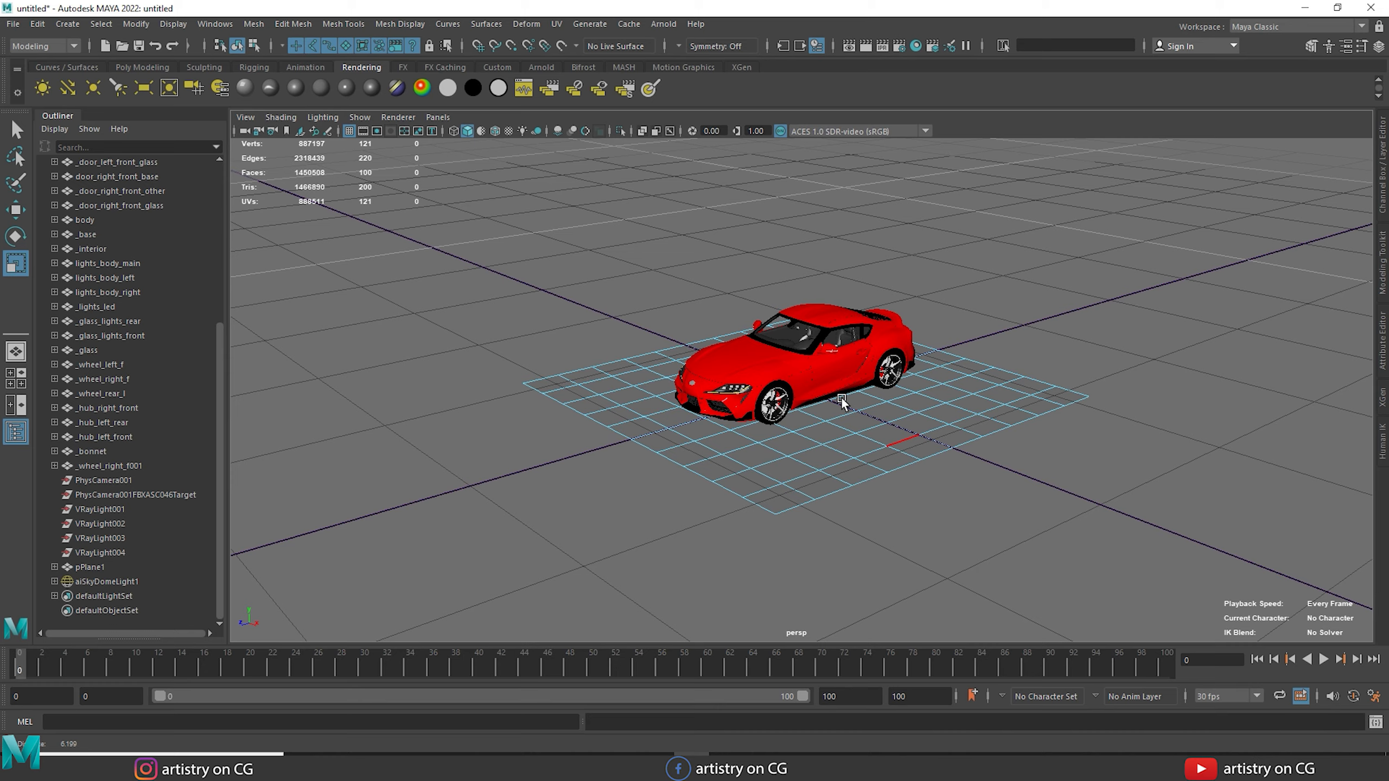
# Step: Cycle the perspective view through its background colours and finish on the blue-grey gradient
pyautogui.scroll(-2, 842, 397)
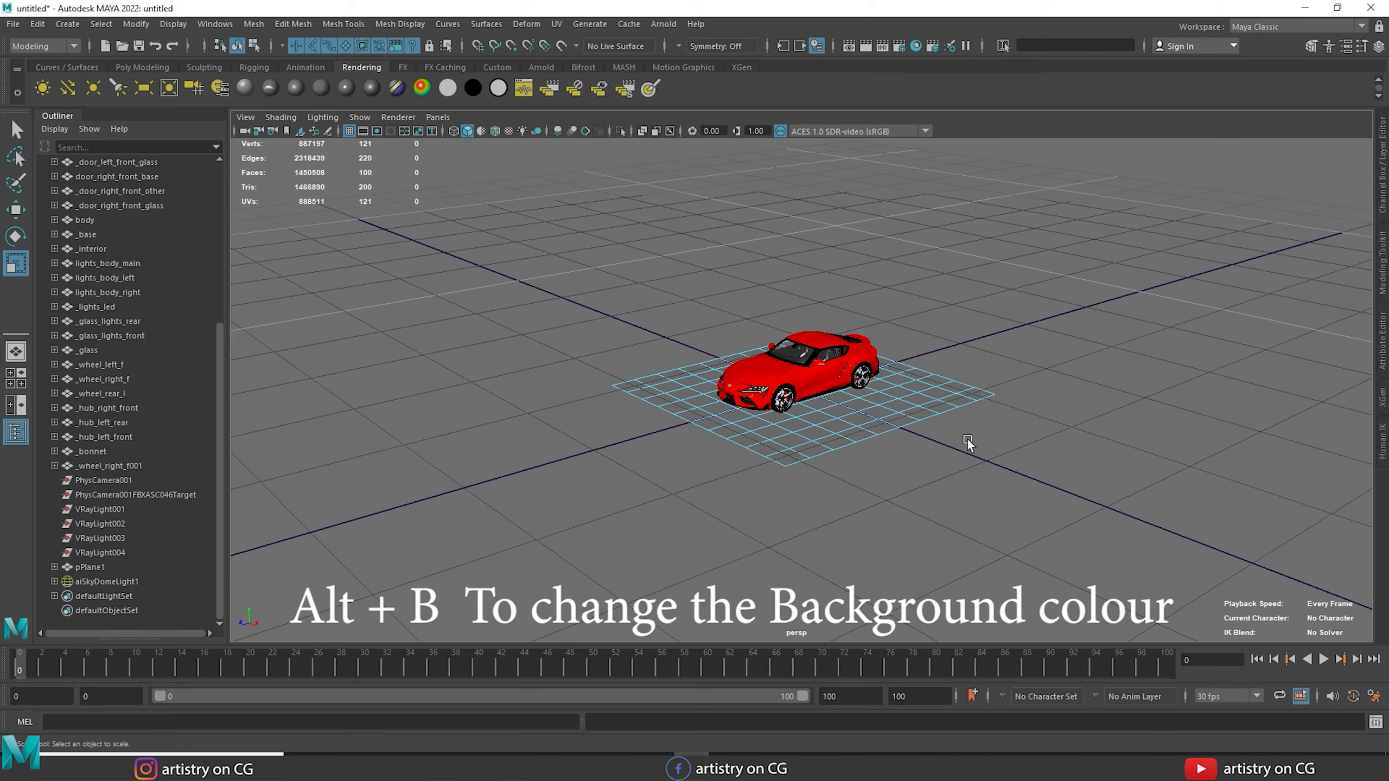
pyautogui.moveTo(988, 460)
pyautogui.keyDown('alt'); pyautogui.mouseDown()
pyautogui.moveTo(979, 438)
pyautogui.moveTo(966, 453)
pyautogui.mouseUp(); pyautogui.keyUp('alt')
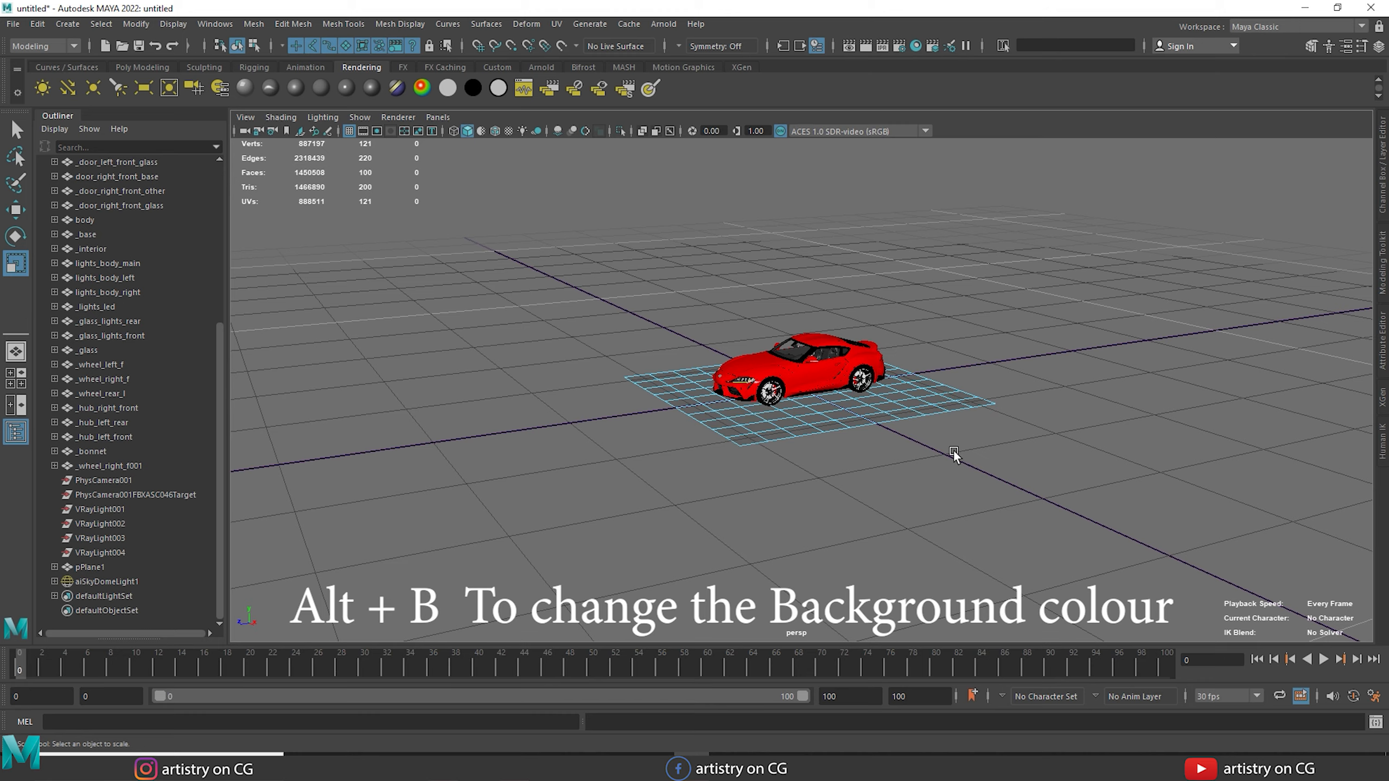
pyautogui.hotkey('alt', 'b')
pyautogui.hotkey('alt', 'b')
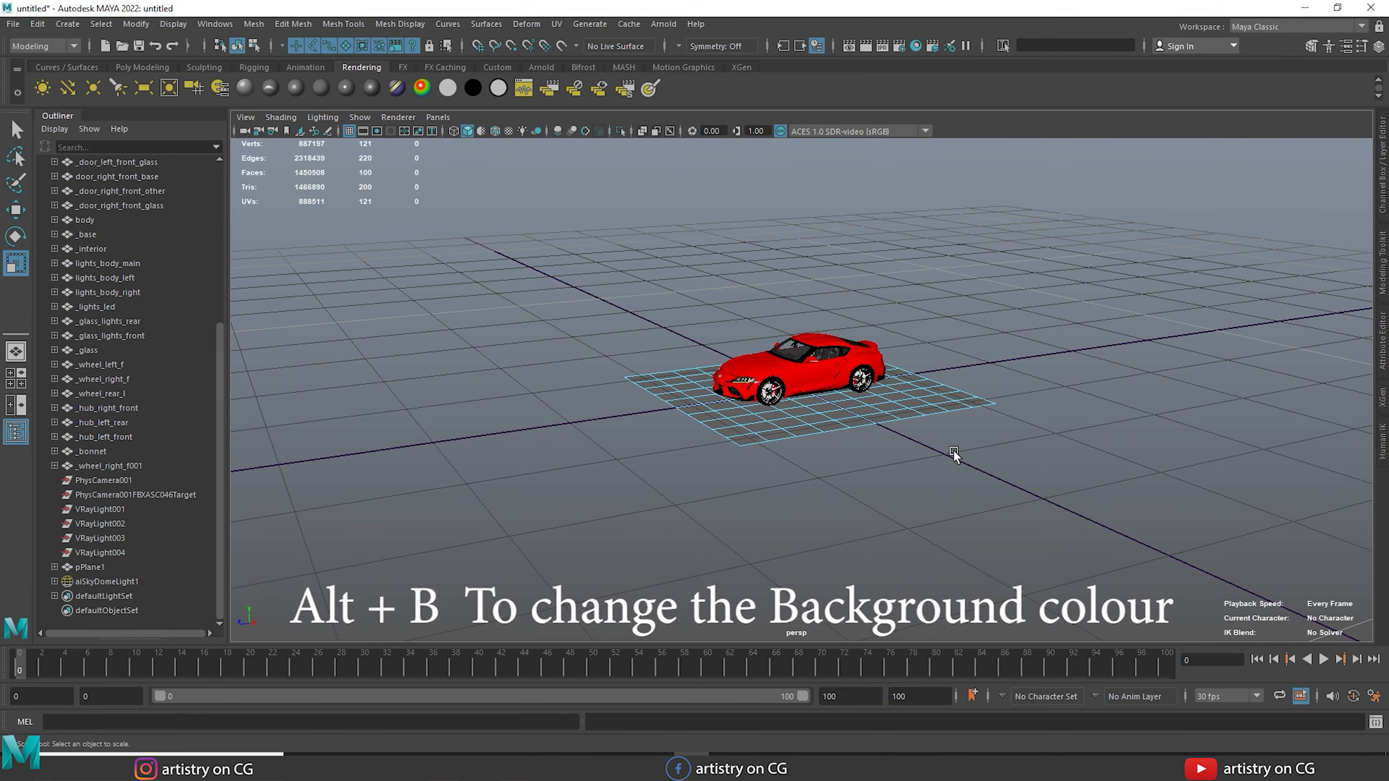
pyautogui.keyDown('alt'); pyautogui.moveTo(953, 450); pyautogui.dragTo(873, 428); pyautogui.keyUp('alt')
pyautogui.hotkey('alt', 'b')
pyautogui.hotkey('alt', 'b')
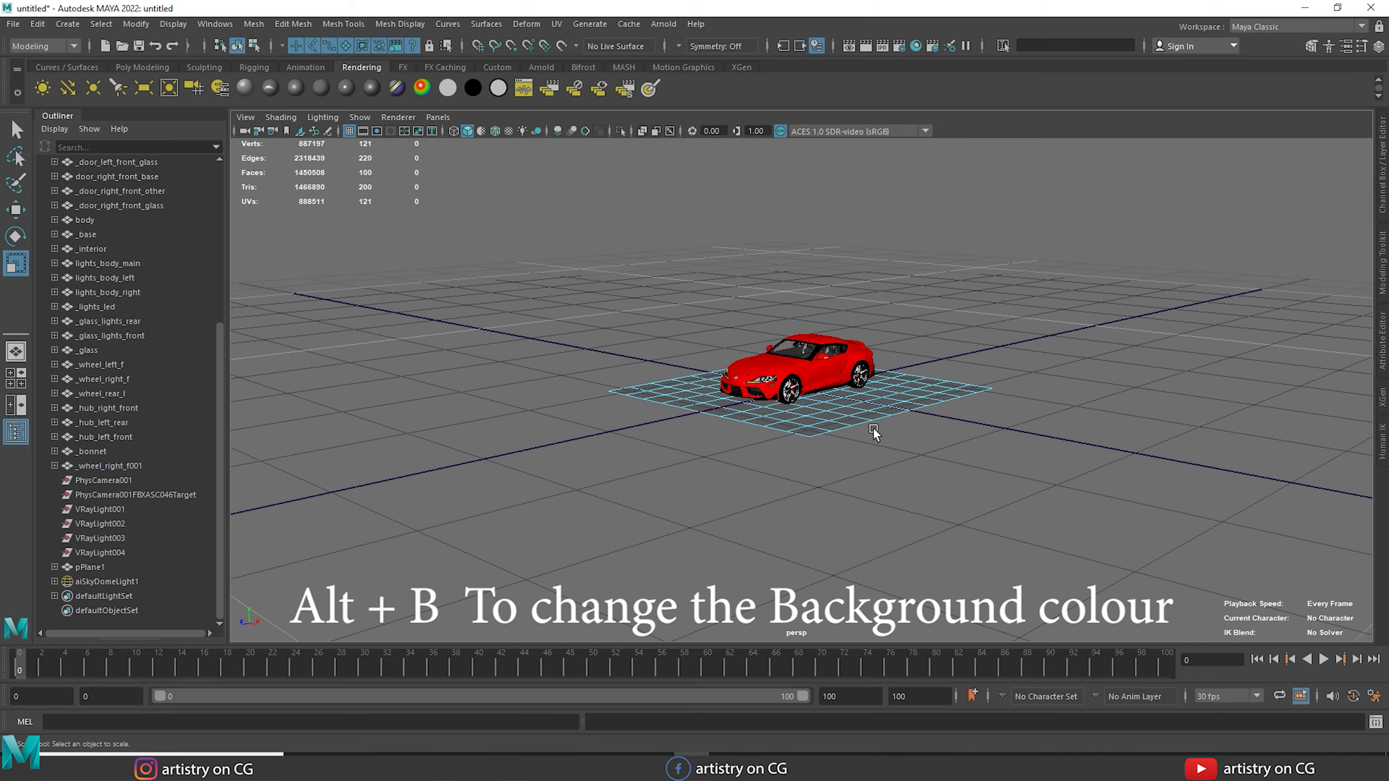
pyautogui.hotkey('alt', 'b')
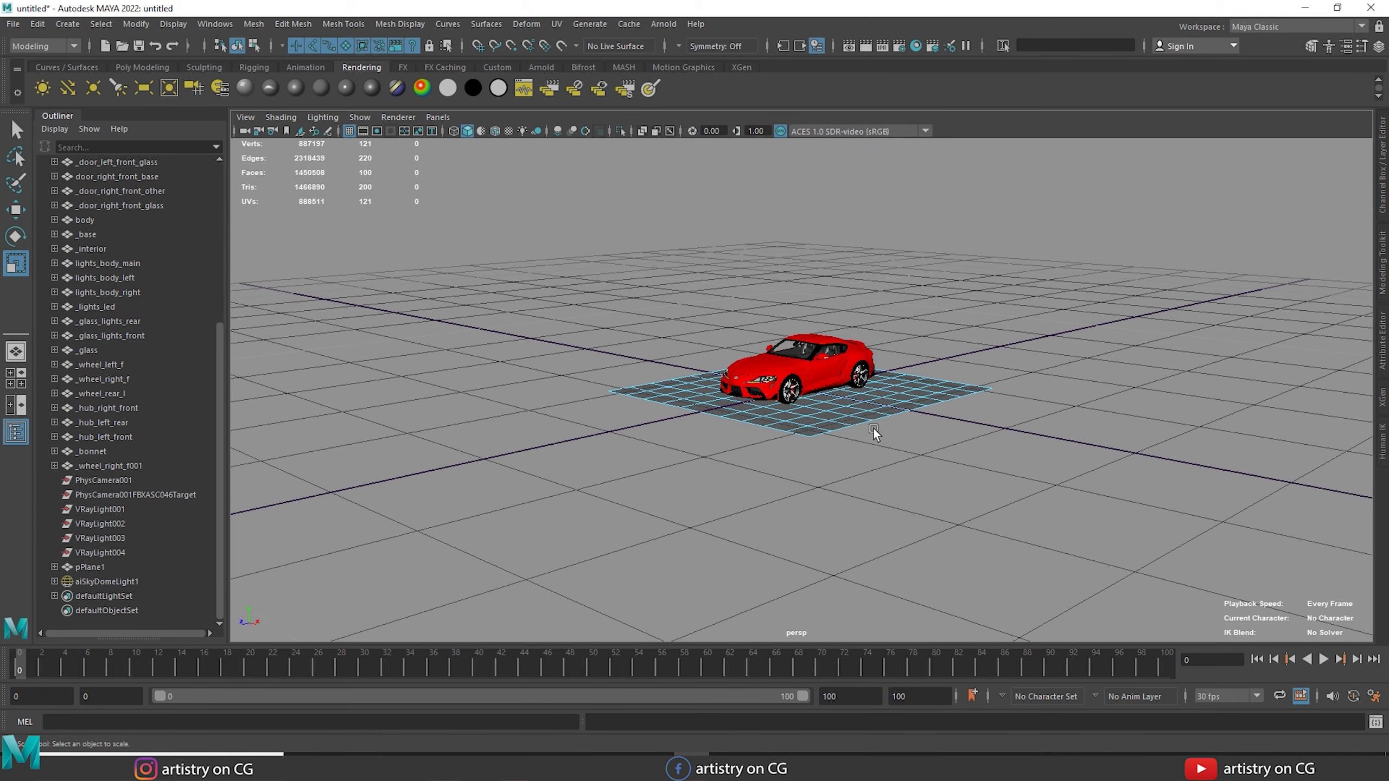
pyautogui.hotkey('alt', 'b')
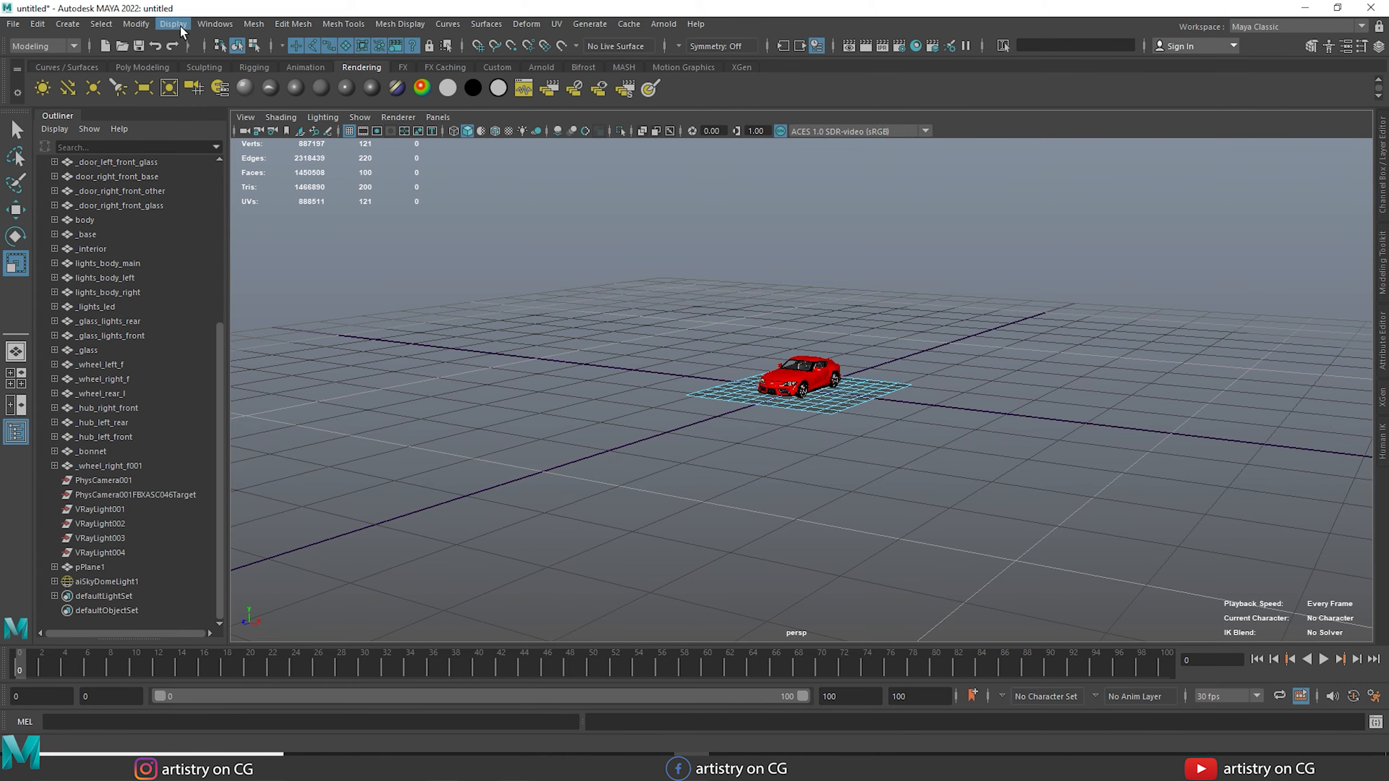
# Step: Open the Color Settings
pyautogui.click(214, 23)
pyautogui.moveTo(260, 149)
pyautogui.moveTo(328, 160)
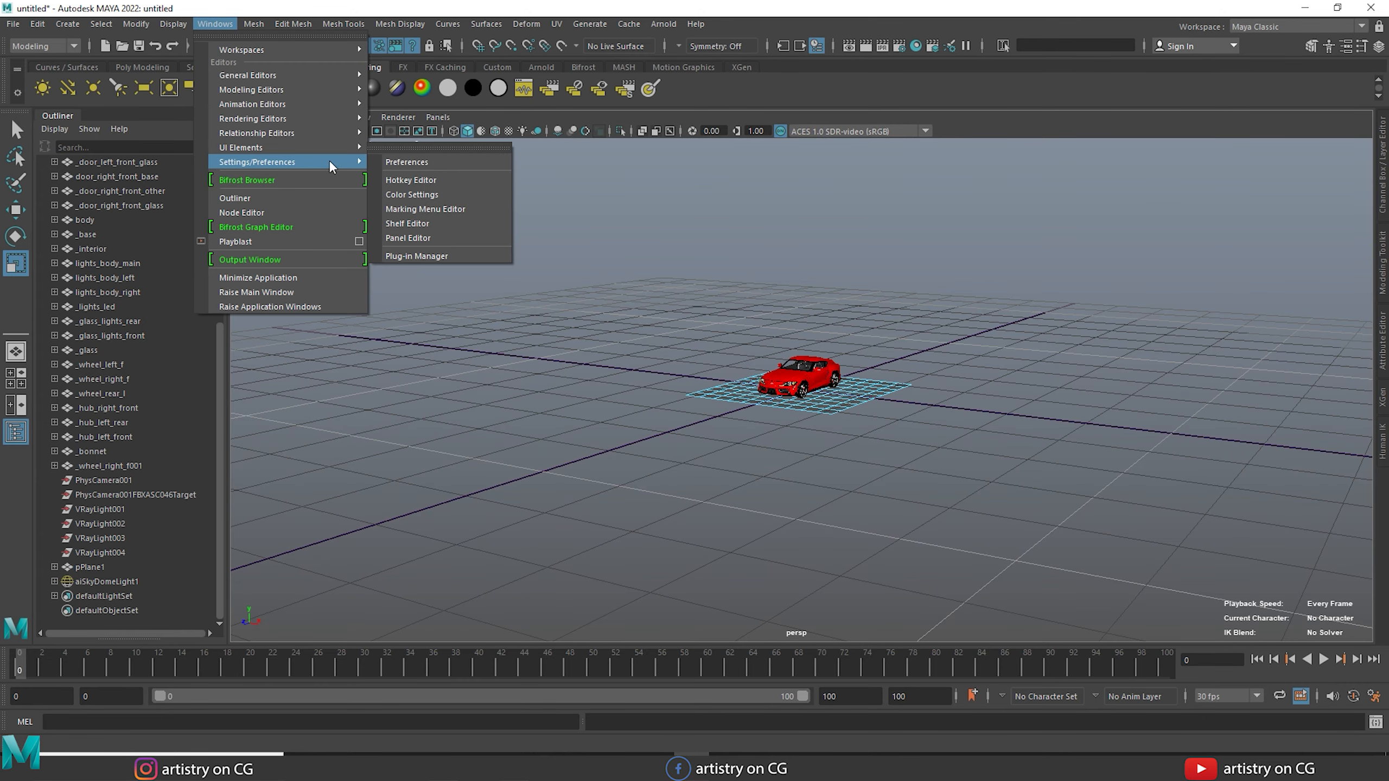
pyautogui.click(408, 193)
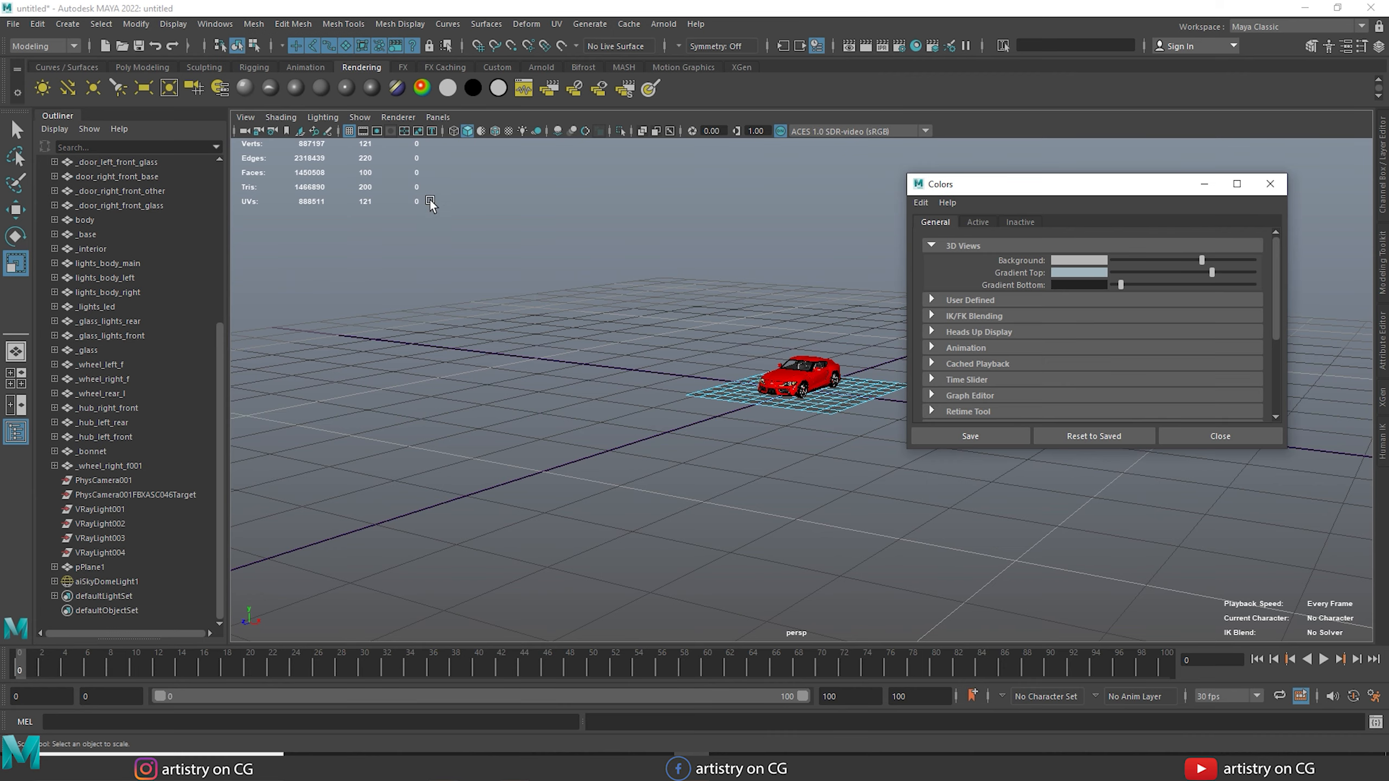
# Step: Change the 3D view background colour to dark magenta and the gradient top colour to dark blue
pyautogui.click(1081, 261)
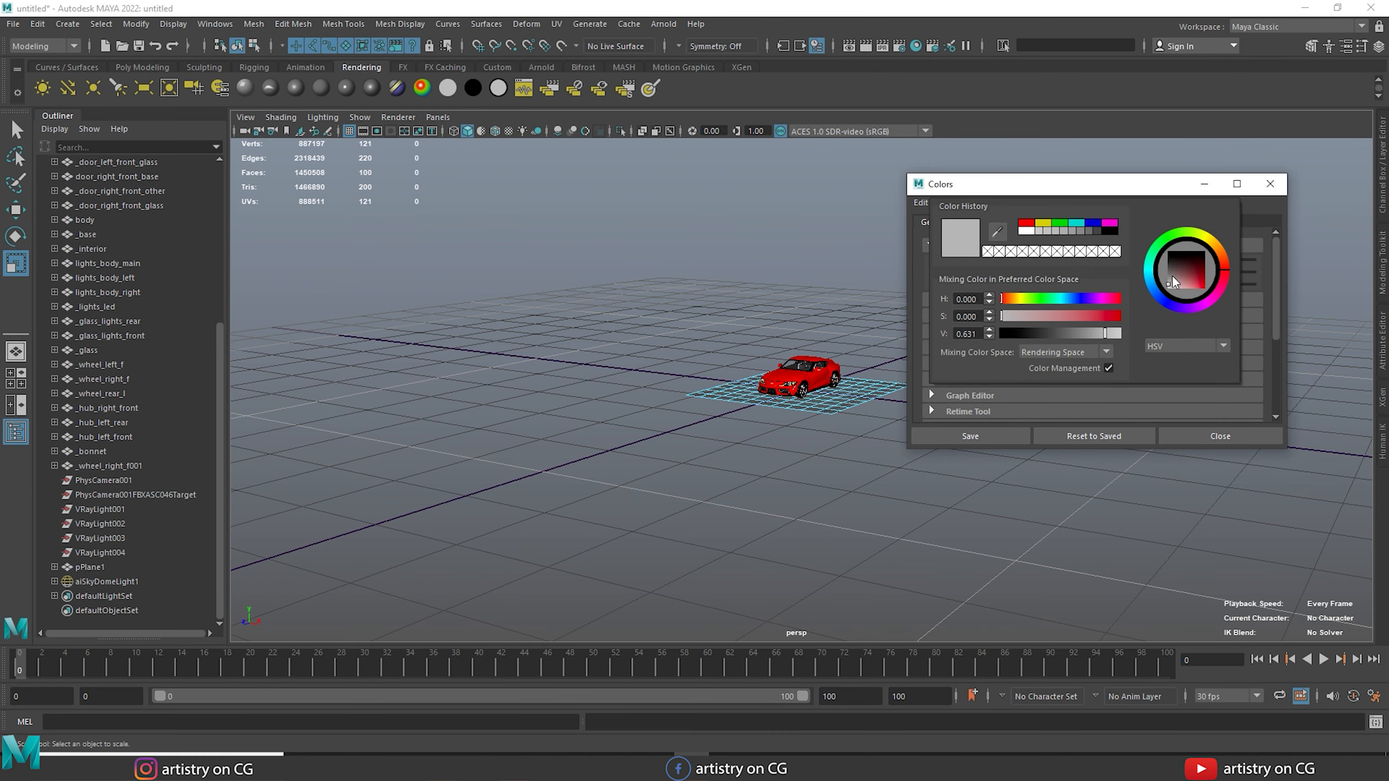
pyautogui.moveTo(1172, 275)
pyautogui.mouseDown()
pyautogui.moveTo(1180, 264)
pyautogui.moveTo(1205, 290)
pyautogui.moveTo(1184, 287)
pyautogui.moveTo(1189, 252)
pyautogui.moveTo(1183, 279)
pyautogui.mouseUp()
pyautogui.click(1103, 439)
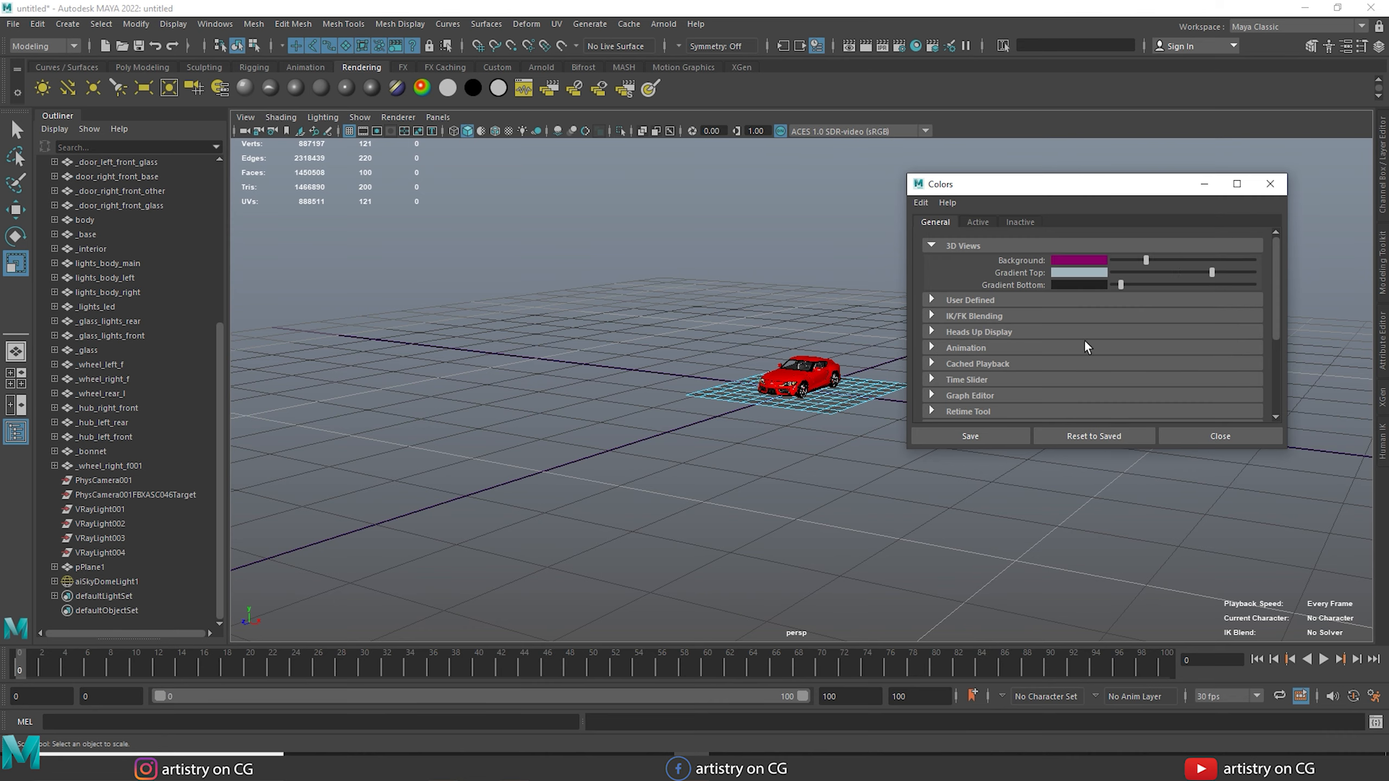
pyautogui.click(1081, 274)
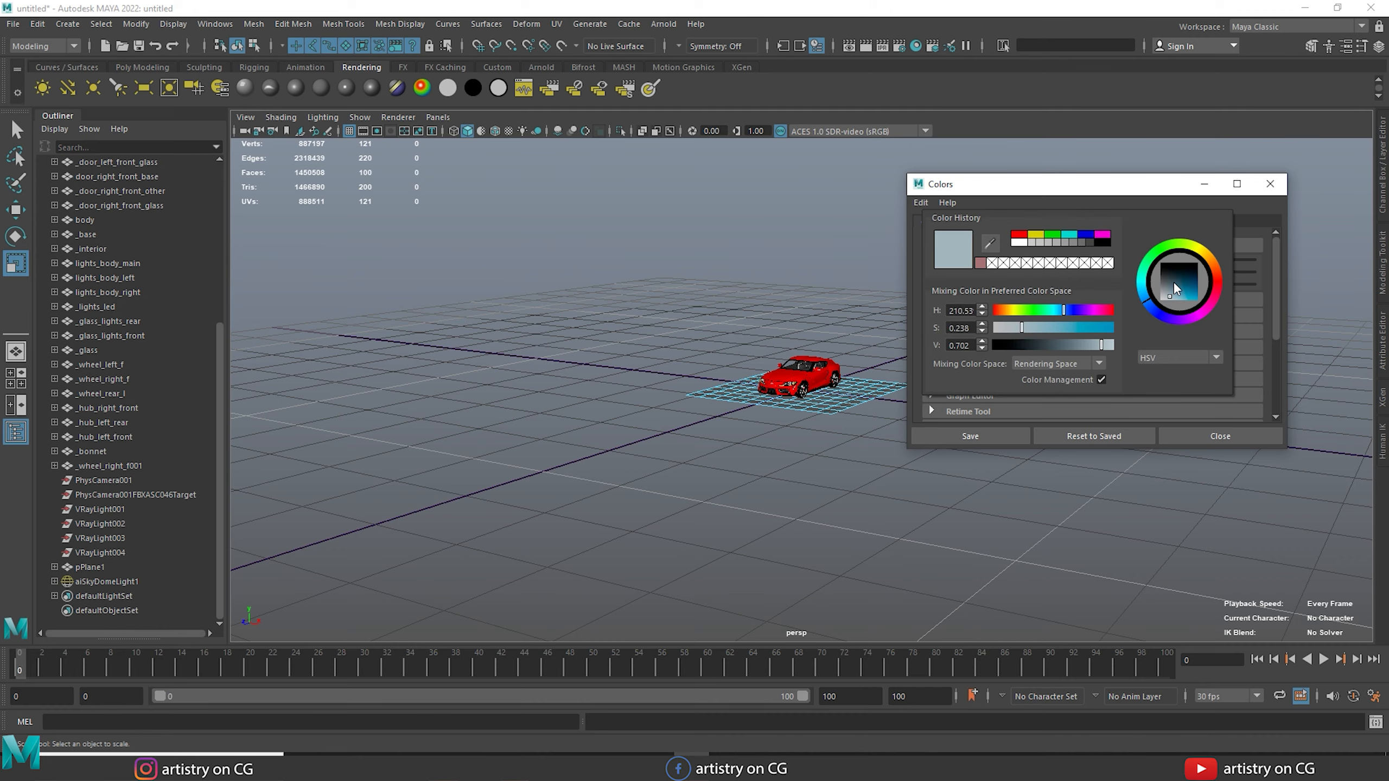
pyautogui.moveTo(1174, 283)
pyautogui.mouseDown()
pyautogui.moveTo(1186, 285)
pyautogui.moveTo(1178, 264)
pyautogui.moveTo(1179, 286)
pyautogui.moveTo(1192, 279)
pyautogui.mouseUp()
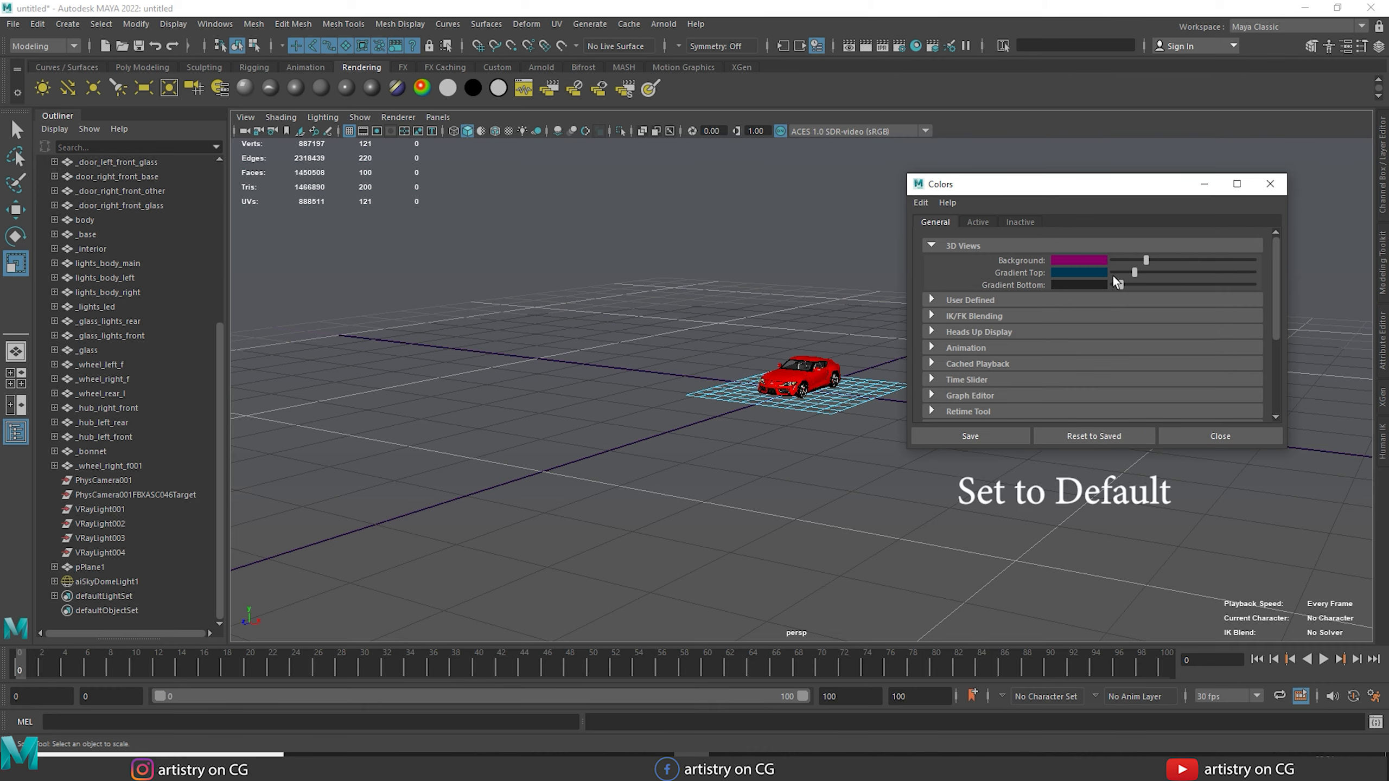
# Step: Reset all interface colours to their defaults and save the colour settings
pyautogui.click(923, 203)
pyautogui.click(946, 223)
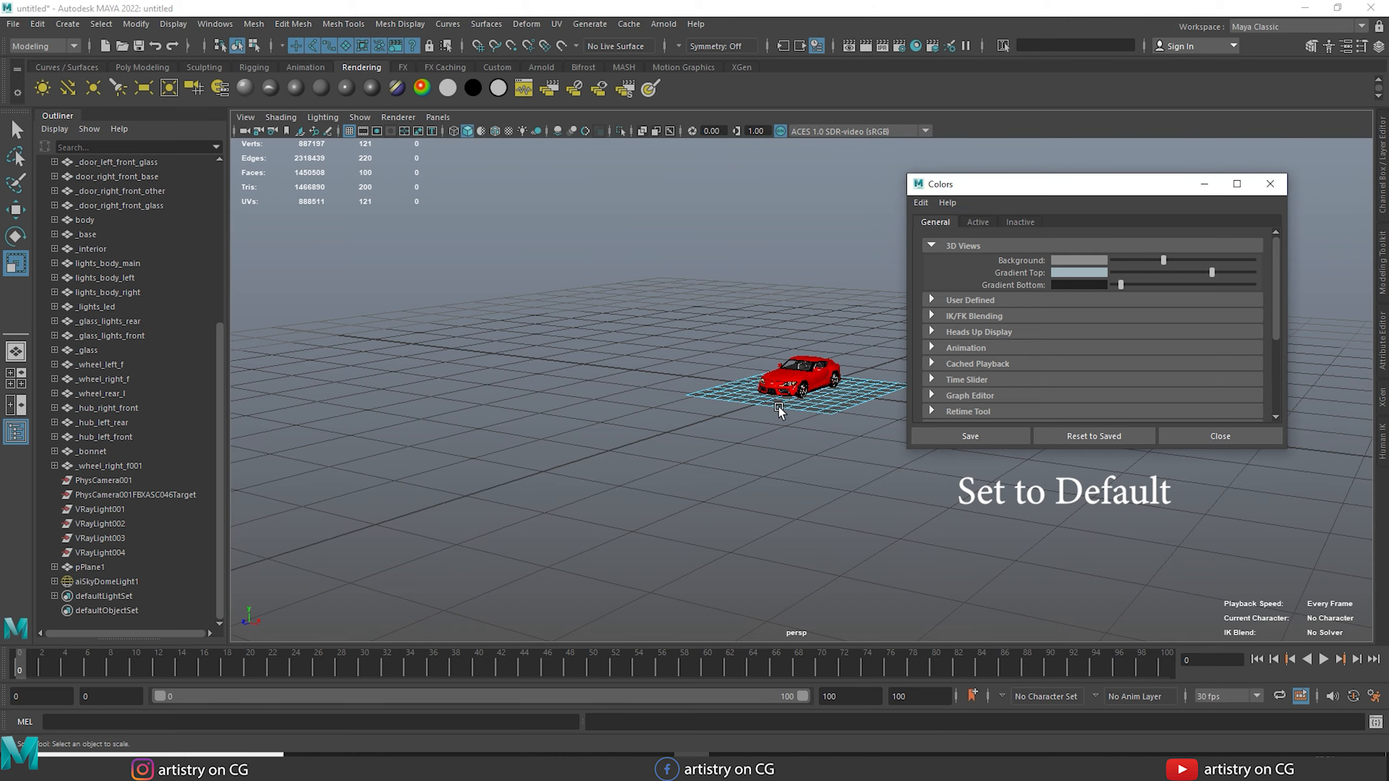
pyautogui.click(970, 436)
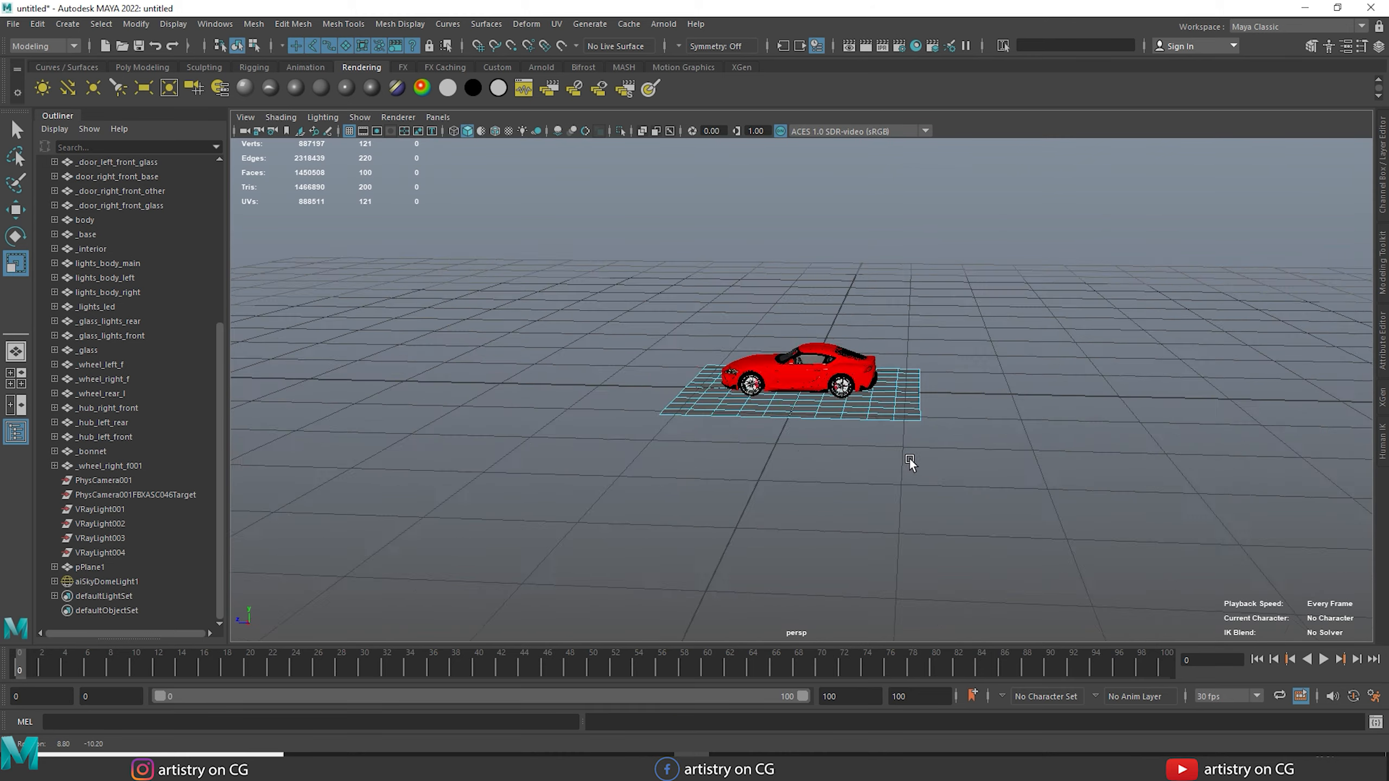
# Step: Reopen the Color Settings and show the General colours for active items
pyautogui.keyDown('alt'); pyautogui.moveTo(909, 459); pyautogui.dragTo(971, 453); pyautogui.keyUp('alt')
pyautogui.click(215, 23)
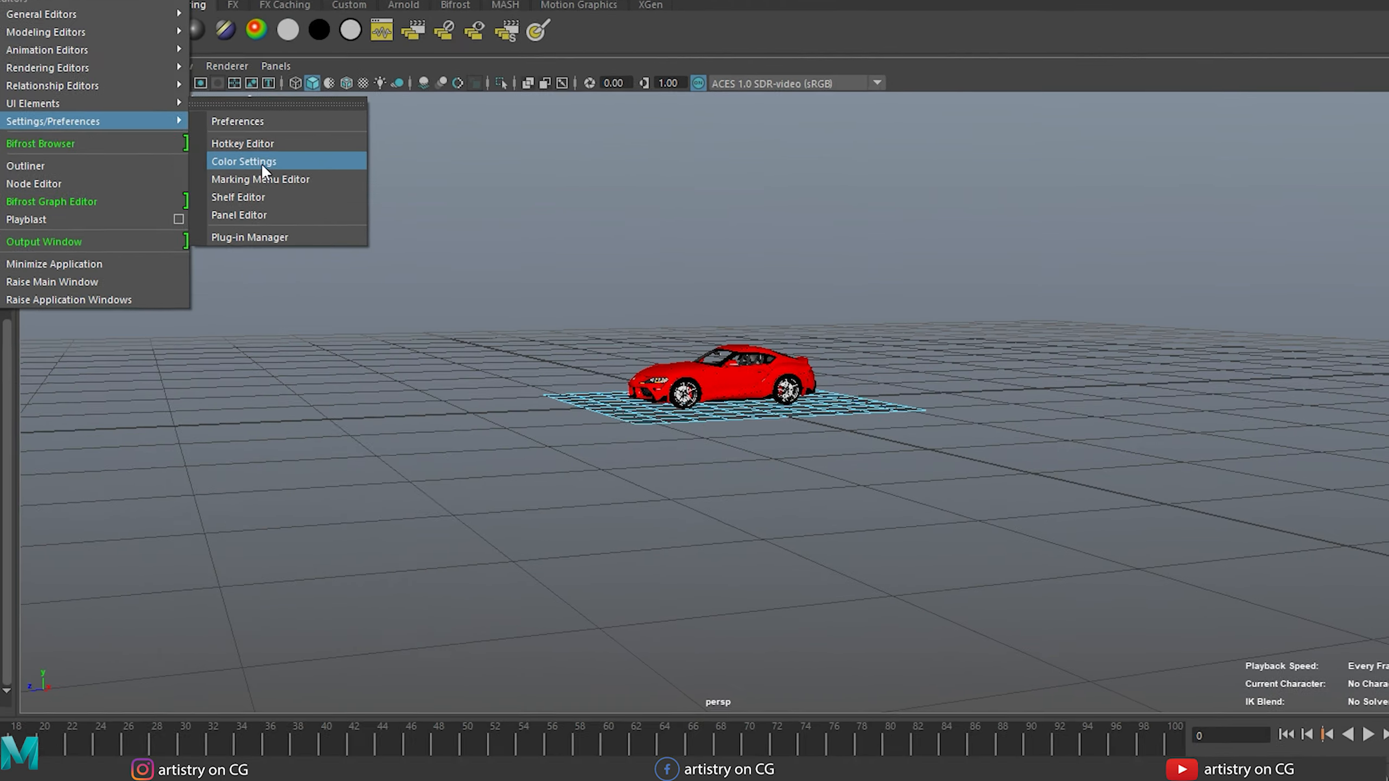
pyautogui.click(261, 161)
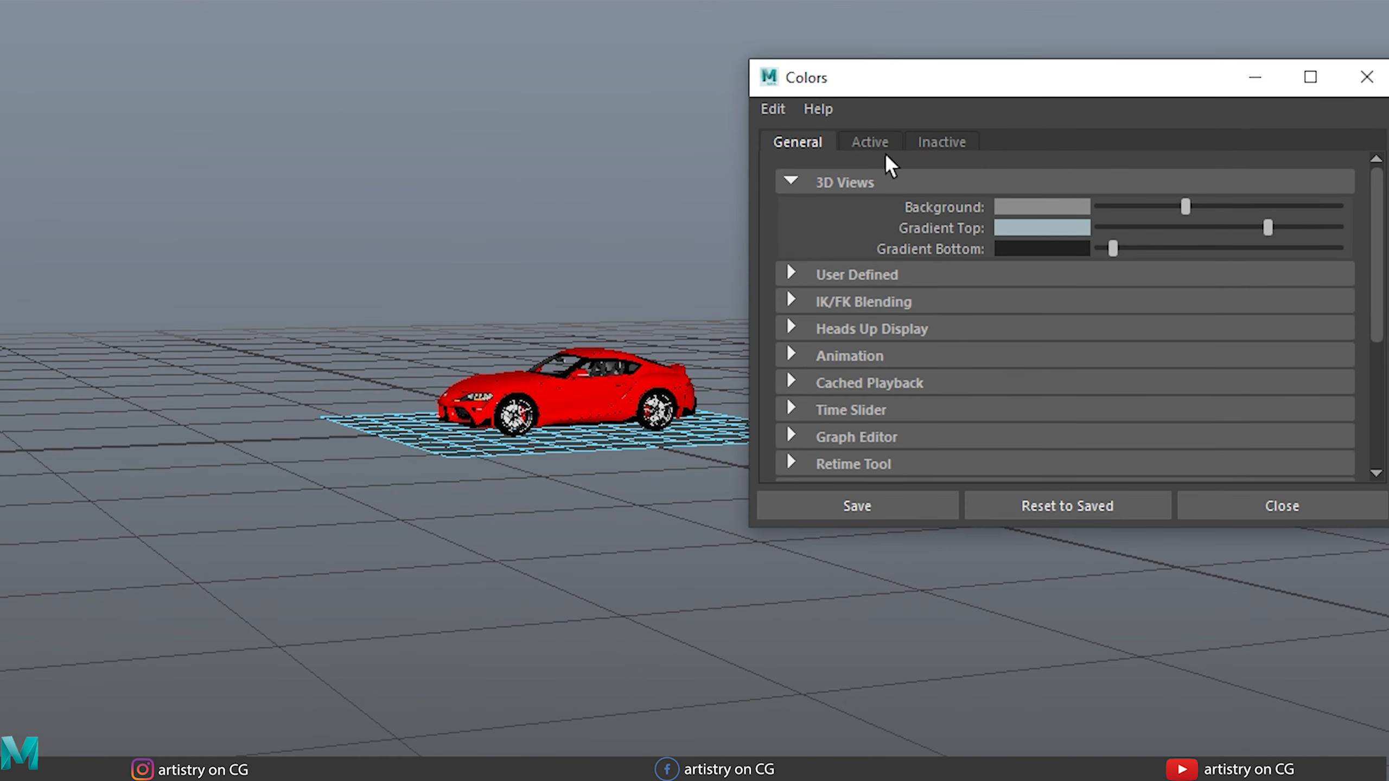
pyautogui.click(886, 149)
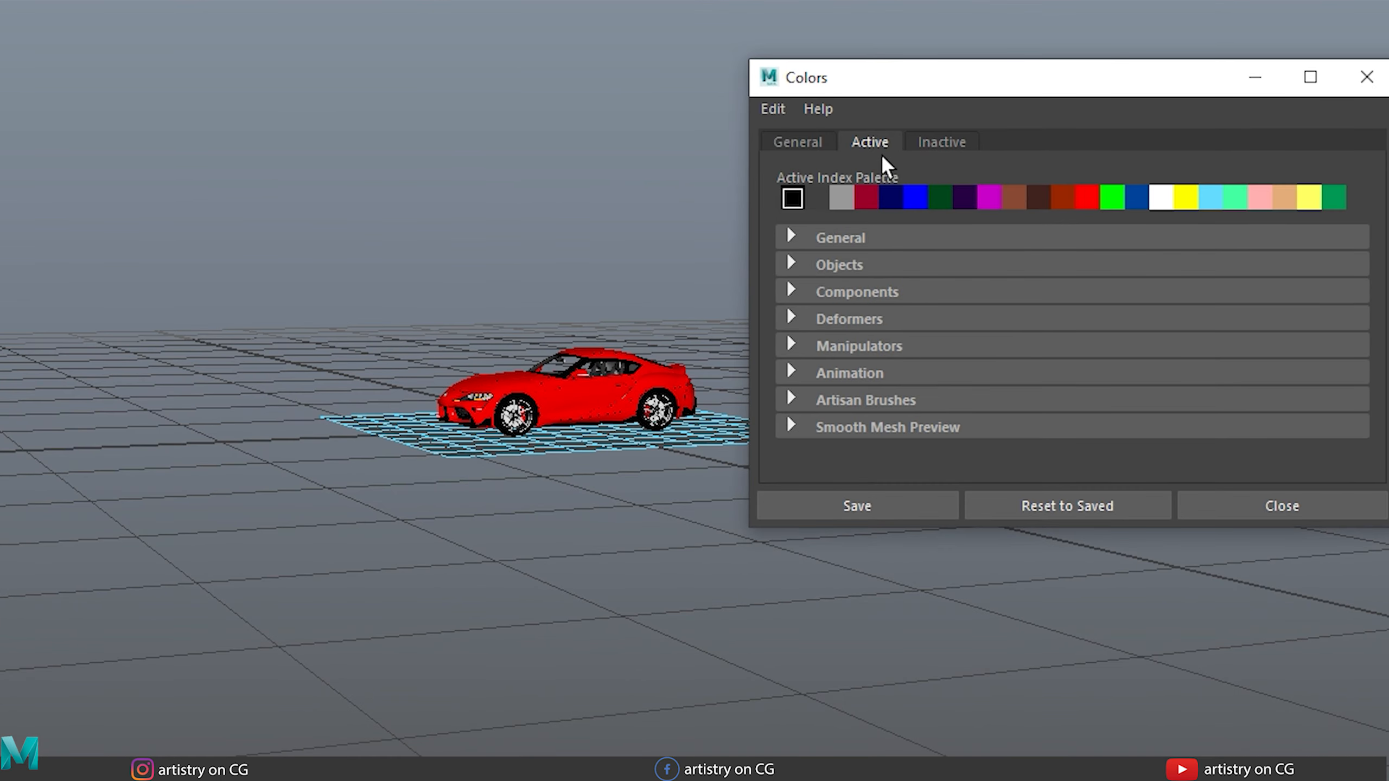
pyautogui.click(805, 240)
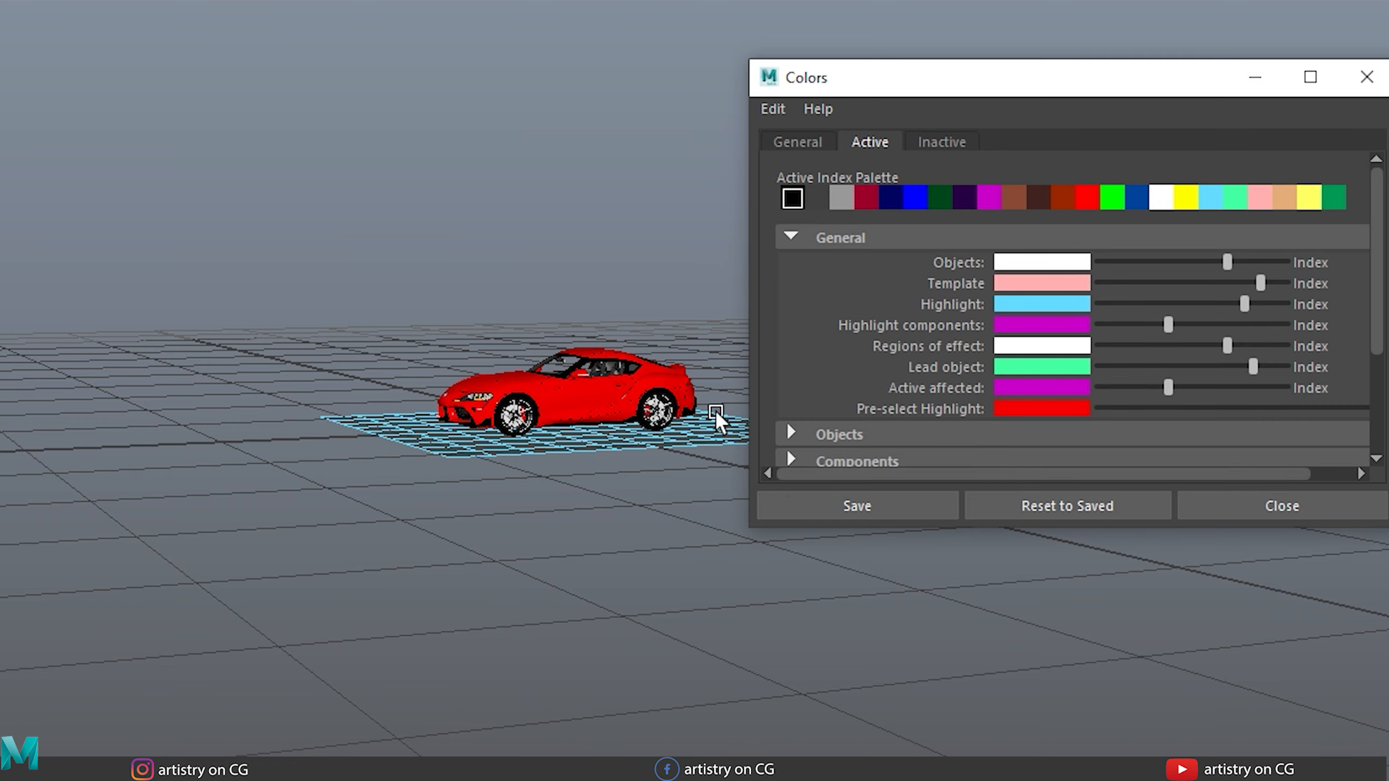
# Step: Select the car's bonnet and try bright green and red as the lead object colour
pyautogui.keyDown('alt'); pyautogui.moveTo(712, 408); pyautogui.dragTo(834, 599, button='right'); pyautogui.keyUp('alt')
pyautogui.keyDown('alt'); pyautogui.moveTo(613, 539); pyautogui.dragTo(732, 590); pyautogui.keyUp('alt')
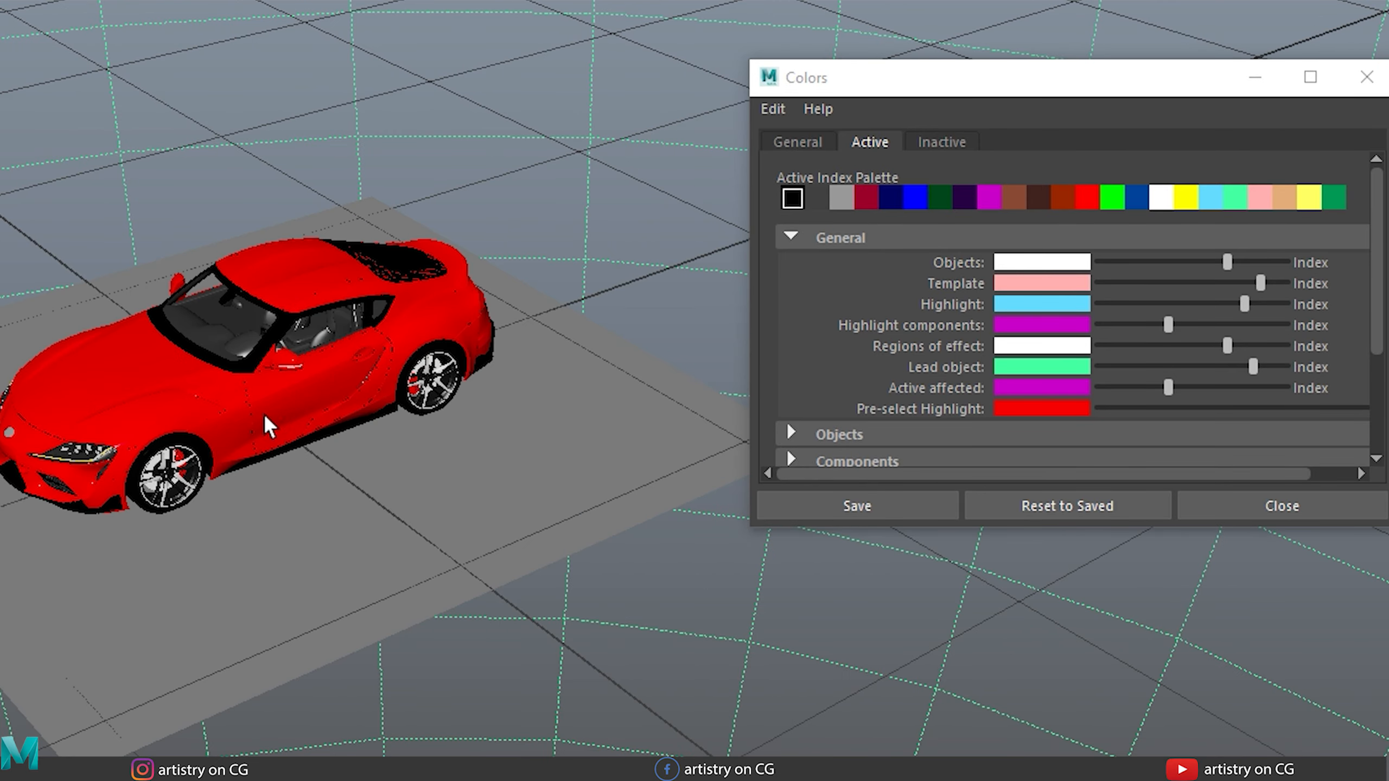
pyautogui.click(242, 410)
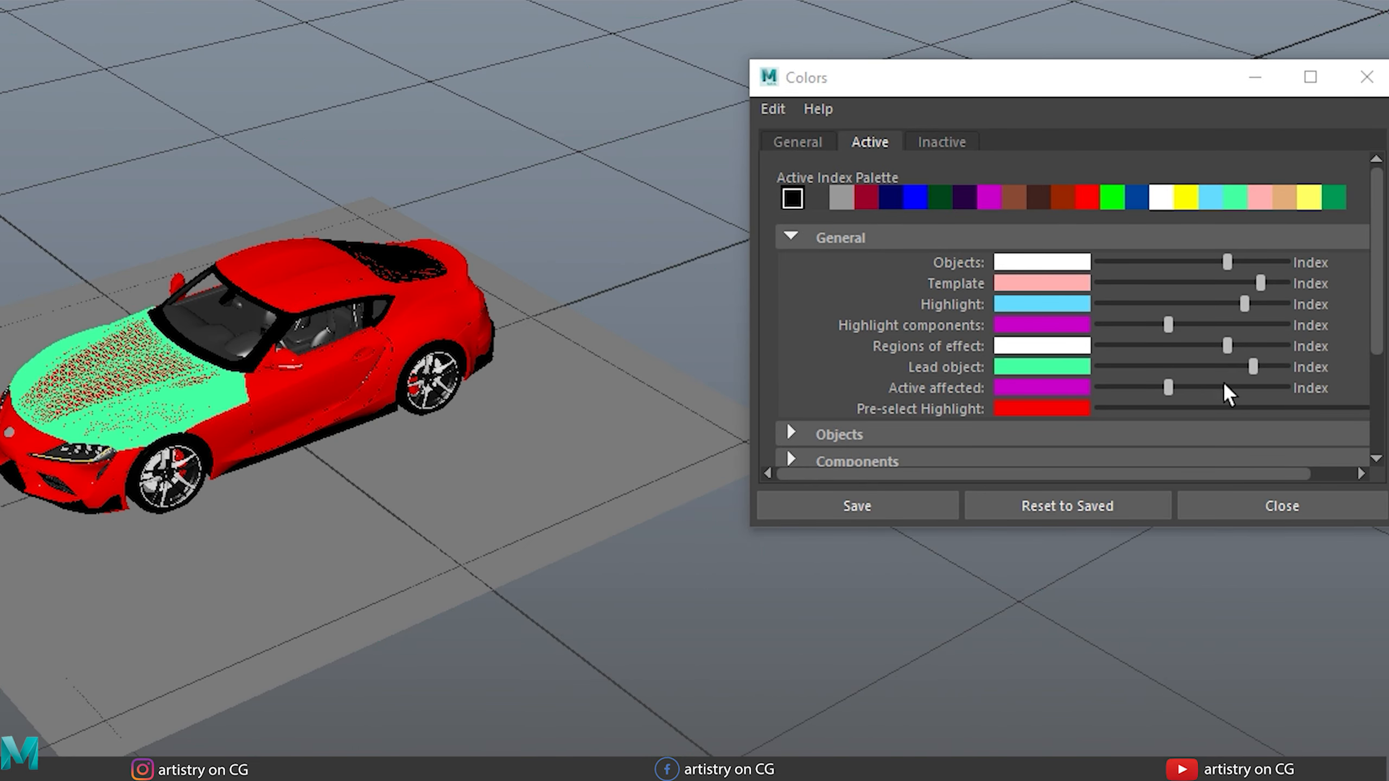
pyautogui.moveTo(1260, 379); pyautogui.dragTo(1223, 383)
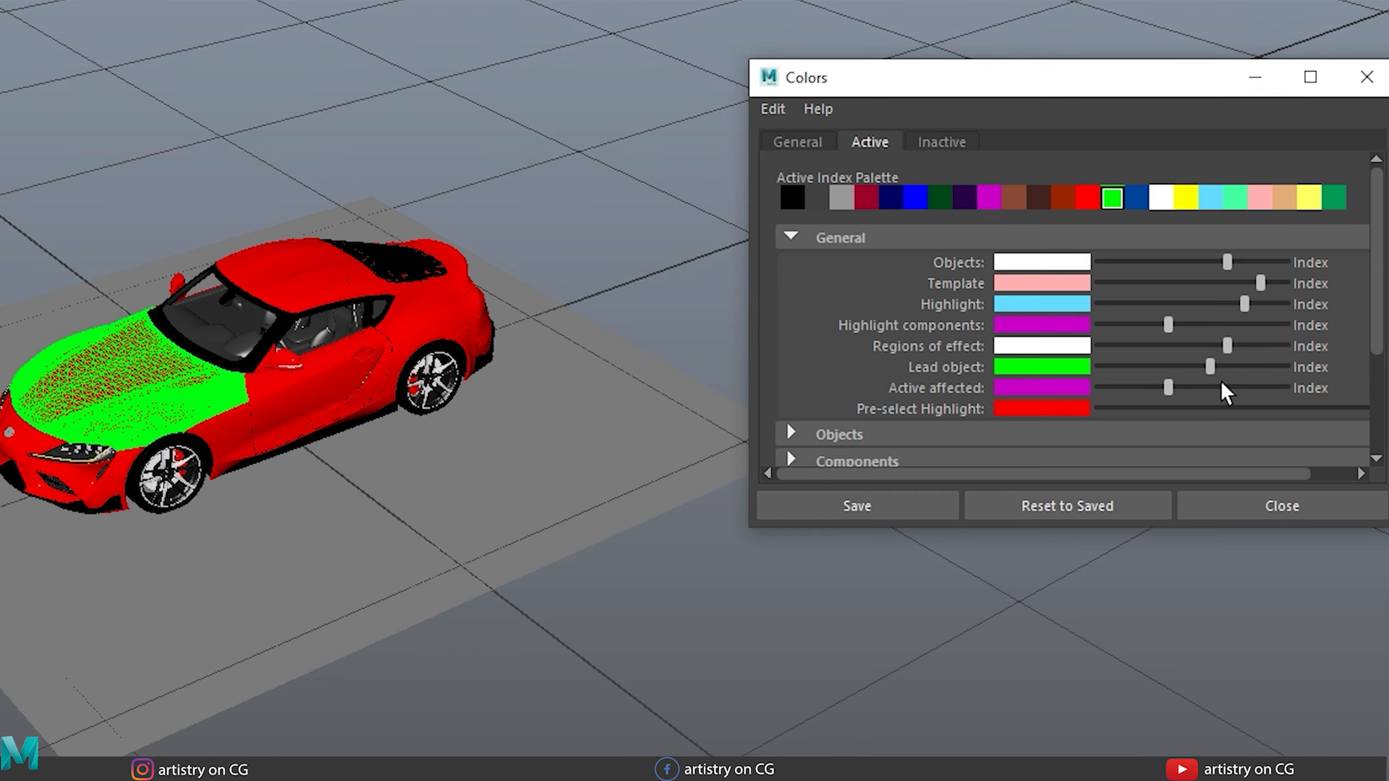
pyautogui.moveTo(1227, 383)
pyautogui.mouseDown()
pyautogui.moveTo(1299, 384)
pyautogui.moveTo(1203, 385)
pyautogui.moveTo(1233, 384)
pyautogui.moveTo(1215, 383)
pyautogui.mouseUp()
pyautogui.click(131, 386)
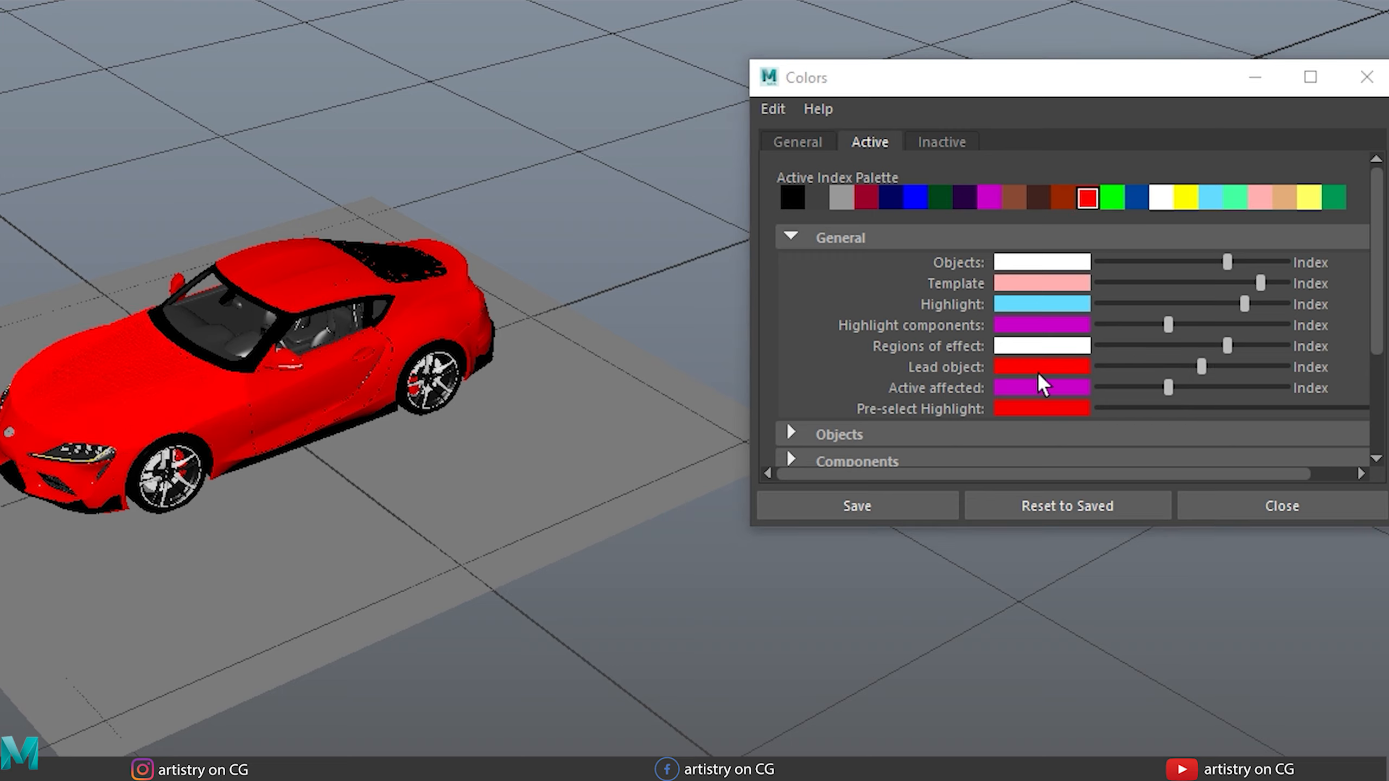
# Step: Try light blue as the lead object colour with several car parts selected, and return it to mint green
pyautogui.moveTo(1213, 382); pyautogui.dragTo(1257, 388)
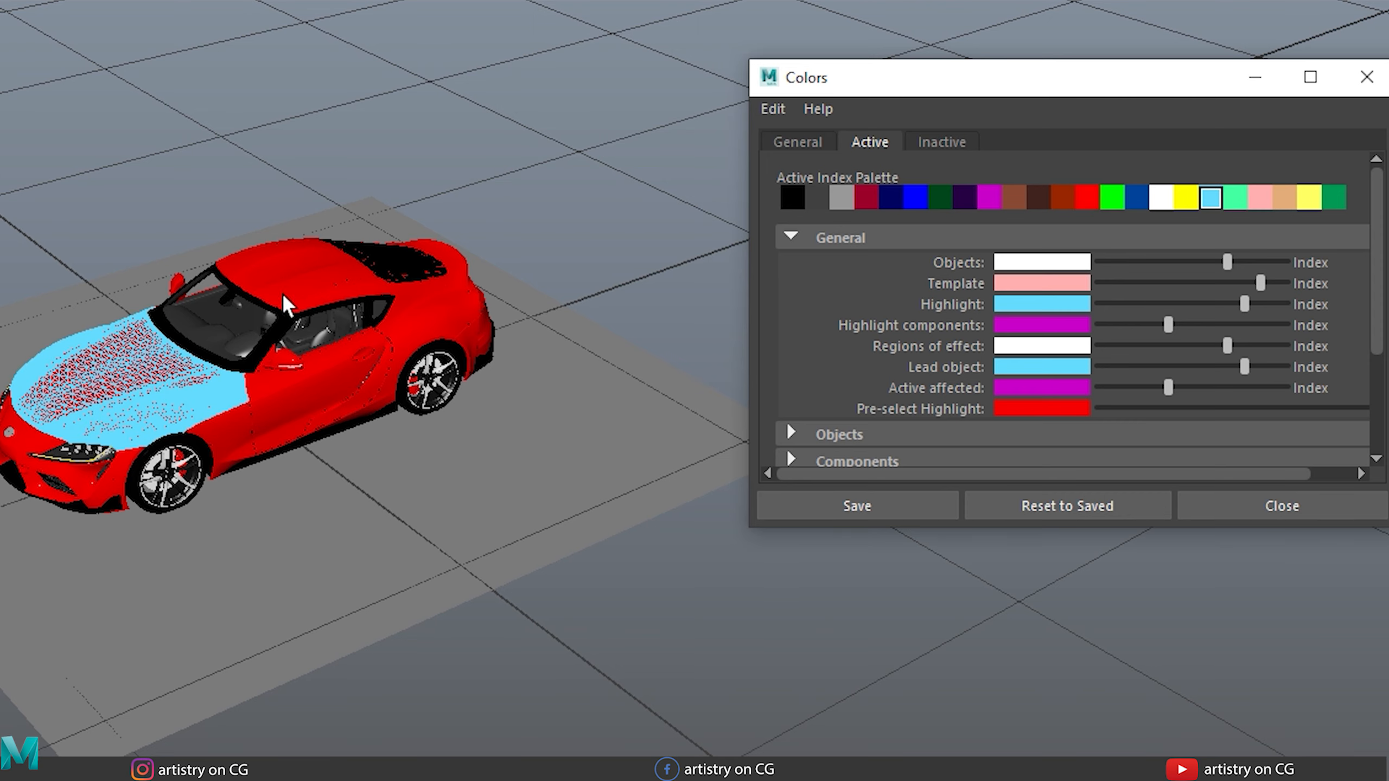
pyautogui.keyDown('shift'); pyautogui.click(288, 306); pyautogui.keyUp('shift')
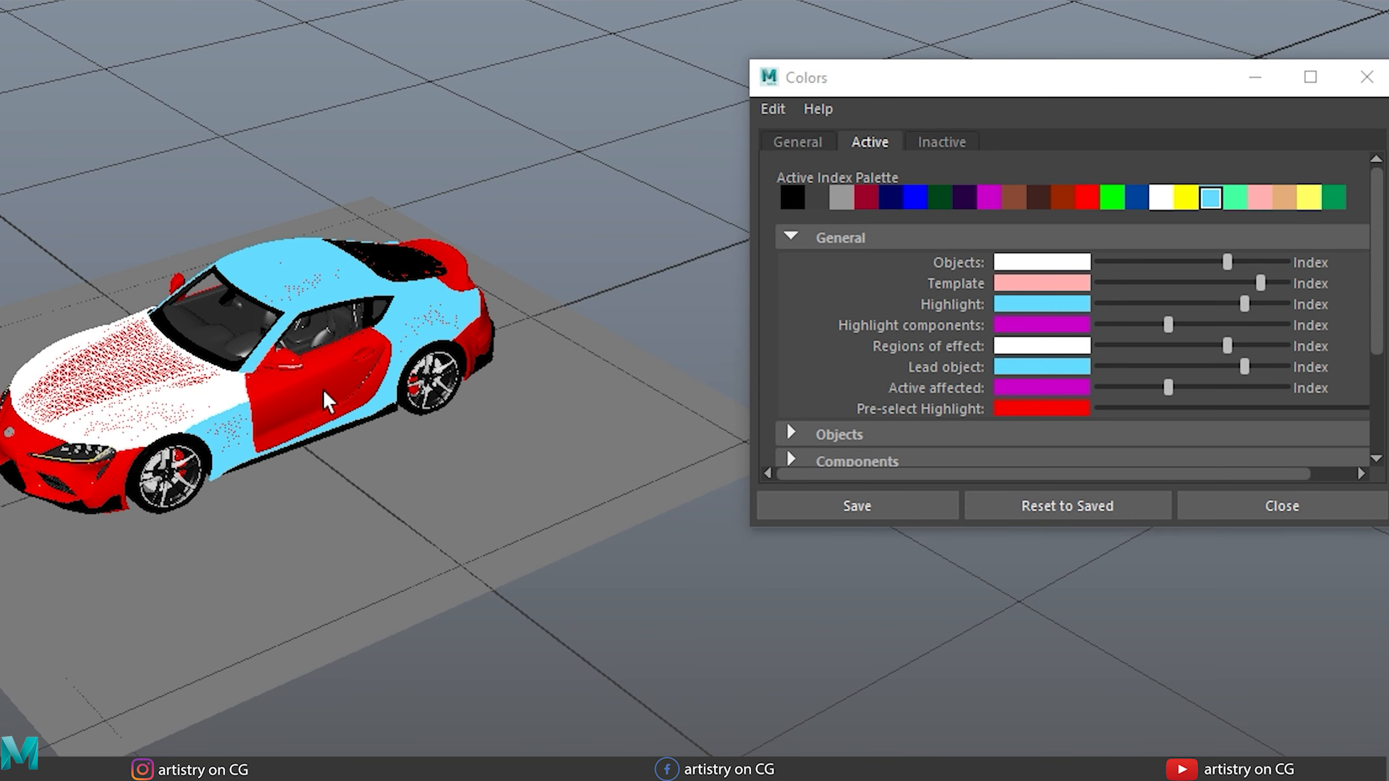
pyautogui.keyDown('shift'); pyautogui.click(327, 402); pyautogui.keyUp('shift')
pyautogui.keyDown('alt'); pyautogui.moveTo(467, 278); pyautogui.dragTo(407, 418); pyautogui.keyUp('alt')
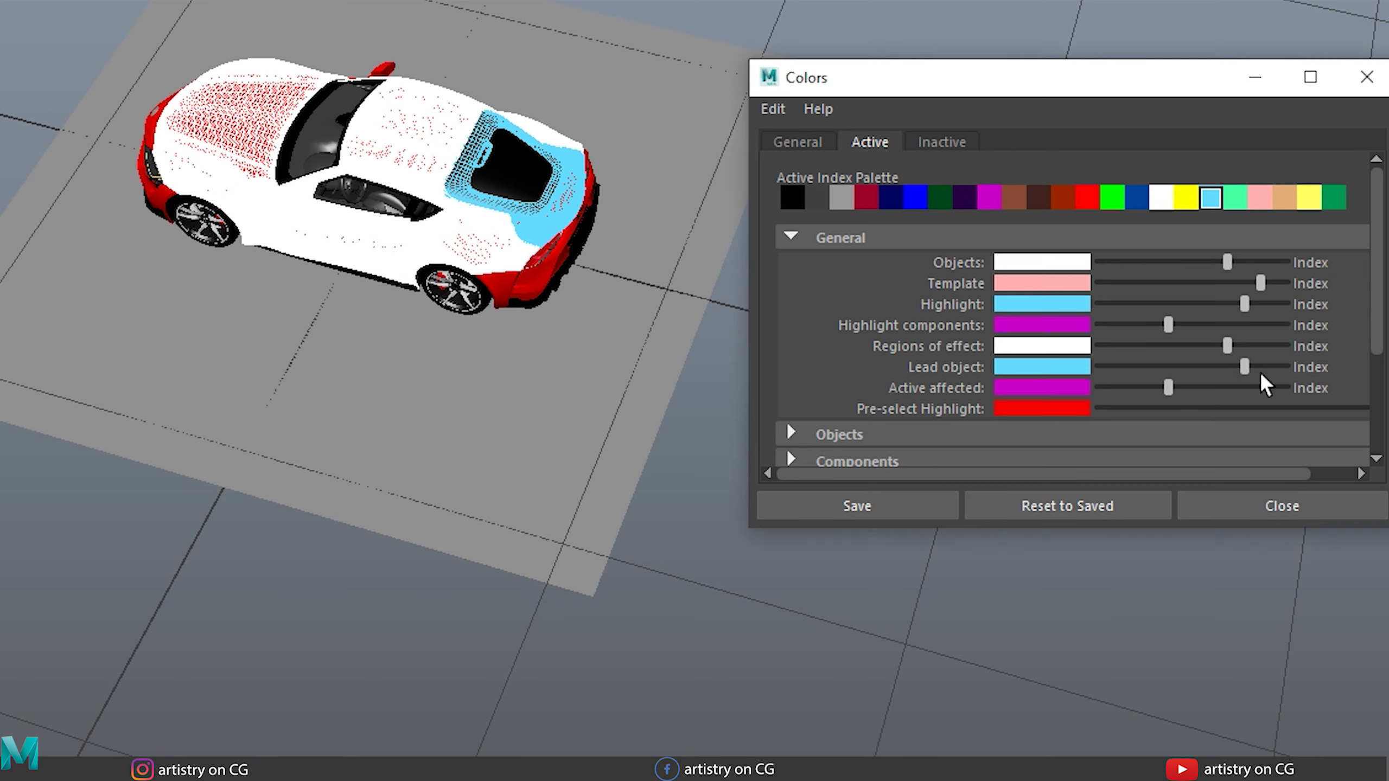
pyautogui.keyDown('alt'); pyautogui.moveTo(405, 421); pyautogui.dragTo(387, 431); pyautogui.keyUp('alt')
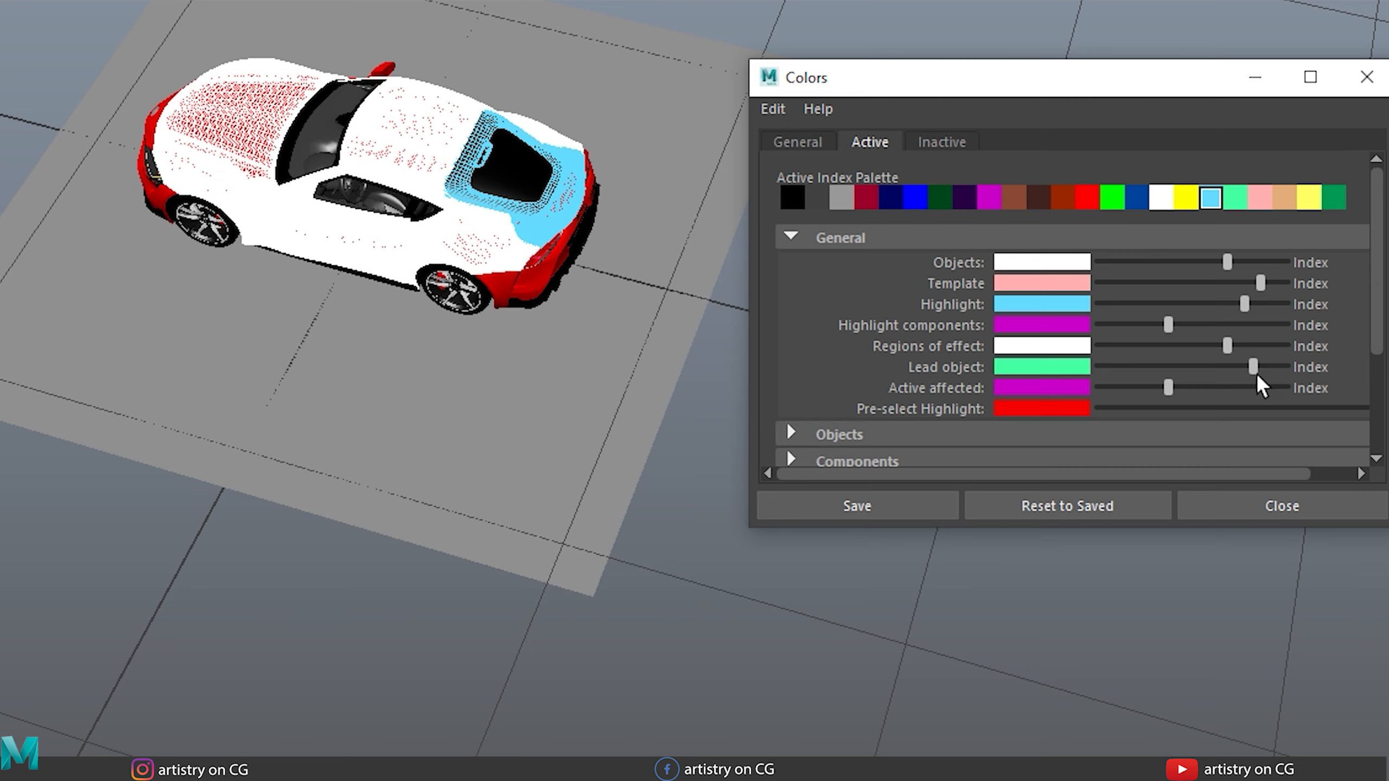
pyautogui.moveTo(1245, 367); pyautogui.dragTo(1253, 368)
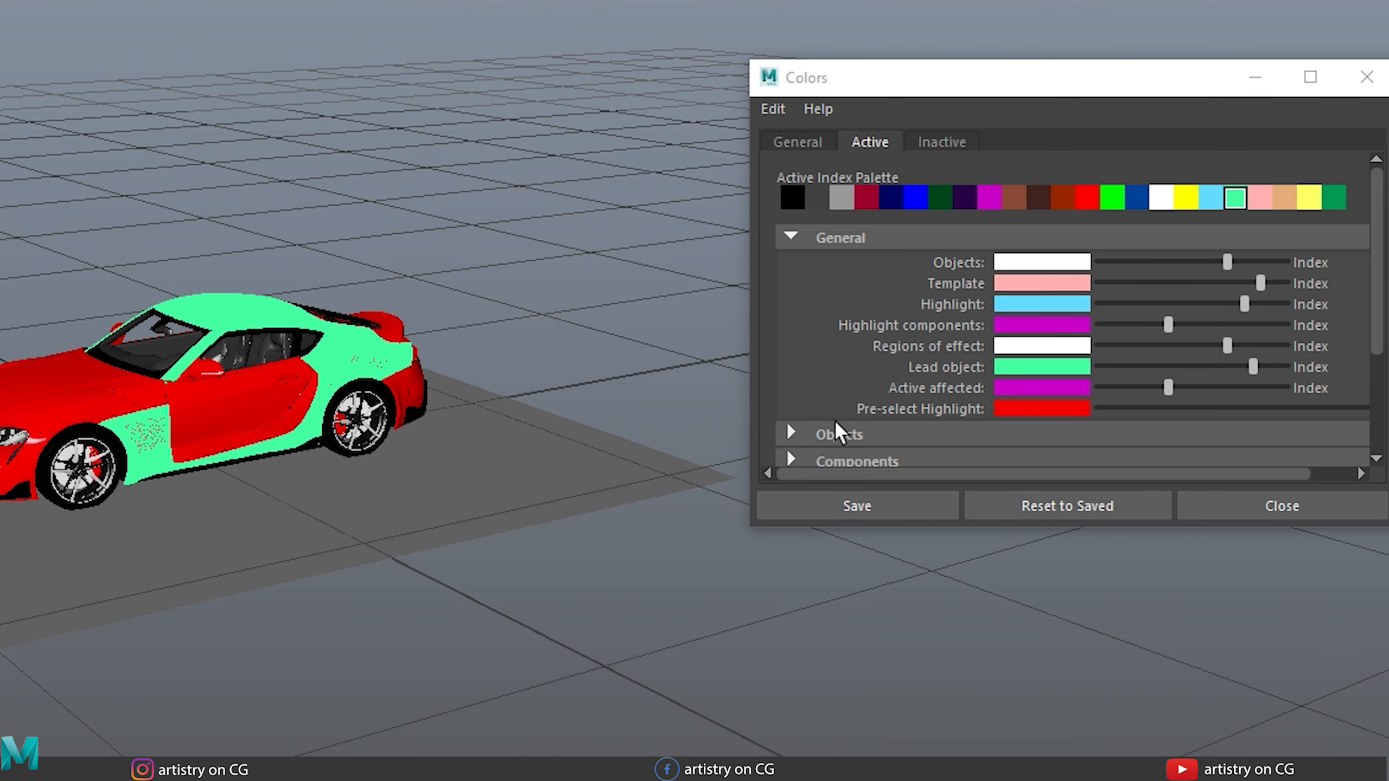
# Step: Examine the active colours assigned to each object type in the Objects section of the Color Settings
pyautogui.click(794, 441)
pyautogui.scroll(-5, 953, 374)
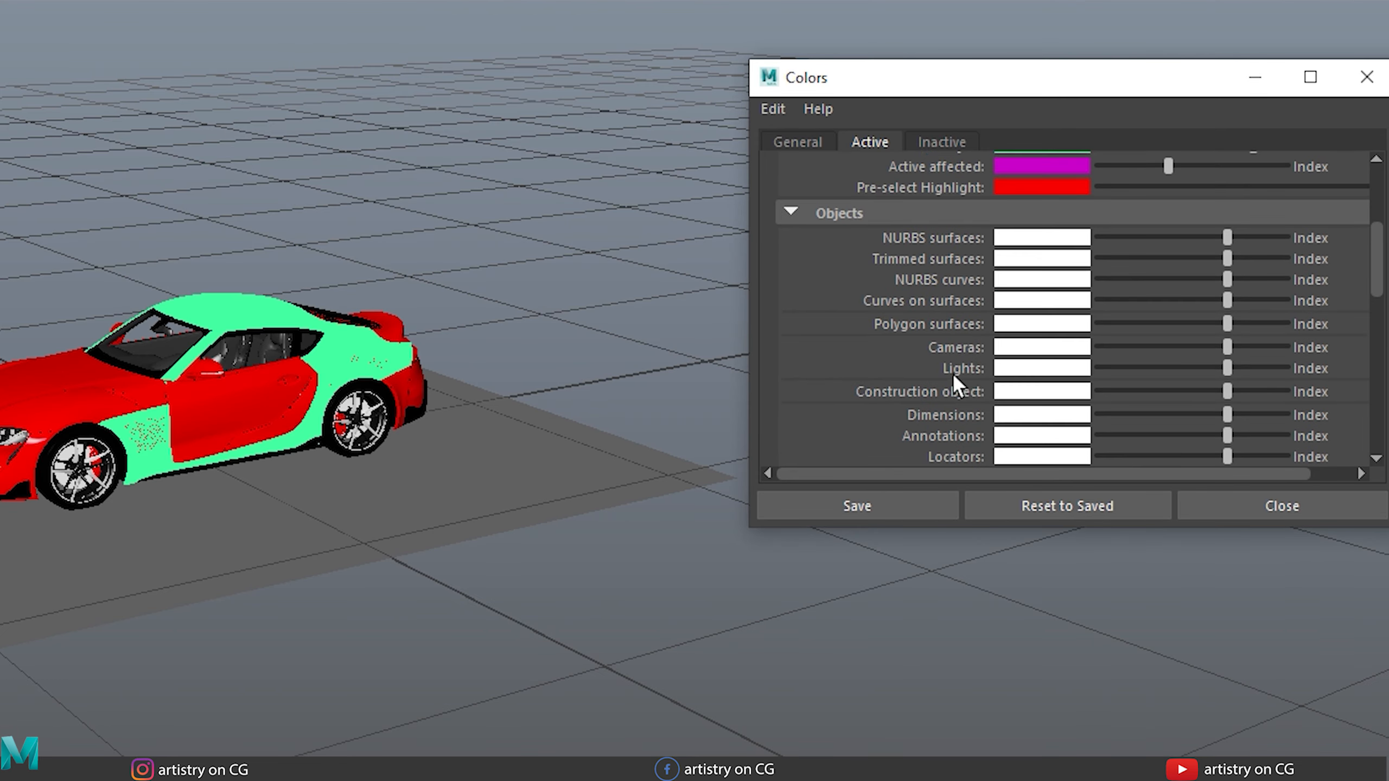
pyautogui.scroll(-3, 953, 374)
pyautogui.scroll(-3, 986, 329)
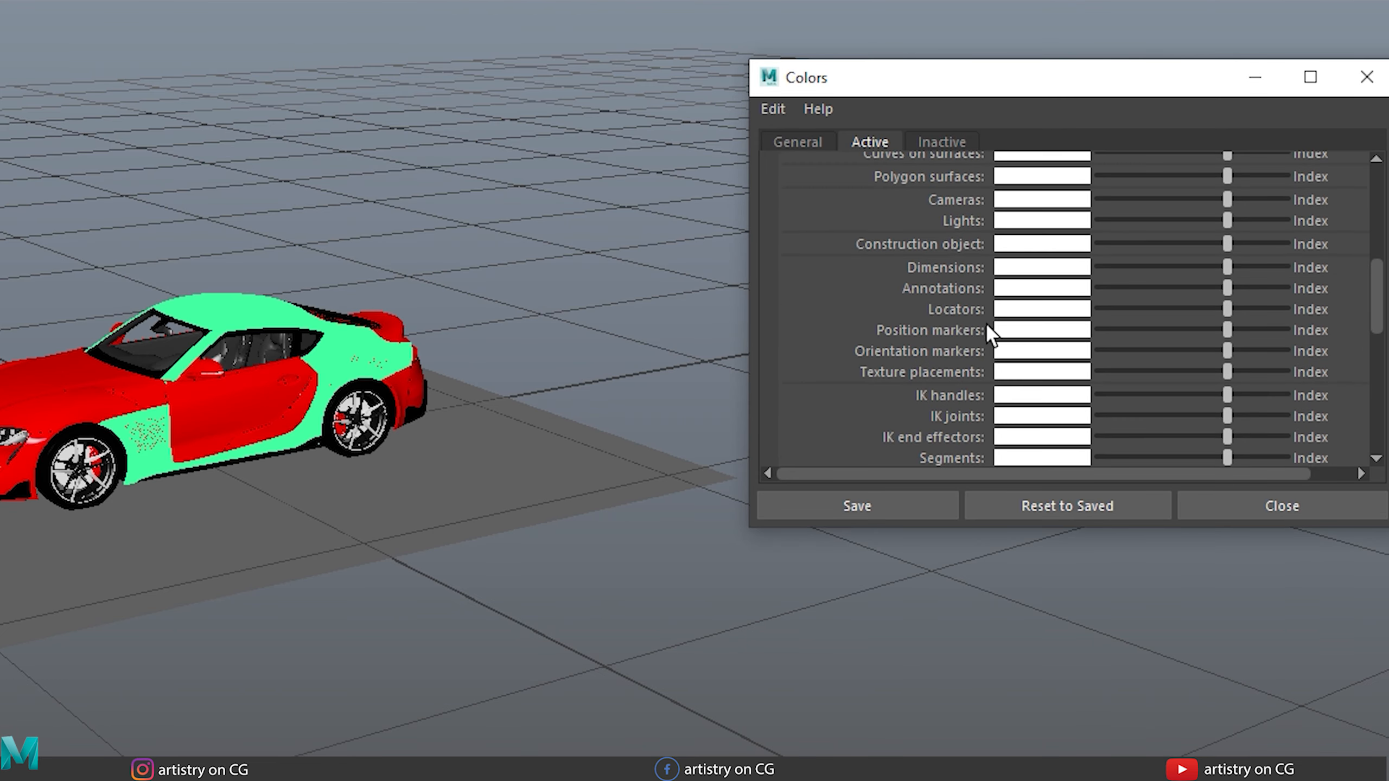
pyautogui.scroll(-3, 1017, 359)
pyautogui.scroll(-10, 955, 320)
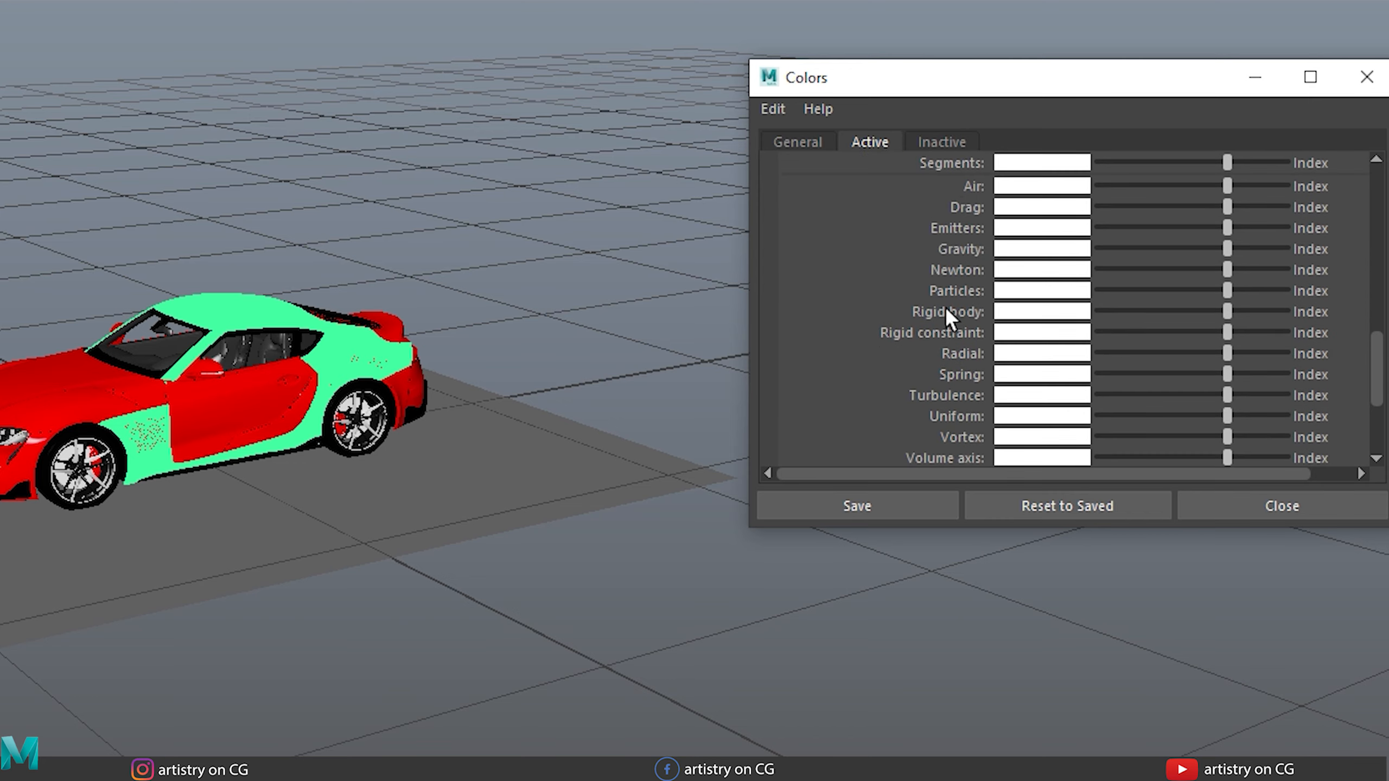
pyautogui.scroll(12, 1127, 318)
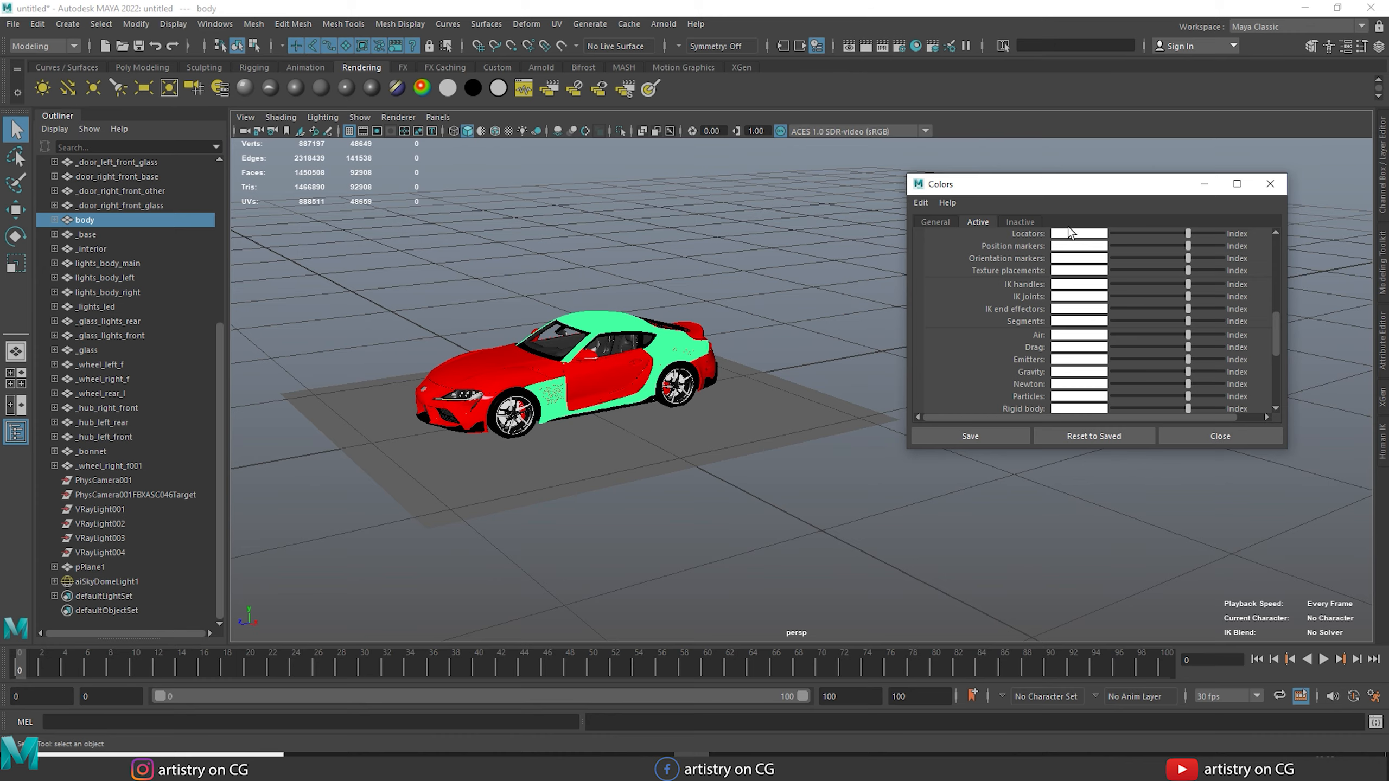
# Step: Look through the Outliner's scene objects, selecting the front door bases, the body and PhysCamera001 in turn
pyautogui.moveTo(679, 382)
pyautogui.keyDown('alt'); pyautogui.mouseDown()
pyautogui.moveTo(709, 399)
pyautogui.moveTo(655, 393)
pyautogui.mouseUp(); pyautogui.keyUp('alt')
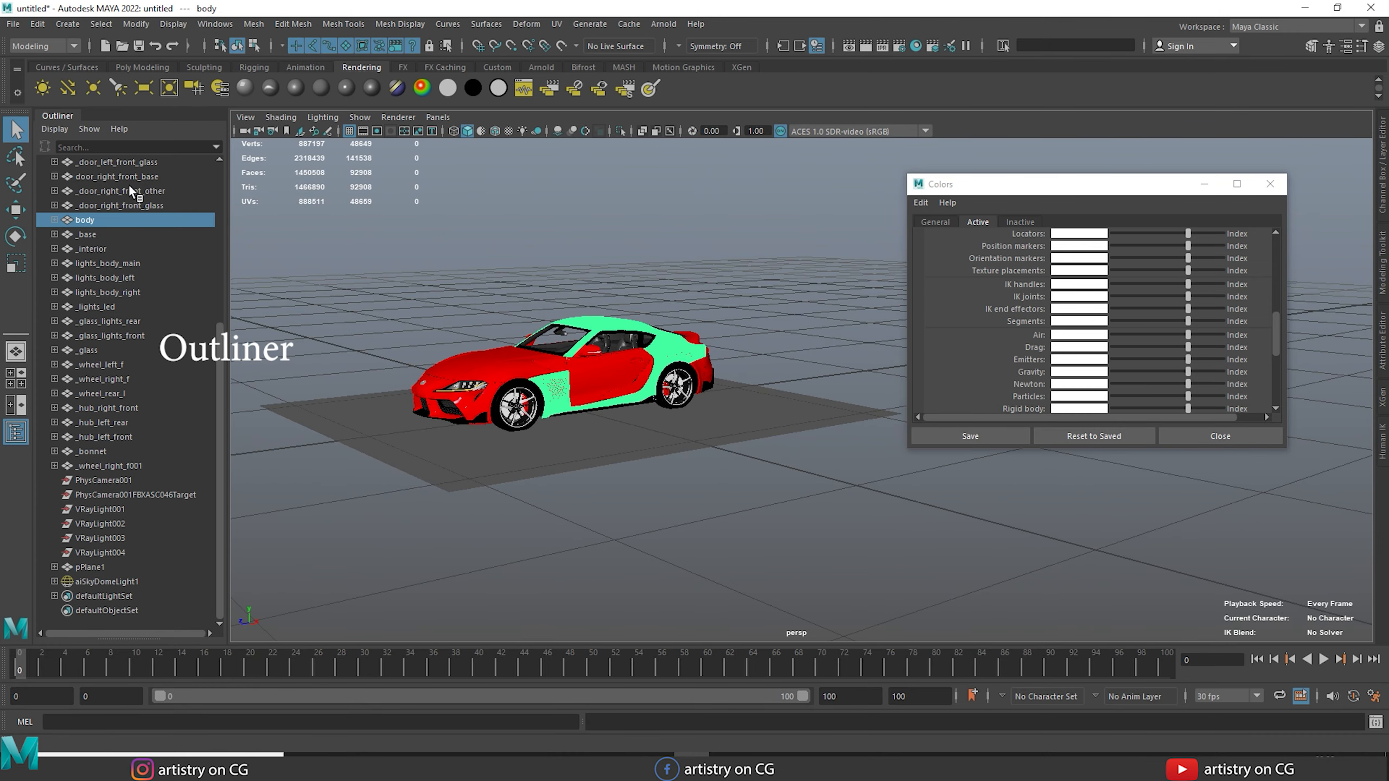
pyautogui.scroll(6, 130, 191)
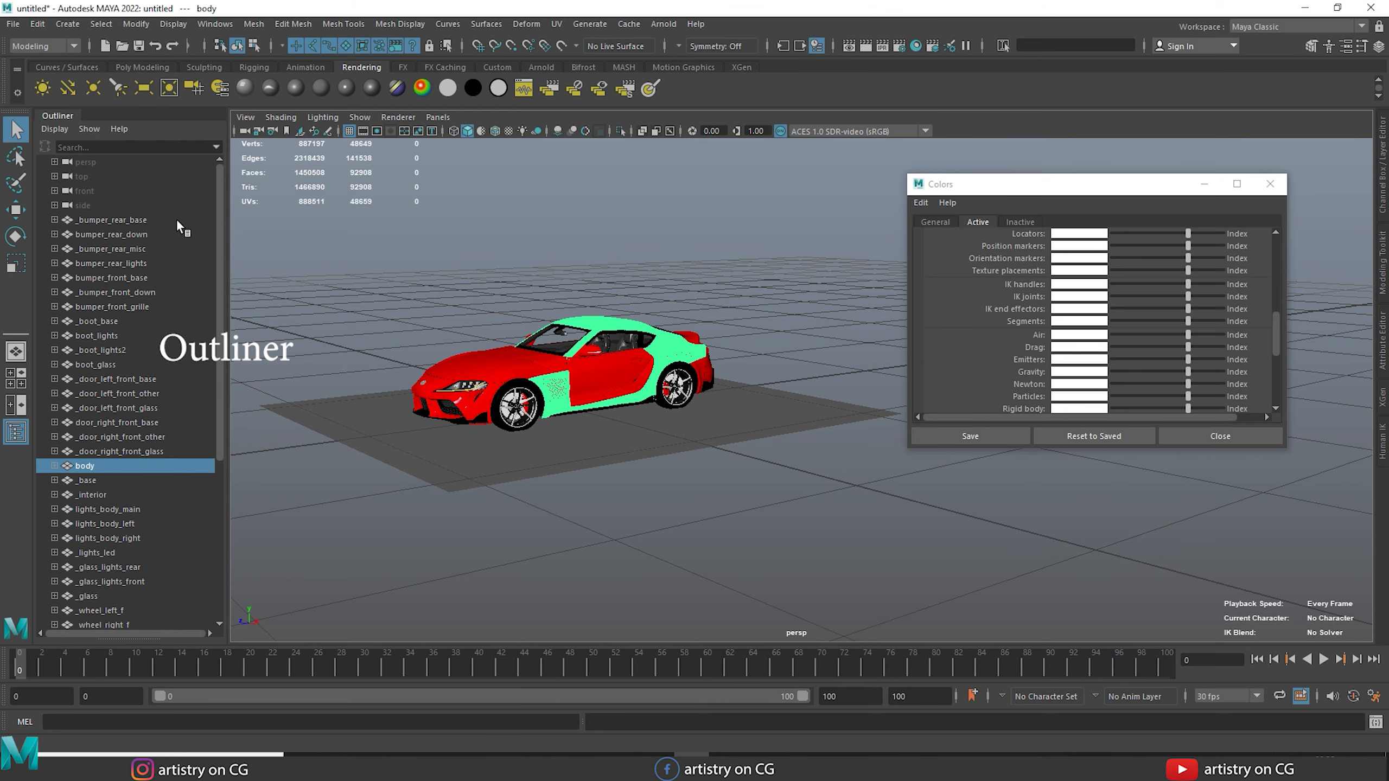
pyautogui.scroll(-3, 89, 237)
pyautogui.click(115, 267)
pyautogui.click(110, 308)
pyautogui.click(96, 355)
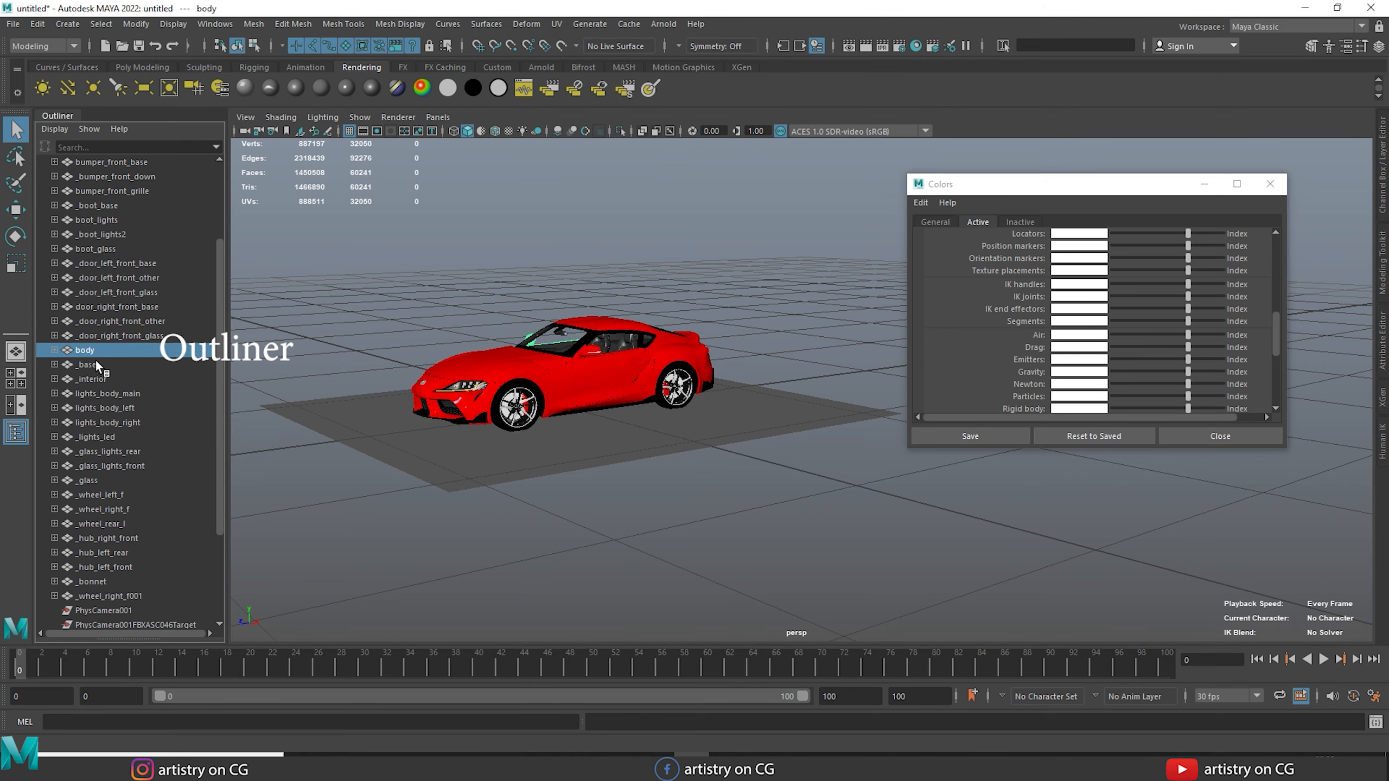
pyautogui.scroll(-3, 129, 332)
pyautogui.click(112, 481)
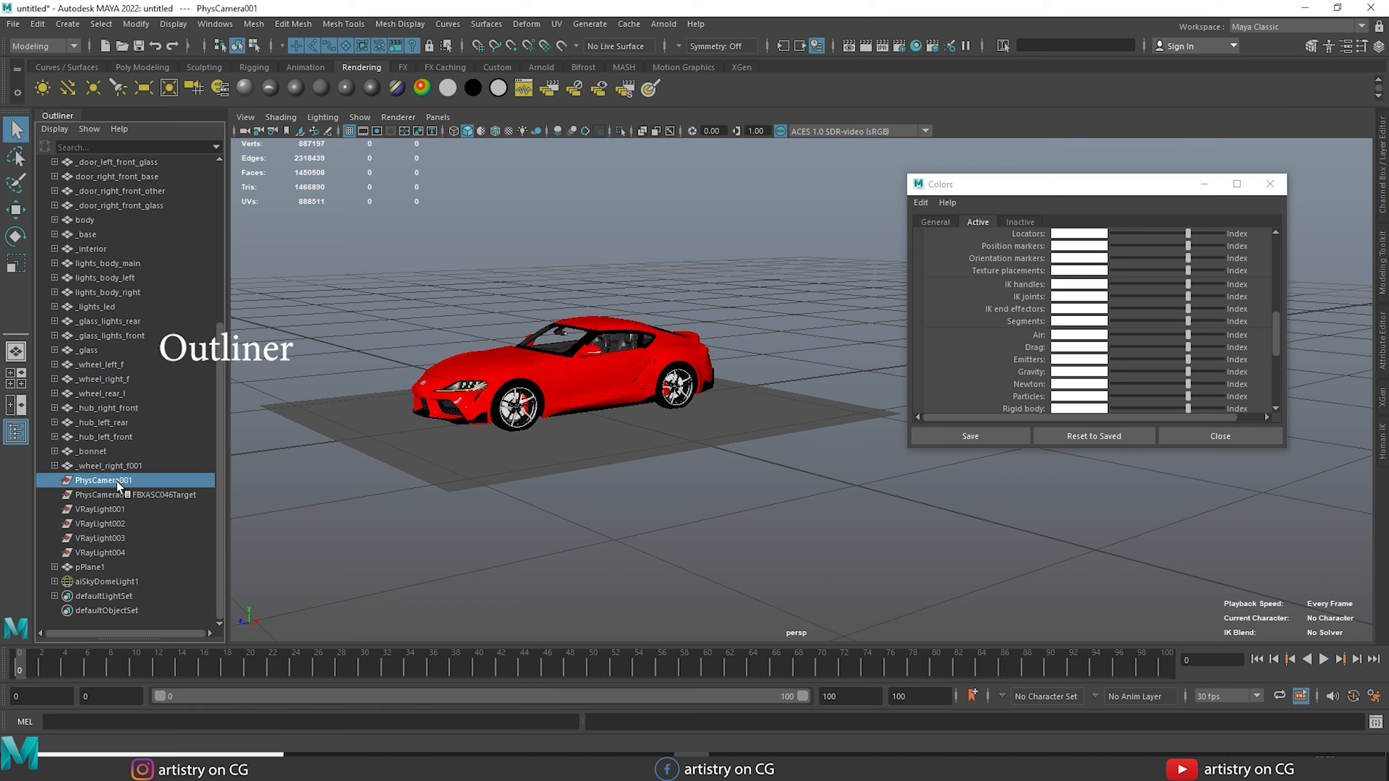
# Step: Select the PhysCamera001 target in the Outliner and close the Color Settings window
pyautogui.click(140, 499)
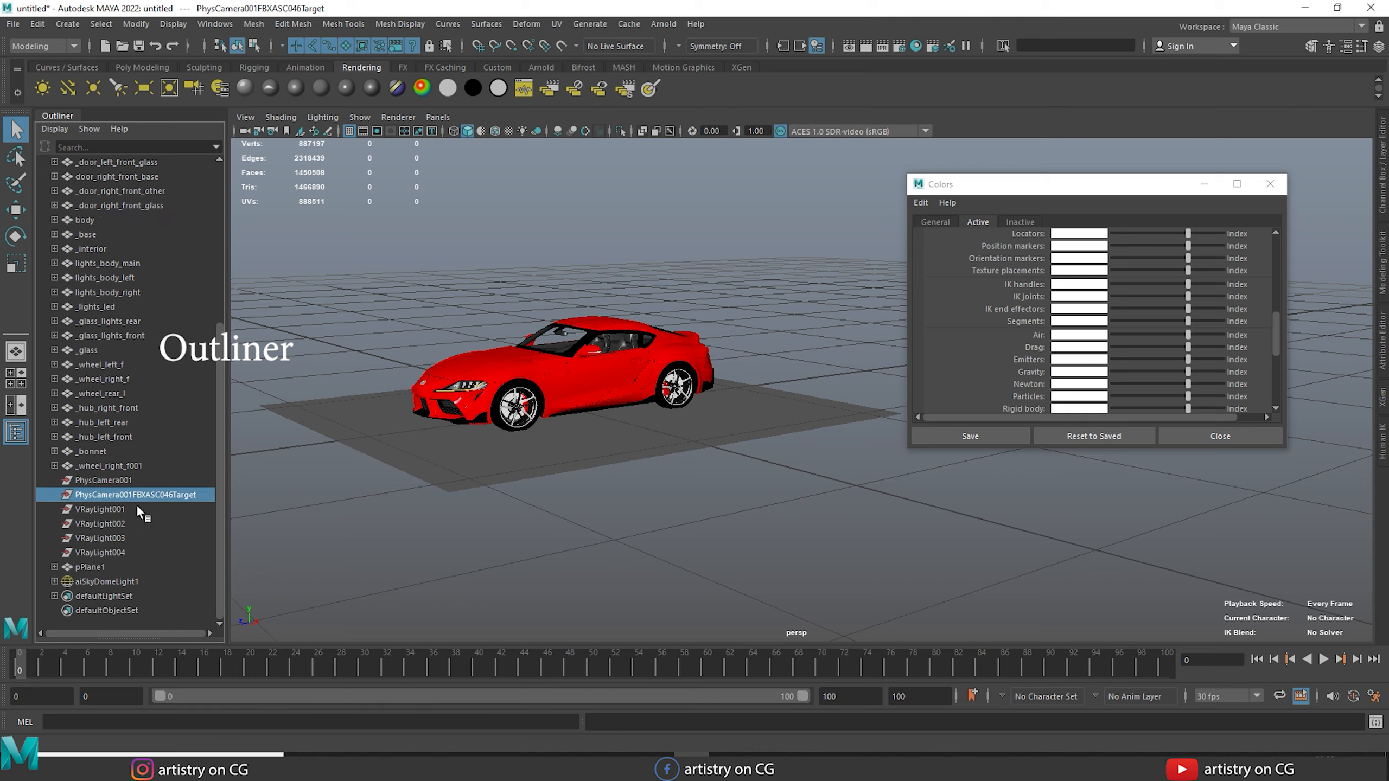
pyautogui.scroll(6, 115, 296)
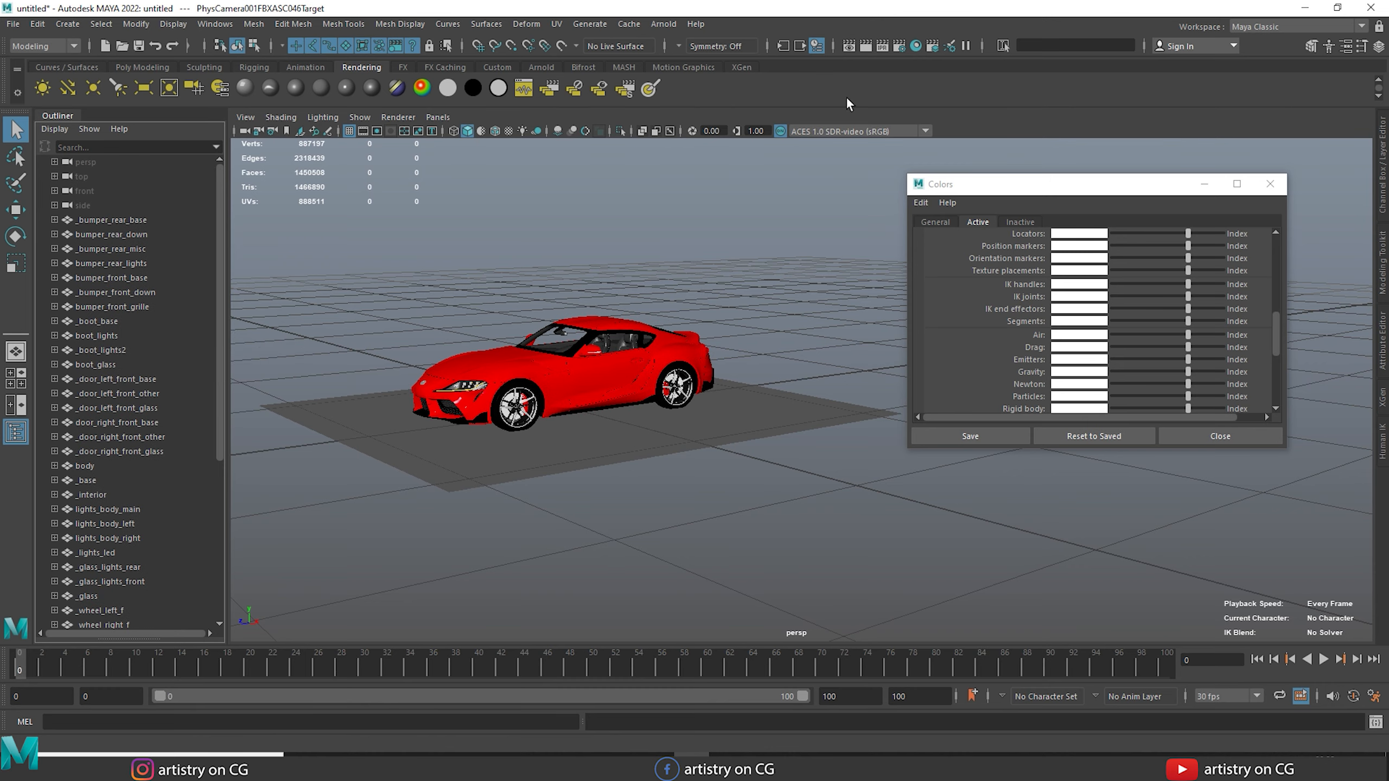
pyautogui.click(1269, 185)
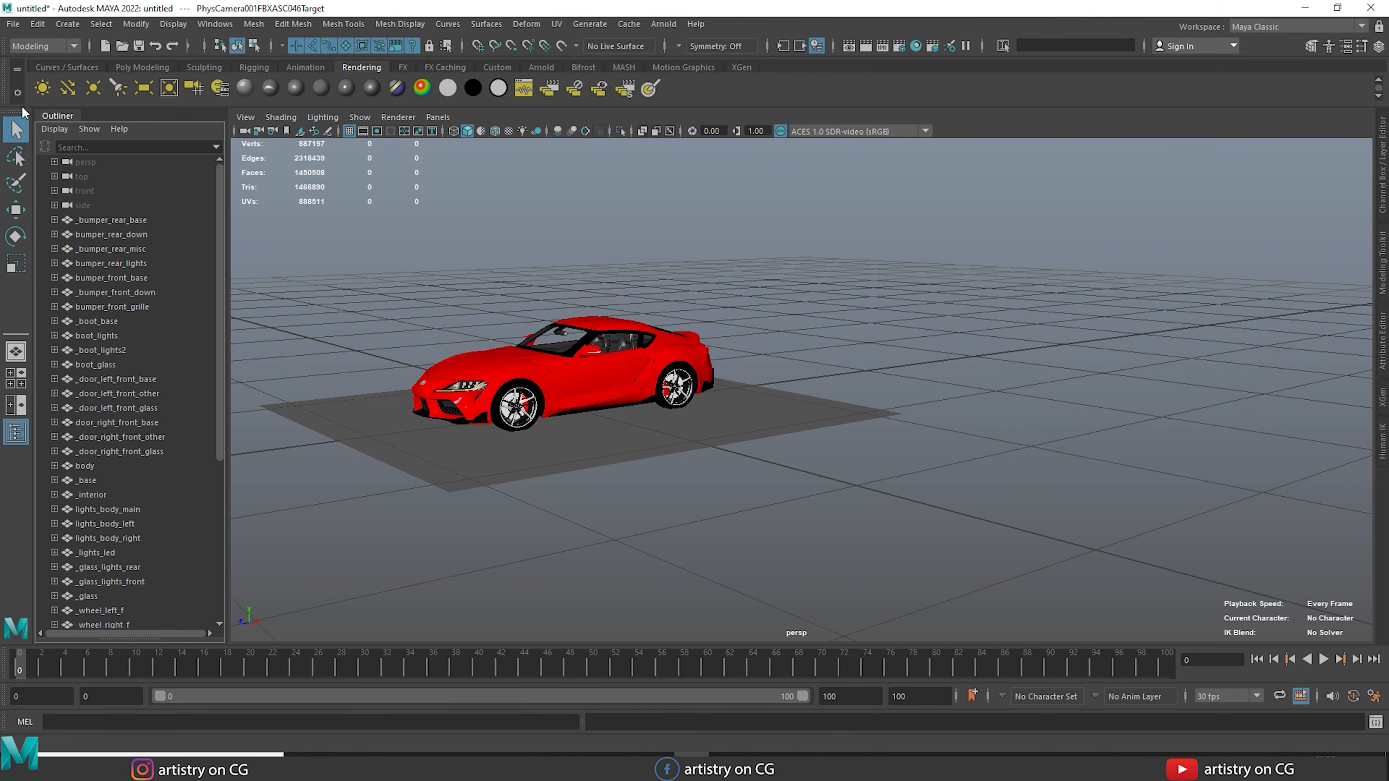
# Step: Look through the Sculpting, Rigging, Animation, Rendering, FX, FX Caching, Custom and Arnold shelves, ending on the Poly Modeling shelf
pyautogui.click(208, 68)
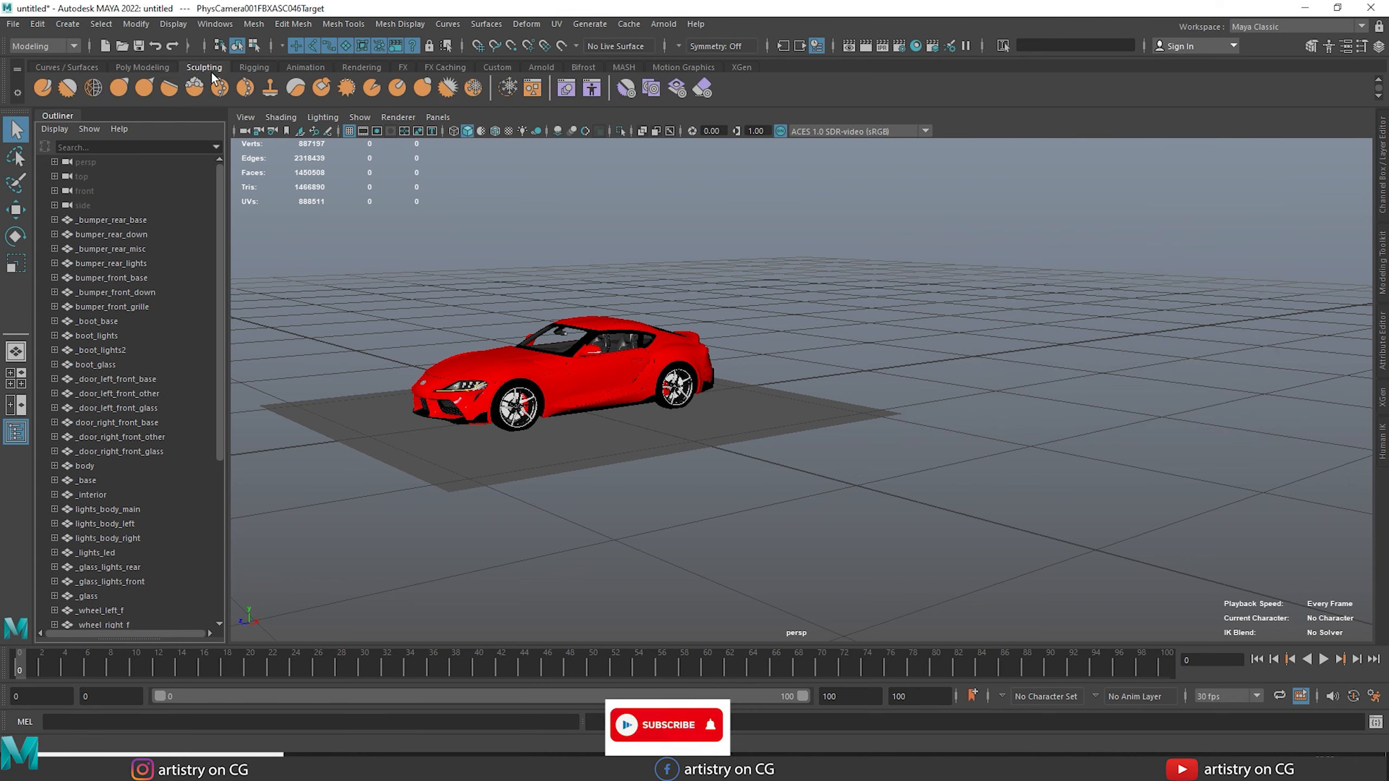
pyautogui.click(264, 68)
pyautogui.click(316, 70)
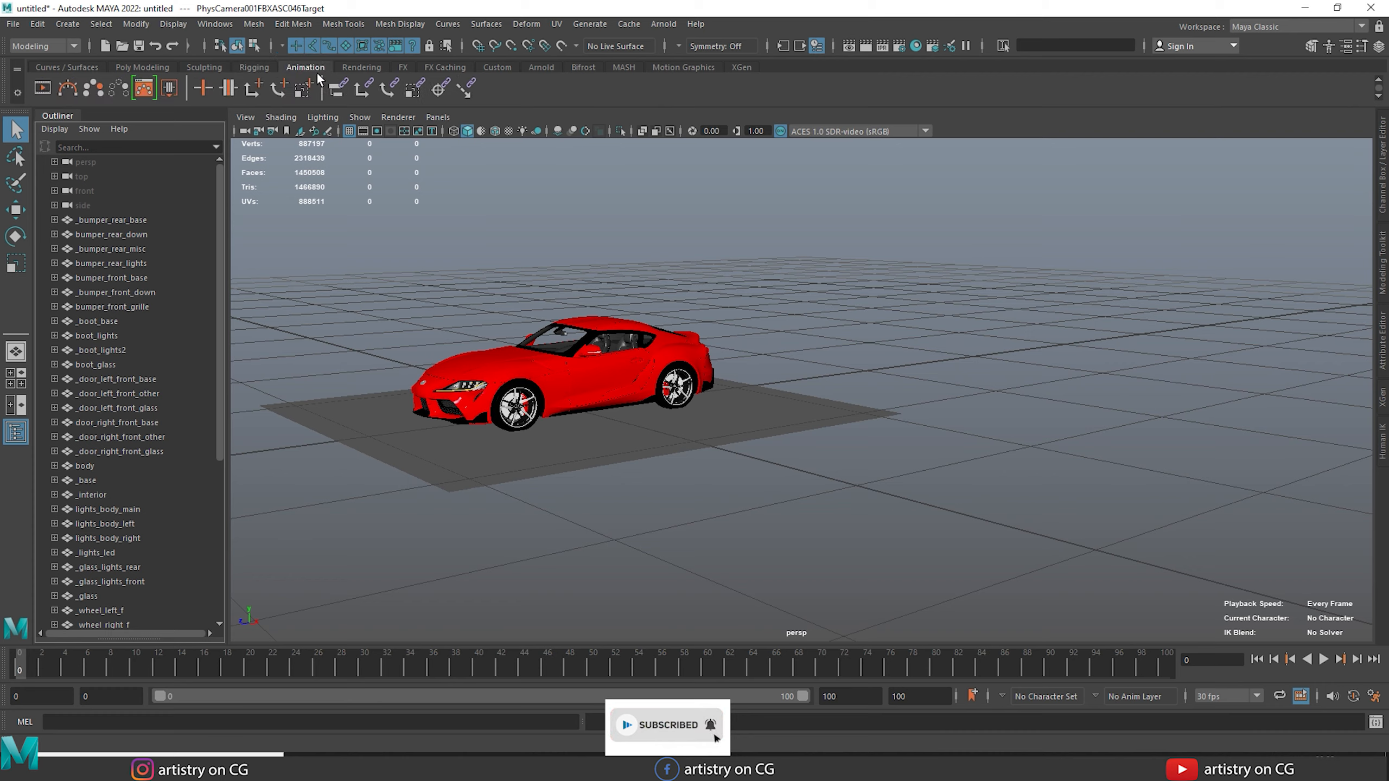
pyautogui.click(364, 67)
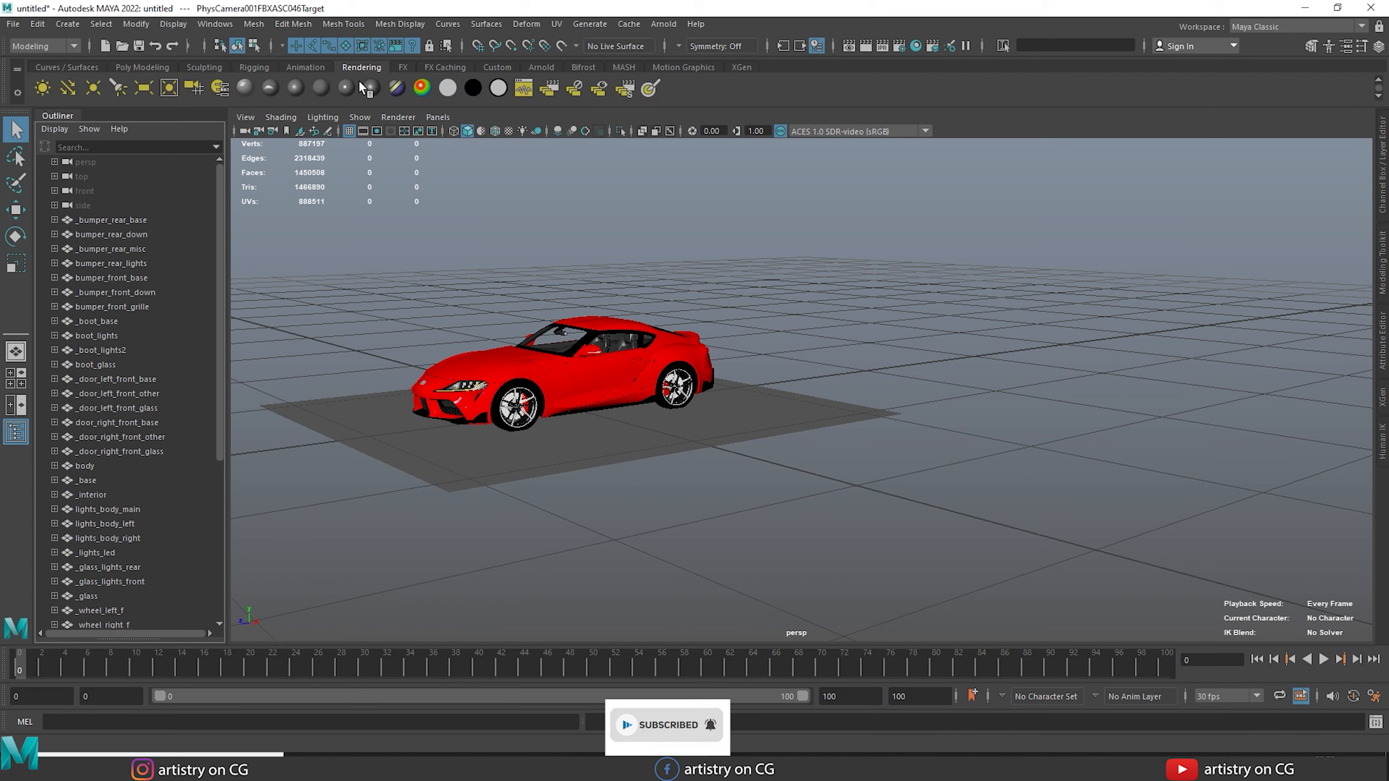
pyautogui.click(405, 68)
pyautogui.click(459, 73)
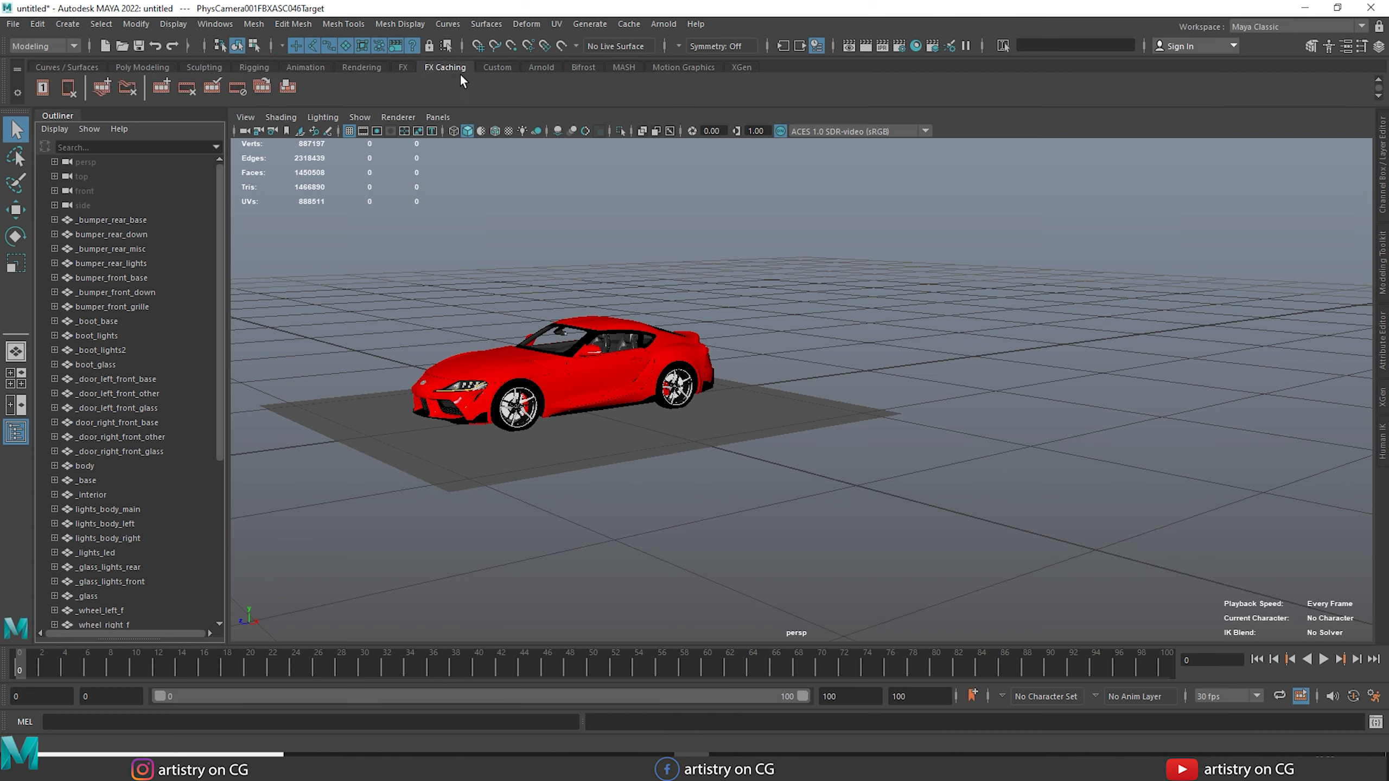
pyautogui.click(496, 70)
pyautogui.click(550, 70)
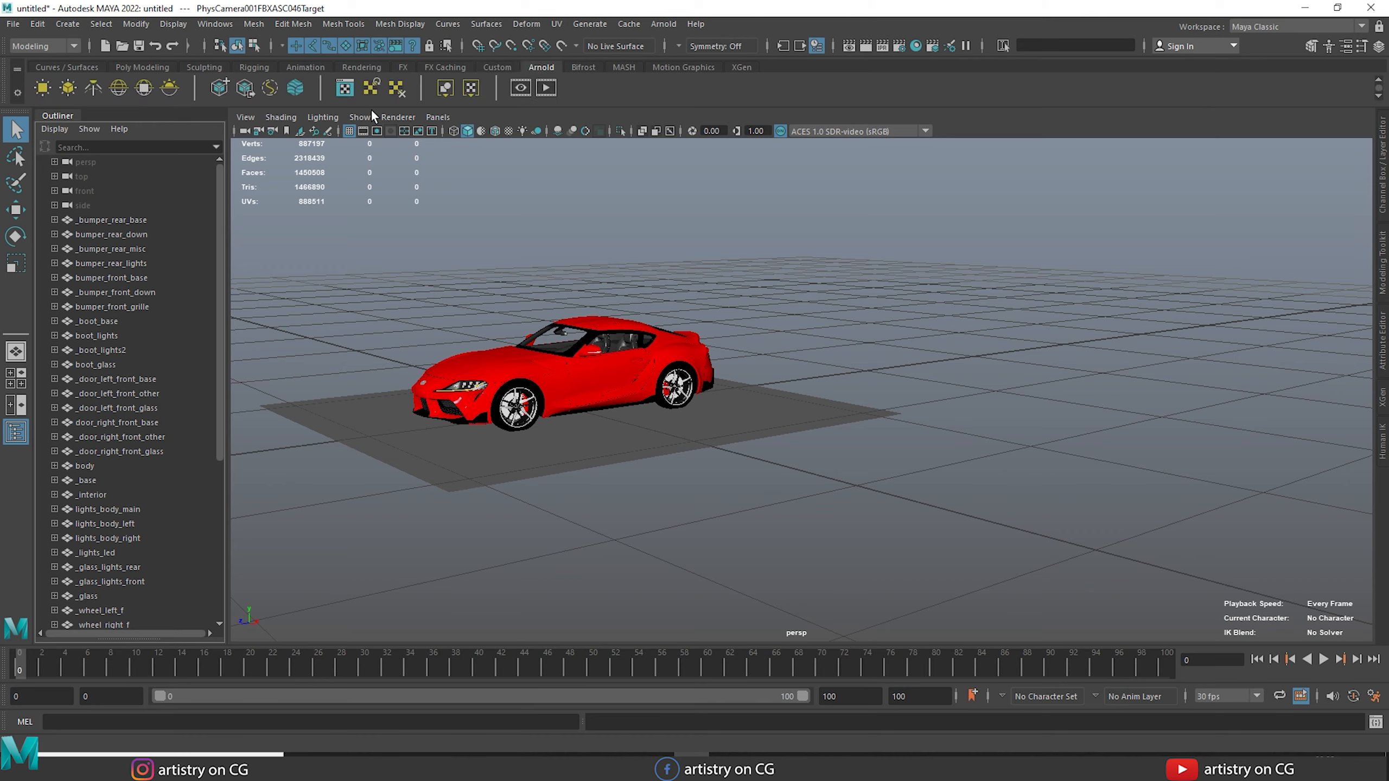
pyautogui.click(142, 67)
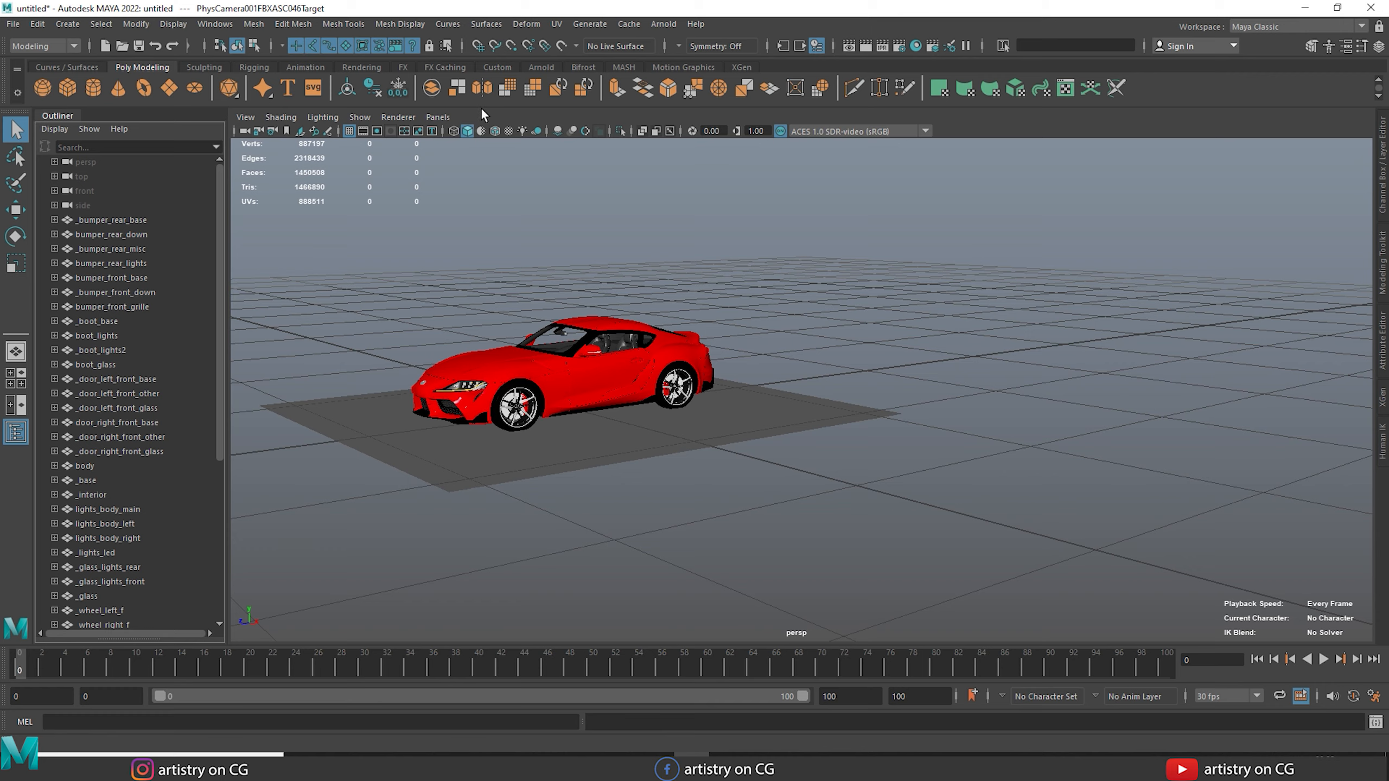
# Step: Select the sky dome light and examine it in the Channel Box, Modeling Toolkit and Attribute Editor, returning to the Channel Box
pyautogui.click(246, 118)
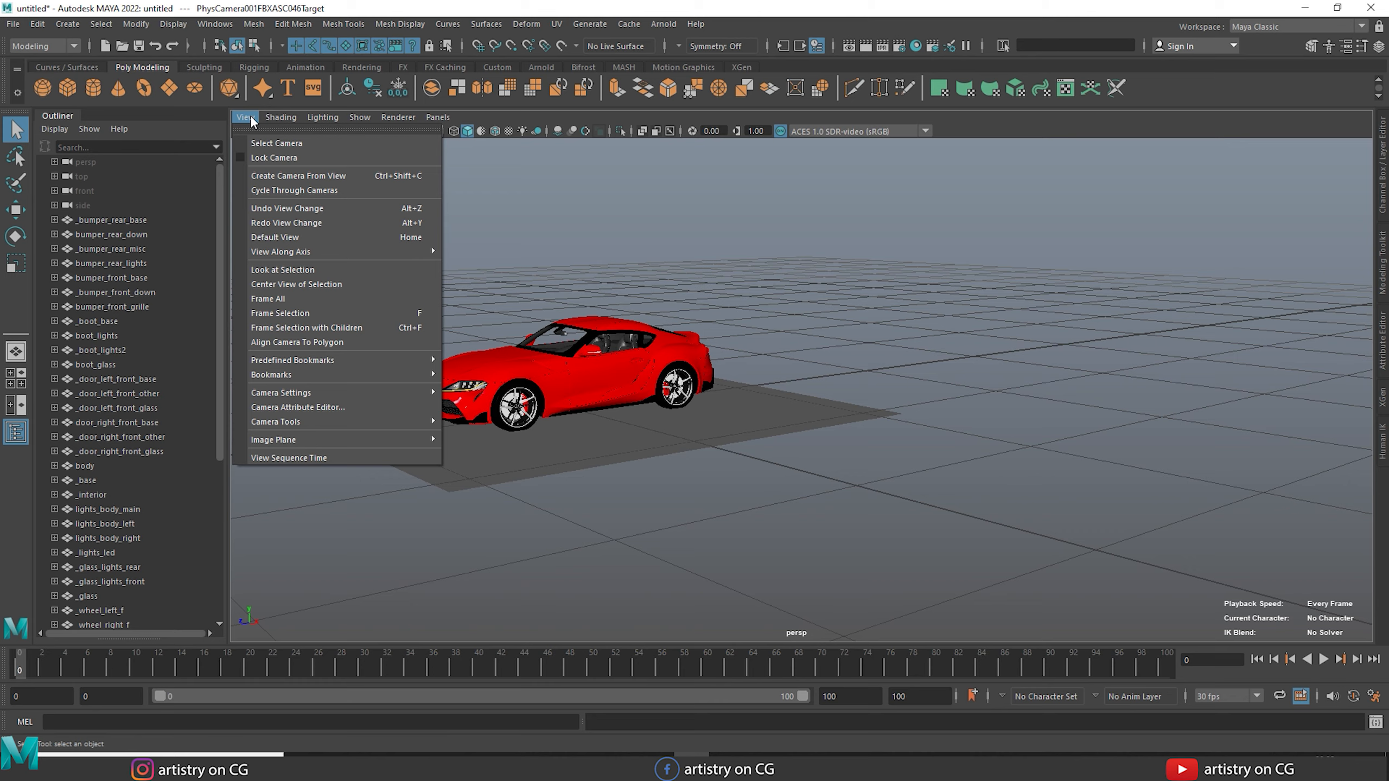
pyautogui.click(484, 156)
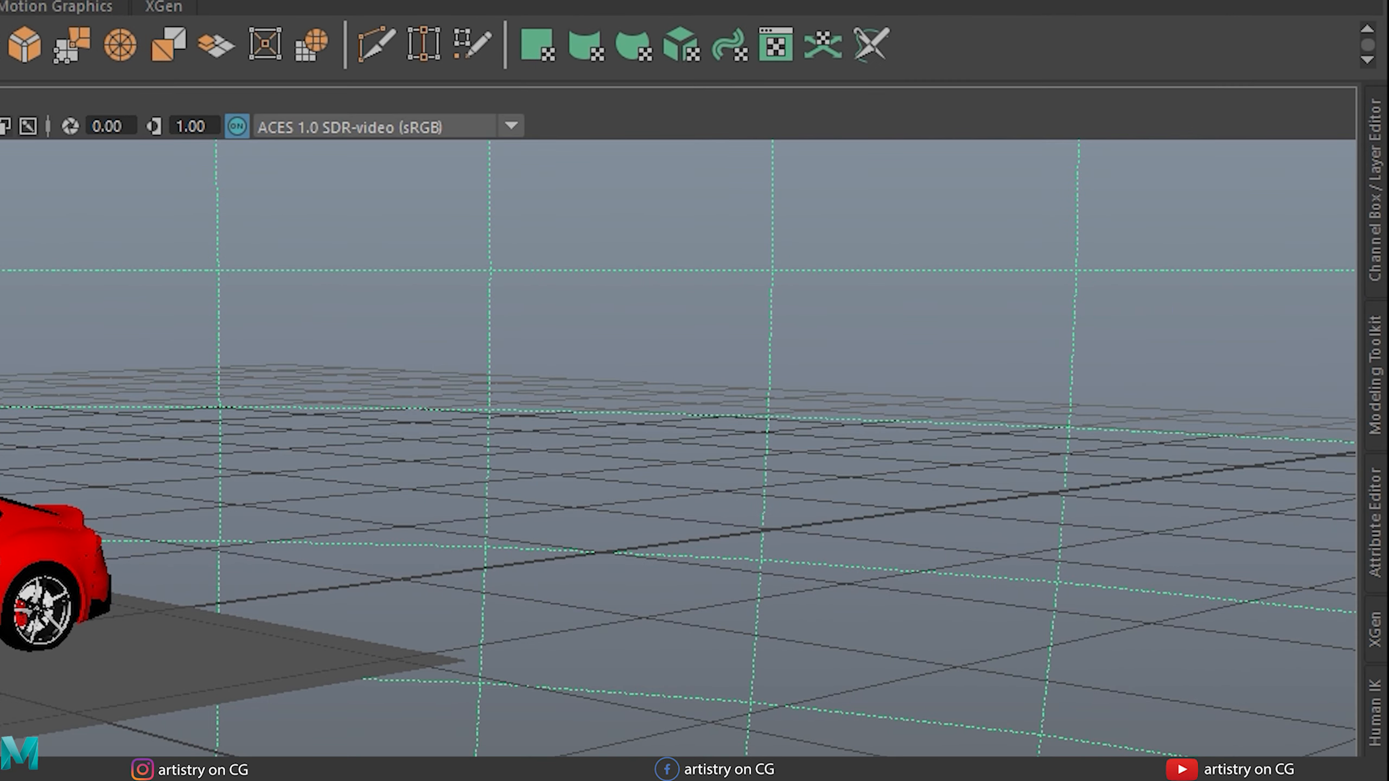
pyautogui.click(1375, 171)
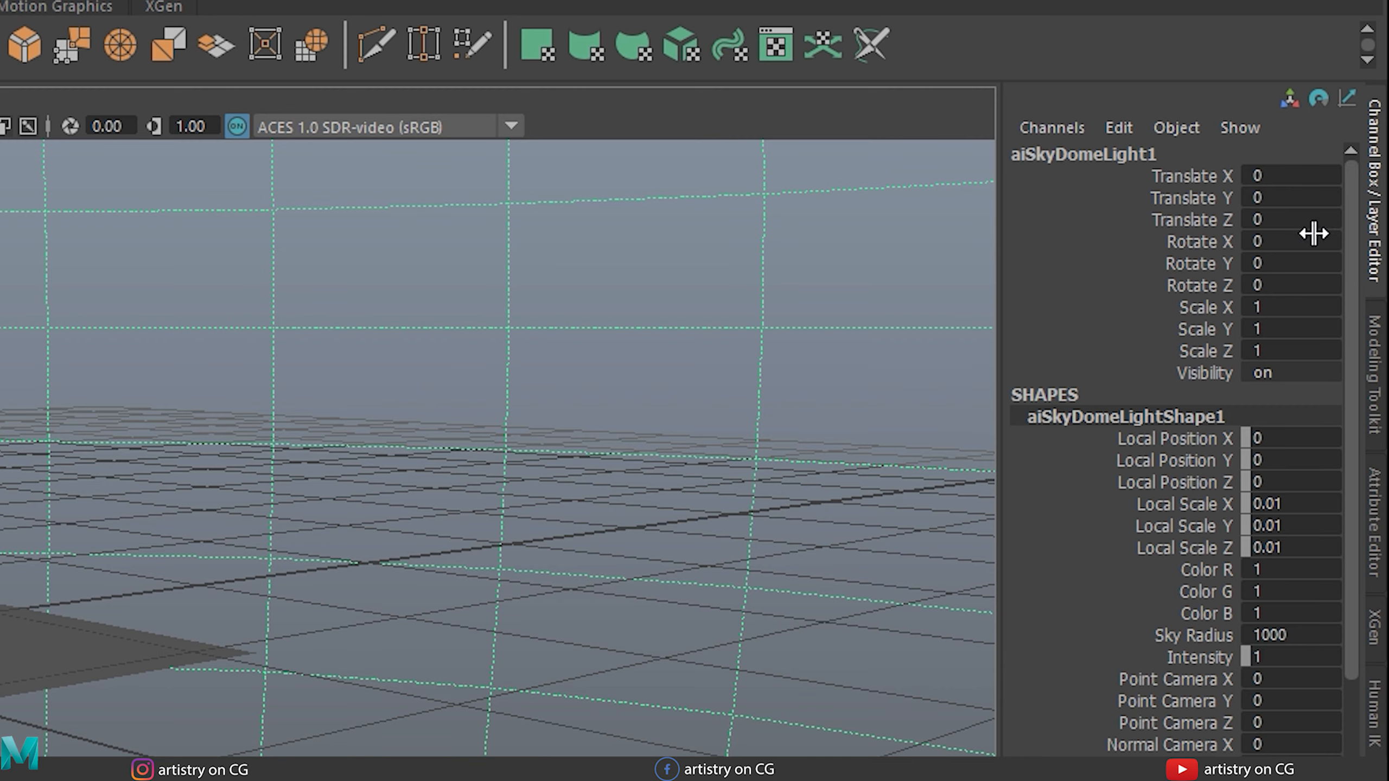
pyautogui.click(1375, 378)
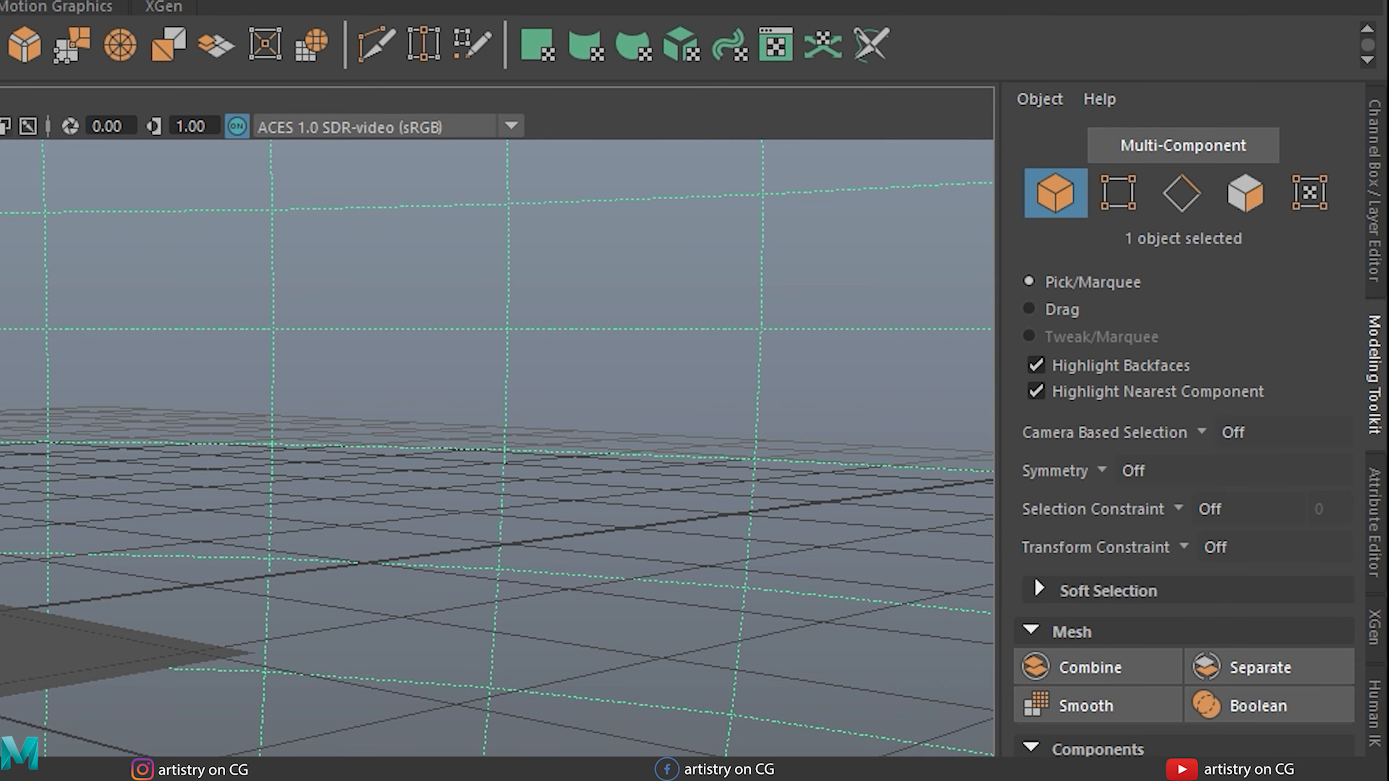
pyautogui.click(1375, 550)
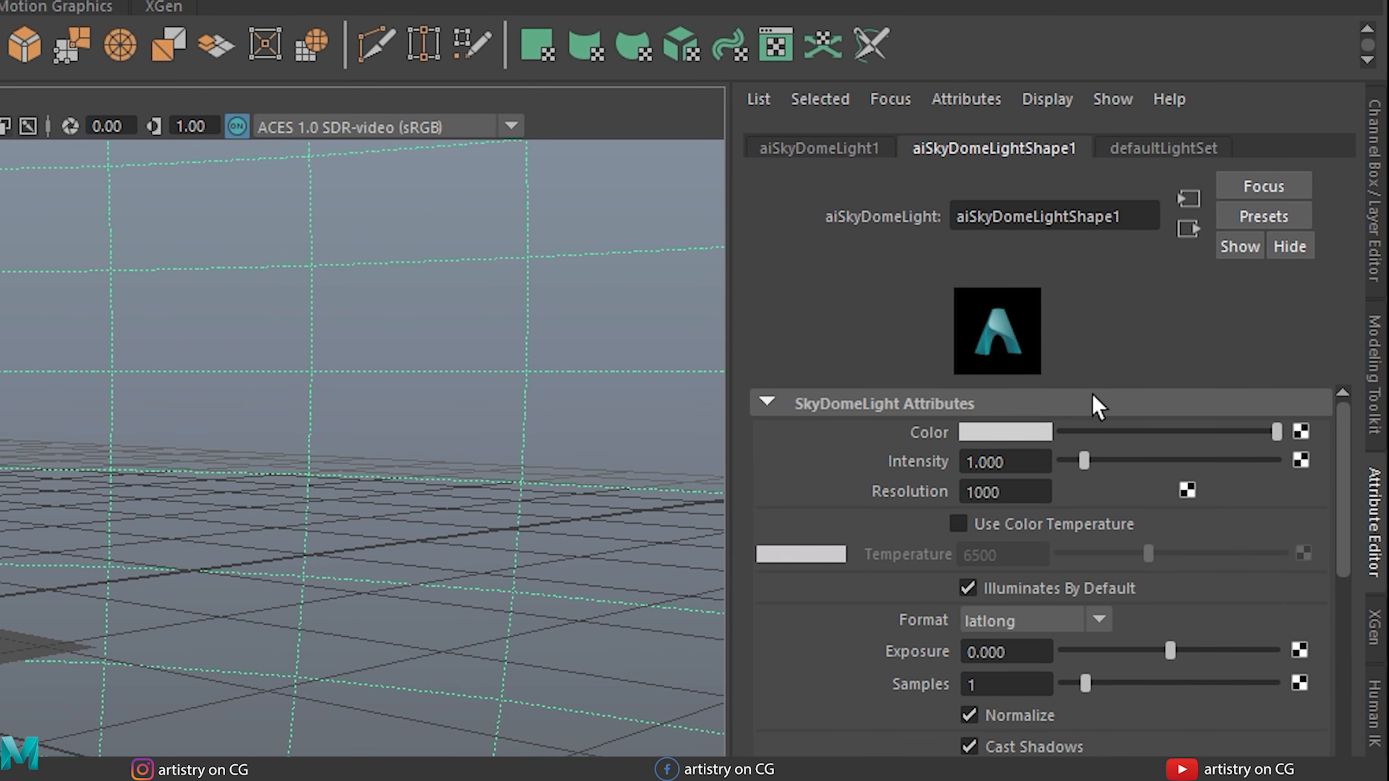
pyautogui.click(1378, 197)
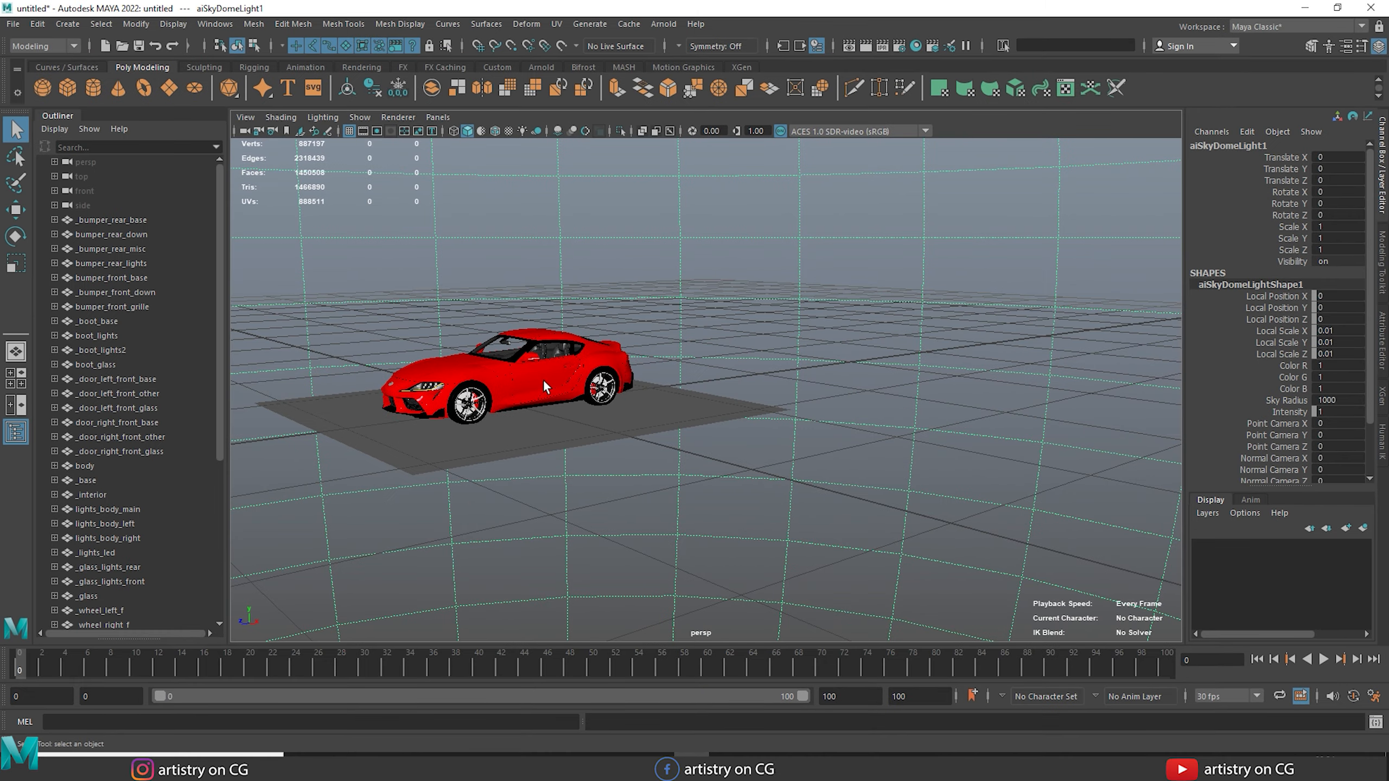
# Step: Select the car's left front door and left front wheel in turn to view their transform values in the Channel Box
pyautogui.click(544, 386)
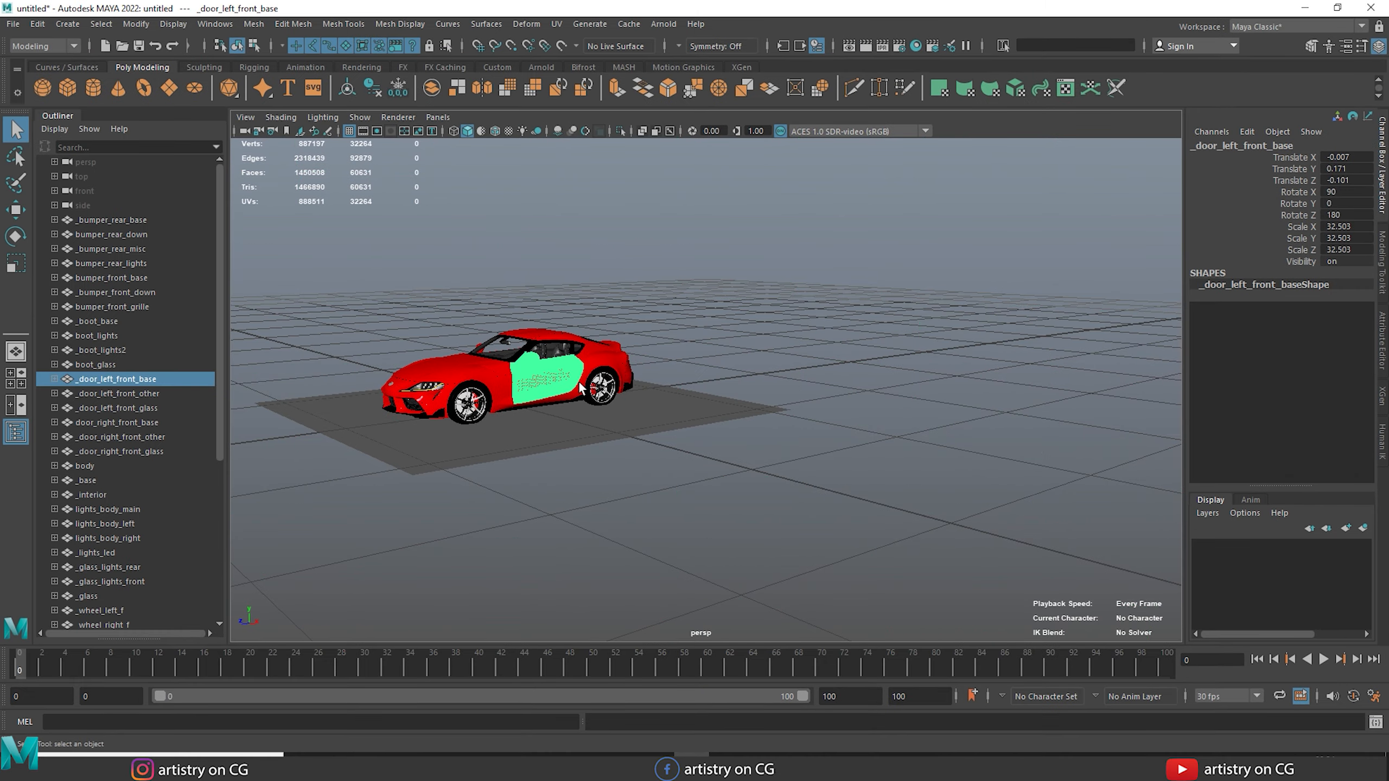
pyautogui.moveTo(382, 320); pyautogui.dragTo(673, 419)
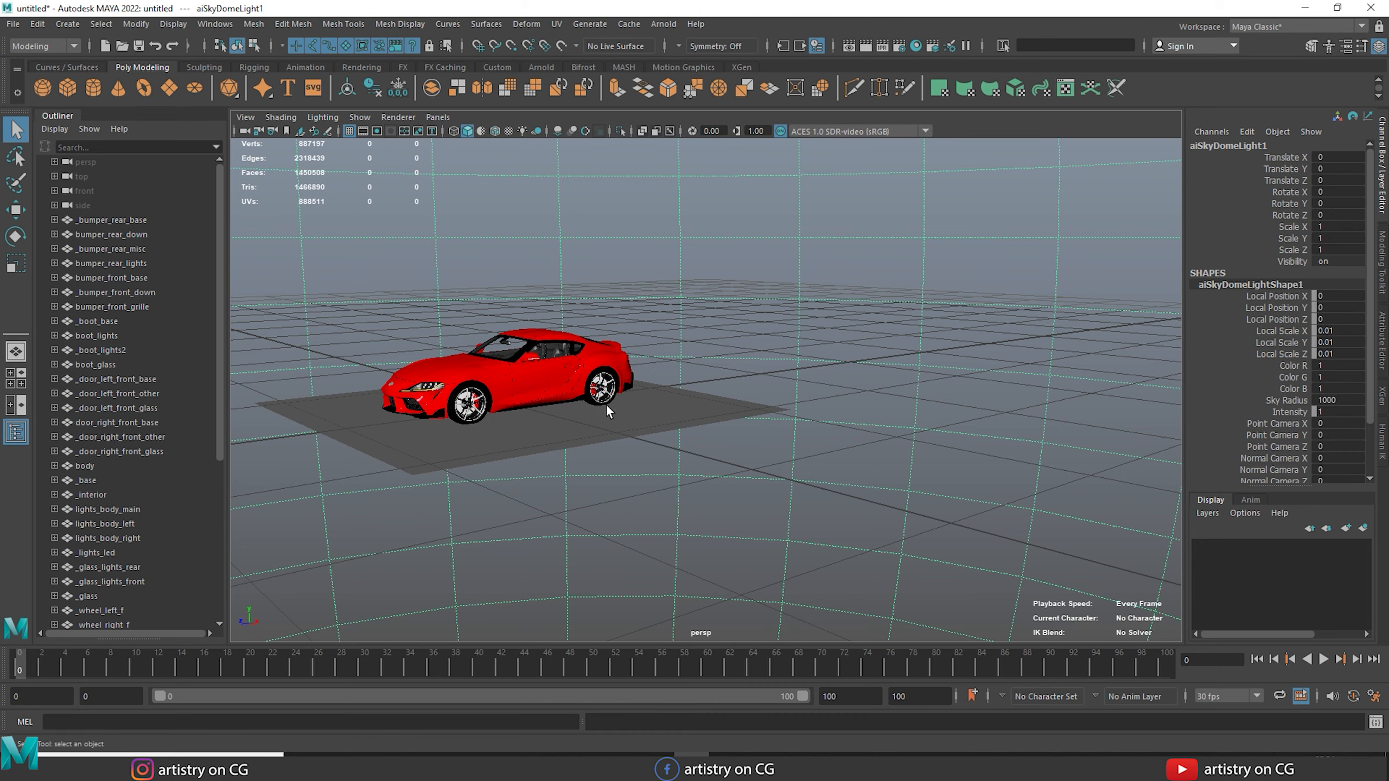
pyautogui.click(550, 388)
pyautogui.click(474, 407)
pyautogui.hotkey('ctrl', 'z')
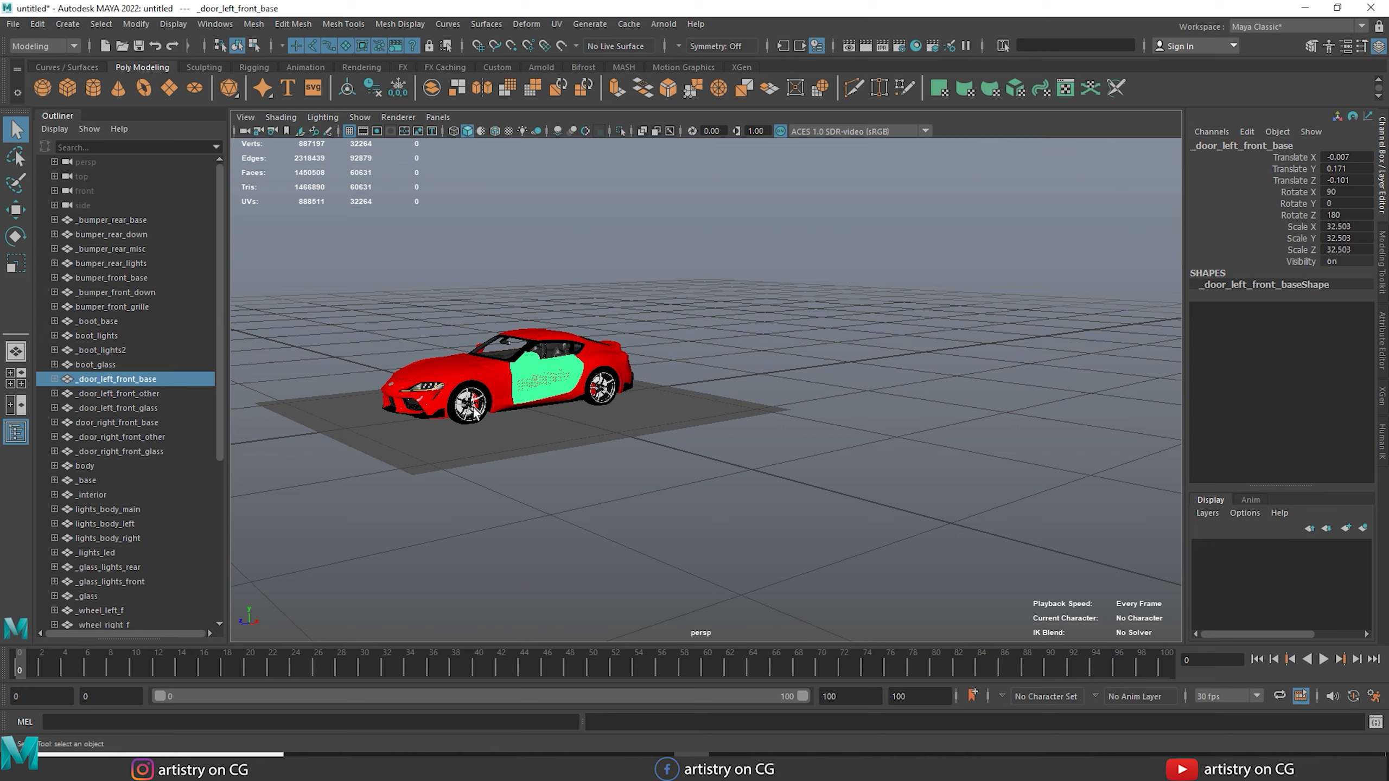
pyautogui.click(474, 413)
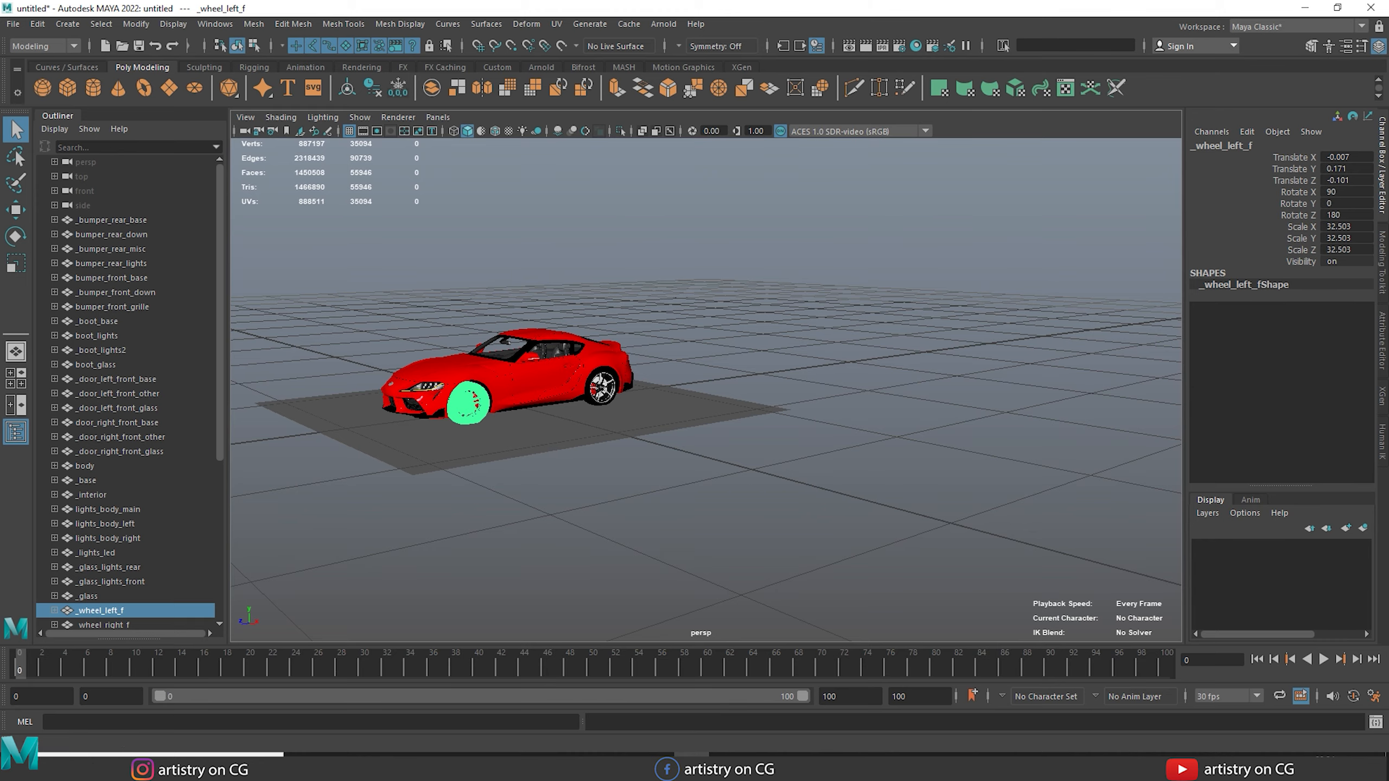
# Step: Examine the left front wheel in the Modeling Toolkit and Attribute Editor, including its shape and transform attributes
pyautogui.click(1382, 341)
pyautogui.click(1381, 263)
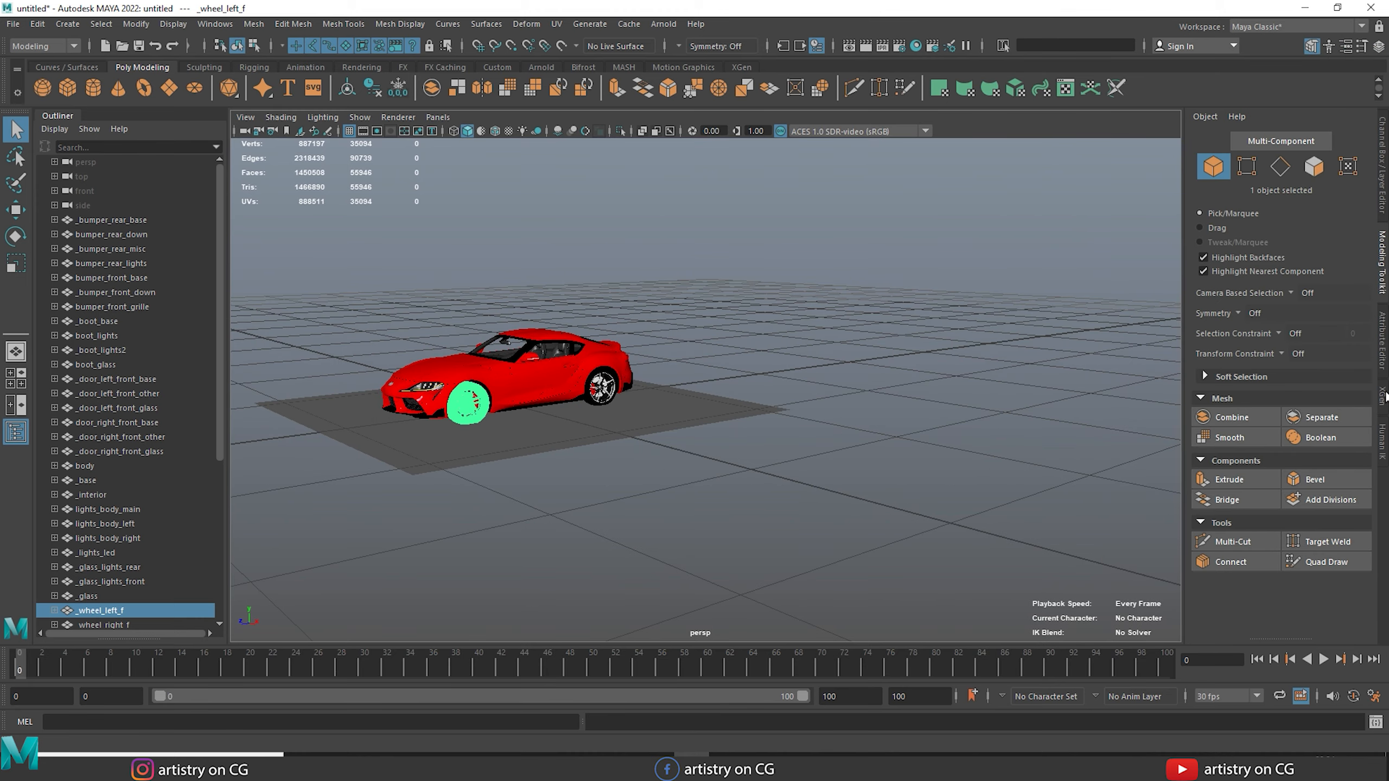
pyautogui.click(1382, 340)
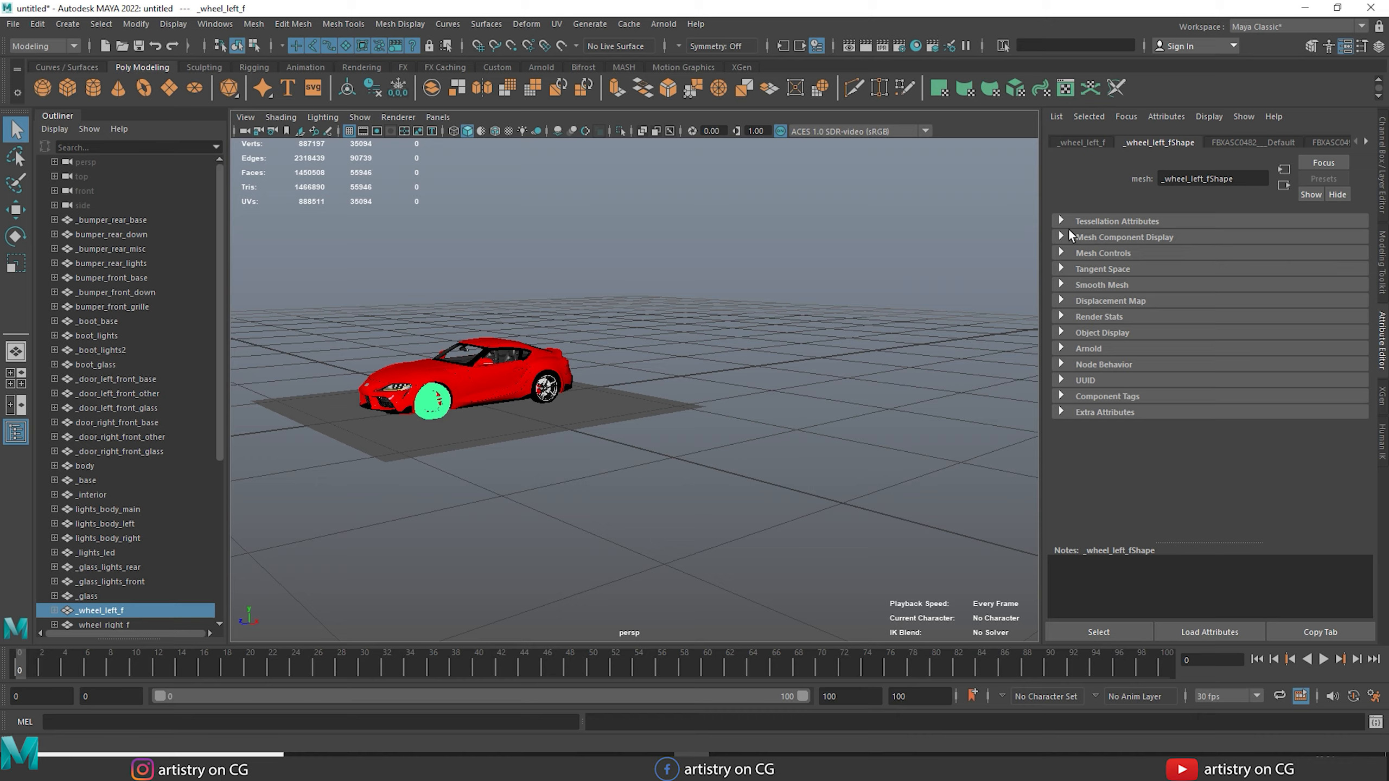
pyautogui.click(1068, 232)
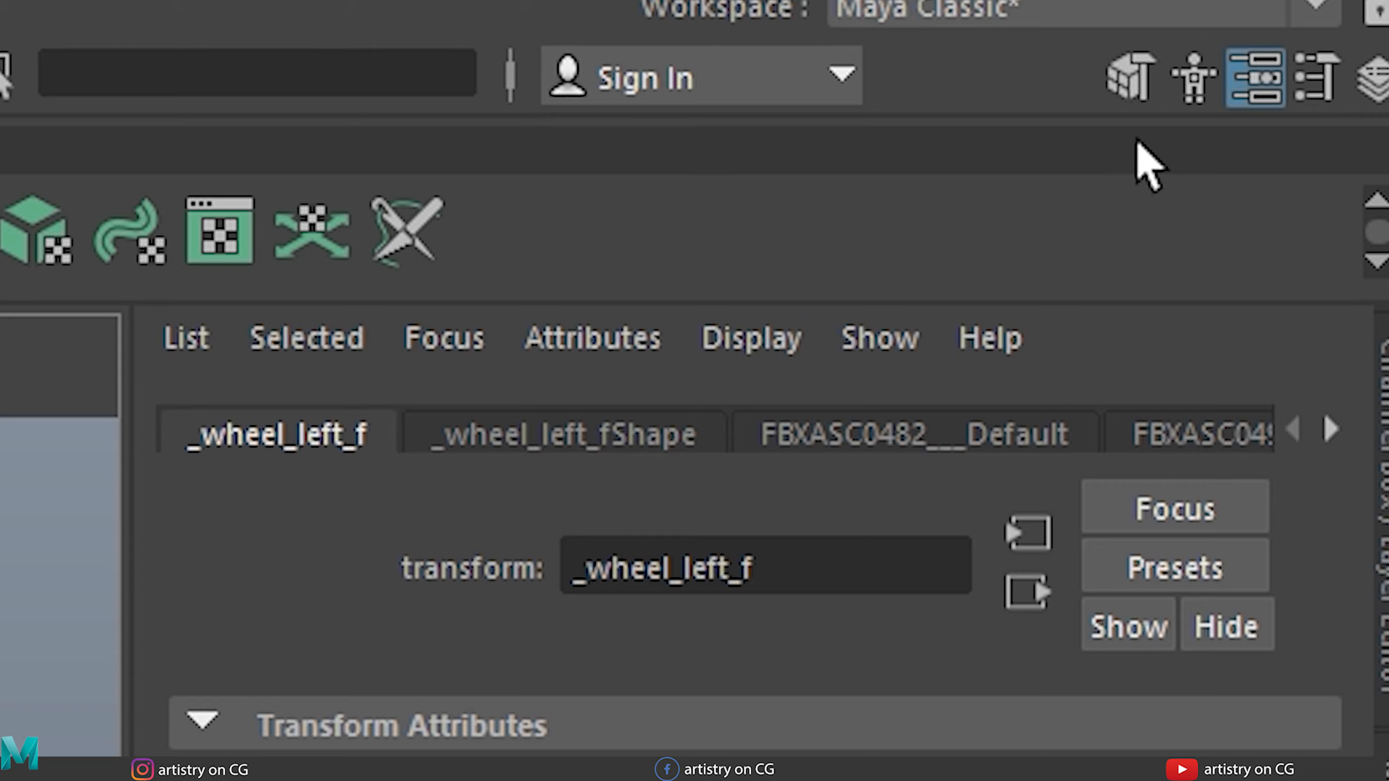
# Step: Show the Modeling Toolkit, Human IK, Attribute Editor and Tool Settings in turn, close Tool Settings and return to the Channel Box
pyautogui.click(1145, 96)
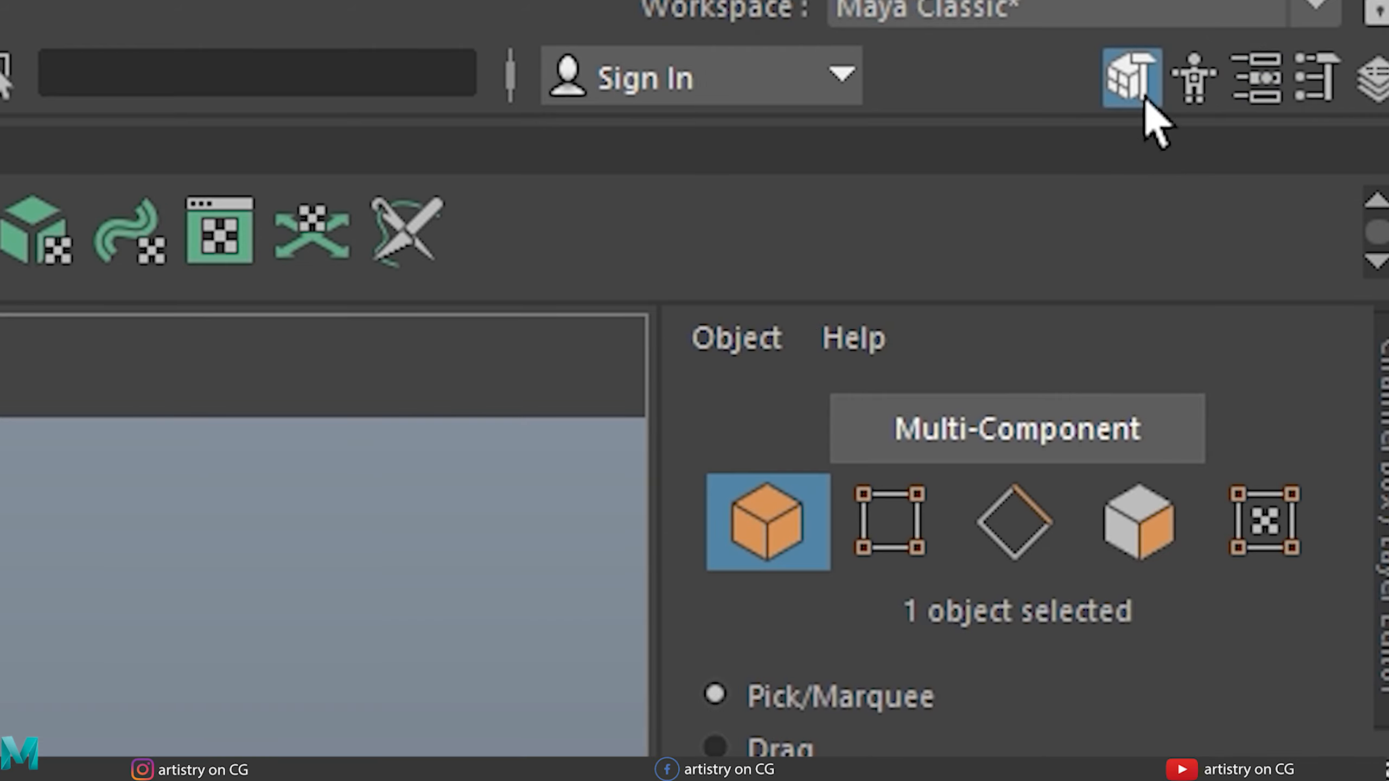
pyautogui.click(1213, 94)
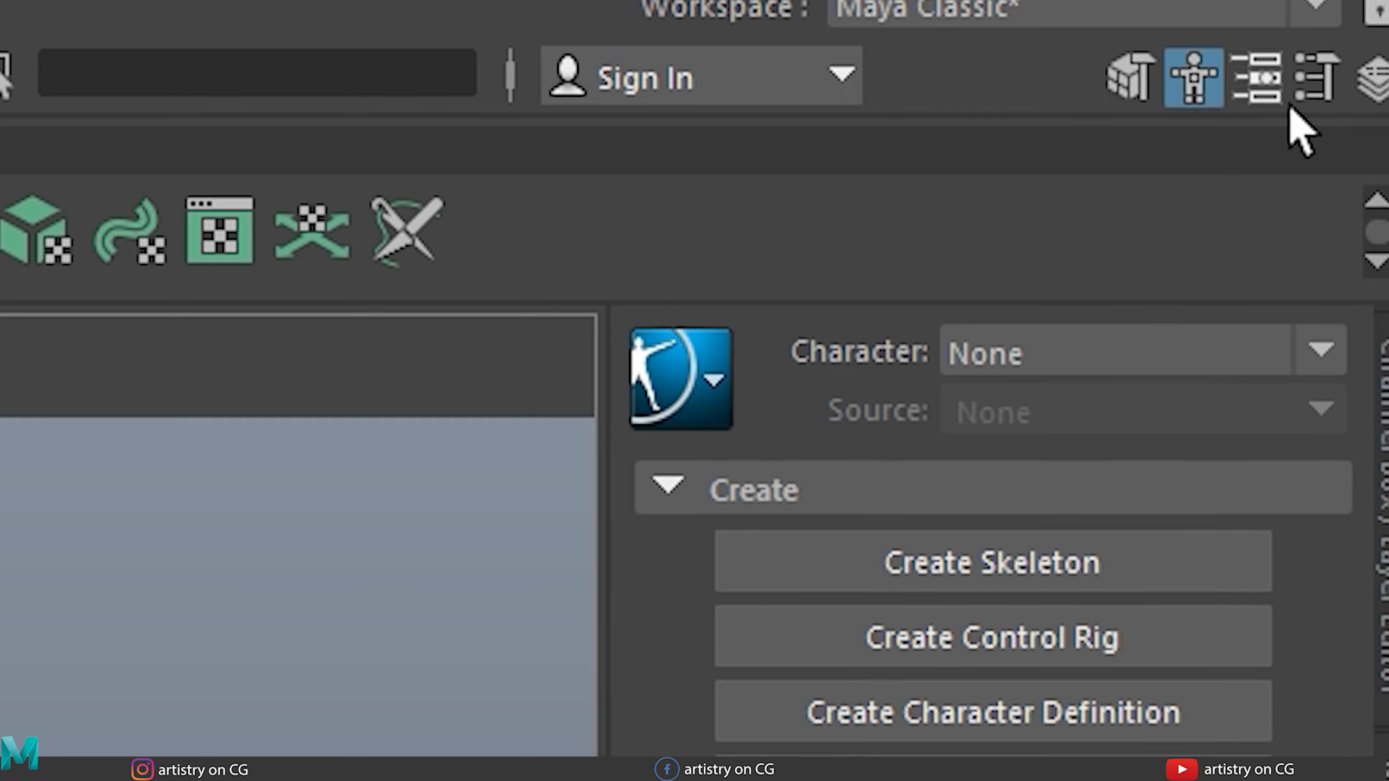
pyautogui.click(1276, 90)
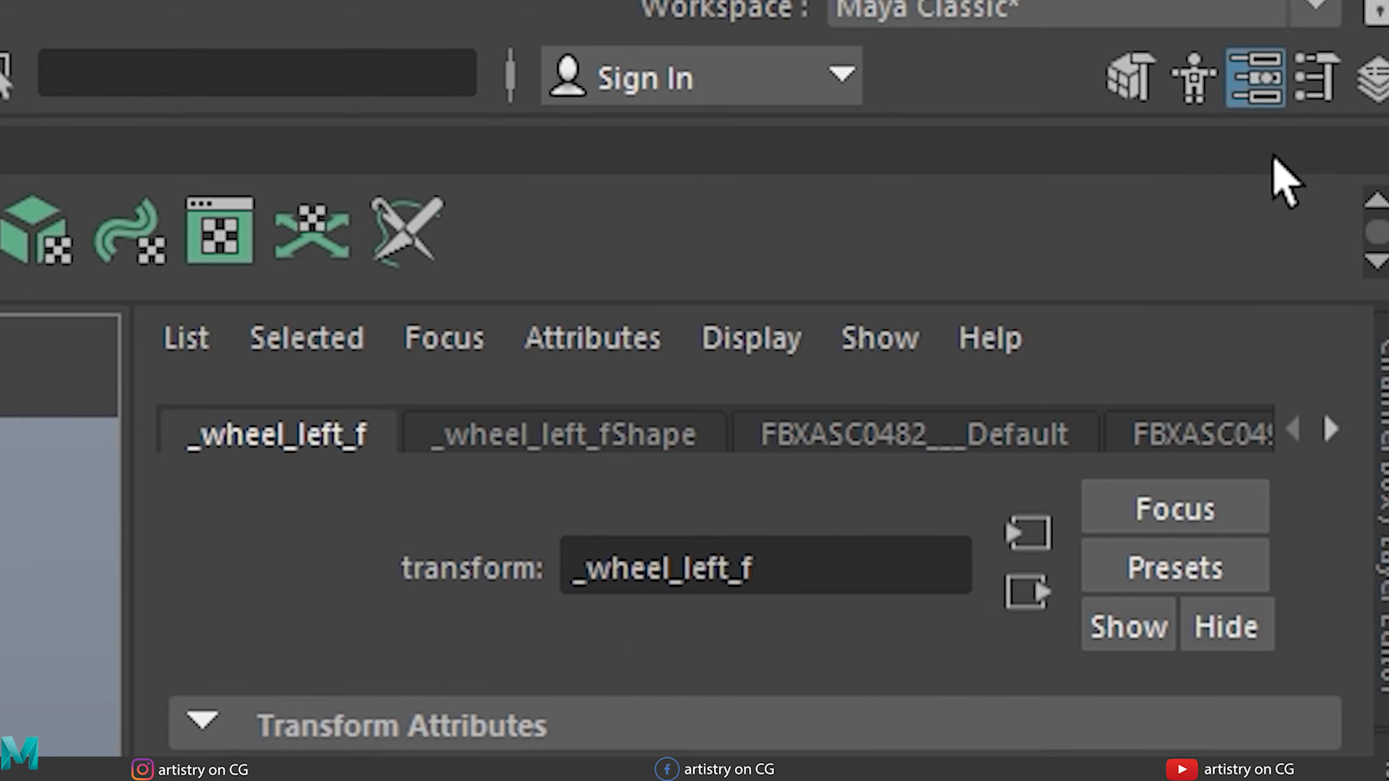
pyautogui.click(1317, 79)
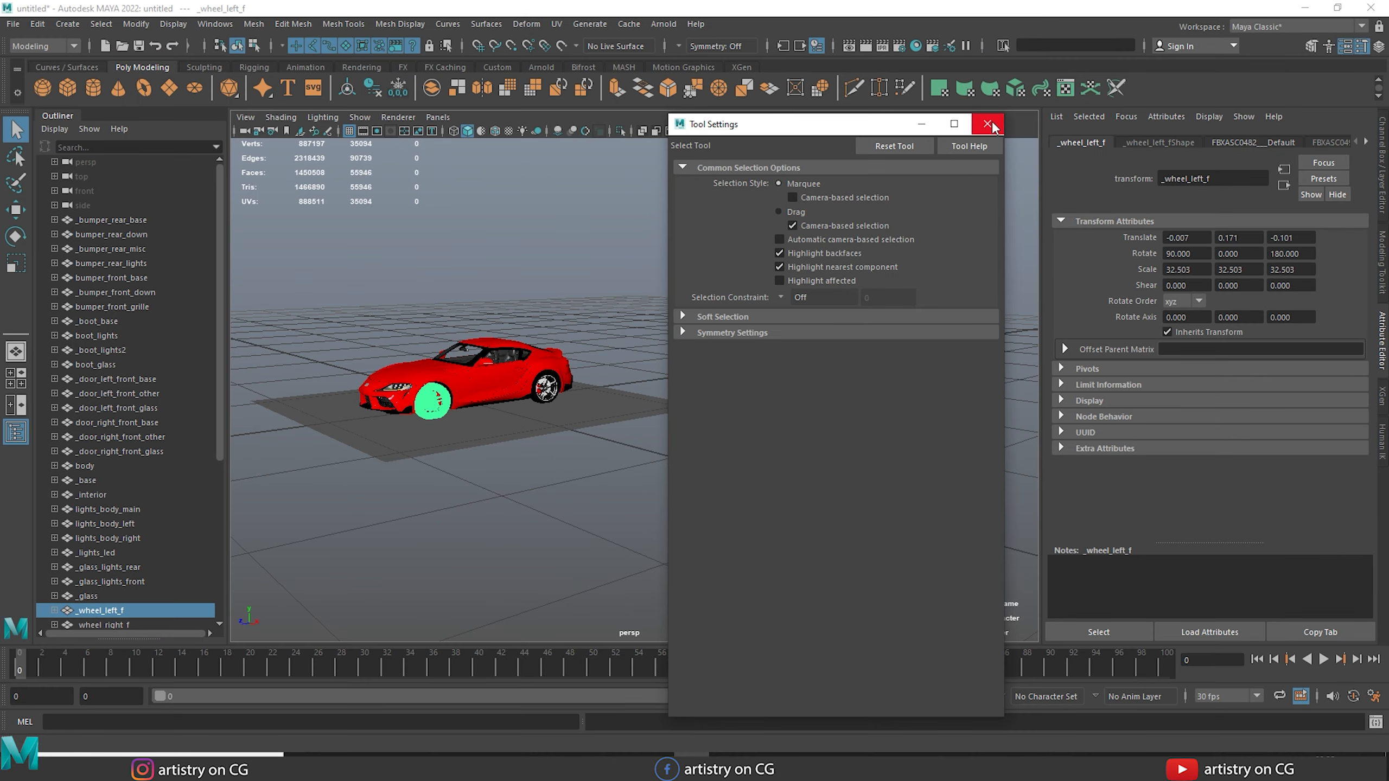
pyautogui.click(987, 124)
pyautogui.click(1379, 47)
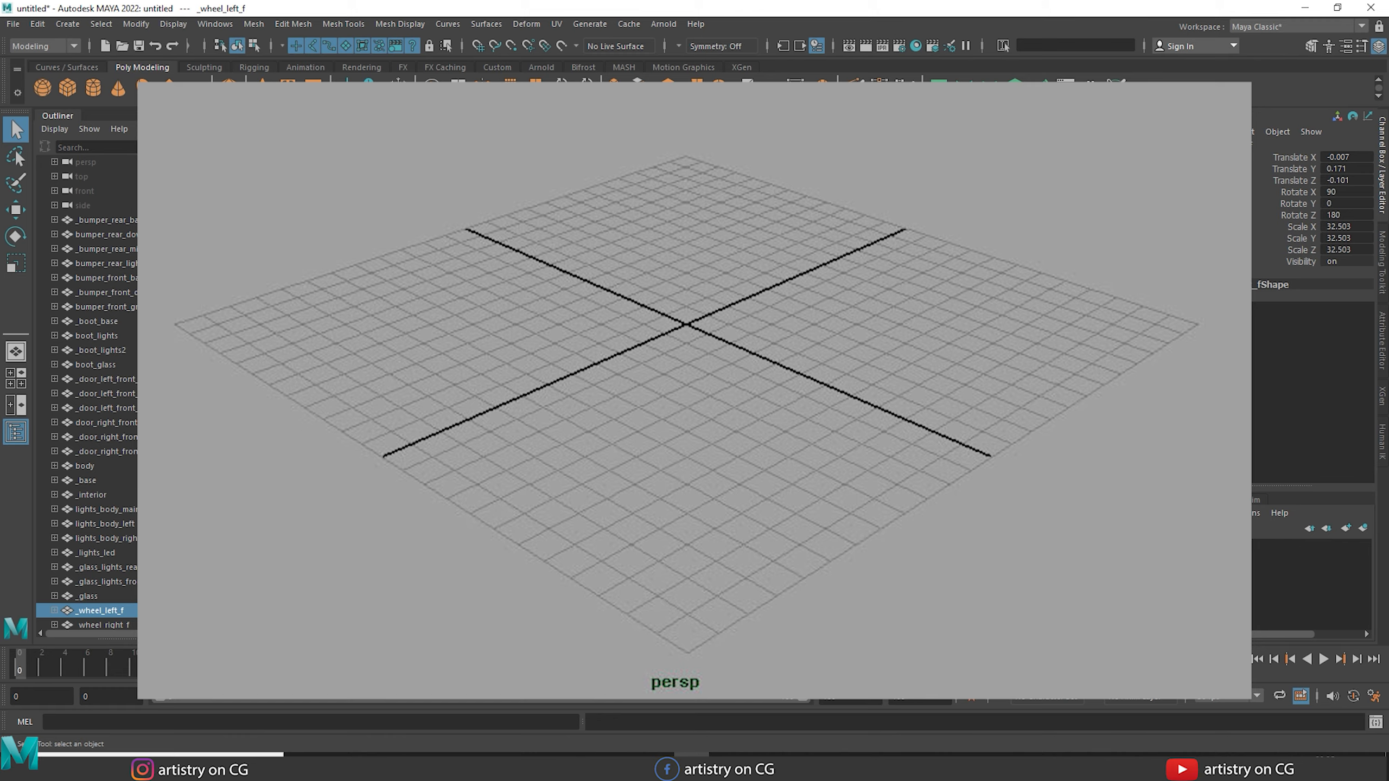
# Step: Select the left front door base, then set the linear working units to meter in the Preferences and save them
pyautogui.click(116, 379)
pyautogui.click(210, 25)
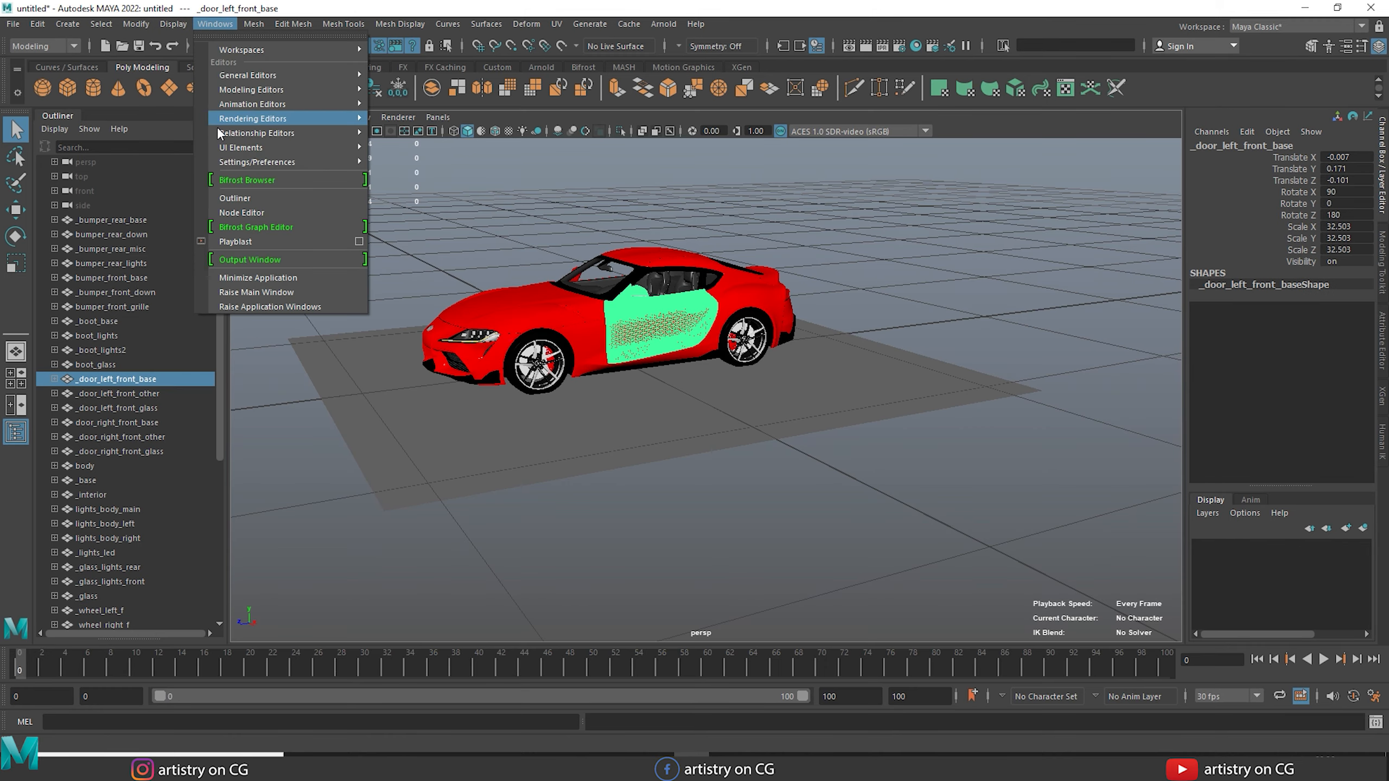
pyautogui.moveTo(241, 161)
pyautogui.click(395, 160)
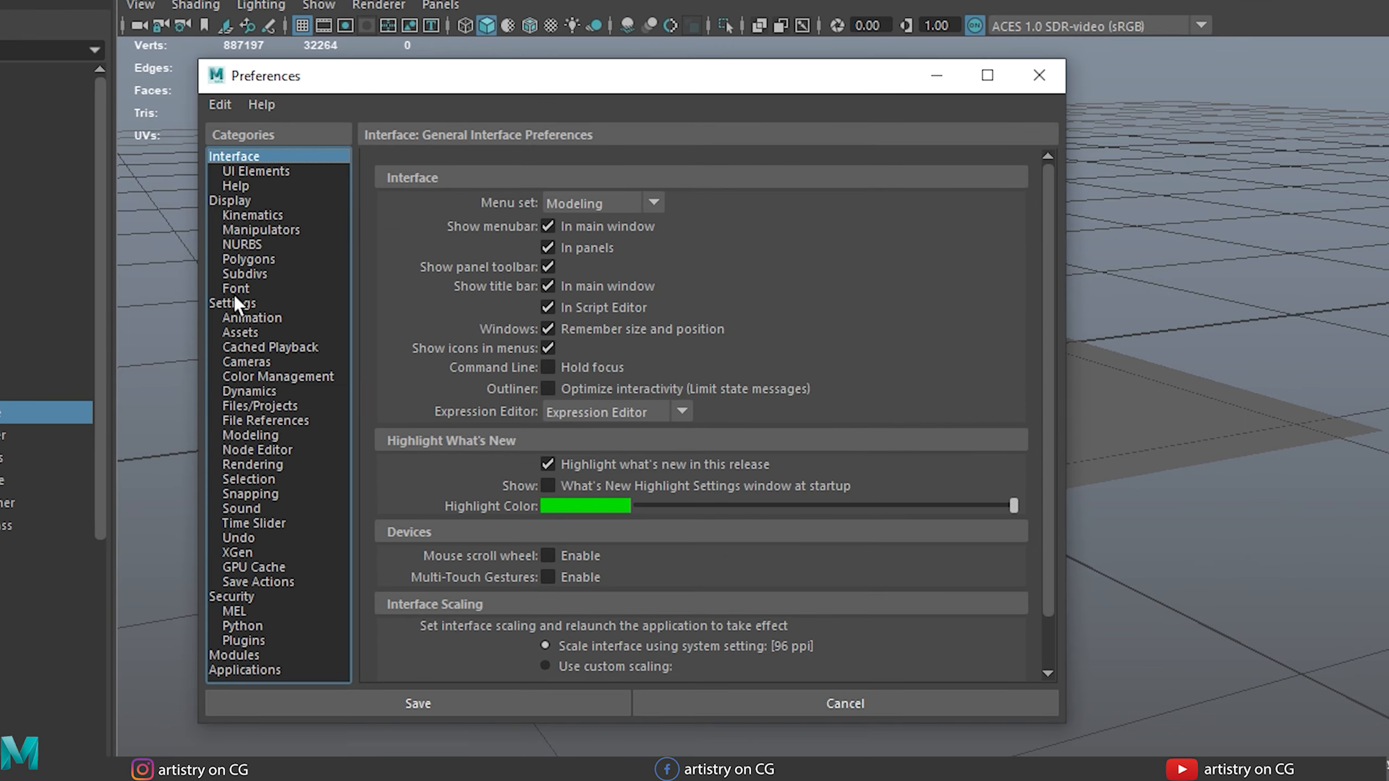
pyautogui.click(236, 305)
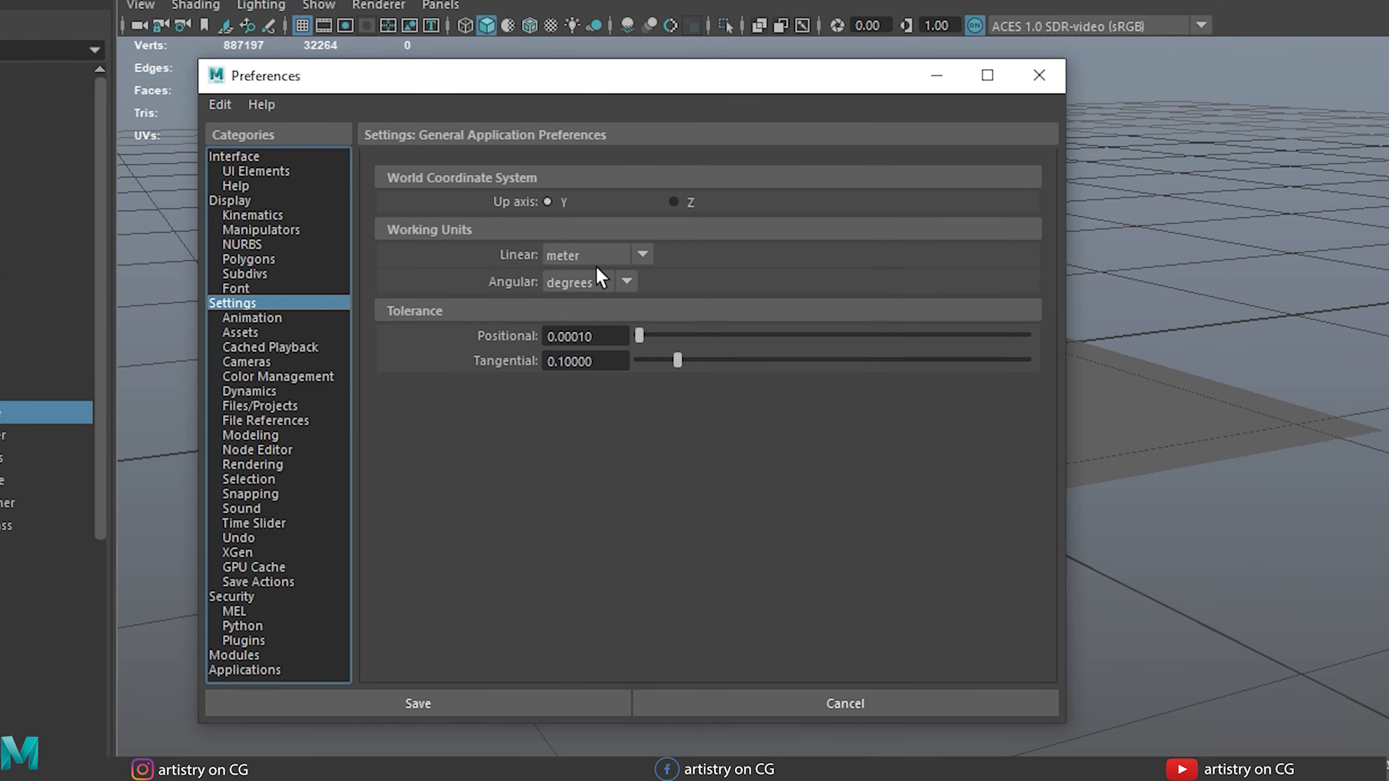
pyautogui.click(642, 255)
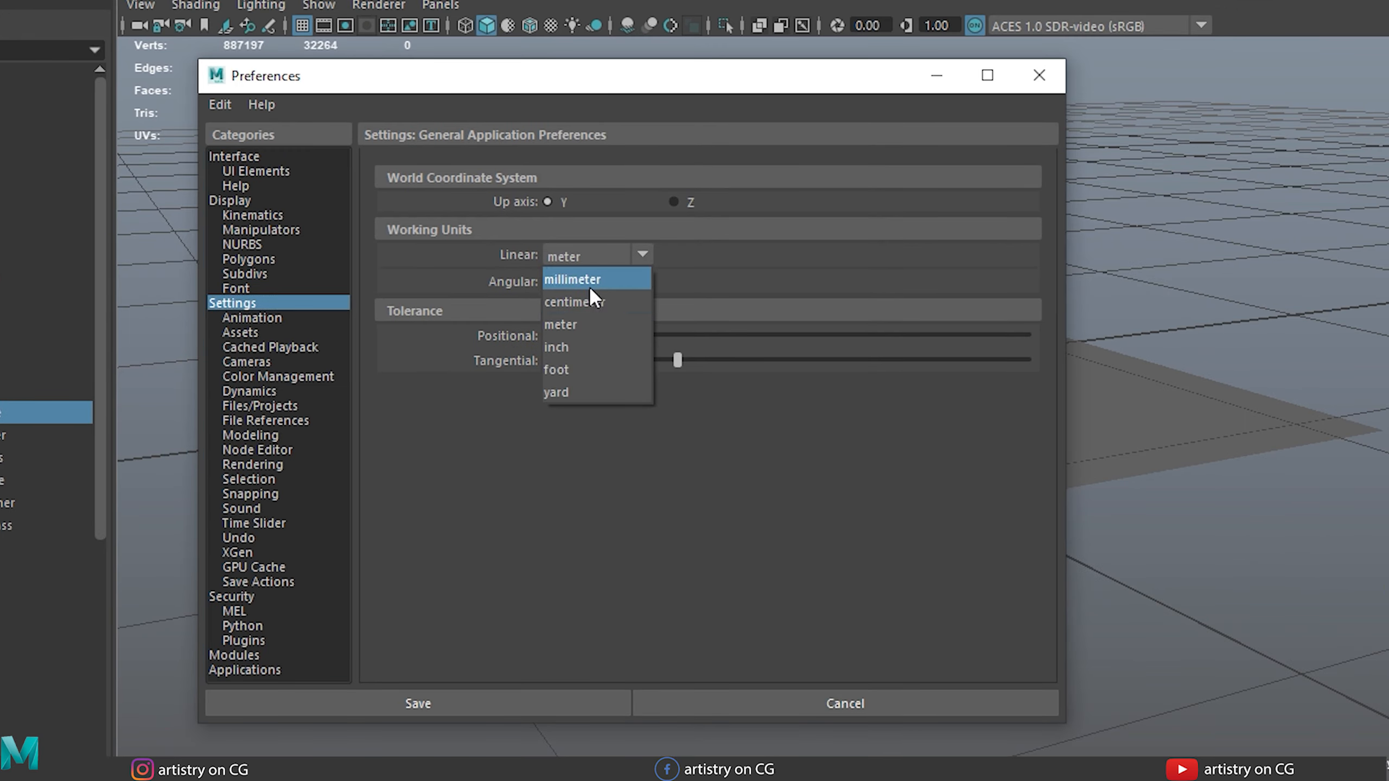
pyautogui.click(552, 328)
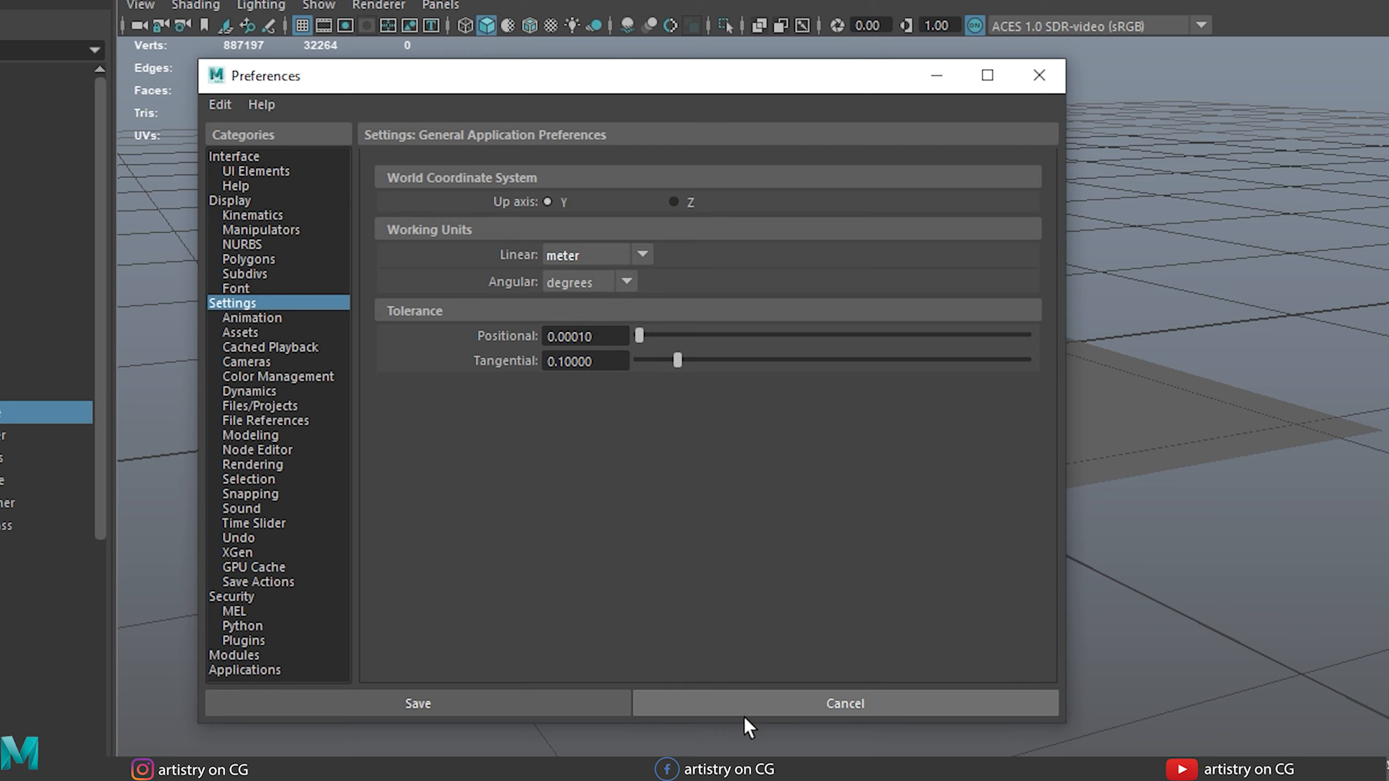
pyautogui.click(566, 711)
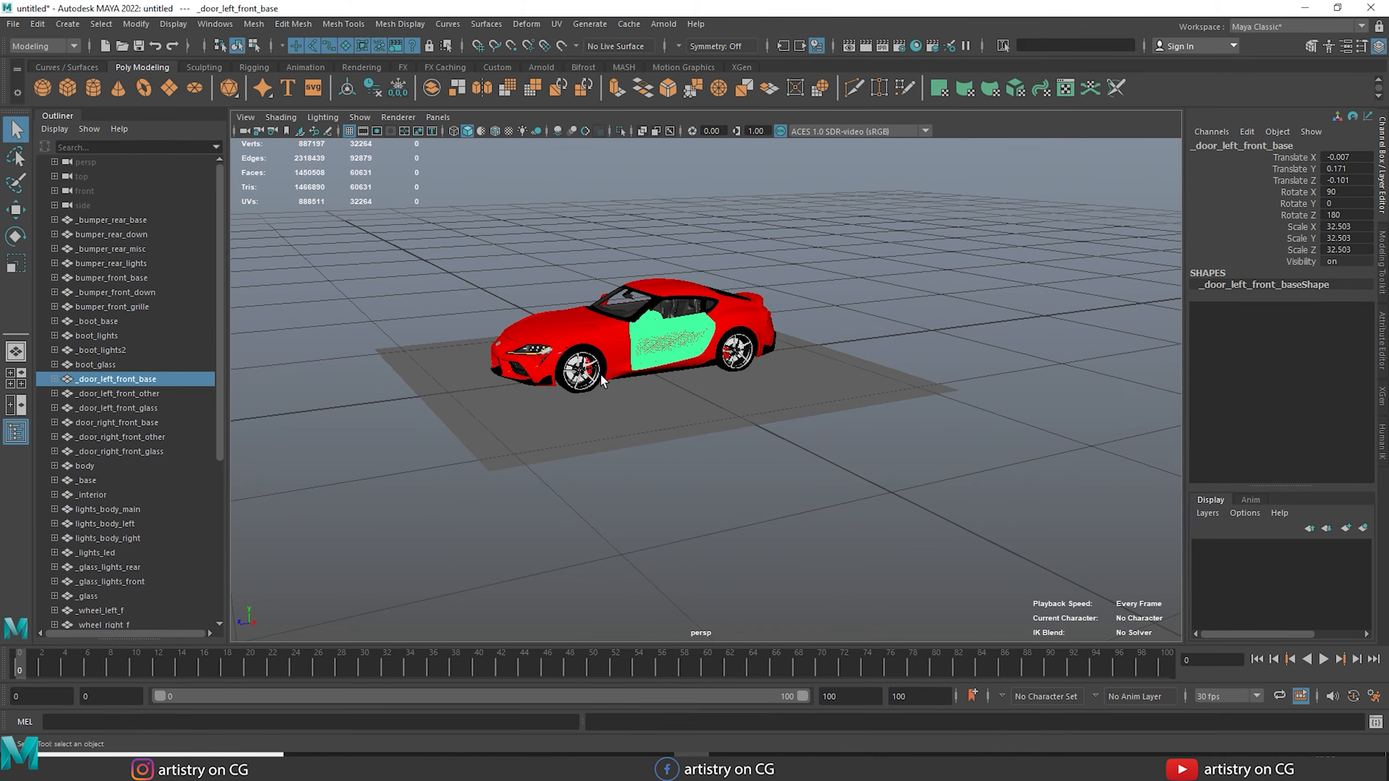
# Step: Turn on the viewport grid around the car
pyautogui.keyDown('alt'); pyautogui.moveTo(601, 378); pyautogui.dragTo(561, 453); pyautogui.keyUp('alt')
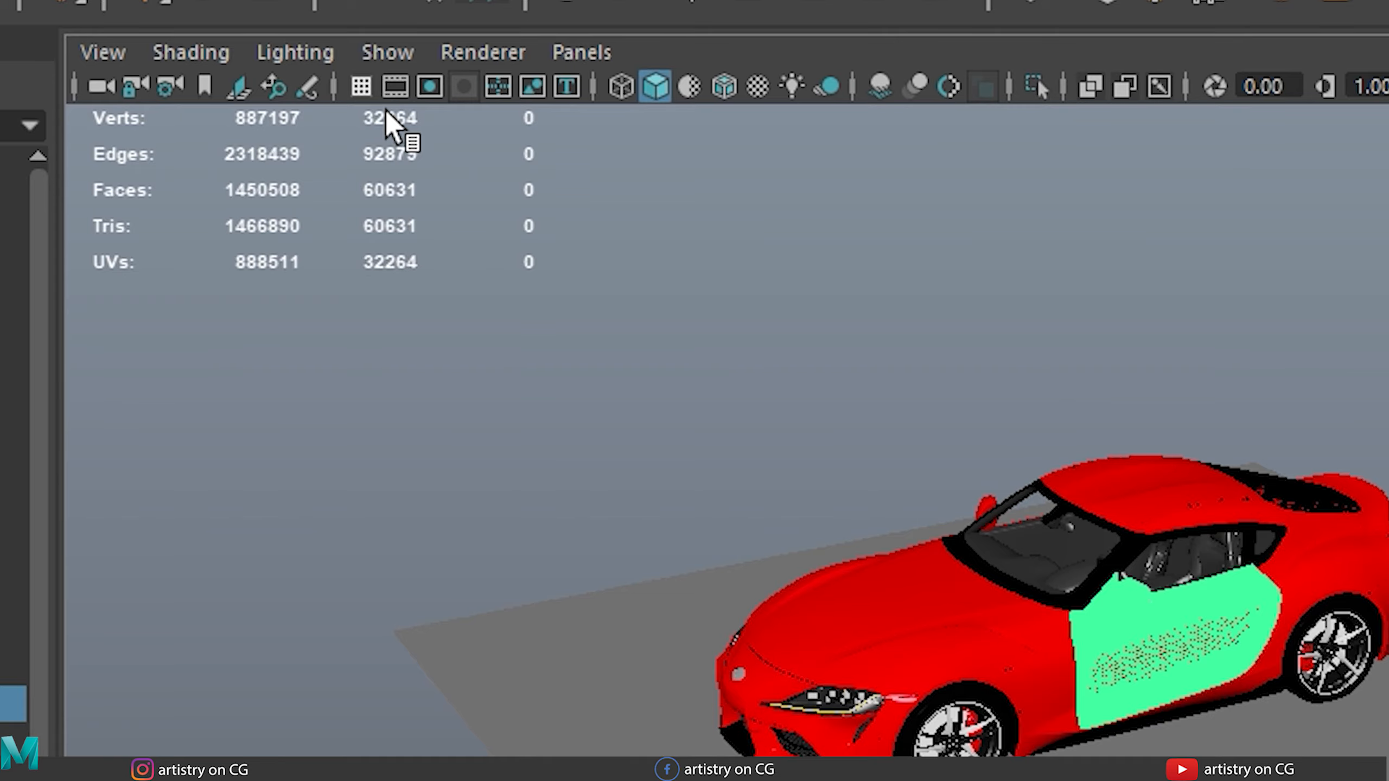
pyautogui.click(361, 87)
pyautogui.keyDown('alt'); pyautogui.moveTo(1215, 496); pyautogui.dragTo(635, 433, button='right'); pyautogui.keyUp('alt')
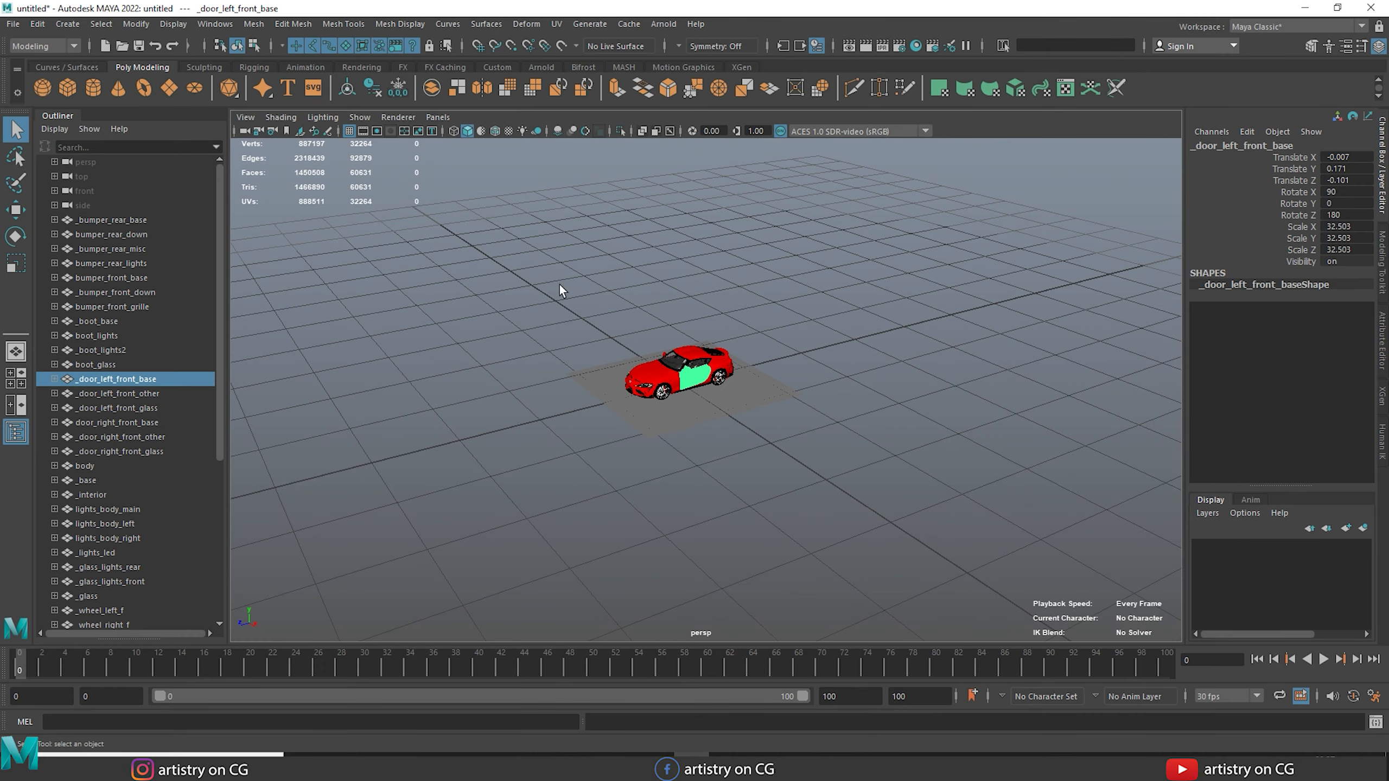
# Step: Look through the viewport's object display options, then deselect the left front door base
pyautogui.click(360, 118)
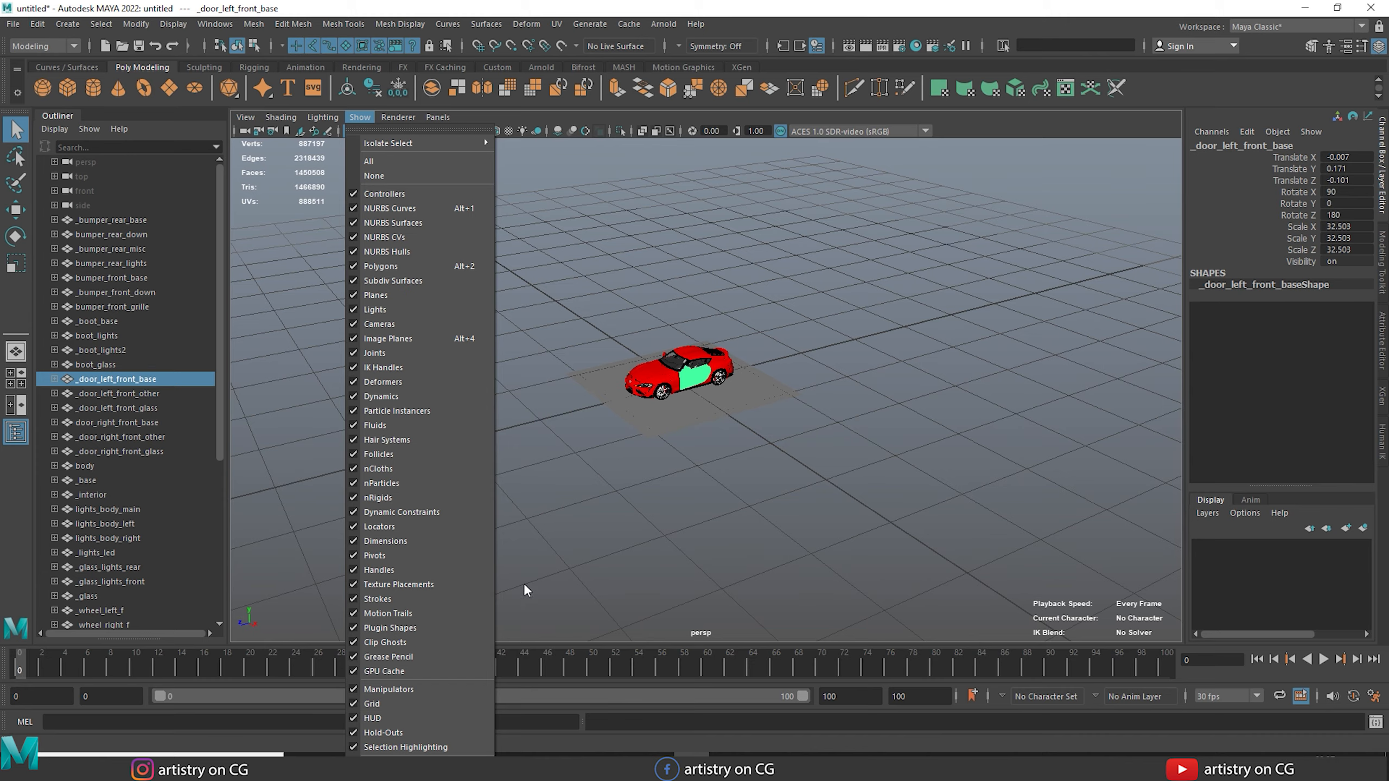
pyautogui.click(674, 565)
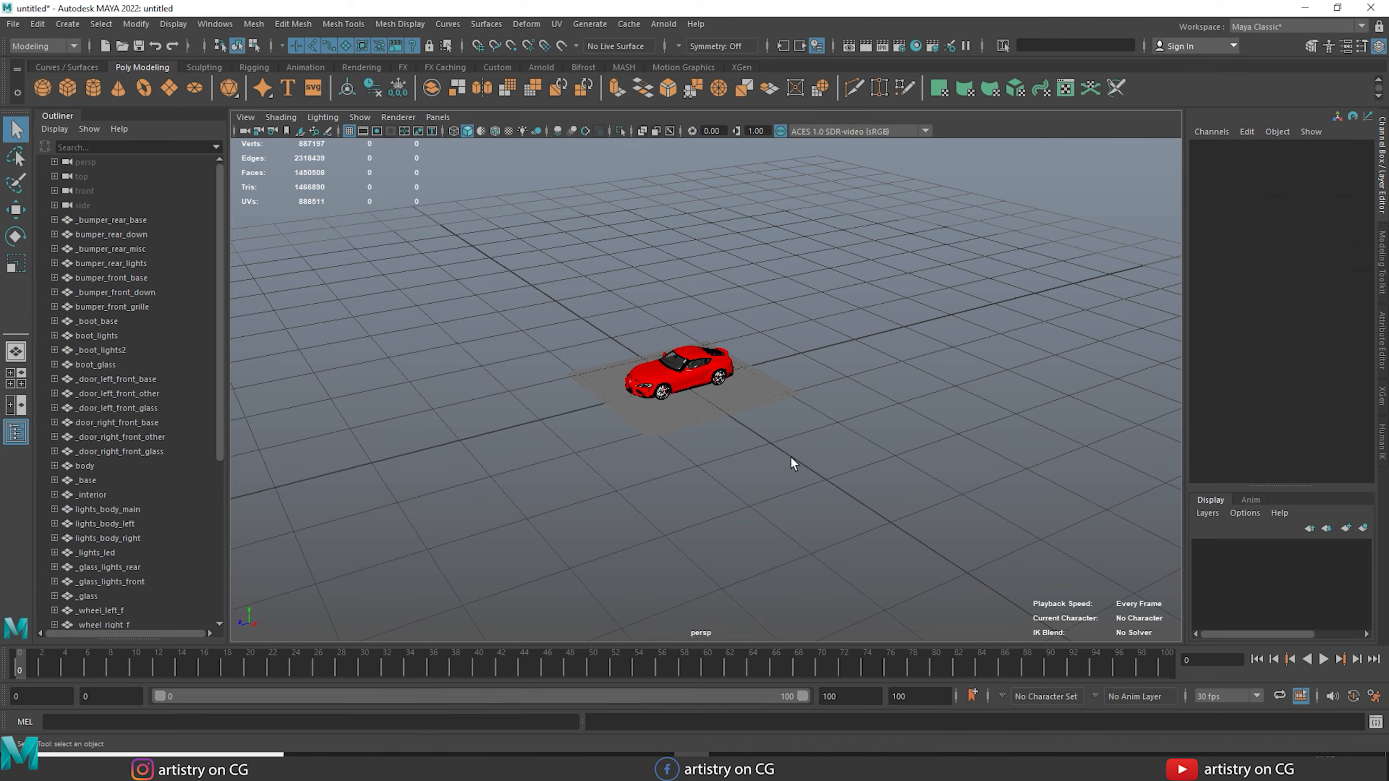
pyautogui.scroll(-3, 810, 429)
pyautogui.keyDown('alt'); pyautogui.moveTo(846, 469); pyautogui.dragTo(827, 497); pyautogui.keyUp('alt')
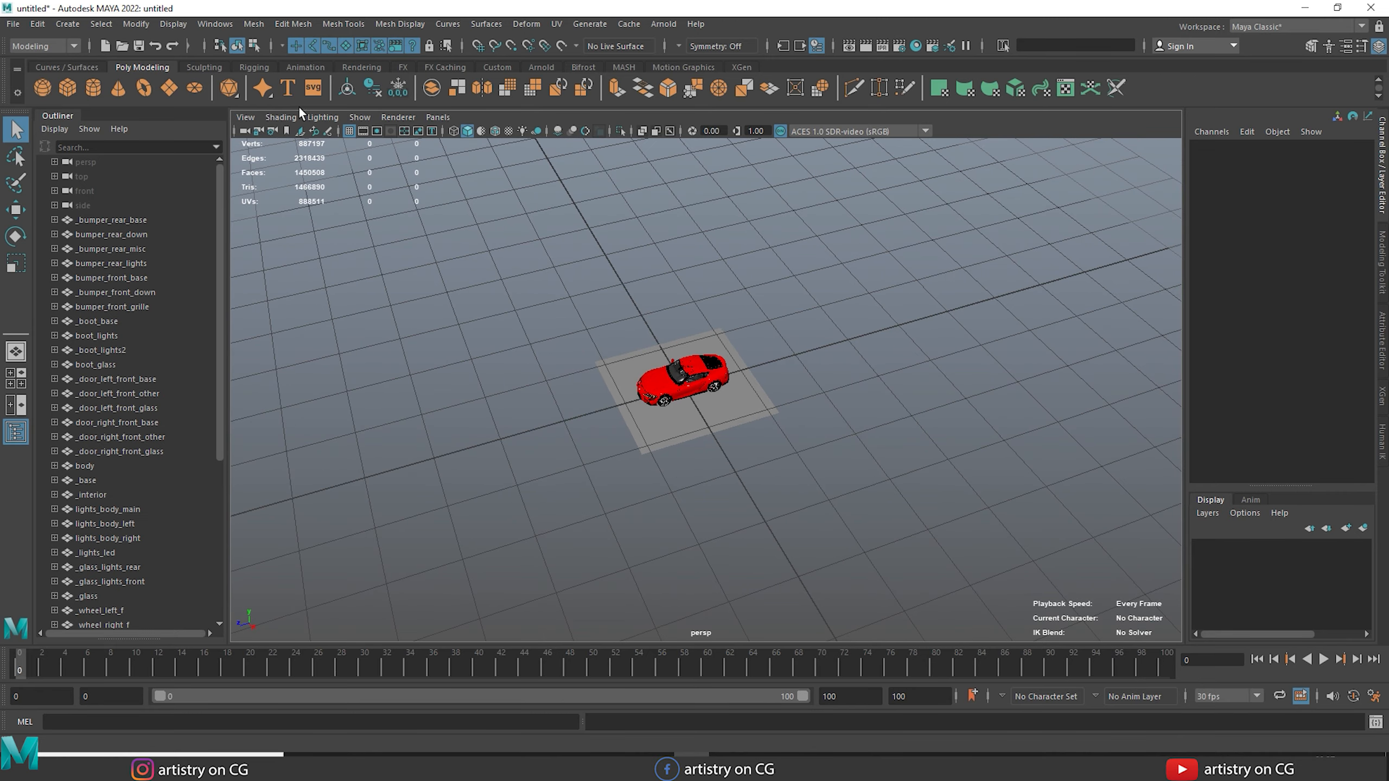
# Step: Open the grid options, then reposition and enlarge the dialog to show all settings beside the car
pyautogui.click(222, 31)
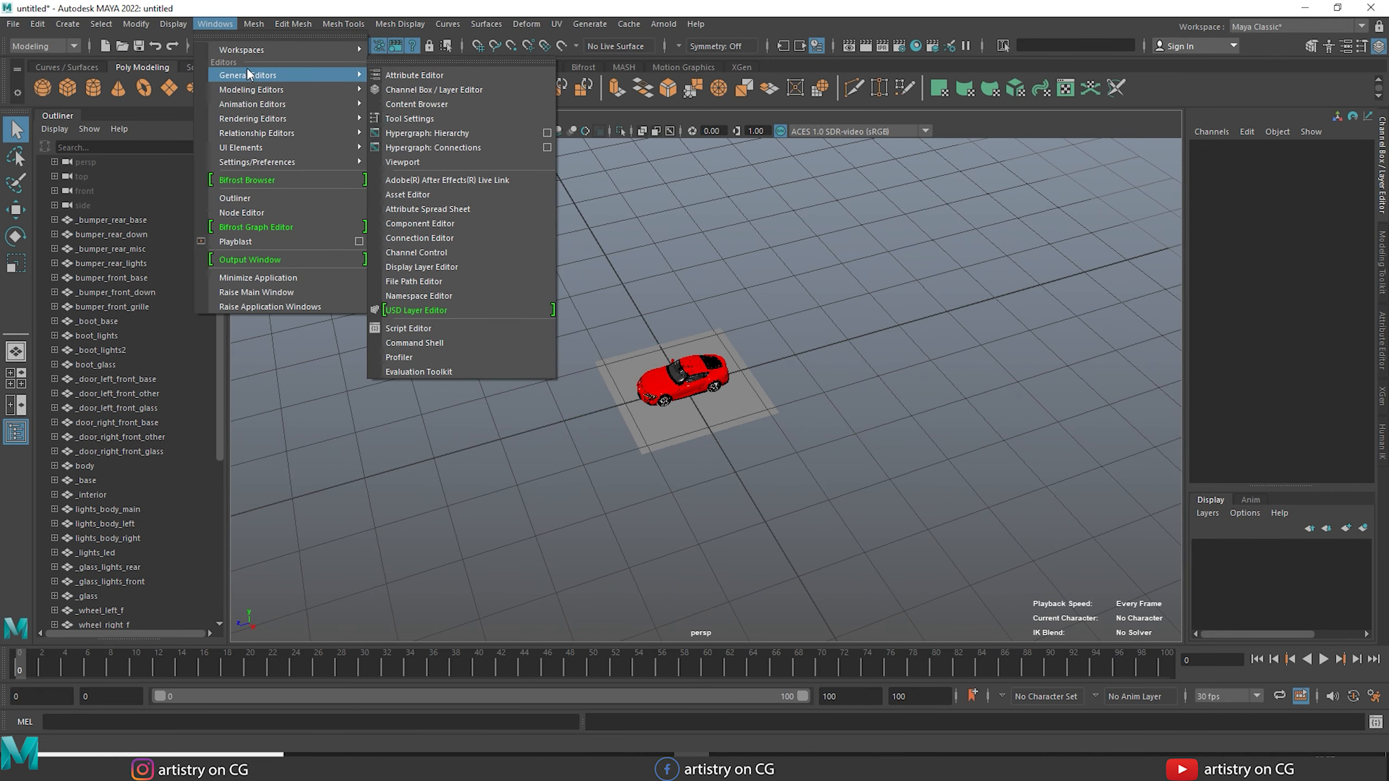
pyautogui.moveTo(276, 26)
pyautogui.moveTo(173, 24)
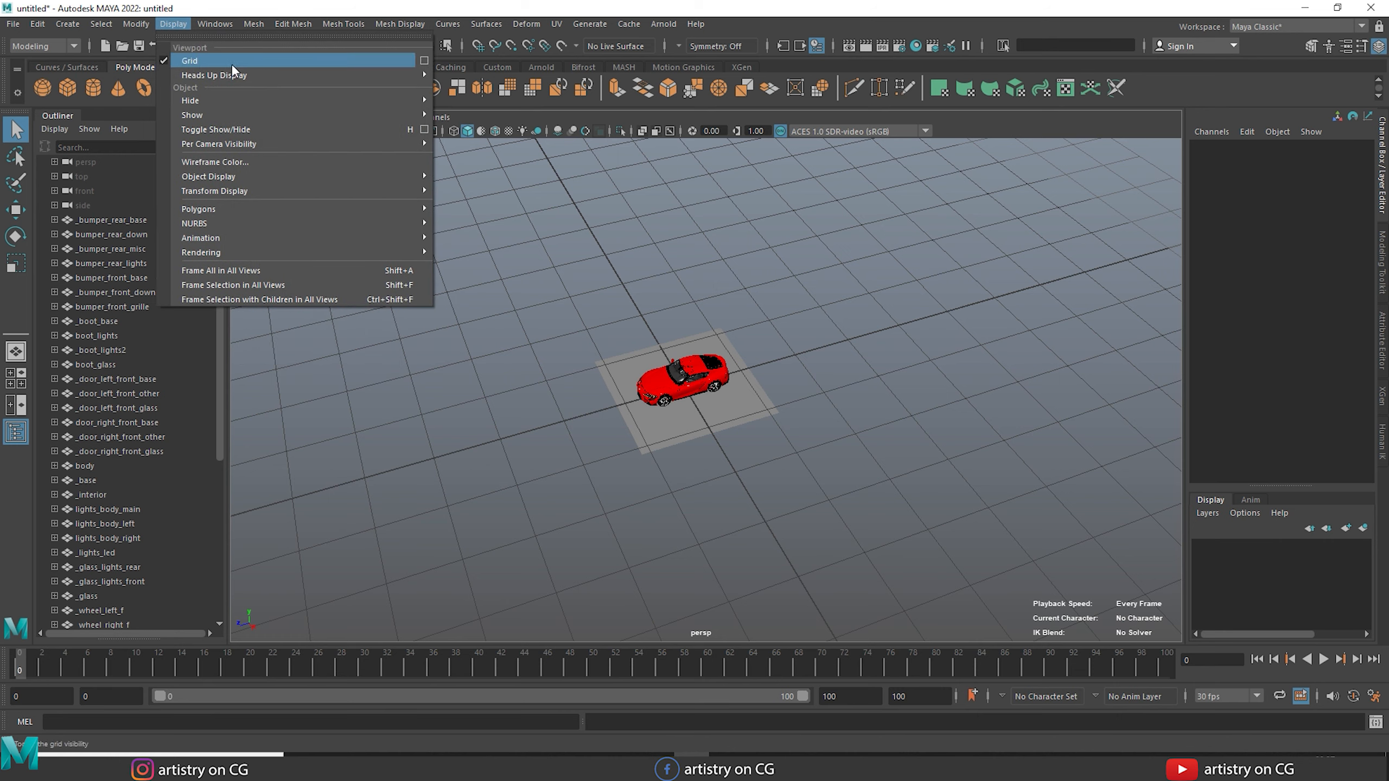
pyautogui.moveTo(277, 71)
pyautogui.click(424, 60)
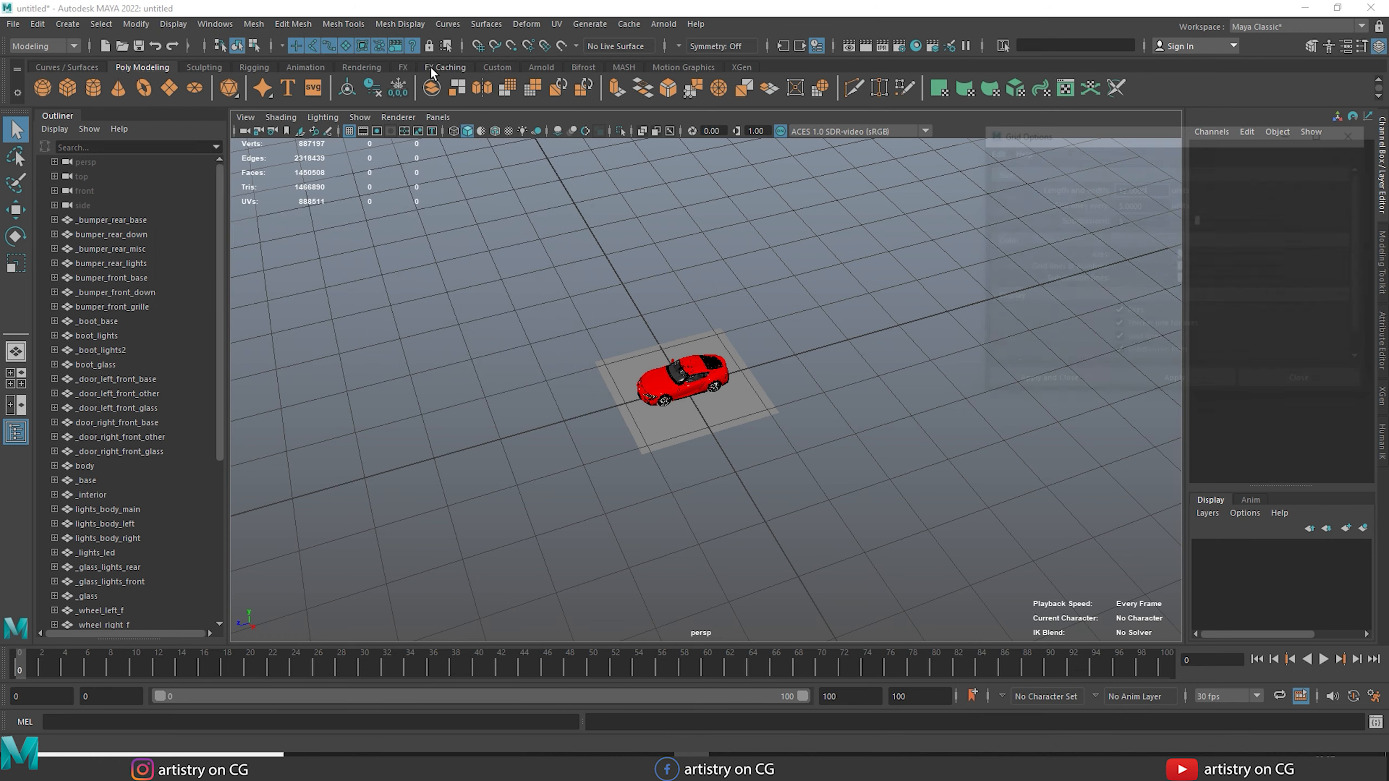
pyautogui.moveTo(1157, 136); pyautogui.dragTo(930, 185)
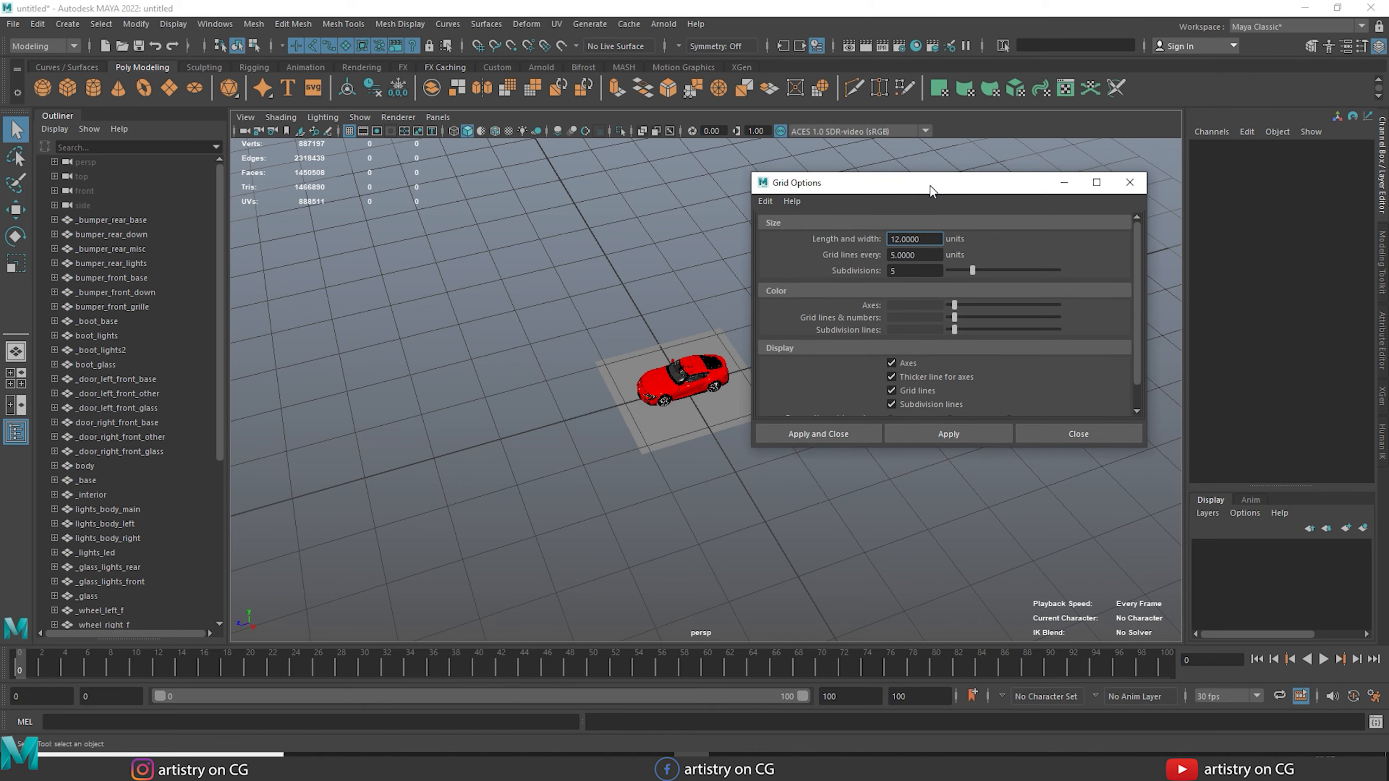
pyautogui.moveTo(923, 455); pyautogui.dragTo(924, 579)
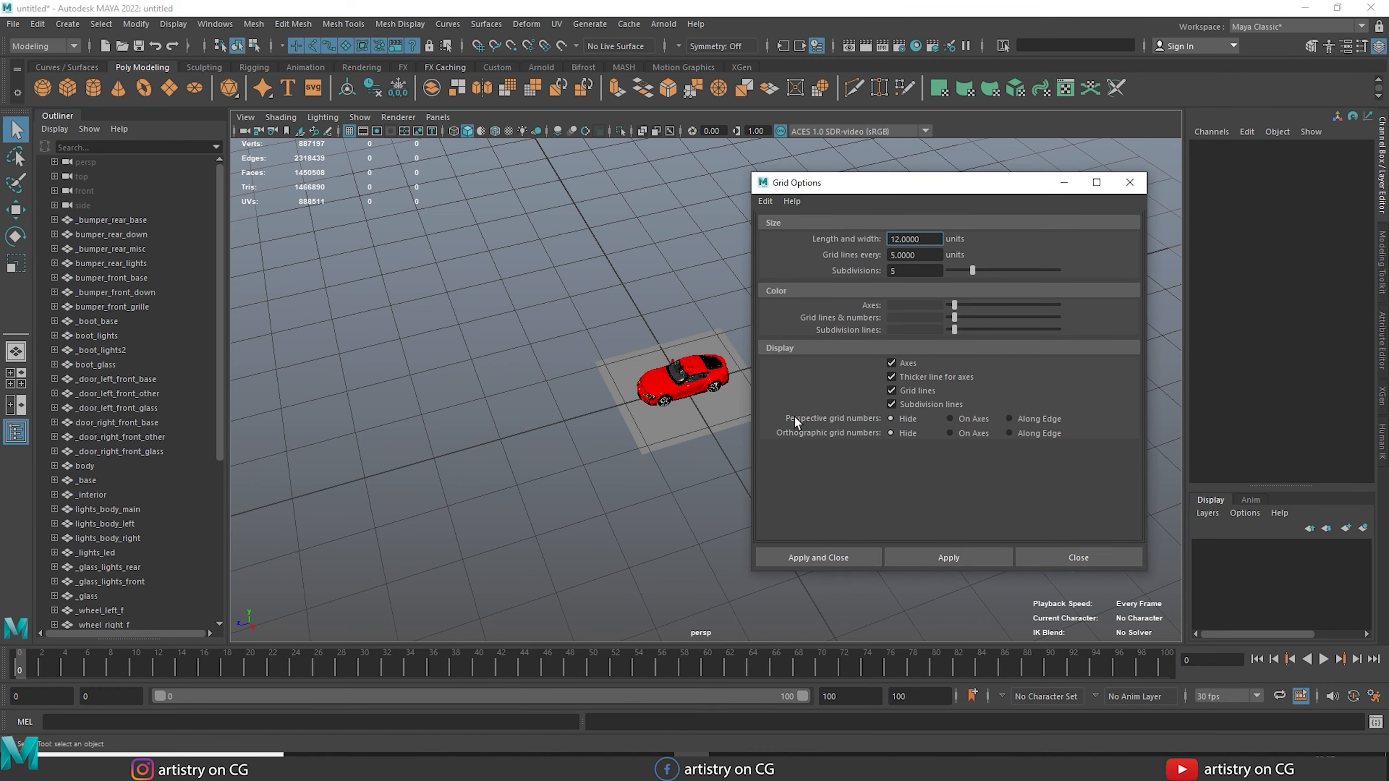
pyautogui.moveTo(1148, 377); pyautogui.dragTo(1208, 376)
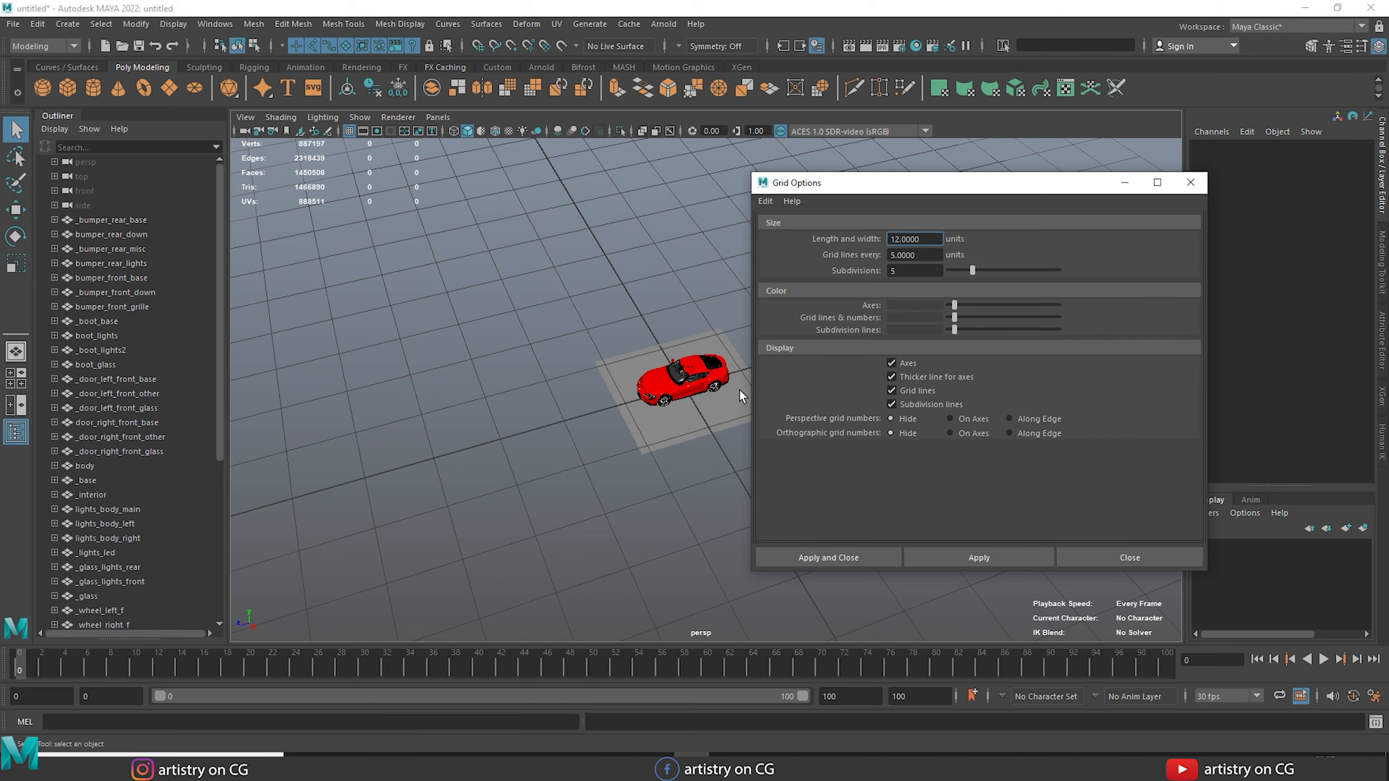
# Step: Set the grid's length and width to 4 units and apply it
pyautogui.keyDown('alt'); pyautogui.moveTo(587, 471); pyautogui.dragTo(641, 443); pyautogui.keyUp('alt')
pyautogui.keyDown('alt'); pyautogui.moveTo(641, 440); pyautogui.dragTo(480, 403, button='right'); pyautogui.keyUp('alt')
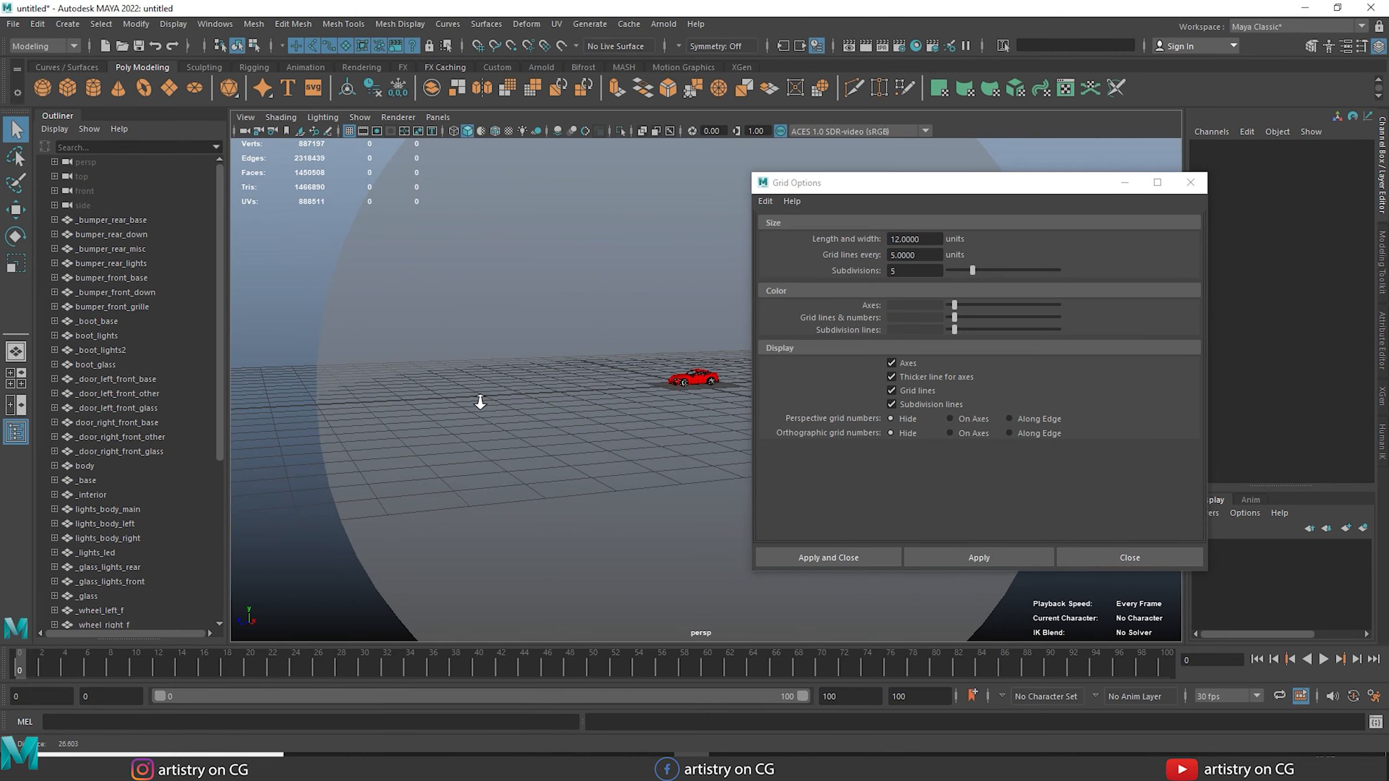
pyautogui.keyDown('alt'); pyautogui.moveTo(480, 403); pyautogui.dragTo(602, 486); pyautogui.keyUp('alt')
pyautogui.scroll(-3, 602, 486)
pyautogui.moveTo(895, 239); pyautogui.dragTo(898, 247)
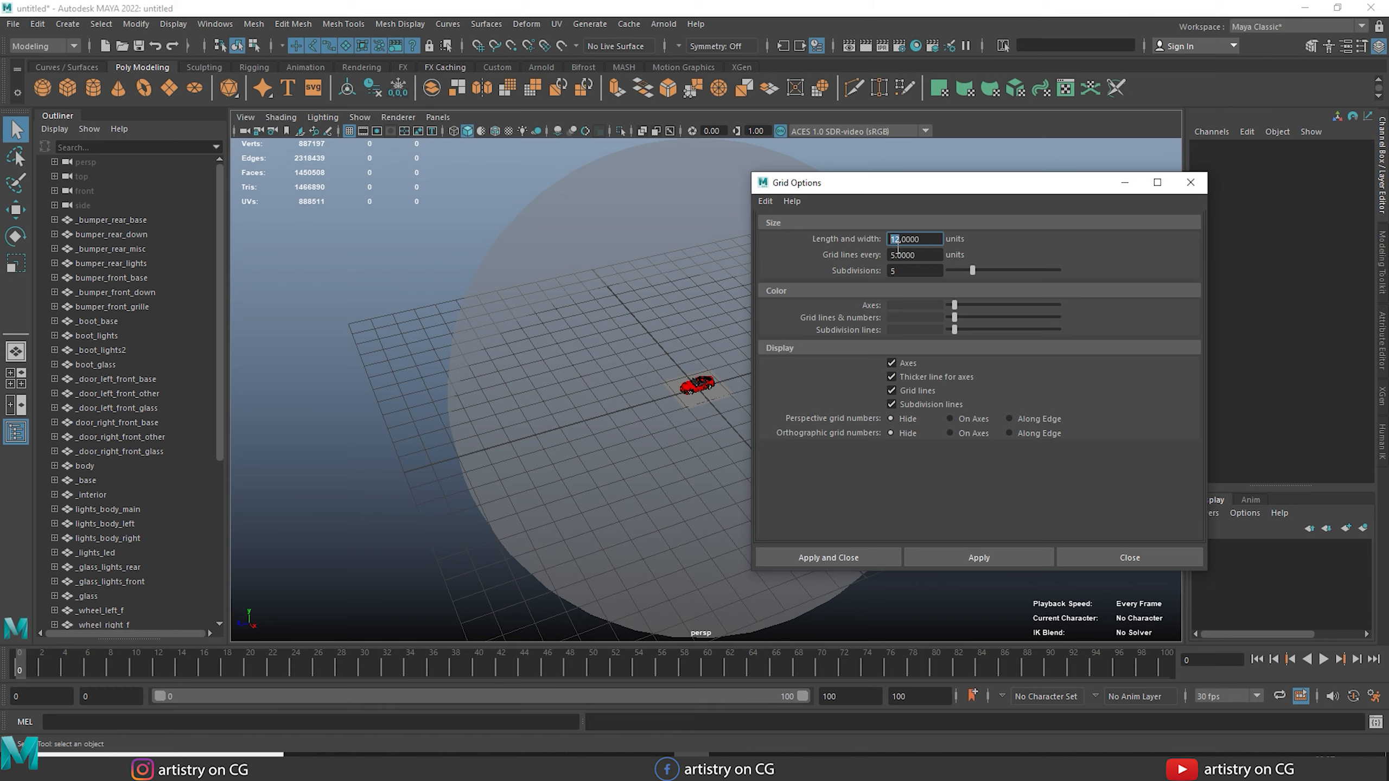
pyautogui.write('4')
pyautogui.press('Return')
pyautogui.click(968, 562)
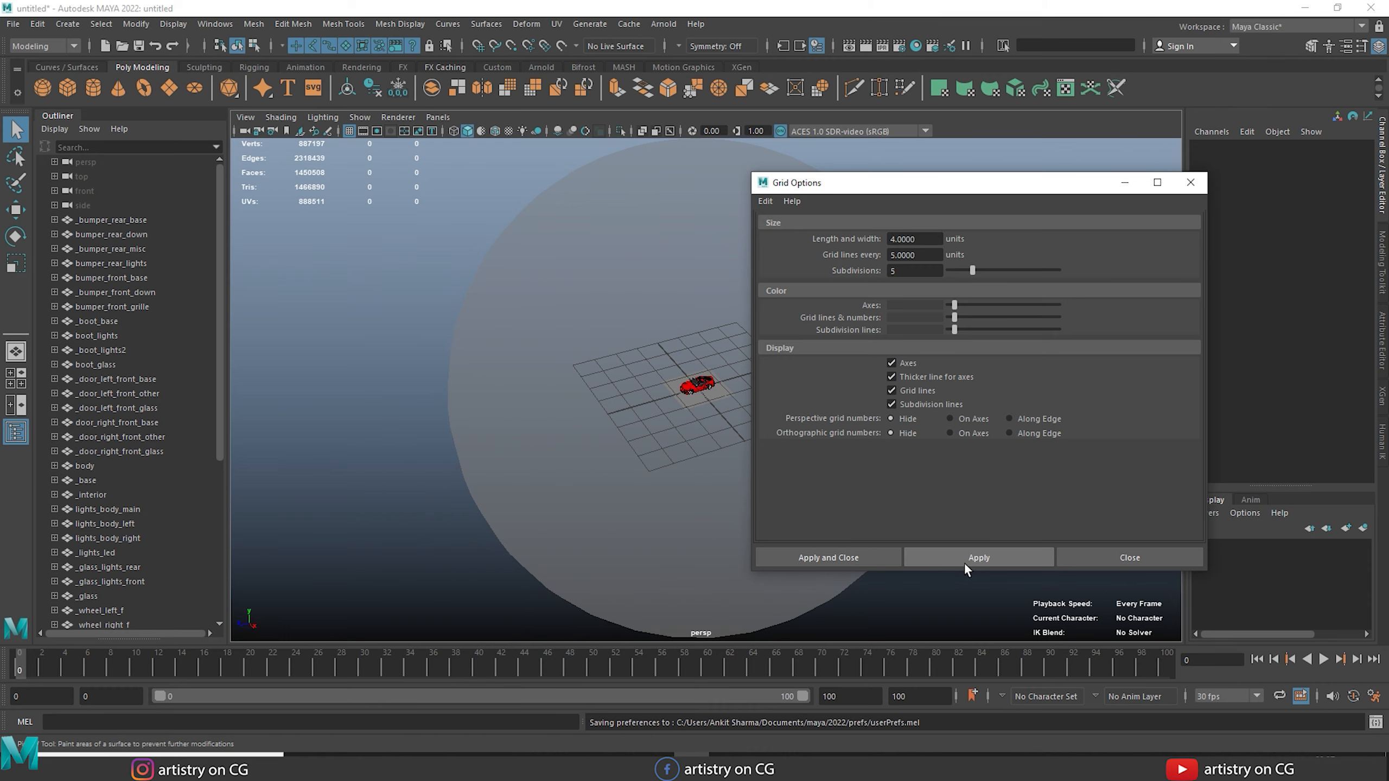
# Step: Set grid lines to every 1 unit with 1 subdivision and apply the grid settings
pyautogui.keyDown('alt'); pyautogui.moveTo(692, 392); pyautogui.dragTo(848, 575, button='right'); pyautogui.keyUp('alt')
pyautogui.moveTo(968, 190); pyautogui.dragTo(1048, 162)
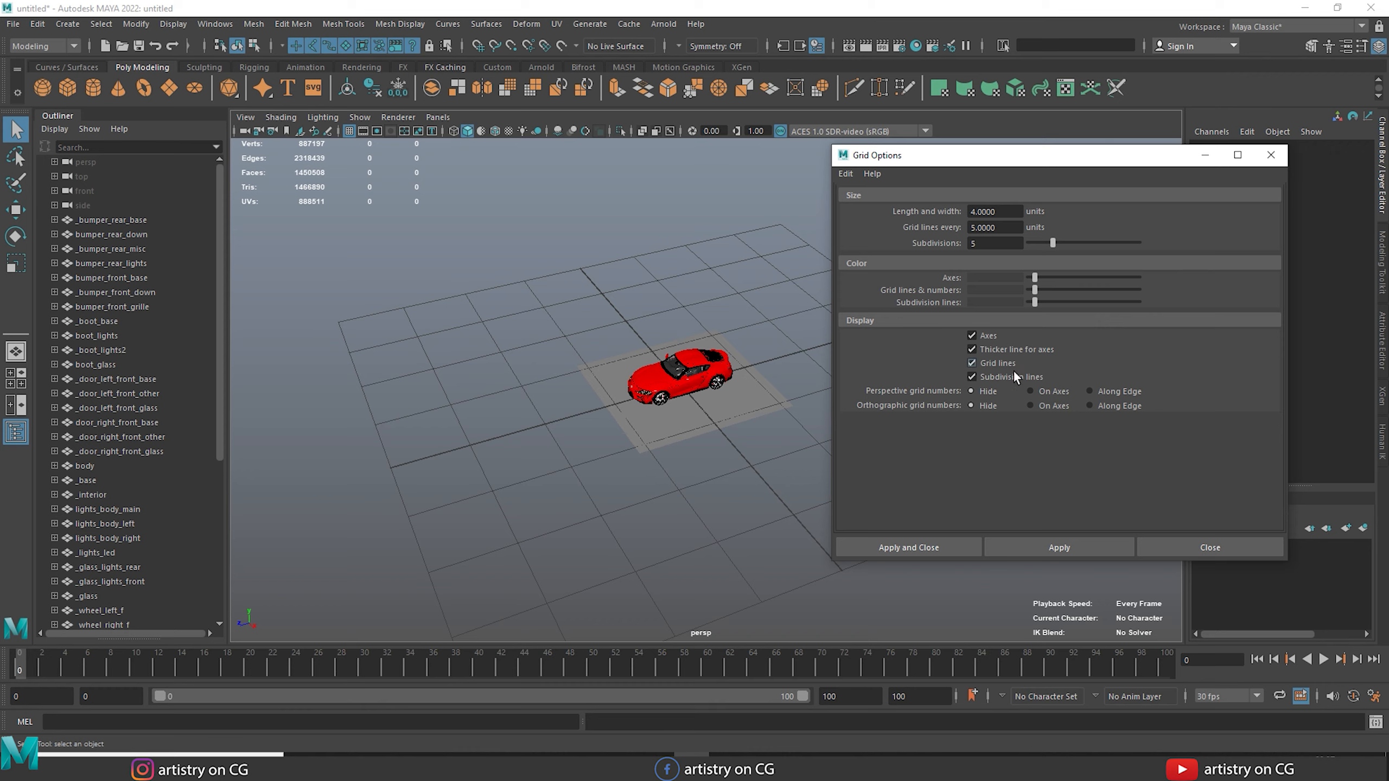
pyautogui.click(975, 228)
pyautogui.write('1')
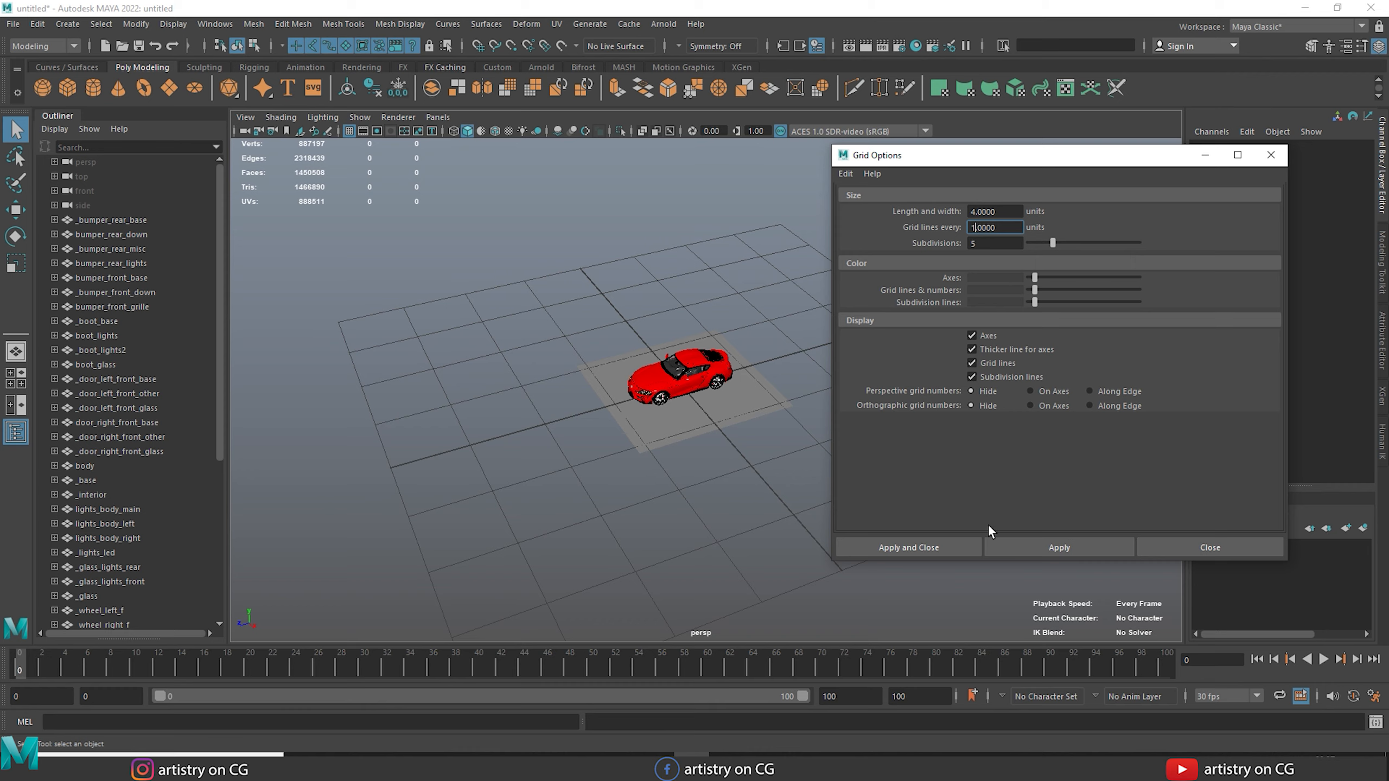
pyautogui.click(1033, 549)
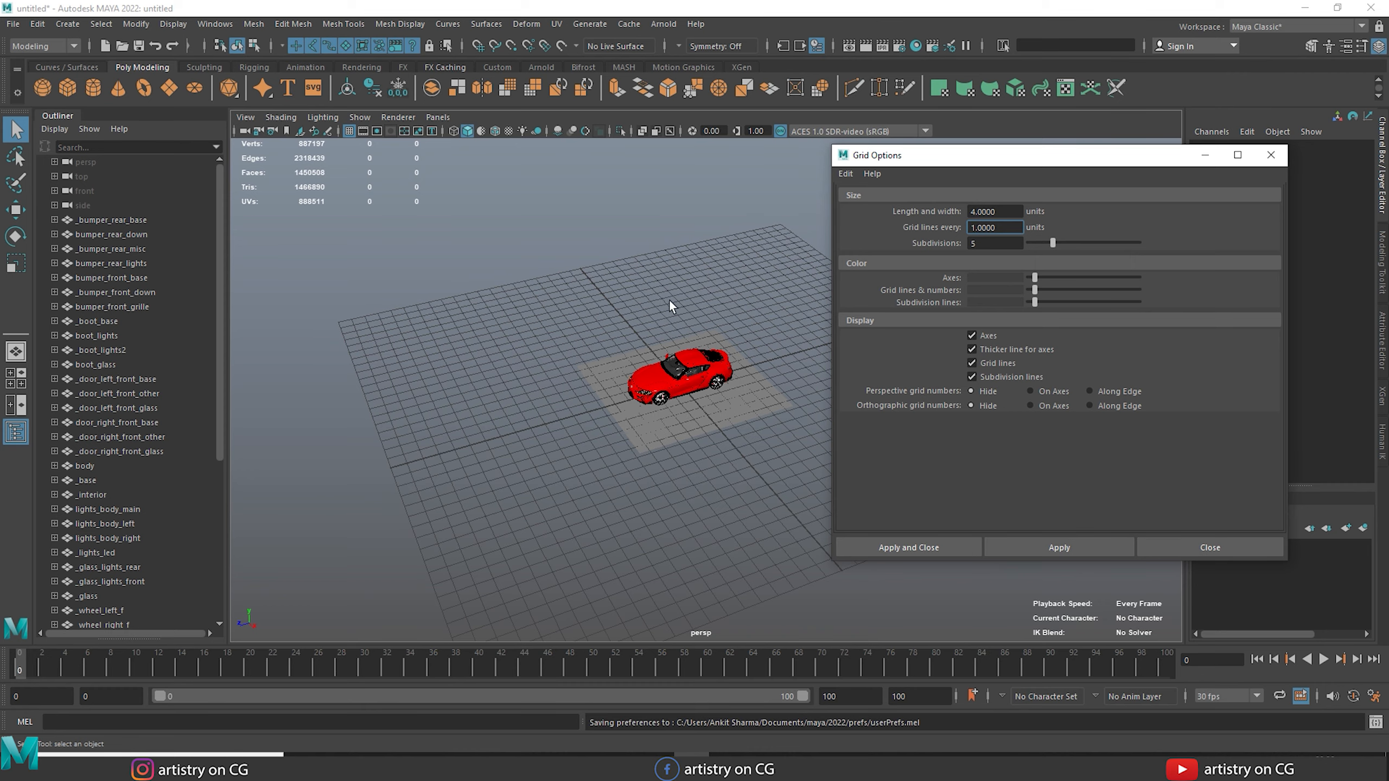
pyautogui.doubleClick(974, 245)
pyautogui.click(1045, 549)
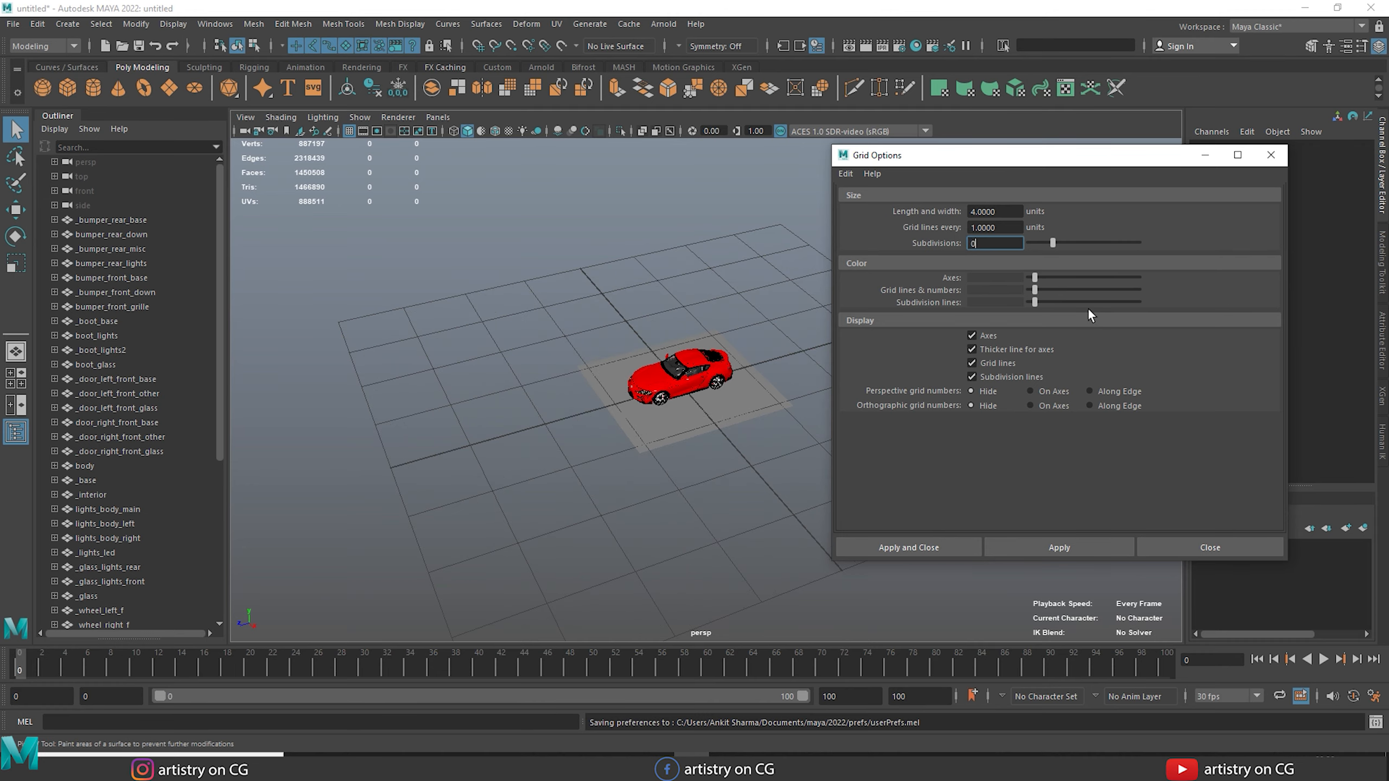
# Step: Examine the grid squares around the car from several angles and distances
pyautogui.keyDown('alt'); pyautogui.moveTo(629, 477); pyautogui.dragTo(541, 439); pyautogui.keyUp('alt')
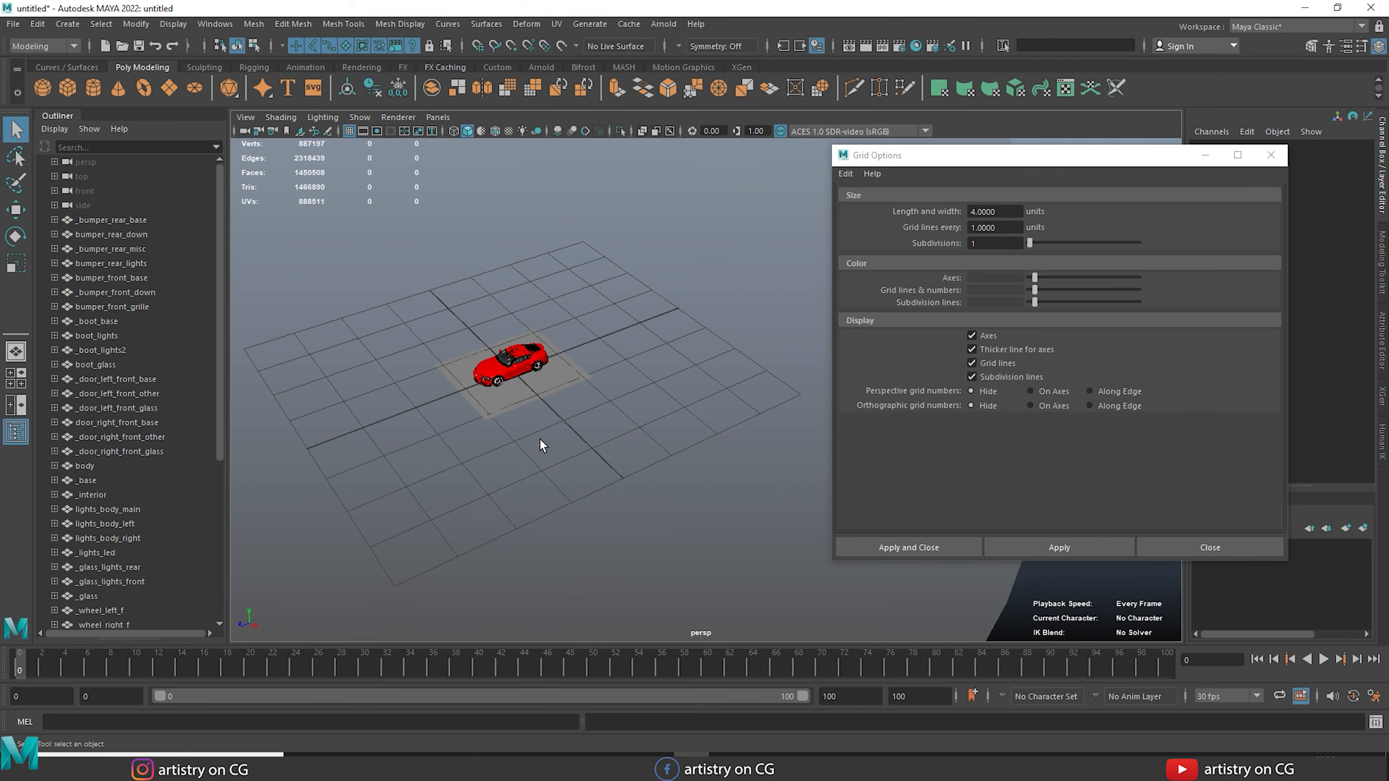
pyautogui.keyDown('alt'); pyautogui.moveTo(540, 410); pyautogui.dragTo(755, 583, button='right'); pyautogui.keyUp('alt')
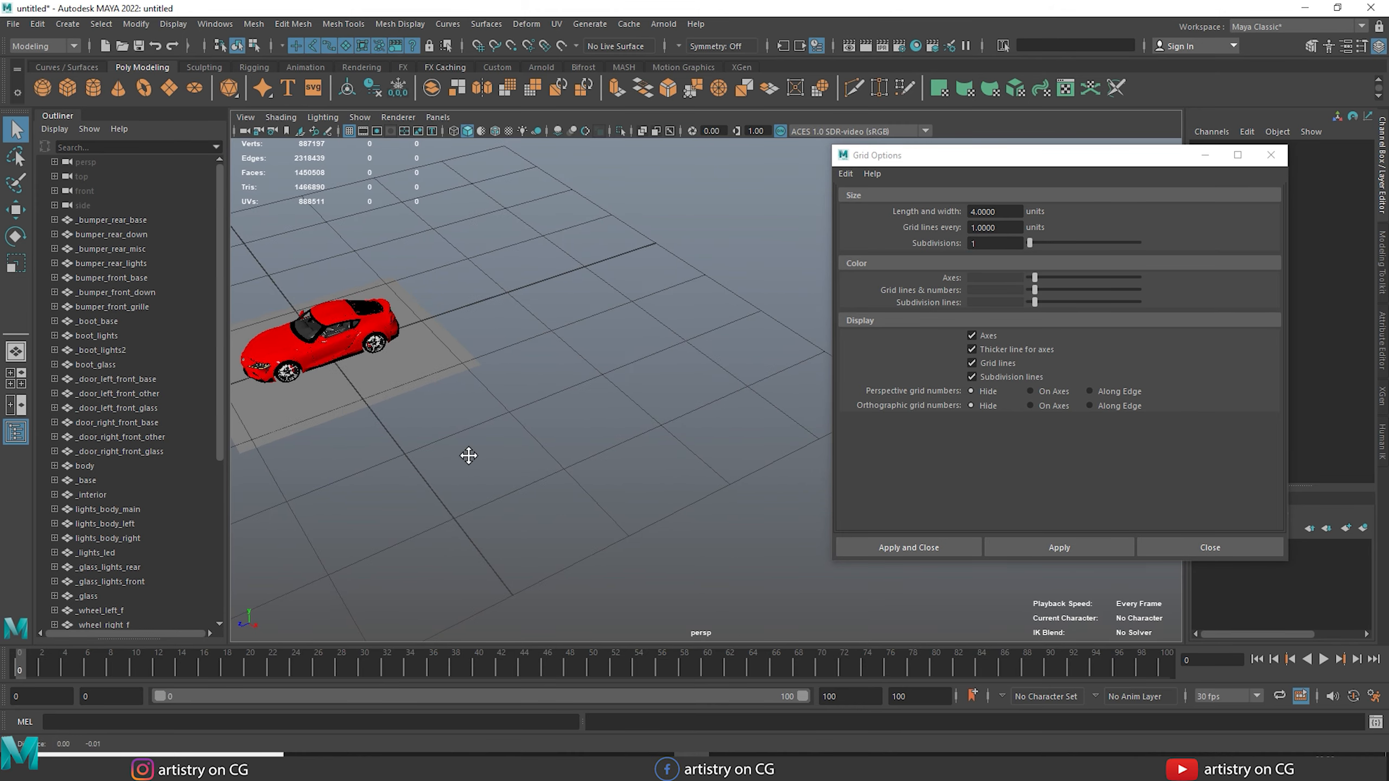
pyautogui.keyDown('alt'); pyautogui.moveTo(468, 456); pyautogui.dragTo(609, 452, button='middle'); pyautogui.keyUp('alt')
pyautogui.keyDown('alt'); pyautogui.moveTo(609, 452); pyautogui.dragTo(757, 612, button='right'); pyautogui.keyUp('alt')
pyautogui.keyDown('alt'); pyautogui.moveTo(530, 469); pyautogui.dragTo(606, 441, button='middle'); pyautogui.keyUp('alt')
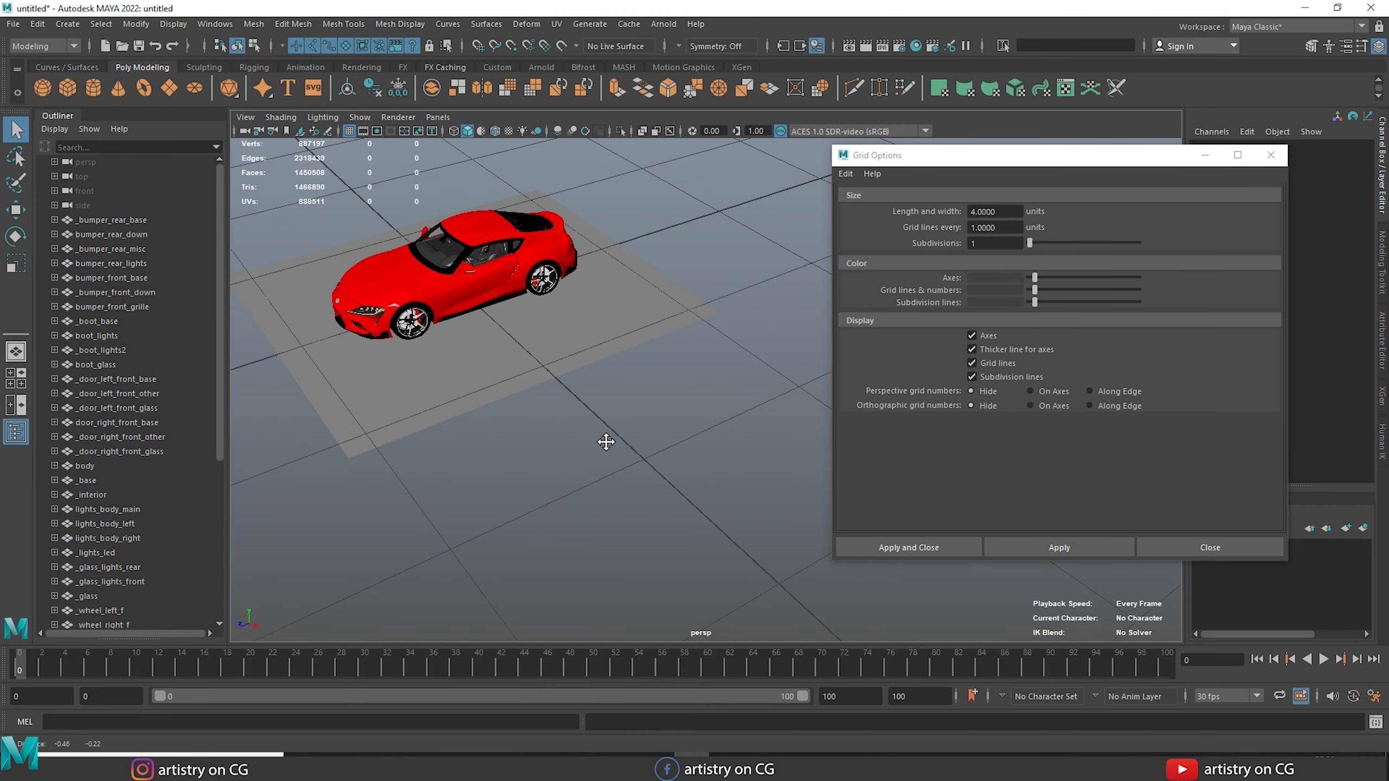
pyautogui.keyDown('alt'); pyautogui.moveTo(595, 442); pyautogui.dragTo(517, 356); pyautogui.keyUp('alt')
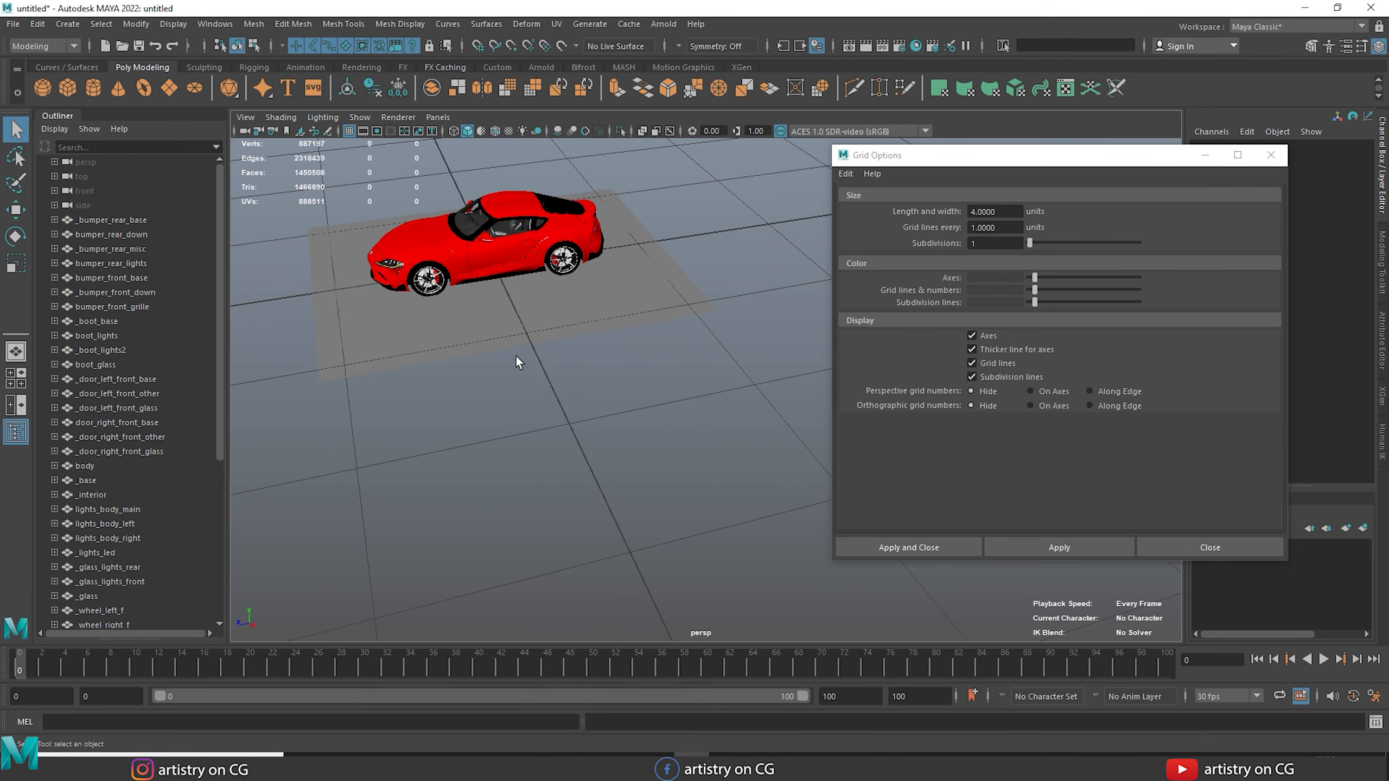
pyautogui.keyDown('alt'); pyautogui.moveTo(516, 356); pyautogui.dragTo(598, 400, button='right'); pyautogui.keyUp('alt')
pyautogui.keyDown('alt'); pyautogui.moveTo(597, 400); pyautogui.dragTo(549, 380); pyautogui.keyUp('alt')
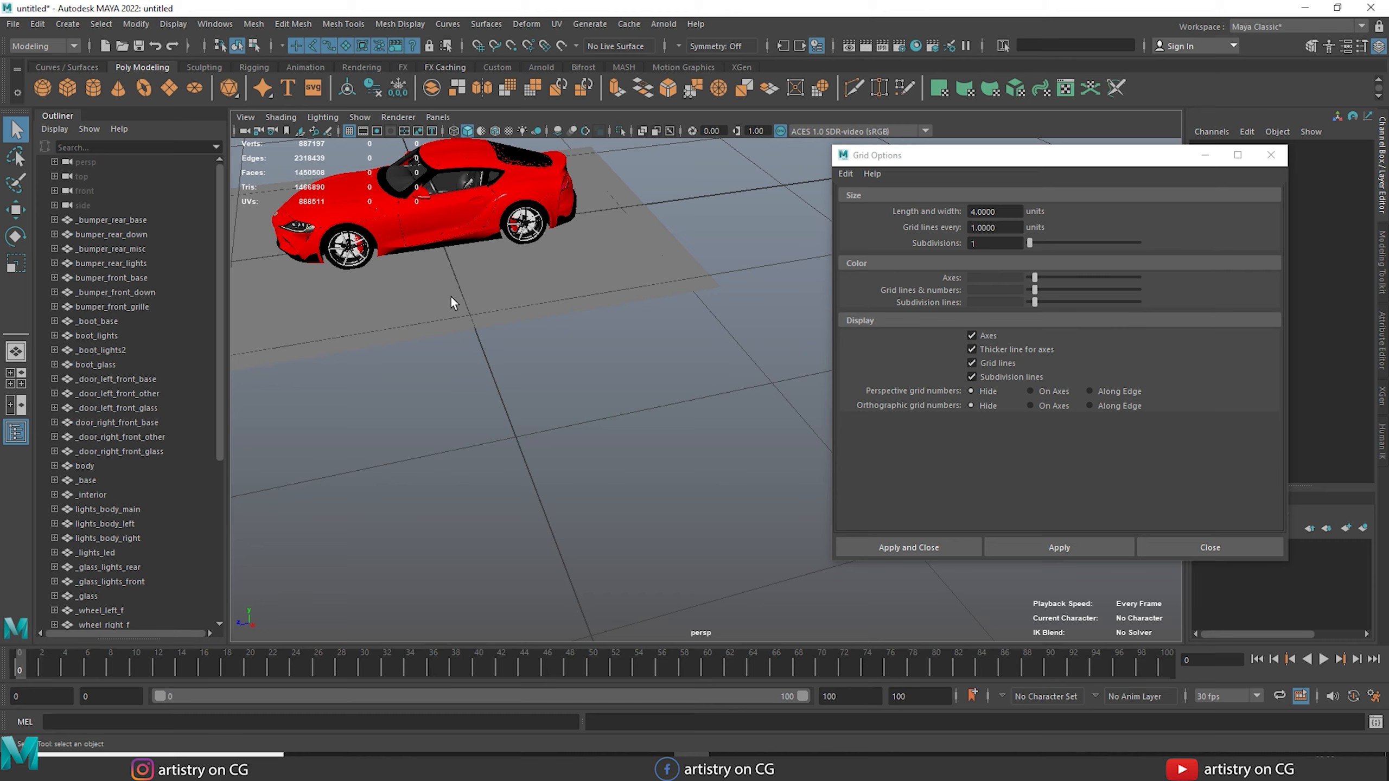
pyautogui.keyDown('alt'); pyautogui.moveTo(645, 375); pyautogui.dragTo(602, 382, button='right'); pyautogui.keyUp('alt')
pyautogui.keyDown('alt'); pyautogui.moveTo(602, 382); pyautogui.dragTo(530, 408, button='middle'); pyautogui.keyUp('alt')
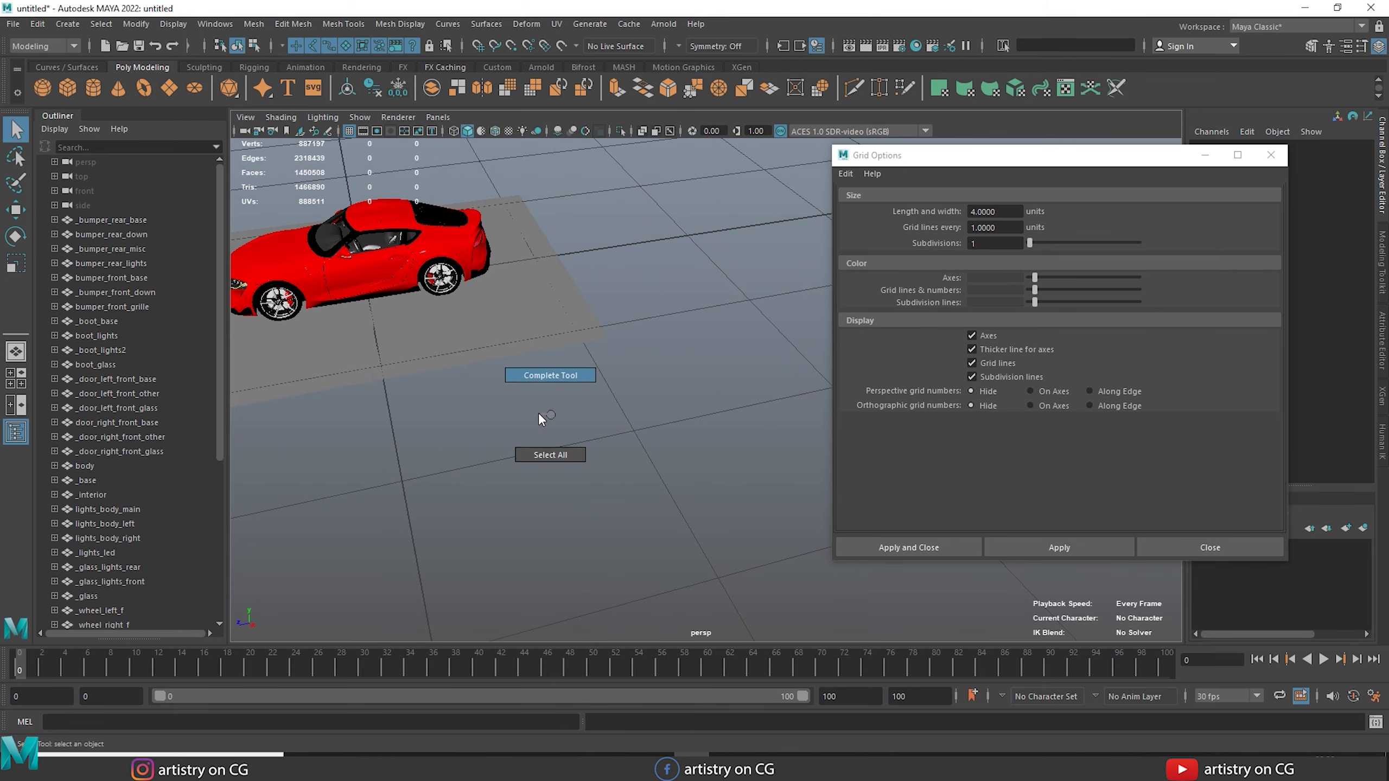
pyautogui.moveTo(525, 413); pyautogui.dragTo(555, 418, button='right')
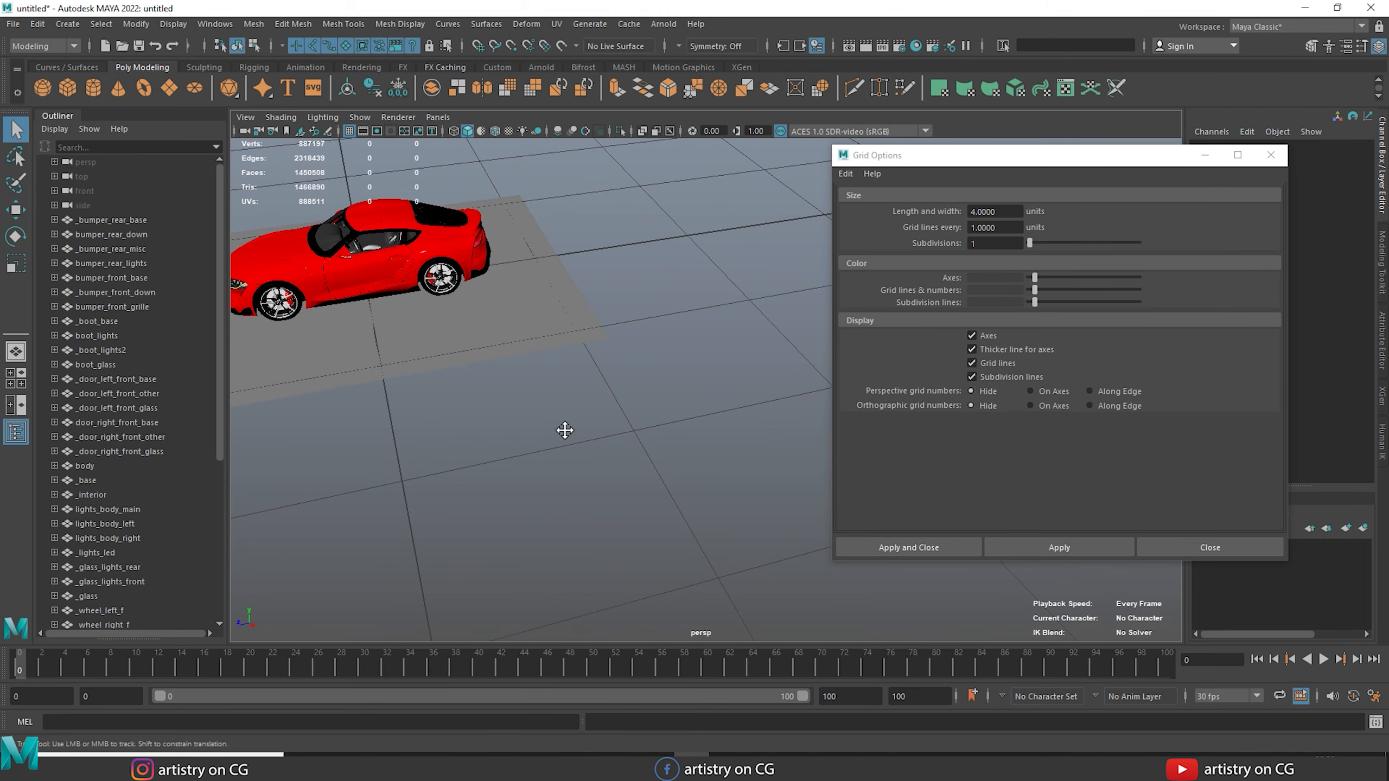
pyautogui.keyDown('alt'); pyautogui.moveTo(567, 428); pyautogui.dragTo(615, 407, button='middle'); pyautogui.keyUp('alt')
pyautogui.keyDown('alt'); pyautogui.moveTo(616, 408); pyautogui.dragTo(608, 410); pyautogui.keyUp('alt')
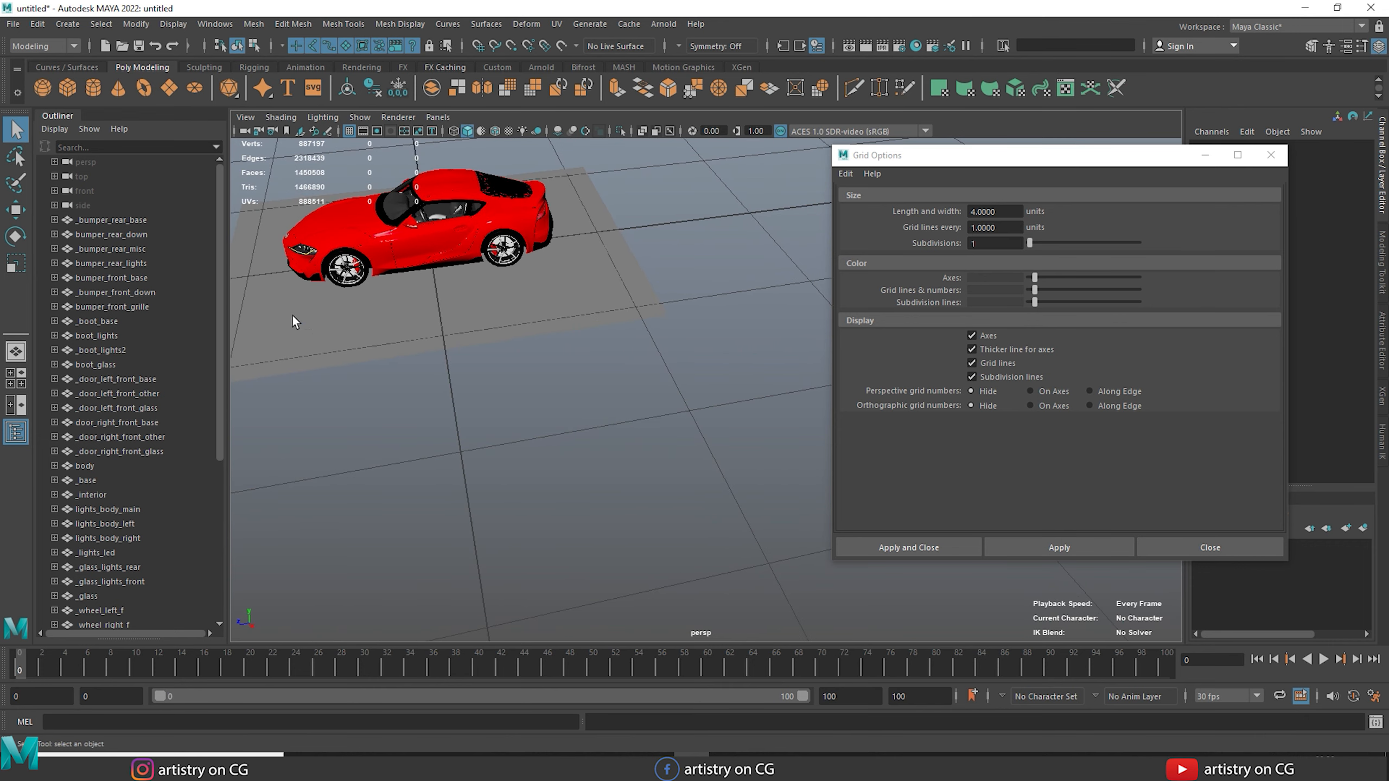
# Step: Measure one grid square's side next to the car with the Distance Tool
pyautogui.click(74, 25)
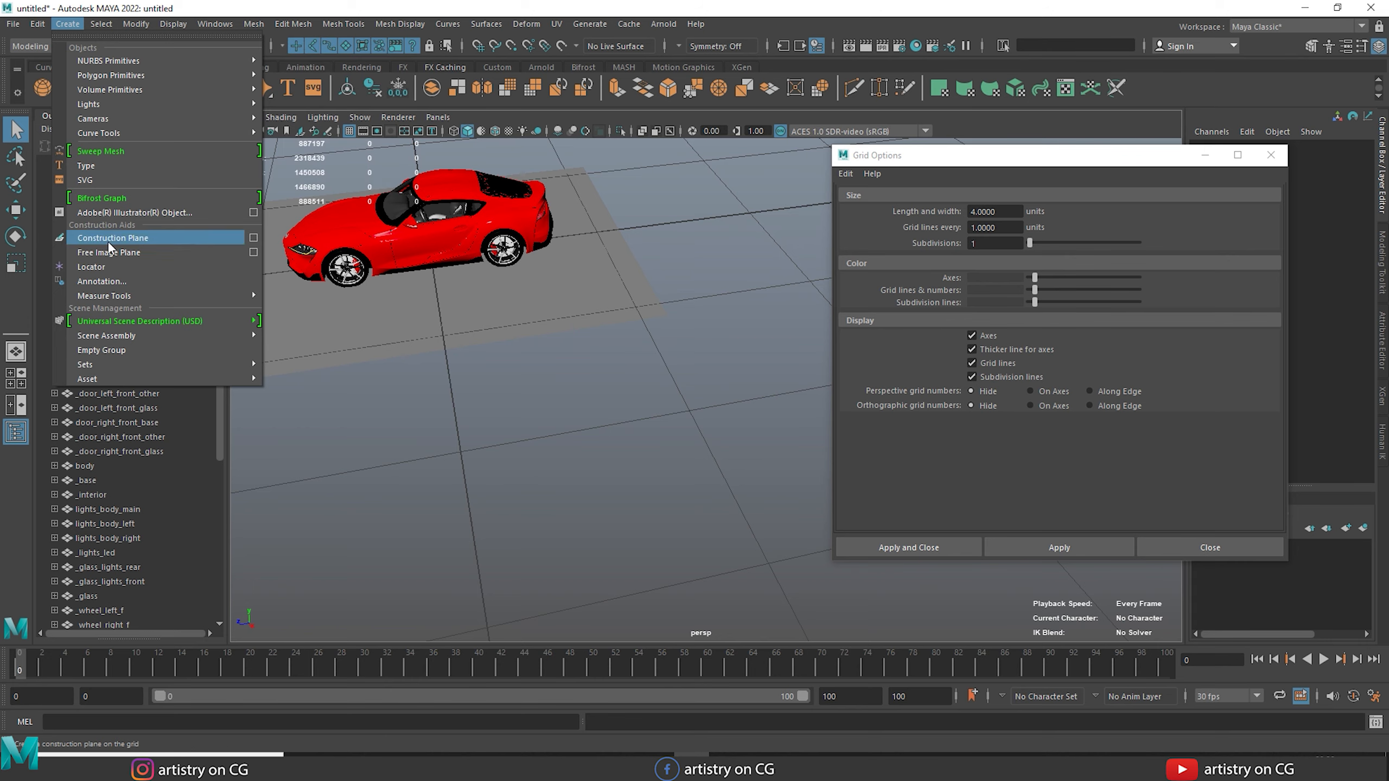
pyautogui.moveTo(135, 294)
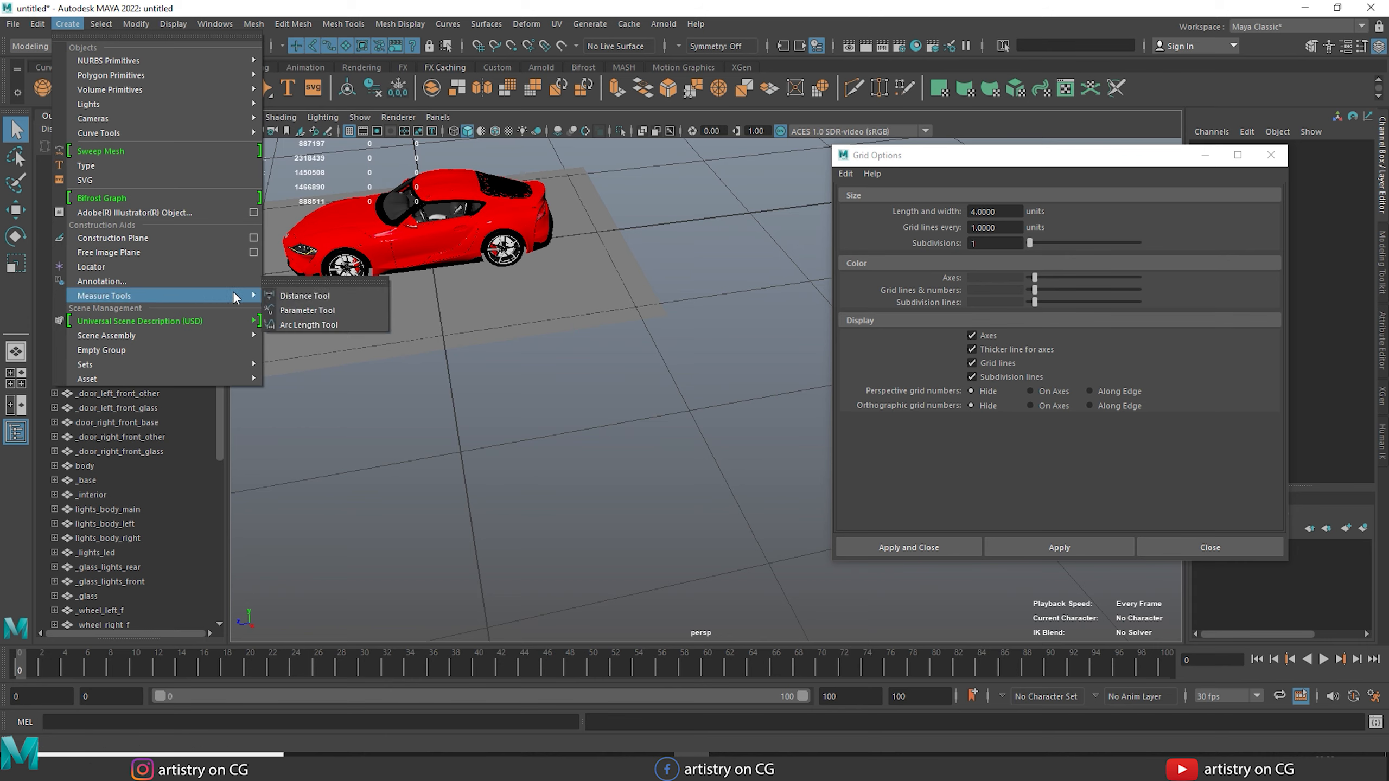
pyautogui.click(319, 295)
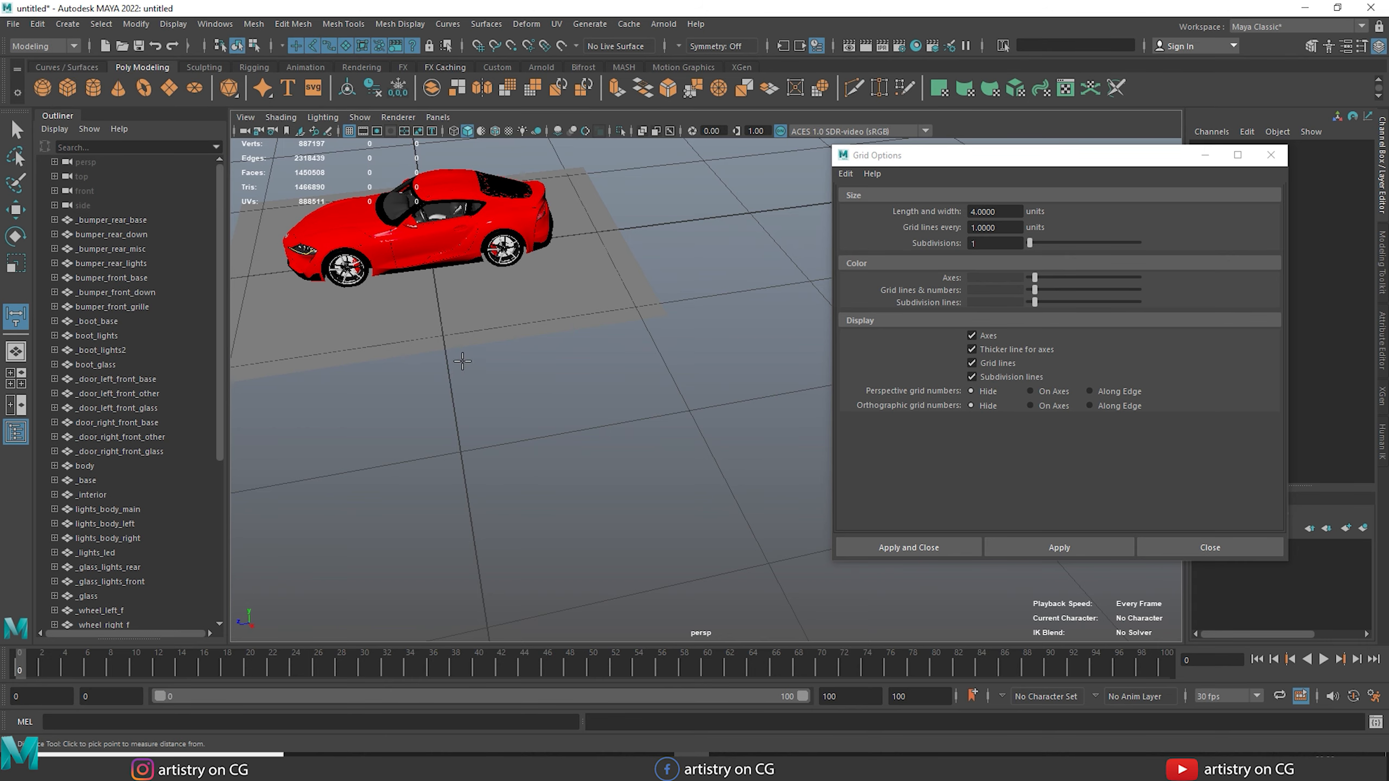
pyautogui.click(455, 347)
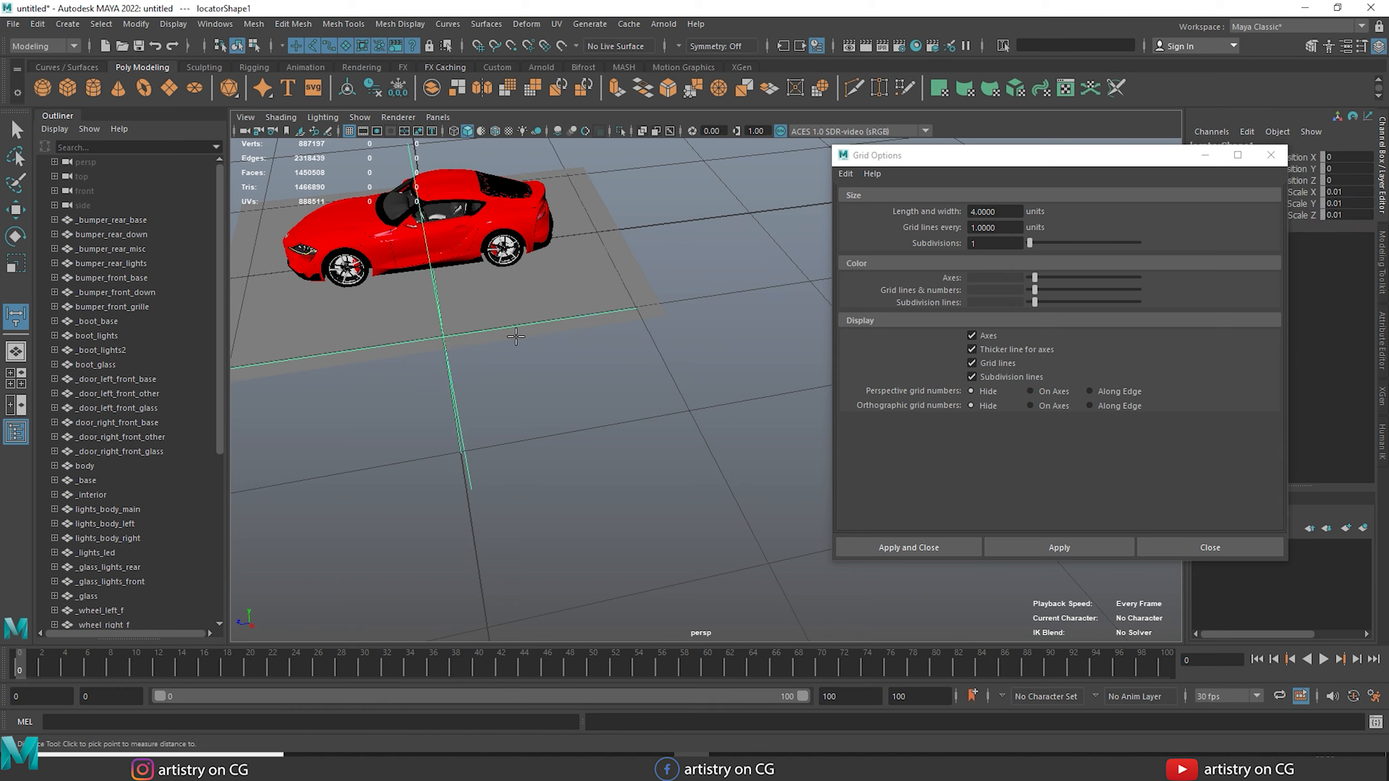
pyautogui.click(648, 316)
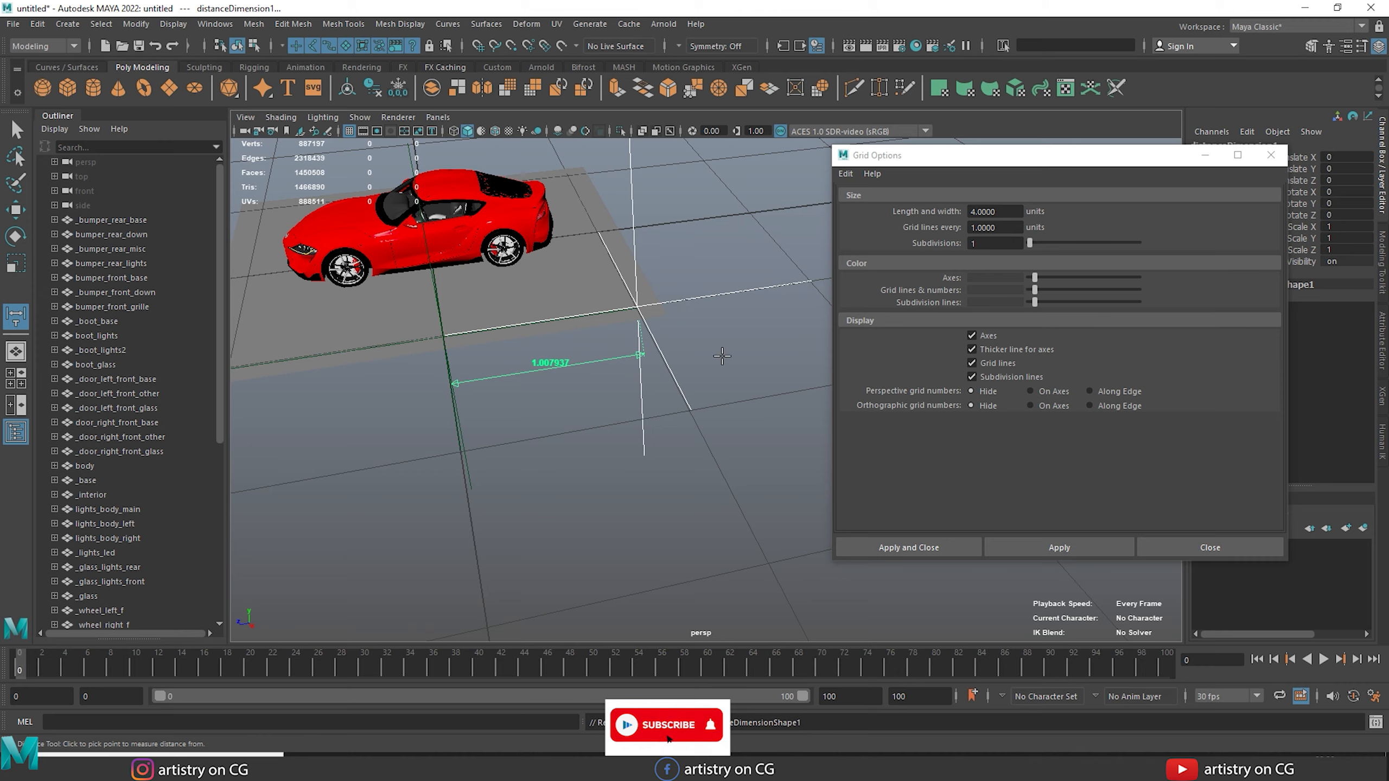
# Step: Move the distance measurement's second locator to the grid corner at about X 0.997, Z -1
pyautogui.keyDown('alt'); pyautogui.moveTo(734, 360); pyautogui.dragTo(713, 361, button='right'); pyautogui.keyUp('alt')
pyautogui.keyDown('alt'); pyautogui.moveTo(741, 363); pyautogui.dragTo(722, 331); pyautogui.keyUp('alt')
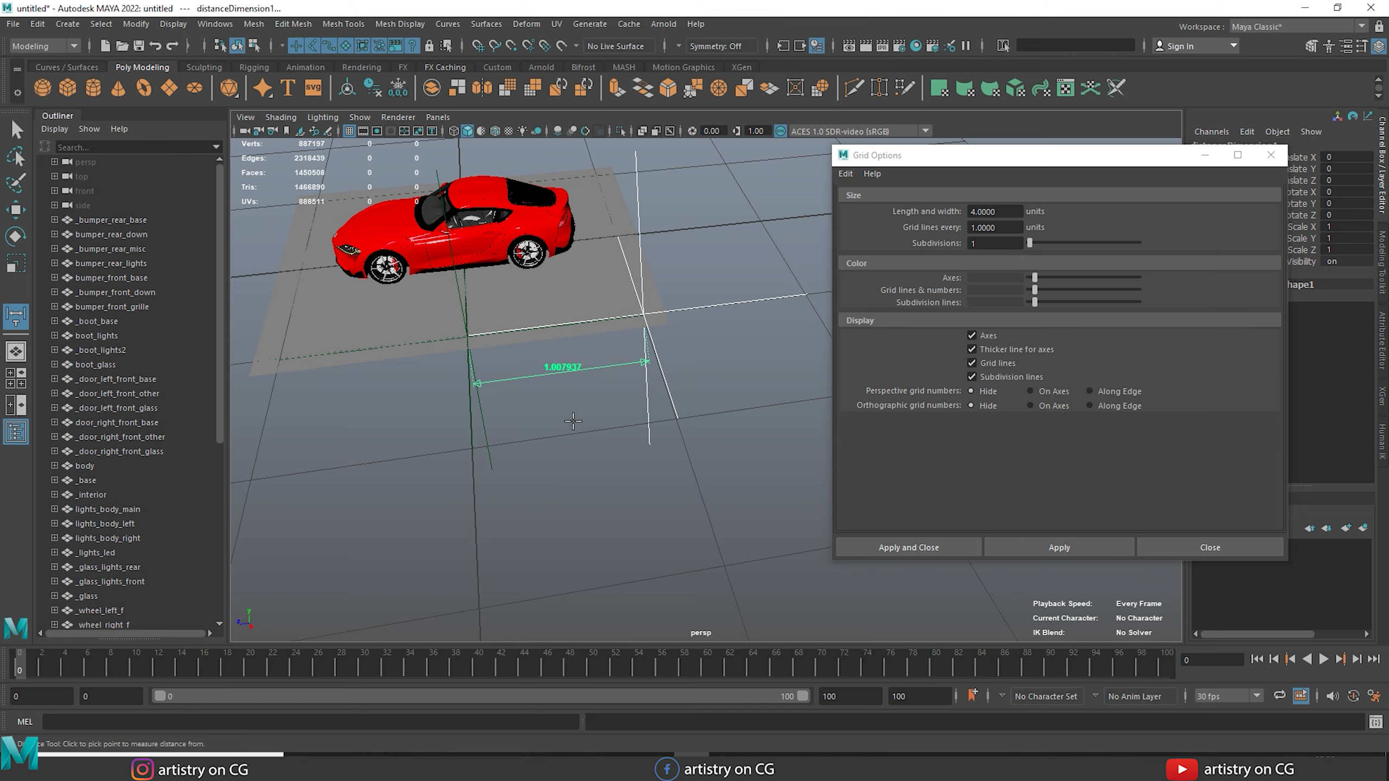
pyautogui.keyDown('alt'); pyautogui.moveTo(570, 417); pyautogui.dragTo(691, 535, button='right'); pyautogui.keyUp('alt')
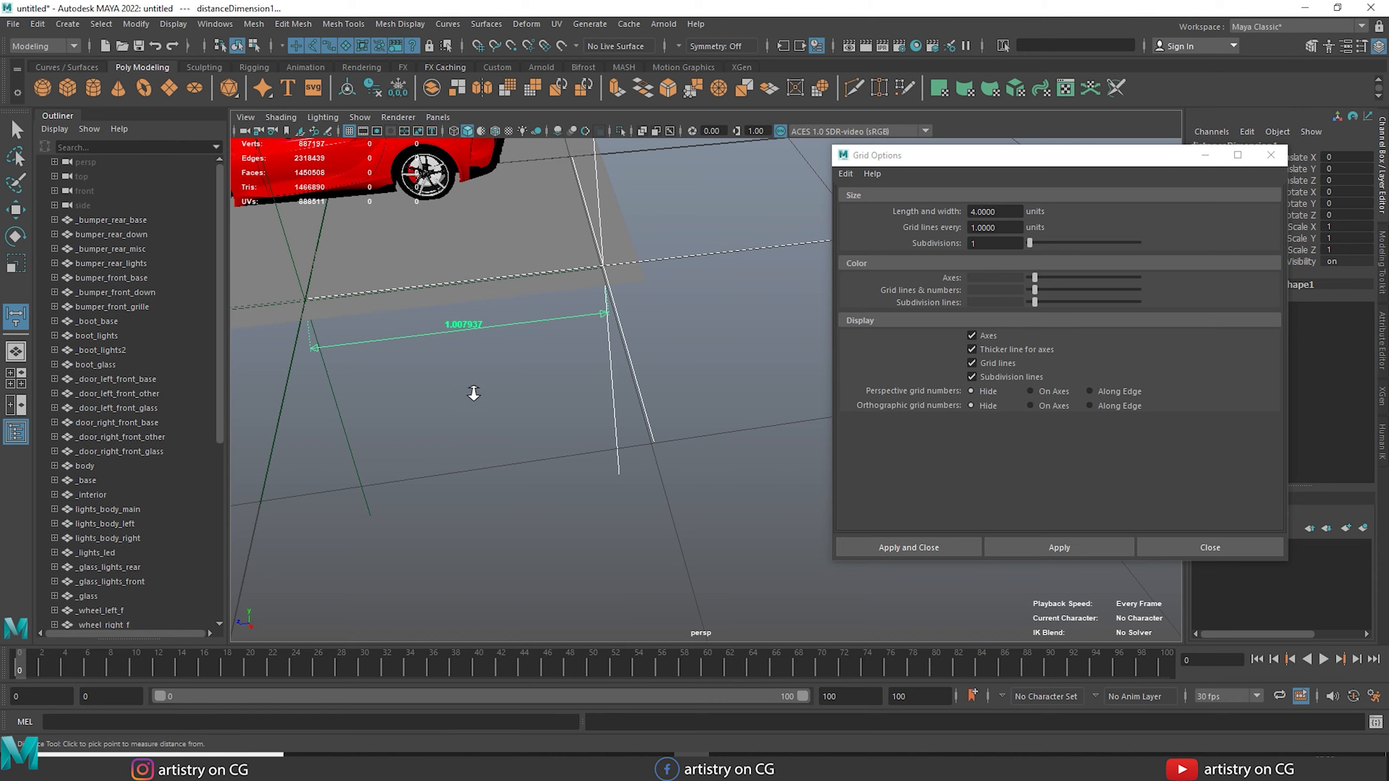
pyautogui.keyDown('alt'); pyautogui.moveTo(474, 394); pyautogui.dragTo(446, 411, button='right'); pyautogui.keyUp('alt')
pyautogui.keyDown('alt'); pyautogui.moveTo(446, 411); pyautogui.dragTo(573, 404, button='middle'); pyautogui.keyUp('alt')
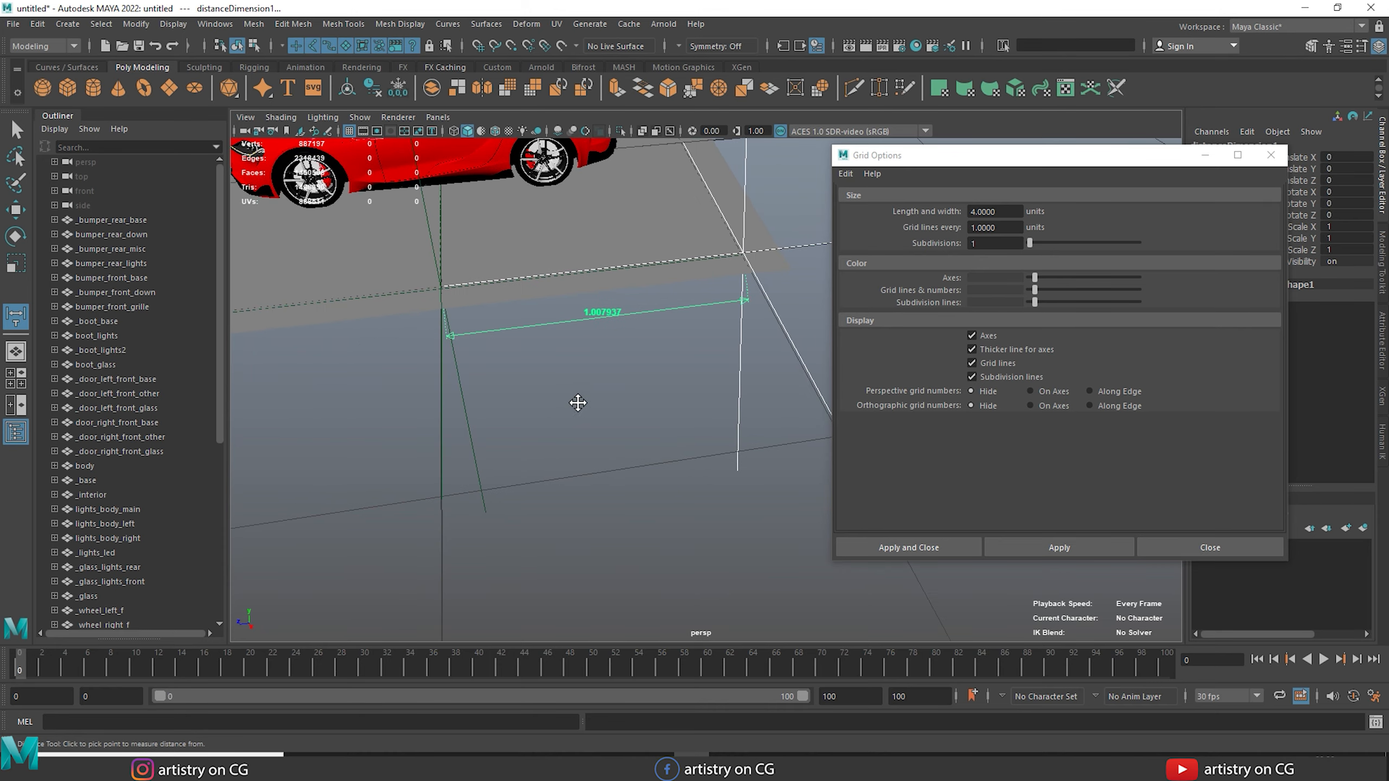
pyautogui.keyDown('alt'); pyautogui.moveTo(627, 296); pyautogui.dragTo(557, 319, button='middle'); pyautogui.keyUp('alt')
pyautogui.keyDown('alt'); pyautogui.moveTo(637, 461); pyautogui.dragTo(549, 401, button='right'); pyautogui.keyUp('alt')
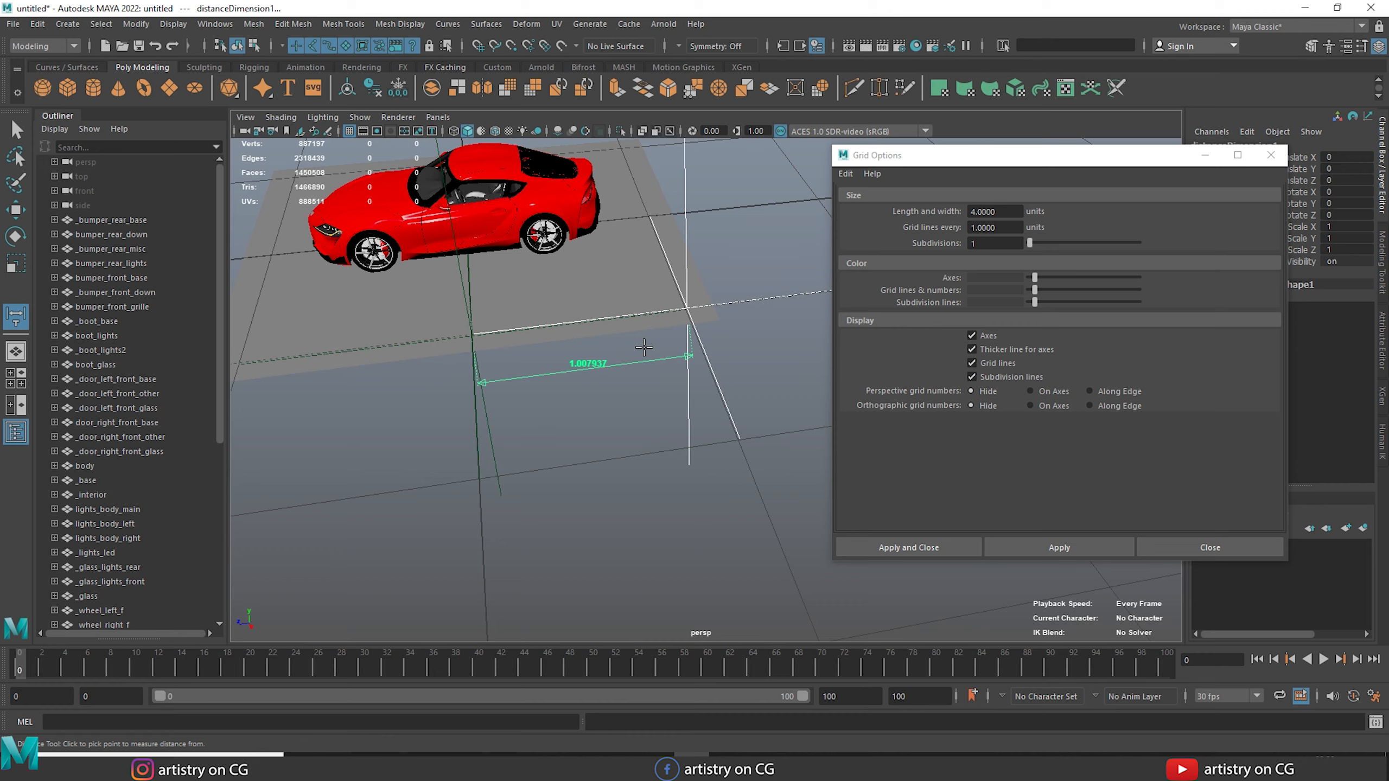
pyautogui.press('w')
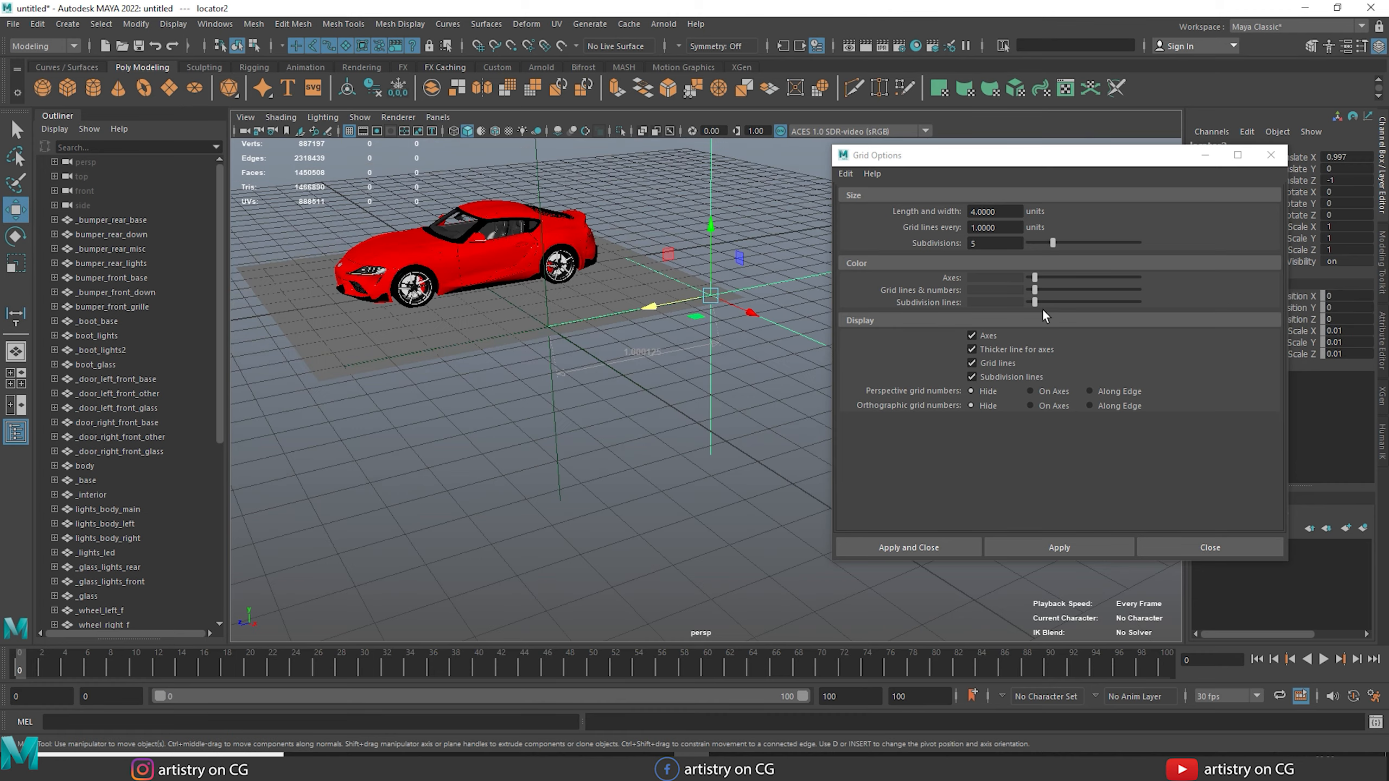
# Step: Set the grid's subdivision lines to dark purple and its axes to light blue, and apply the colours
pyautogui.moveTo(1042, 309); pyautogui.dragTo(1070, 306)
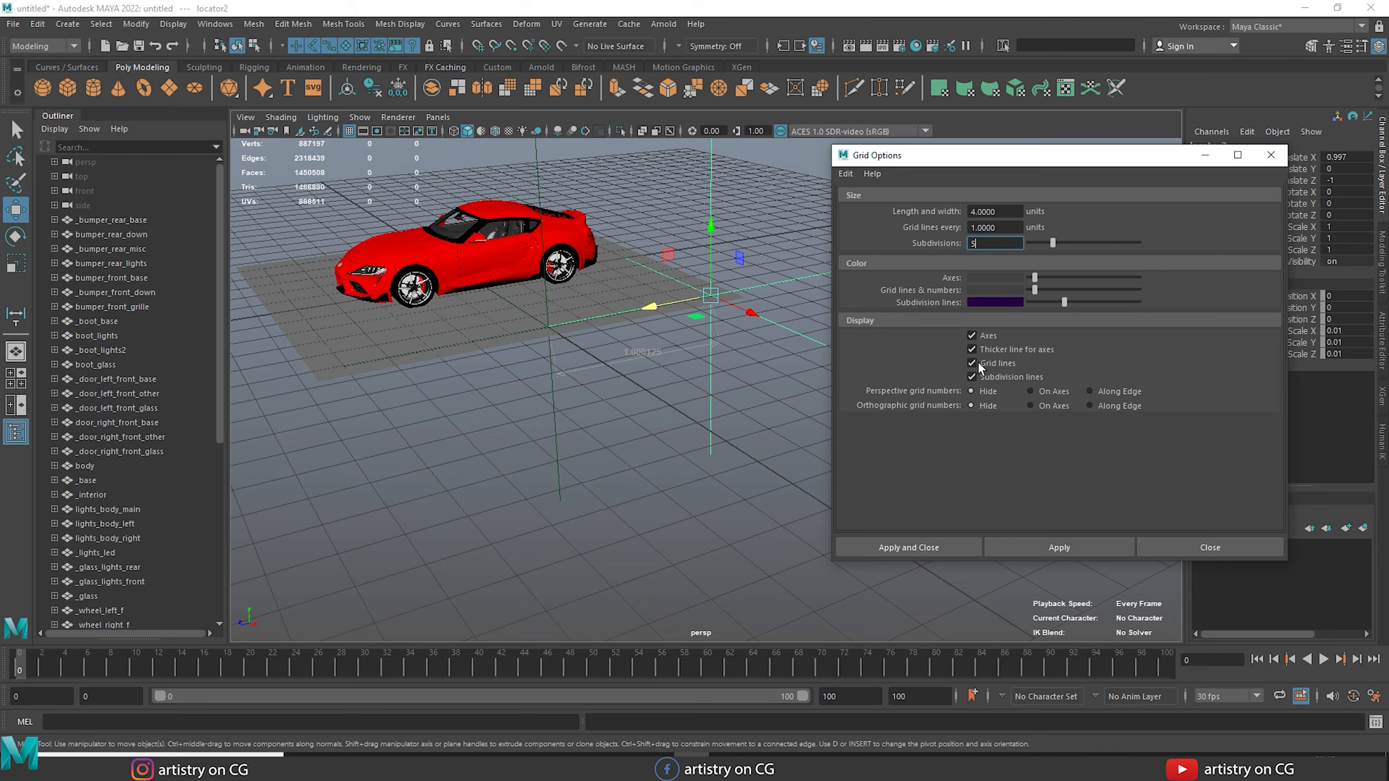
pyautogui.keyDown('alt'); pyautogui.moveTo(714, 350); pyautogui.dragTo(684, 410); pyautogui.keyUp('alt')
pyautogui.keyDown('alt'); pyautogui.moveTo(655, 392); pyautogui.dragTo(834, 515, button='right'); pyautogui.keyUp('alt')
pyautogui.keyDown('alt'); pyautogui.moveTo(687, 461); pyautogui.dragTo(602, 360); pyautogui.keyUp('alt')
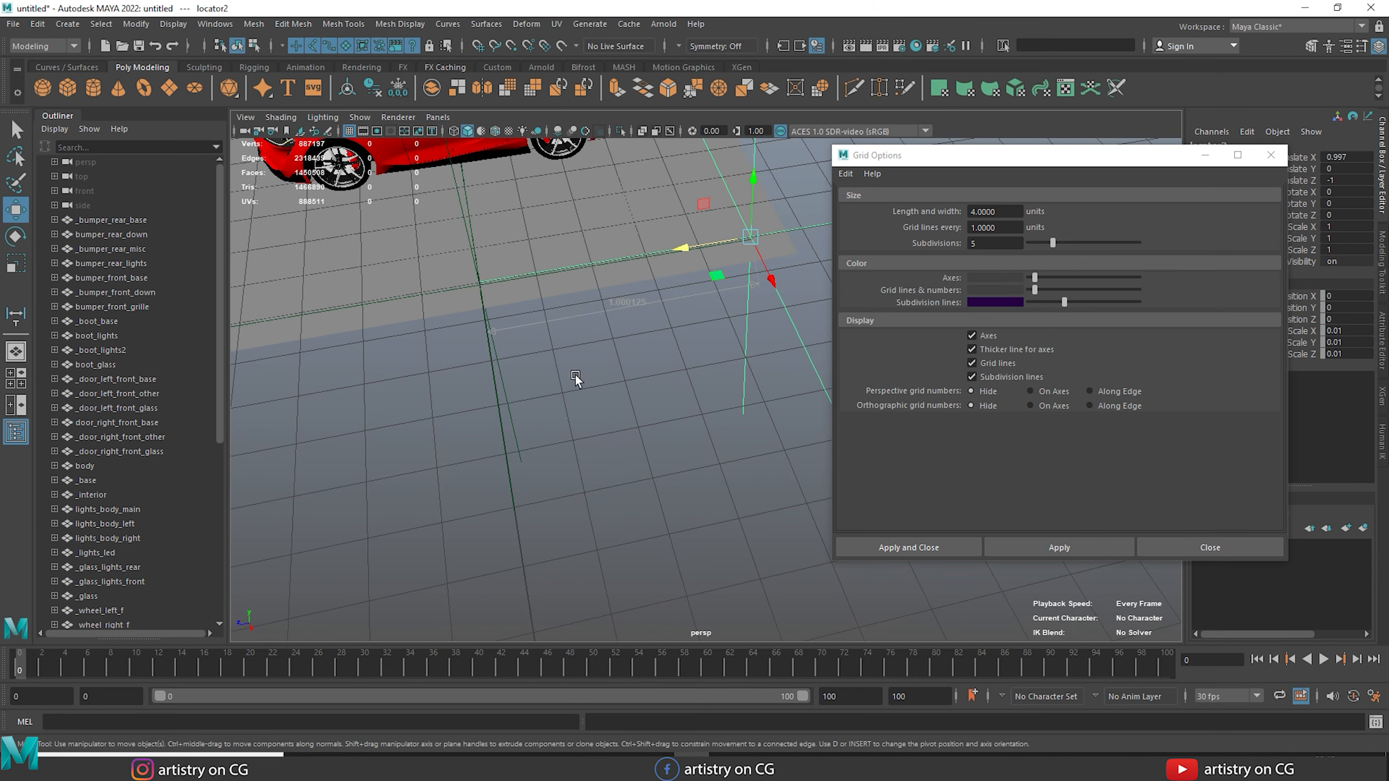
pyautogui.moveTo(1041, 280); pyautogui.dragTo(1120, 282)
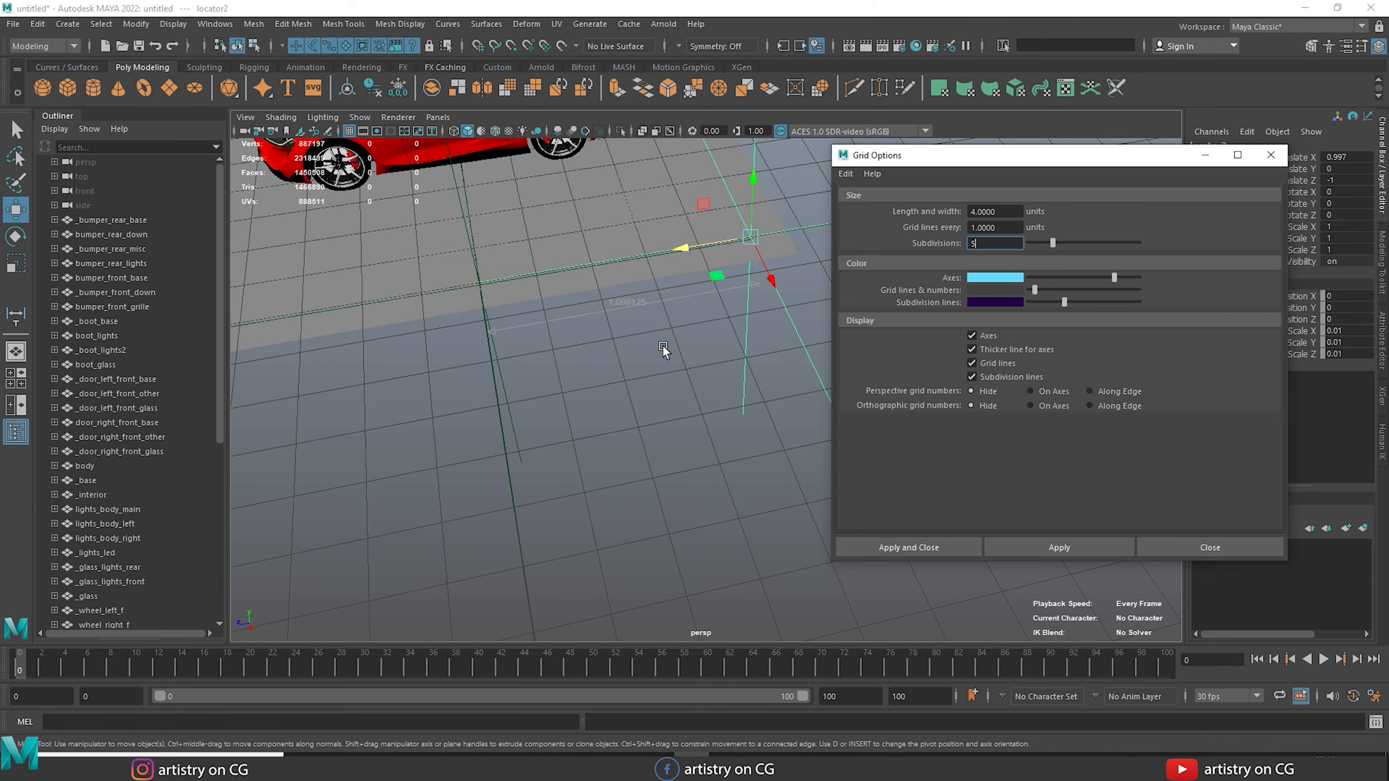
pyautogui.keyDown('alt'); pyautogui.moveTo(726, 419); pyautogui.dragTo(651, 419); pyautogui.keyUp('alt')
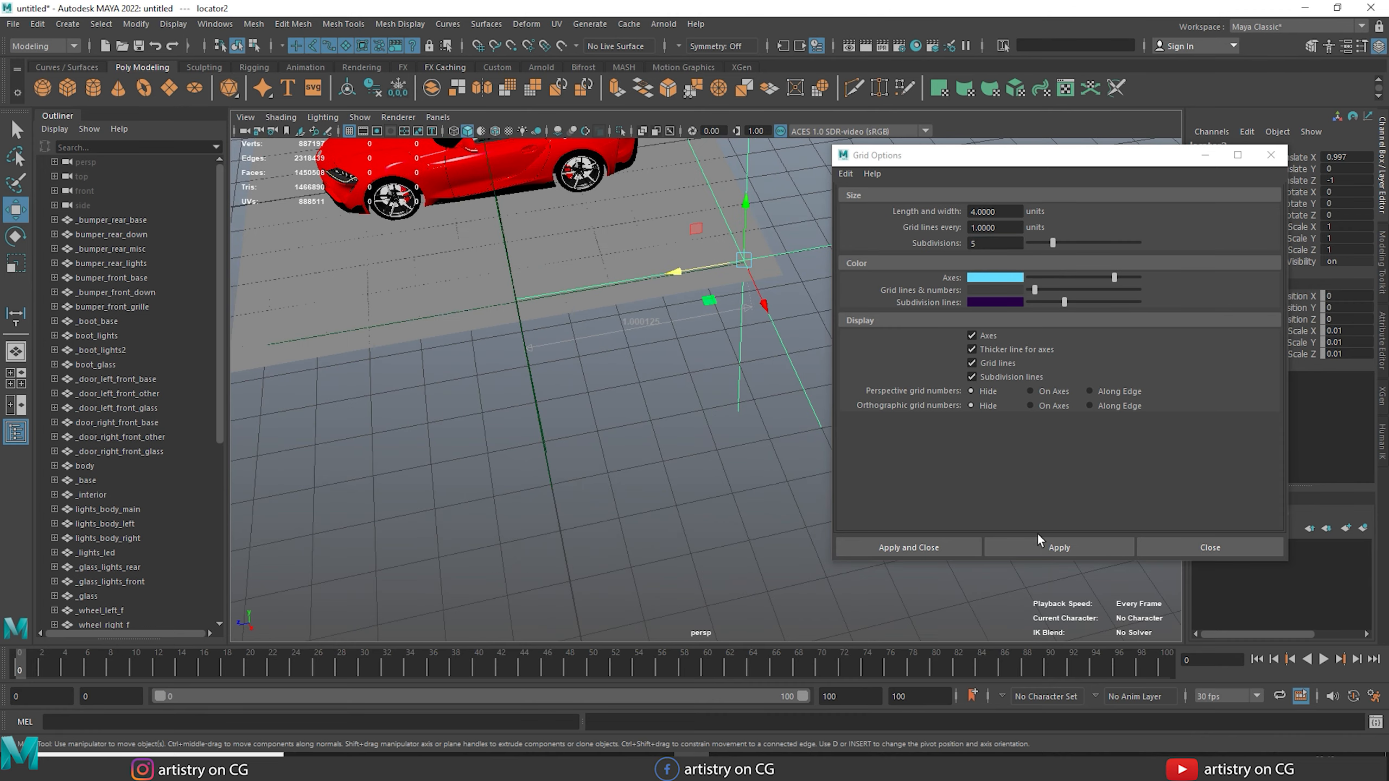
pyautogui.click(1058, 547)
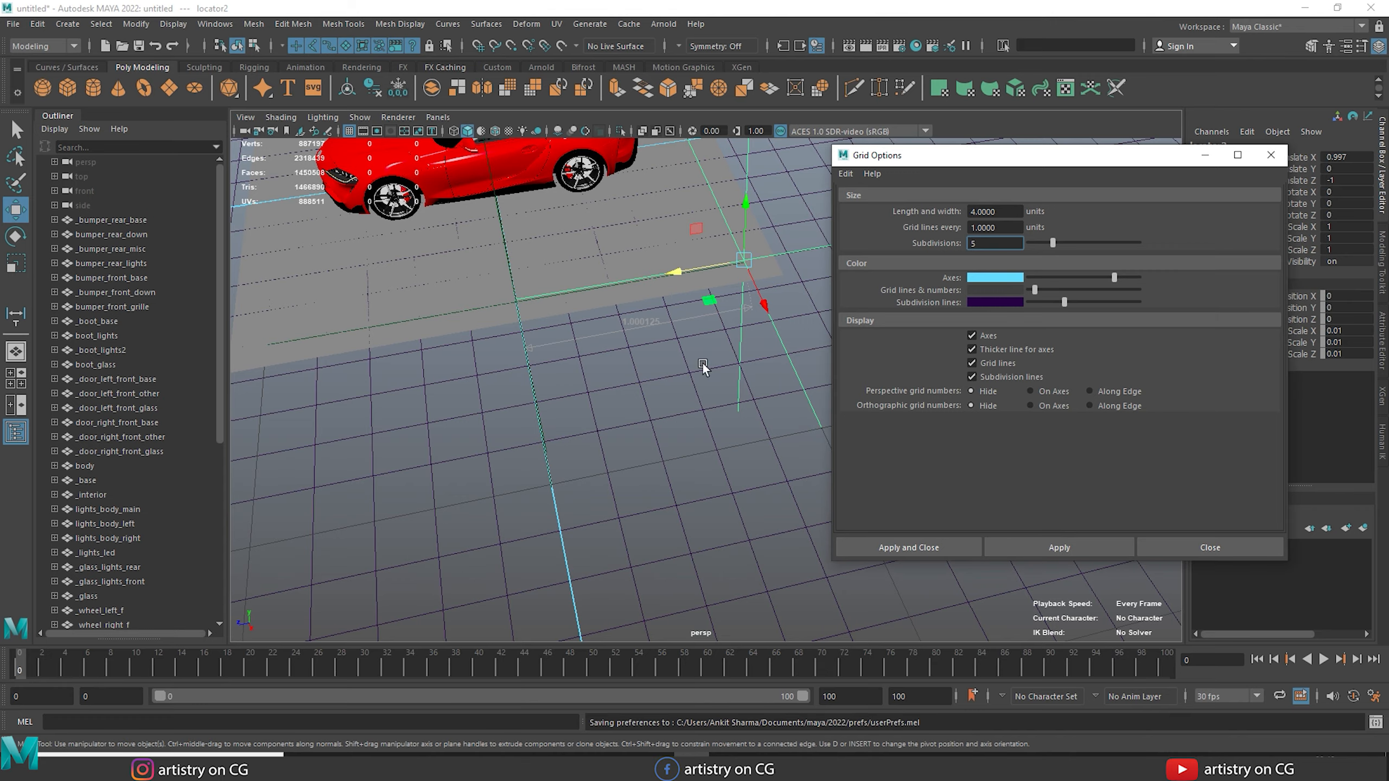
# Step: Set the colour of the grid lines and numbers to bright green and apply it to the viewport grid
pyautogui.keyDown('alt'); pyautogui.moveTo(506, 395); pyautogui.dragTo(705, 378); pyautogui.keyUp('alt')
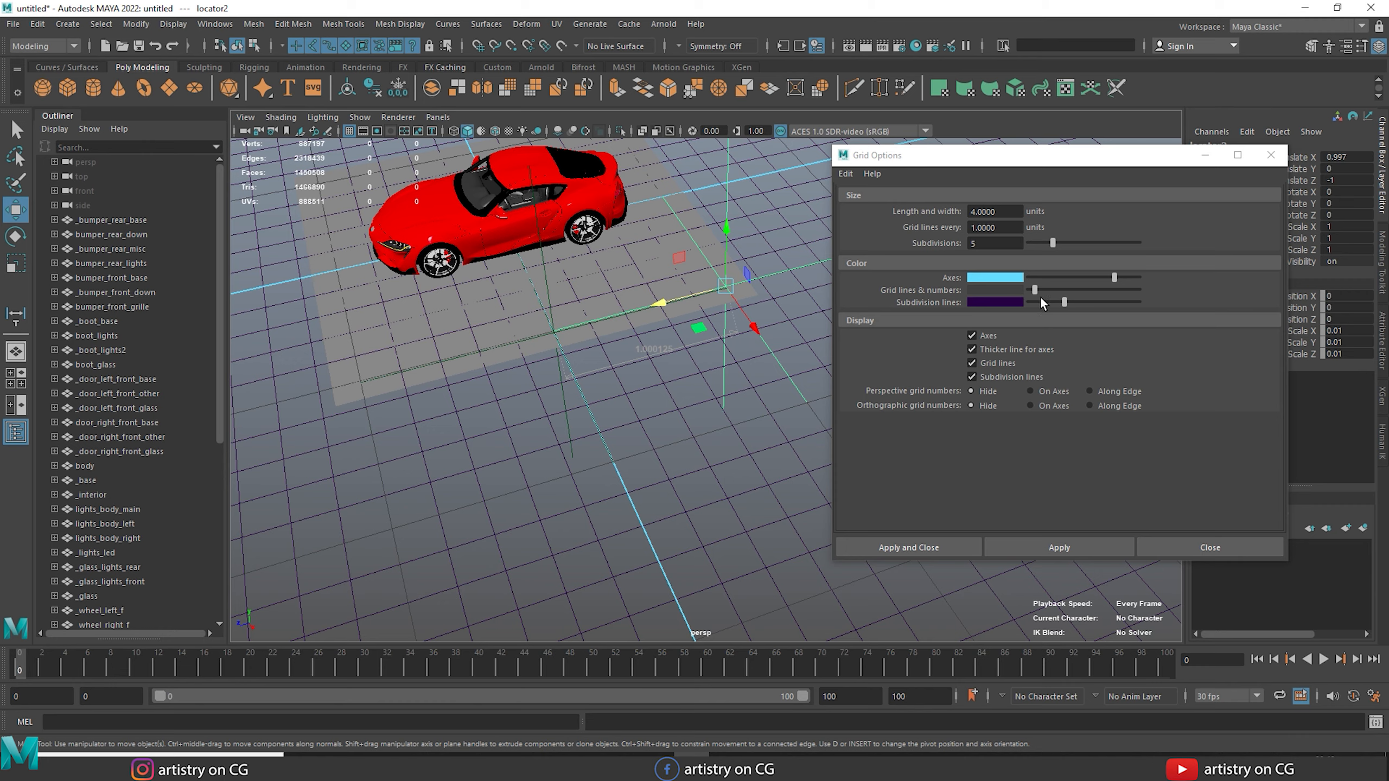
pyautogui.moveTo(1041, 299); pyautogui.dragTo(1095, 296)
pyautogui.click(1058, 547)
pyautogui.moveTo(719, 484)
pyautogui.keyDown('alt'); pyautogui.mouseDown()
pyautogui.moveTo(670, 438)
pyautogui.moveTo(694, 486)
pyautogui.mouseUp(); pyautogui.keyUp('alt')
pyautogui.keyDown('alt'); pyautogui.moveTo(695, 487); pyautogui.dragTo(575, 383, button='right'); pyautogui.keyUp('alt')
pyautogui.keyDown('alt'); pyautogui.moveTo(642, 455); pyautogui.dragTo(615, 421); pyautogui.keyUp('alt')
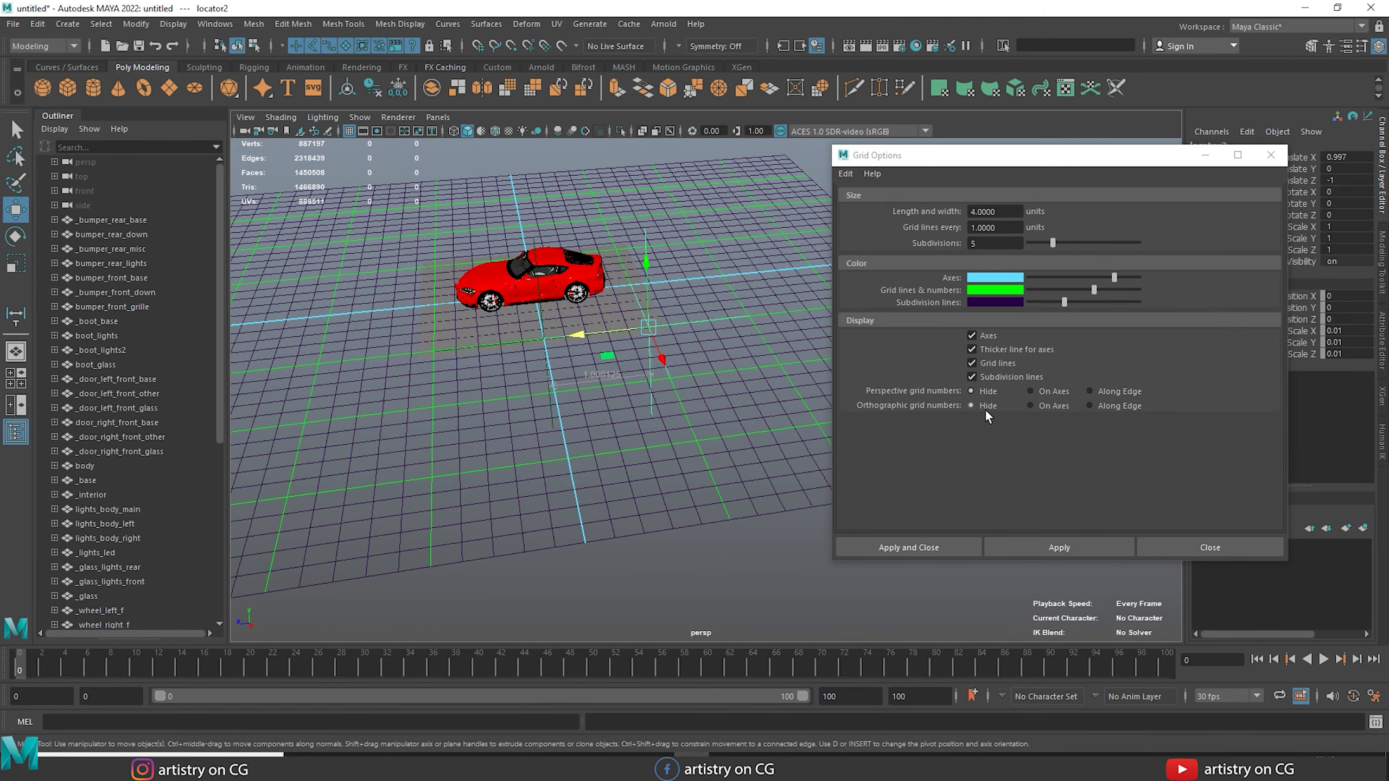
# Step: Show both the perspective and orthographic grid numbers along the edge, apply the setting, and view the numbered borders
pyautogui.click(1095, 398)
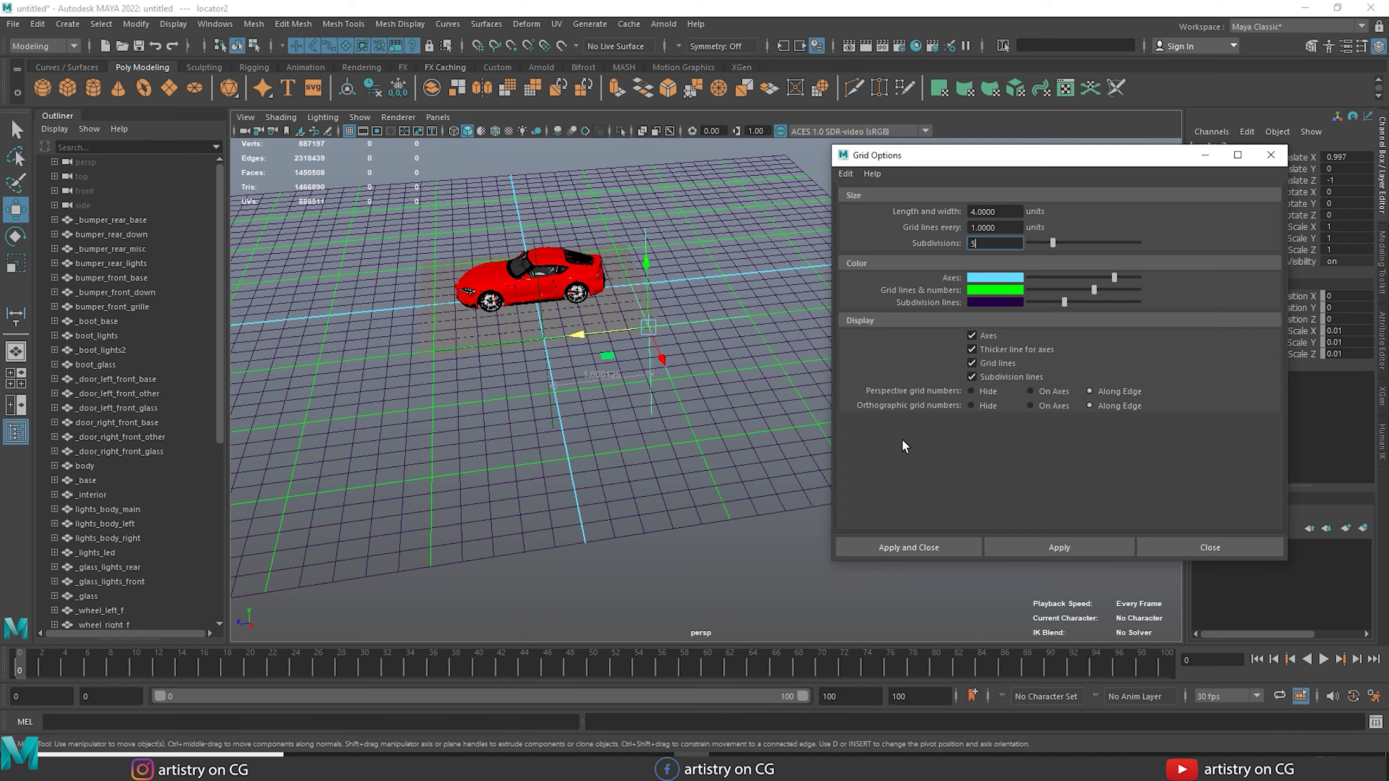
pyautogui.keyDown('alt'); pyautogui.moveTo(662, 430); pyautogui.dragTo(831, 427); pyautogui.keyUp('alt')
pyautogui.click(1057, 550)
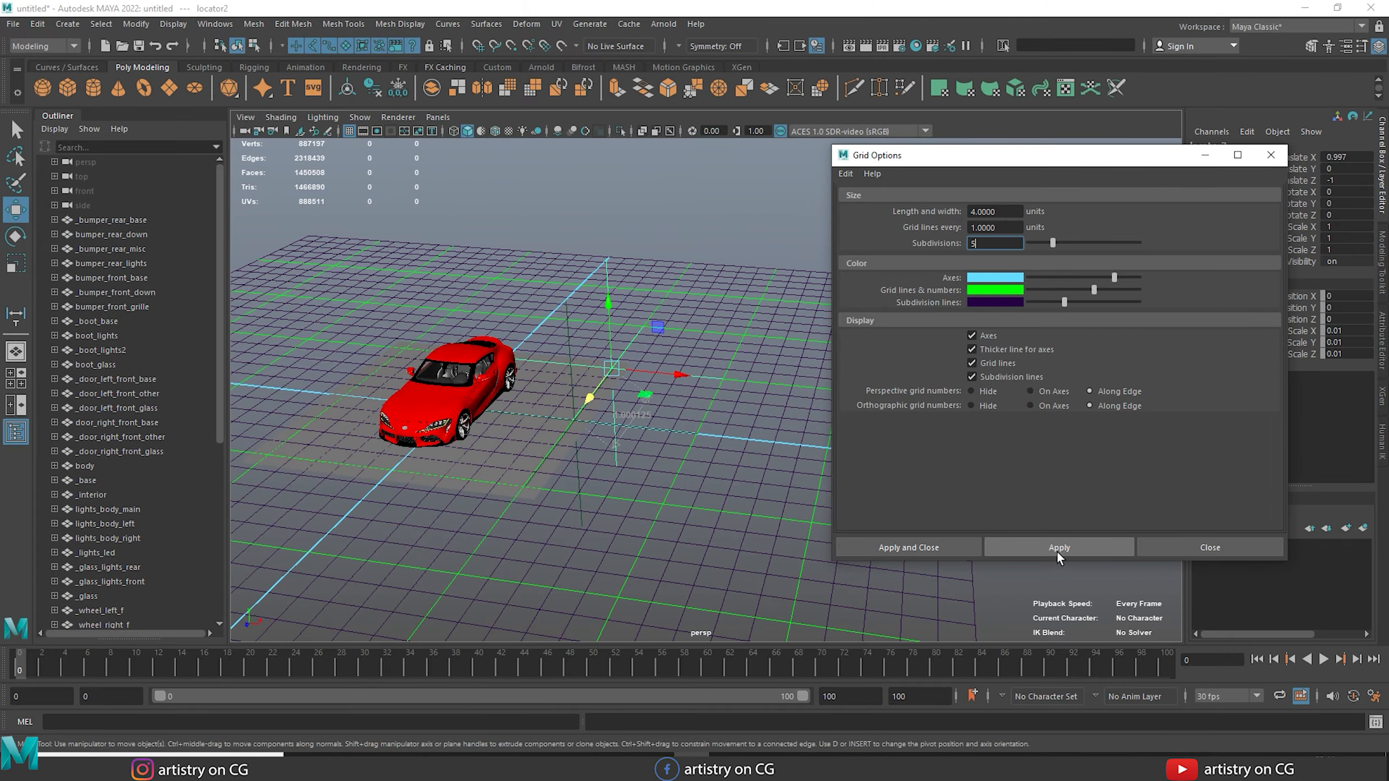
pyautogui.keyDown('alt'); pyautogui.moveTo(763, 502); pyautogui.dragTo(573, 452); pyautogui.keyUp('alt')
pyautogui.keyDown('alt'); pyautogui.moveTo(573, 452); pyautogui.dragTo(534, 459, button='middle'); pyautogui.keyUp('alt')
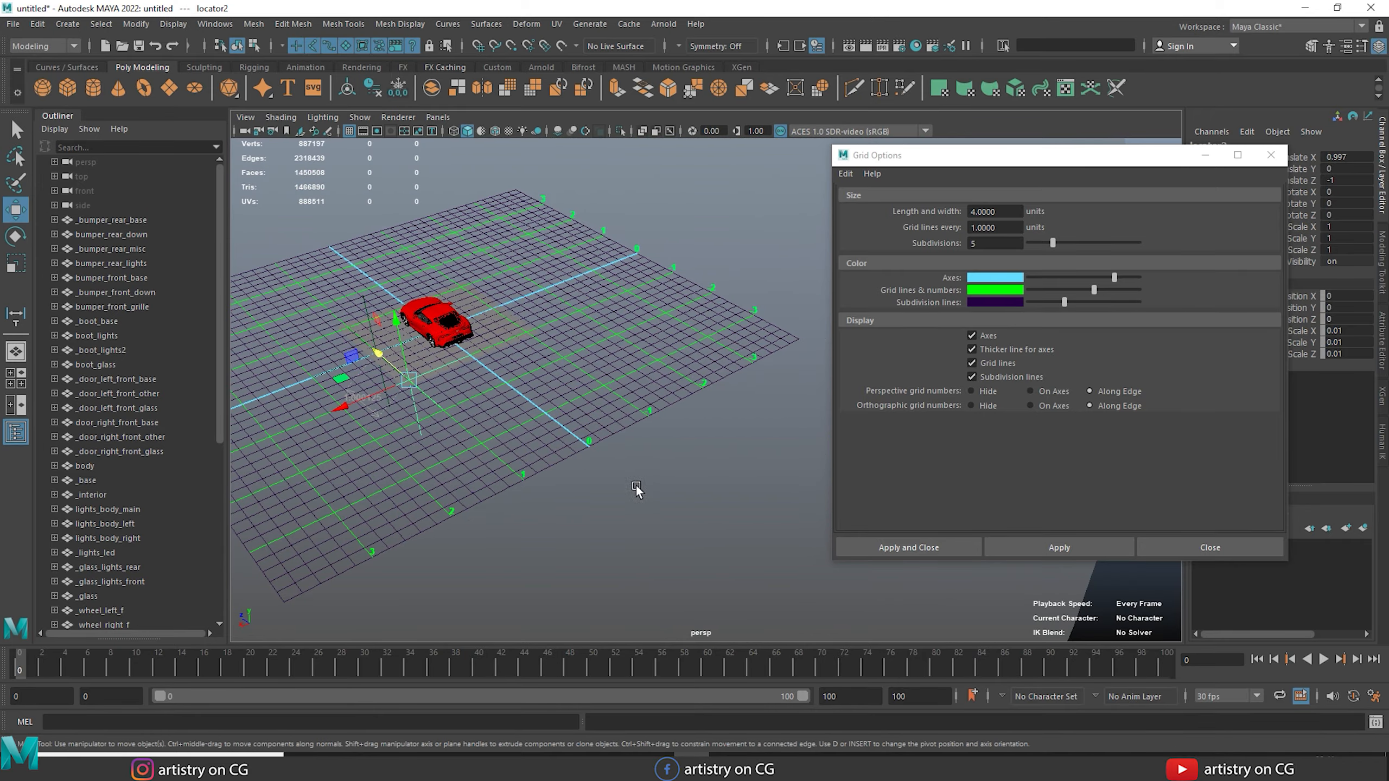
pyautogui.keyDown('alt'); pyautogui.moveTo(633, 482); pyautogui.dragTo(646, 498, button='right'); pyautogui.keyUp('alt')
pyautogui.keyDown('alt'); pyautogui.moveTo(543, 463); pyautogui.dragTo(610, 448, button='middle'); pyautogui.keyUp('alt')
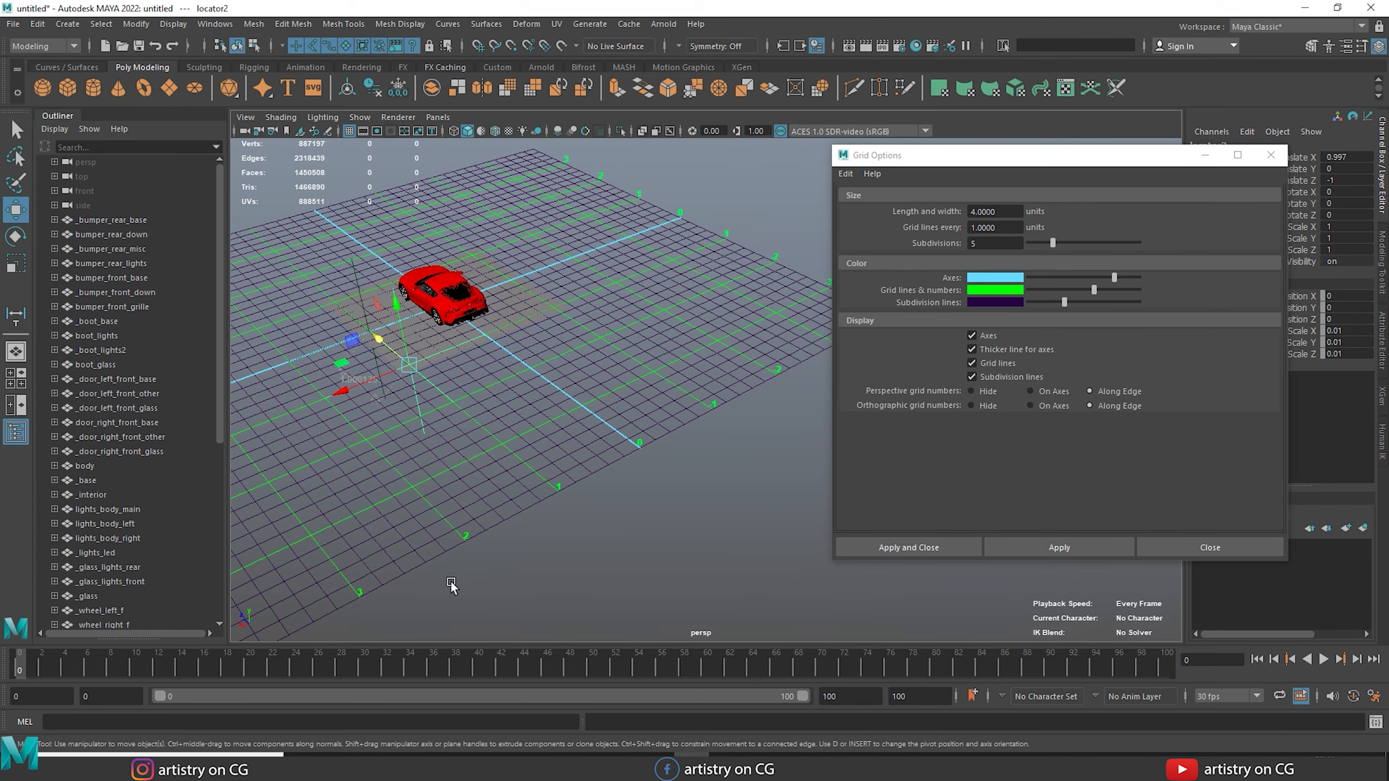
pyautogui.keyDown('alt'); pyautogui.moveTo(717, 459); pyautogui.dragTo(624, 460, button='middle'); pyautogui.keyUp('alt')
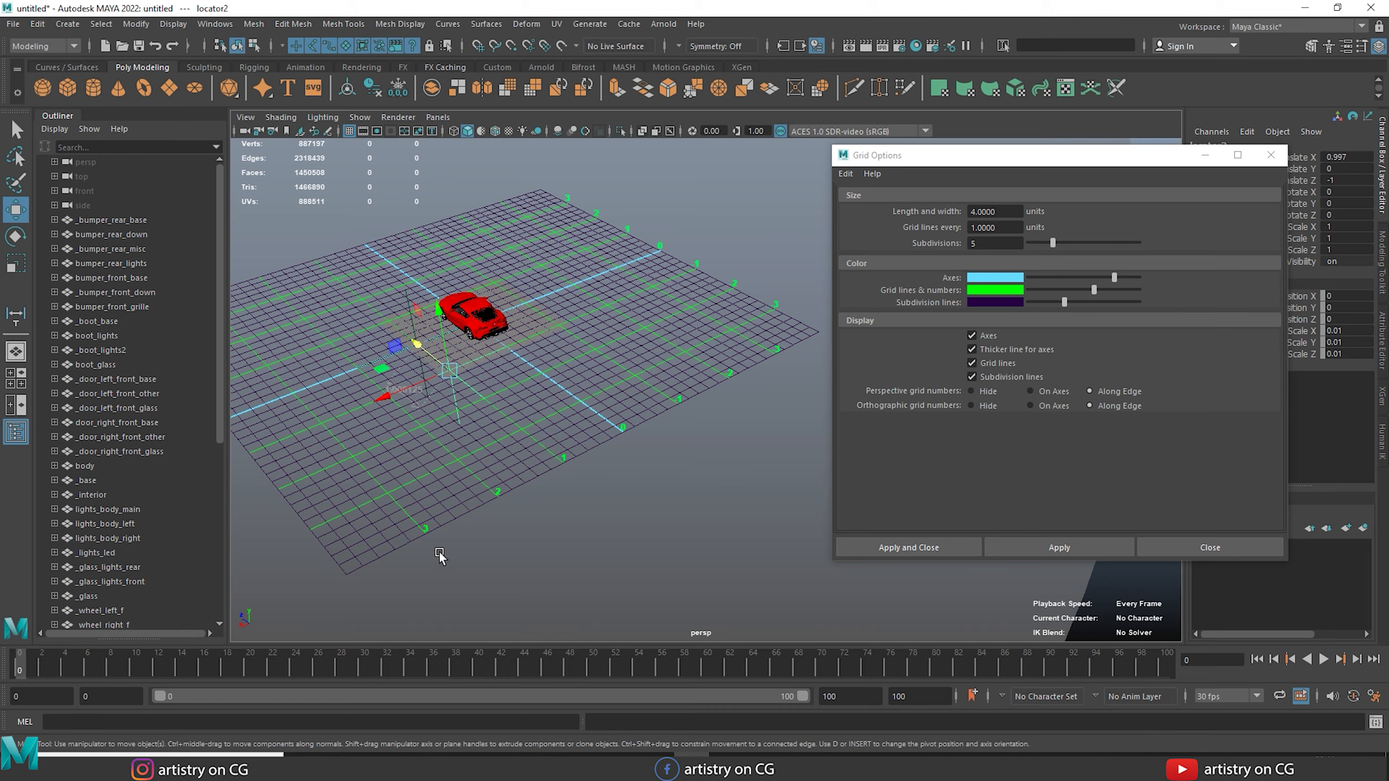
pyautogui.keyDown('alt'); pyautogui.moveTo(536, 416); pyautogui.dragTo(651, 428, button='middle'); pyautogui.keyUp('alt')
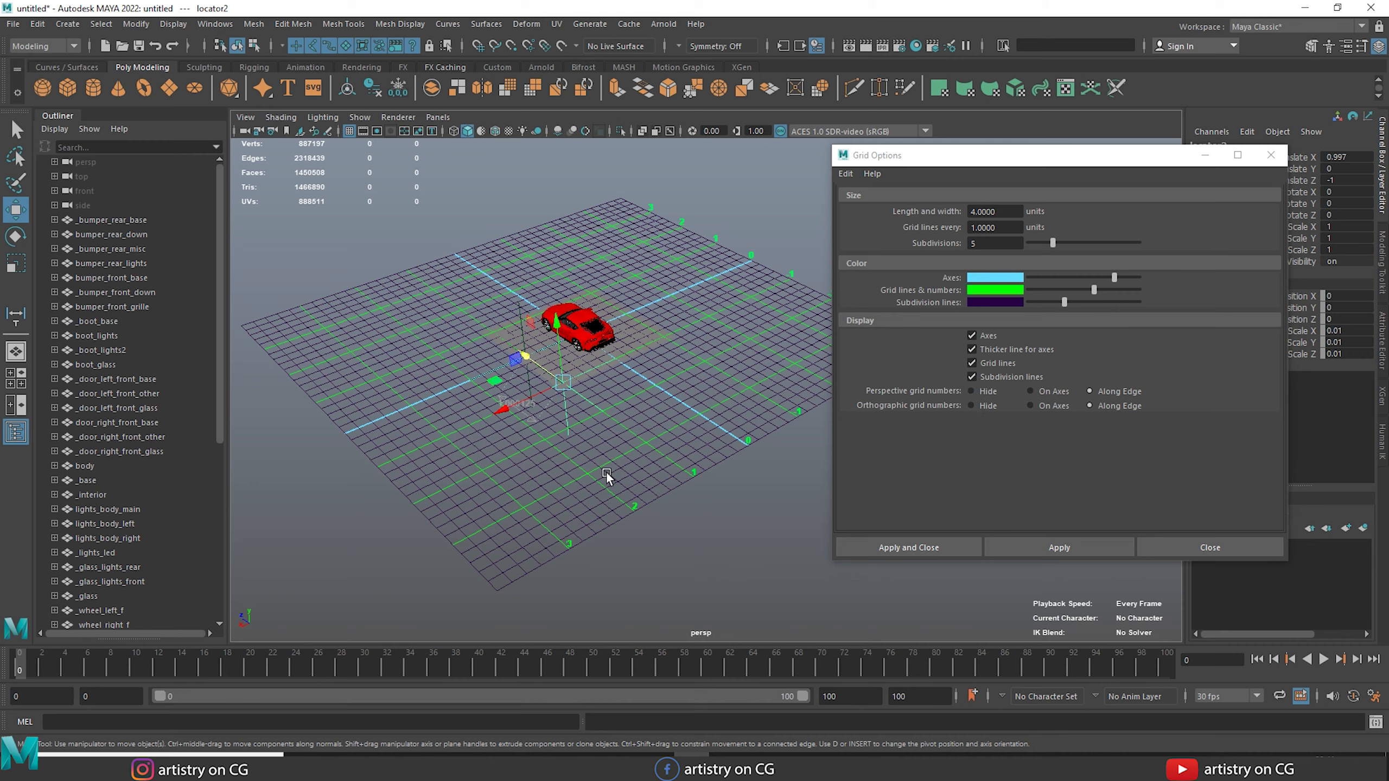
# Step: Switch to the side view and examine the numbered grid around the car at different distances
pyautogui.press('space')
pyautogui.moveTo(598, 470); pyautogui.dragTo(650, 466)
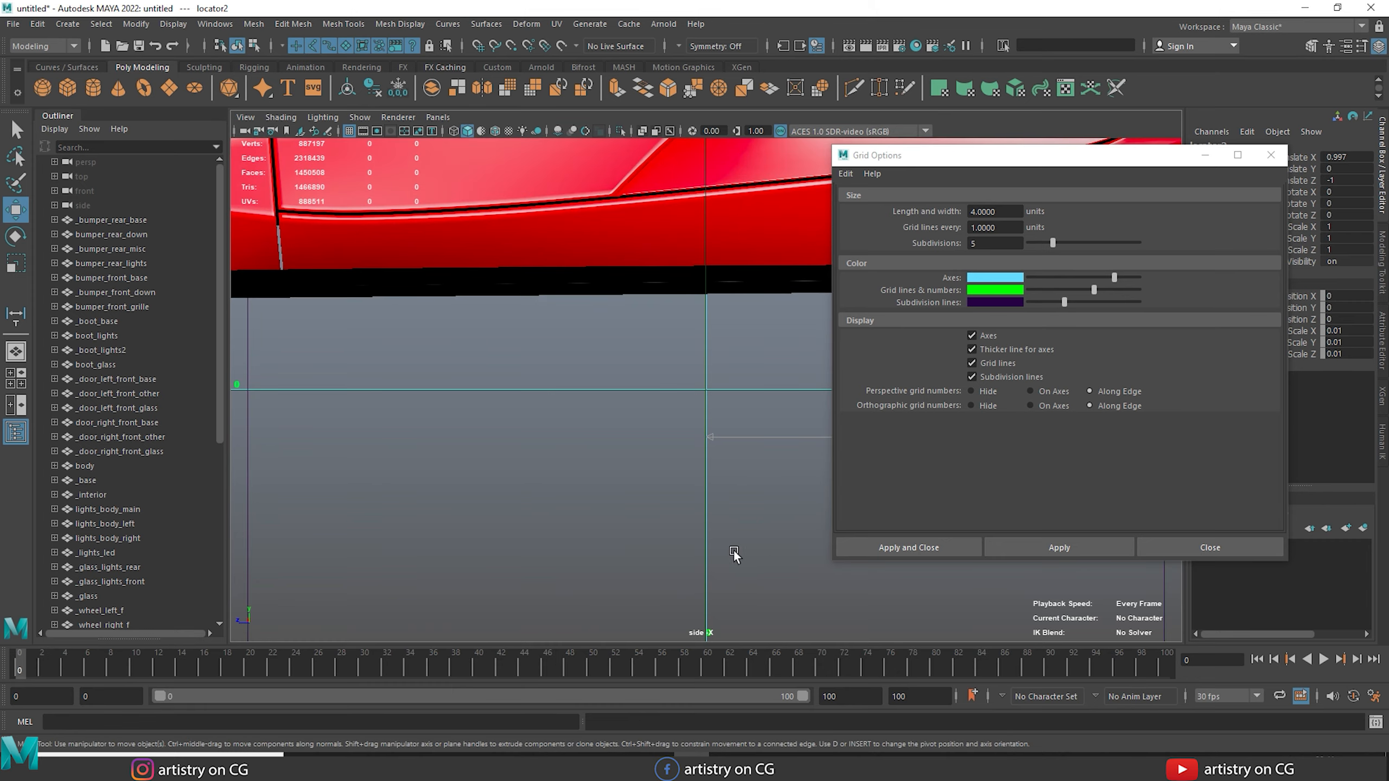
pyautogui.keyDown('alt'); pyautogui.moveTo(733, 549); pyautogui.dragTo(583, 472, button='right'); pyautogui.keyUp('alt')
pyautogui.moveTo(970, 152); pyautogui.dragTo(1134, 132)
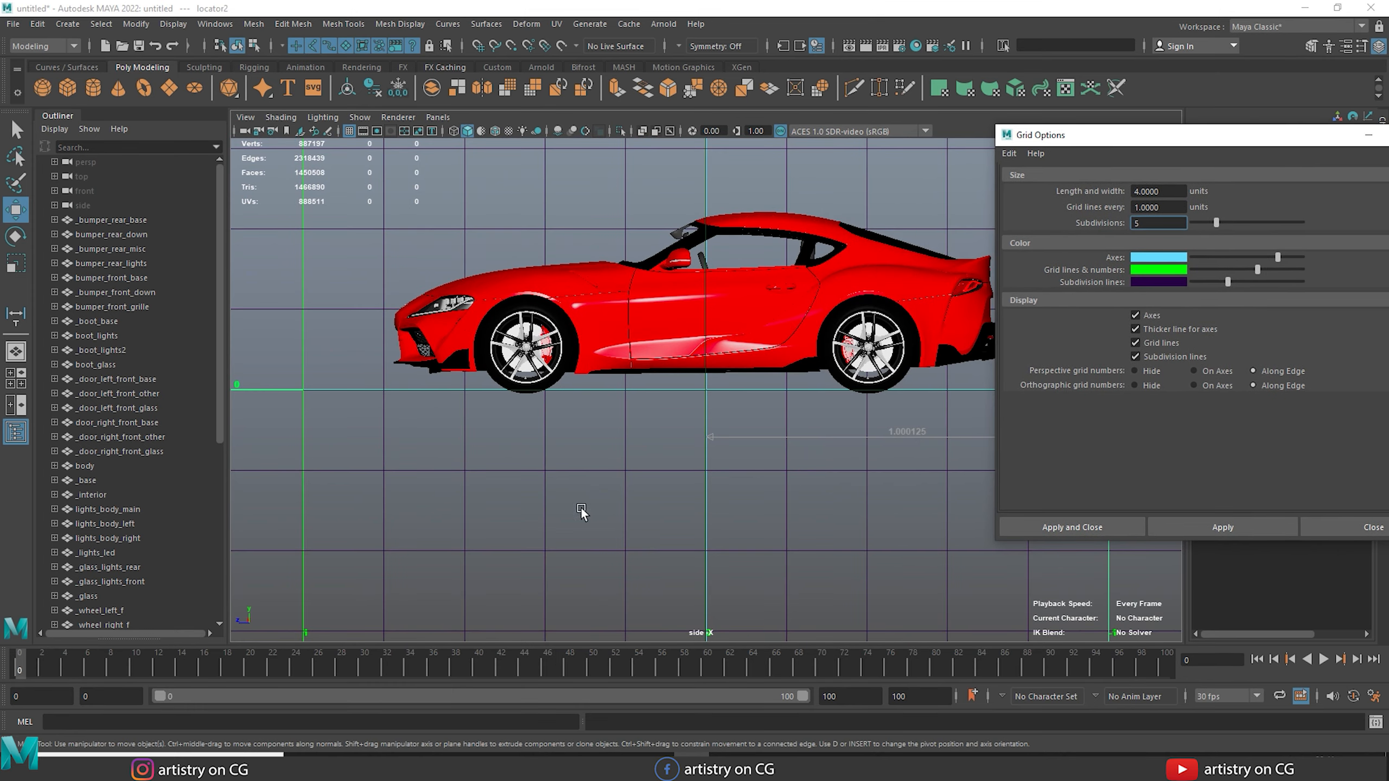
pyautogui.keyDown('alt'); pyautogui.moveTo(765, 442); pyautogui.dragTo(596, 431, button='right'); pyautogui.keyUp('alt')
pyautogui.scroll(-9, 597, 430)
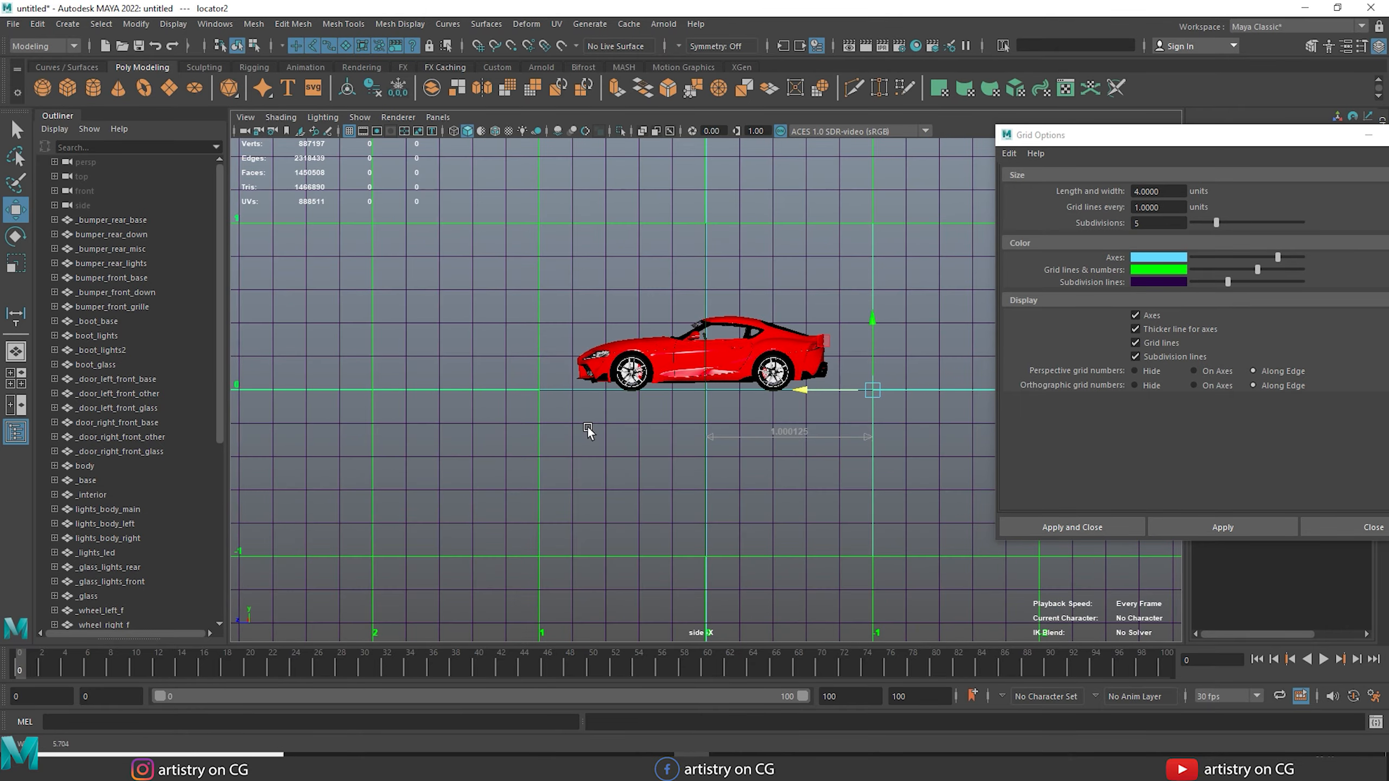
pyautogui.scroll(-10, 608, 432)
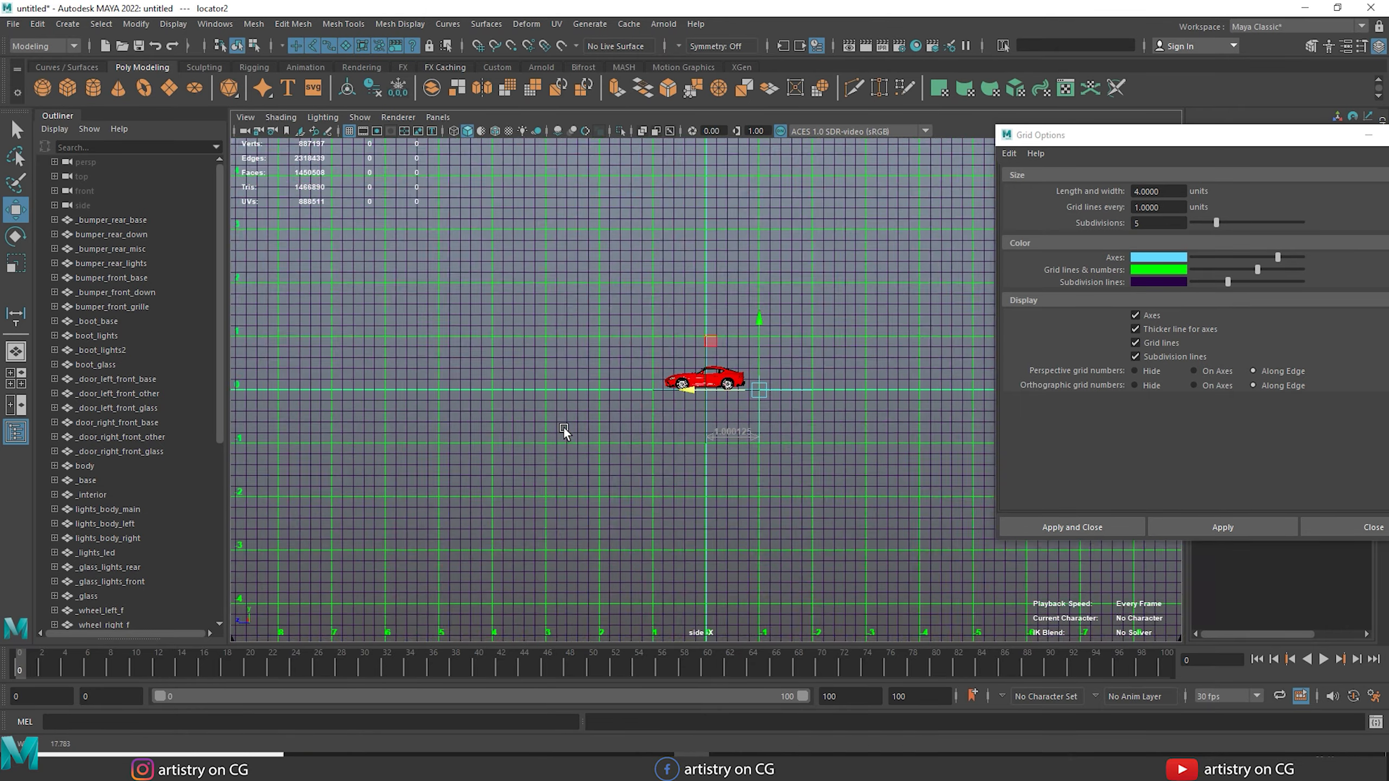
pyautogui.scroll(8, 579, 436)
# Step: Reset the grid options to their defaults, apply them, and return to the perspective view
pyautogui.click(1010, 153)
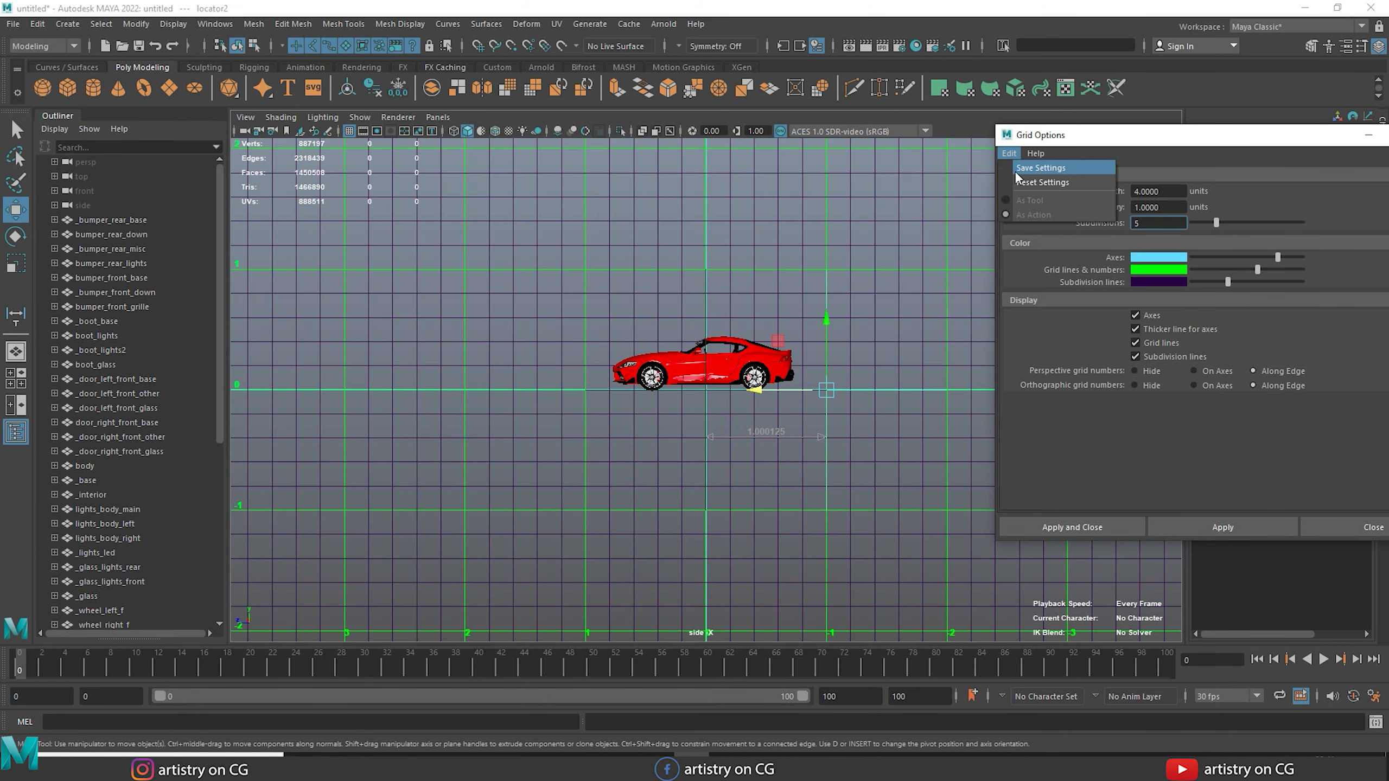
pyautogui.click(1026, 184)
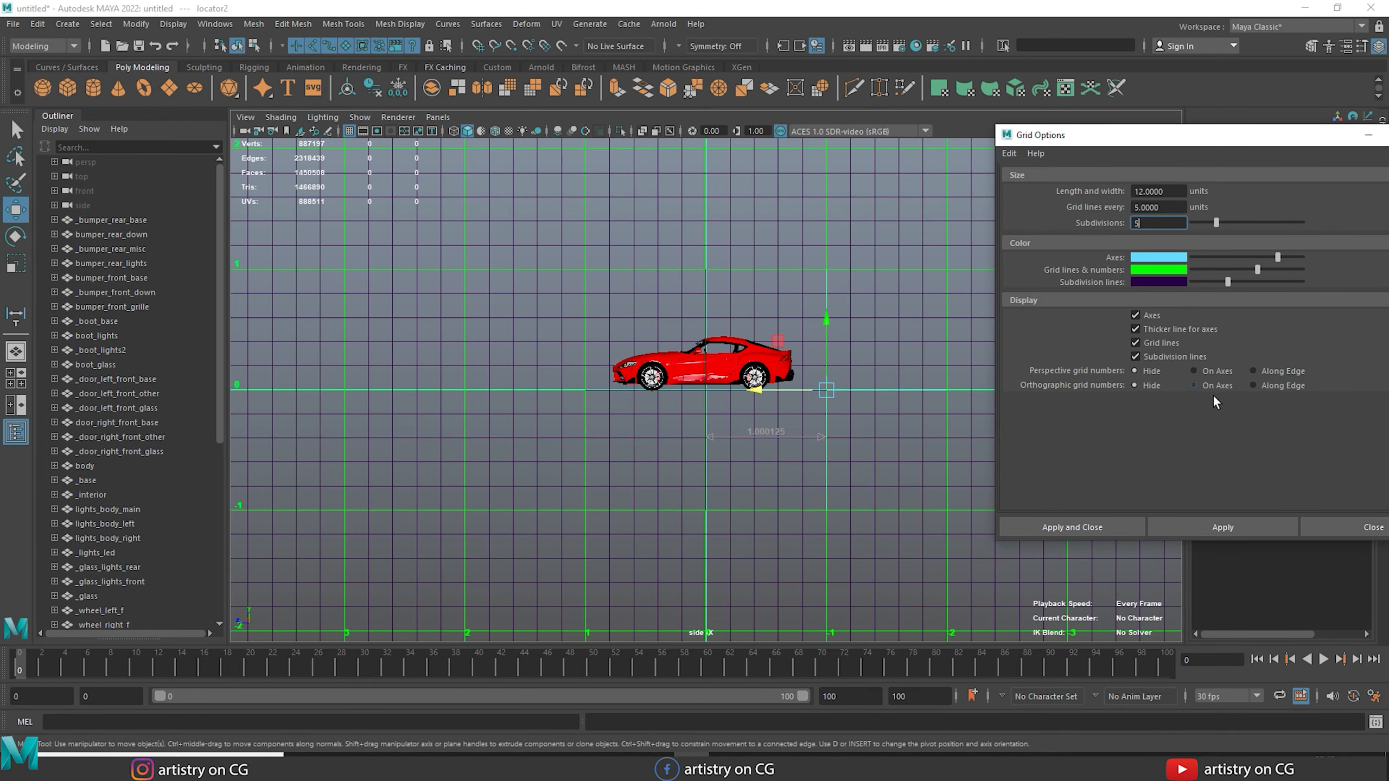
pyautogui.click(1221, 529)
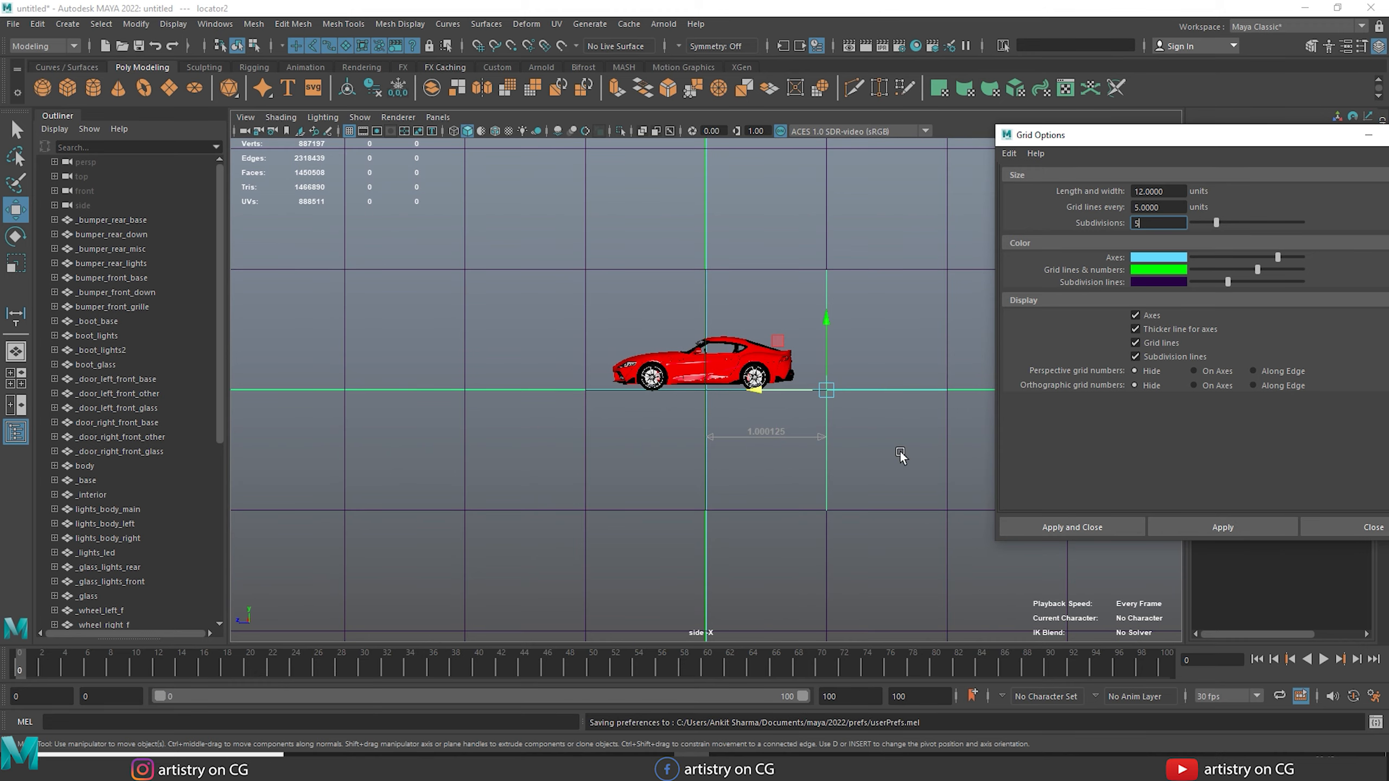
pyautogui.rightClick(714, 459)
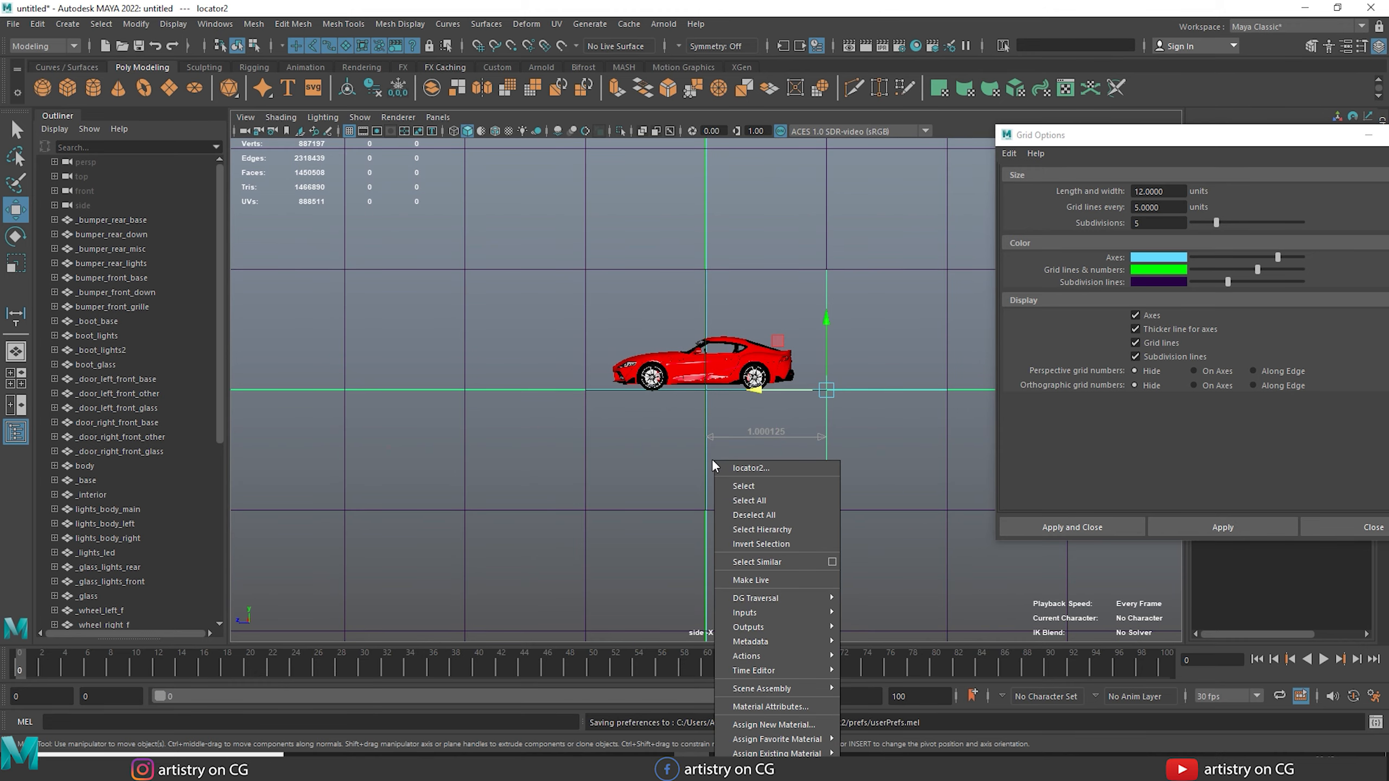
pyautogui.press('space')
pyautogui.moveTo(693, 441); pyautogui.dragTo(722, 413)
pyautogui.keyDown('alt'); pyautogui.moveTo(558, 433); pyautogui.dragTo(734, 390); pyautogui.keyUp('alt')
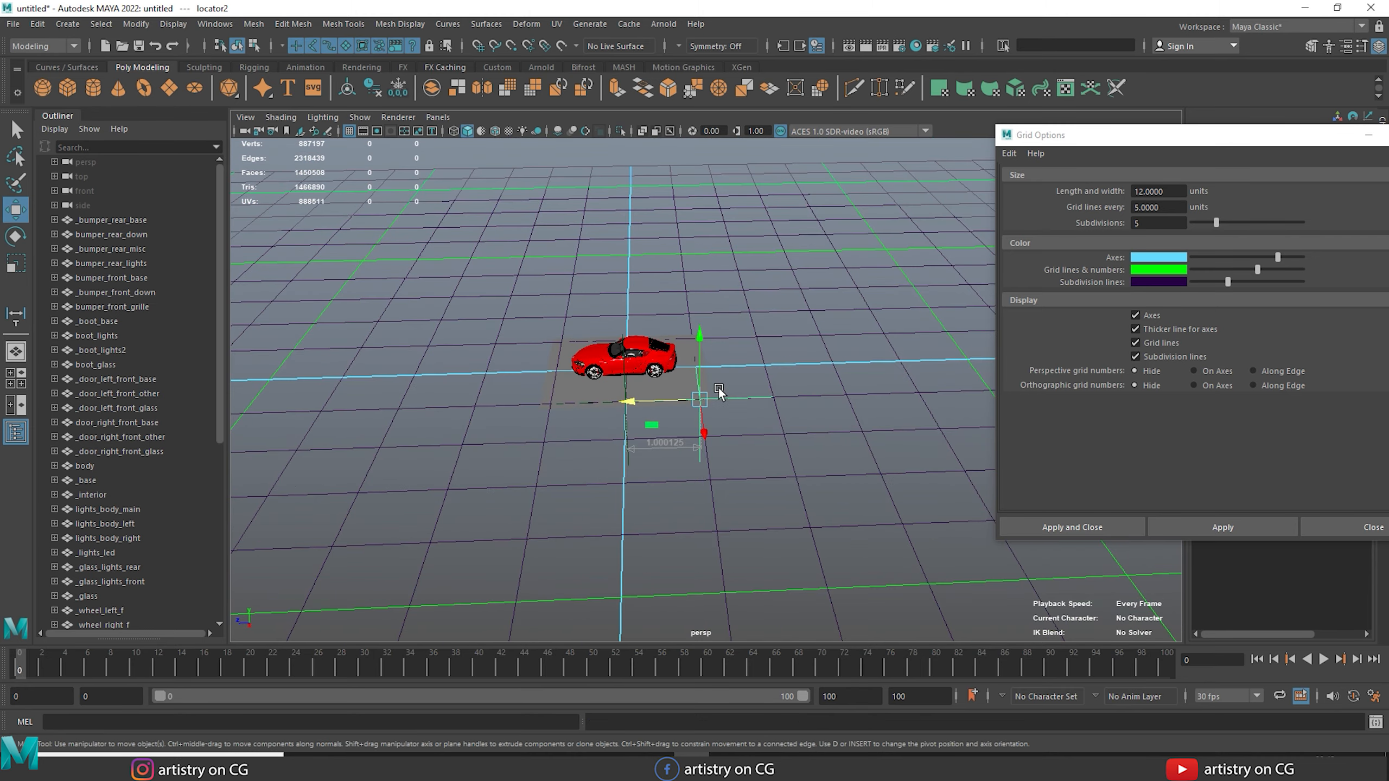
pyautogui.keyDown('alt'); pyautogui.moveTo(752, 407); pyautogui.dragTo(700, 424, button='middle'); pyautogui.keyUp('alt')
# Step: Set the grid colours to dark green axes, grey grid lines and numbers, and dark grey subdivision lines, and apply them
pyautogui.moveTo(1279, 258); pyautogui.dragTo(1207, 271)
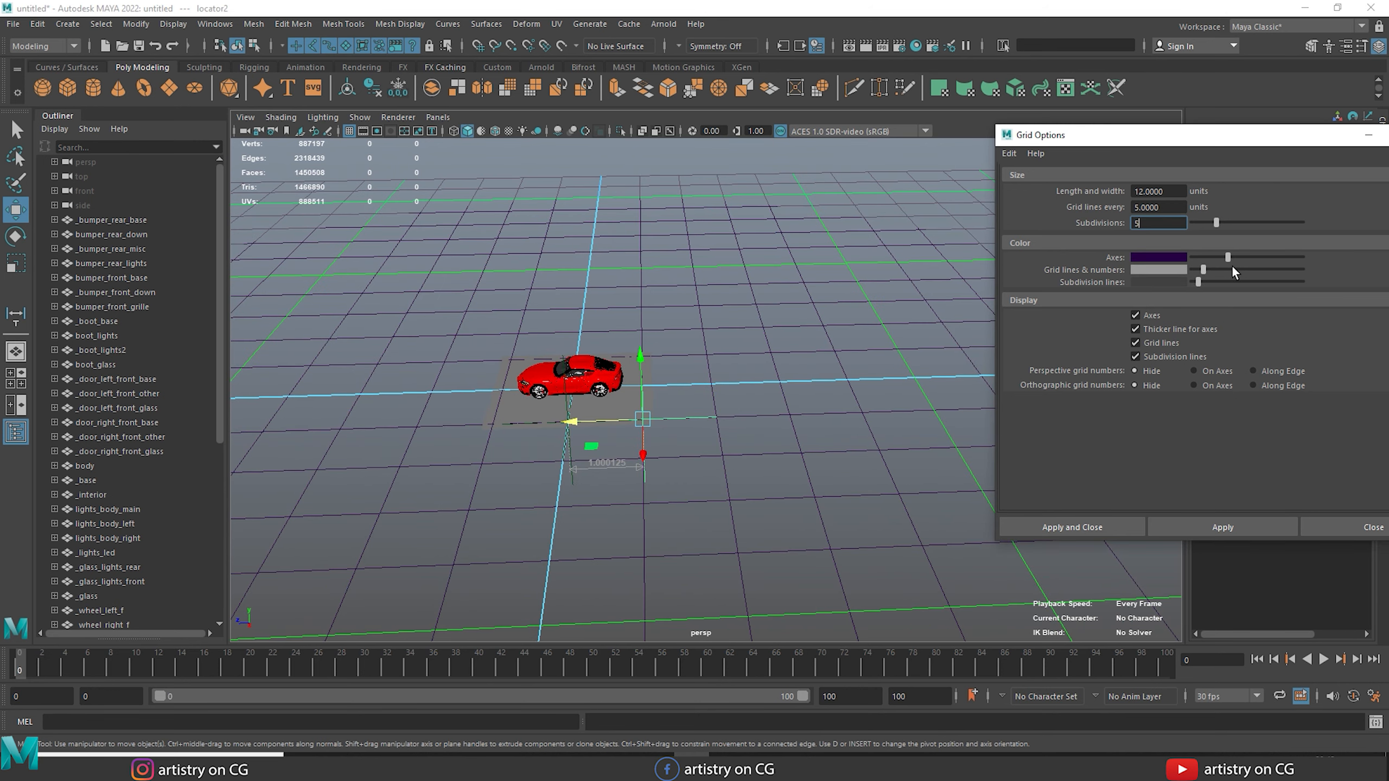
pyautogui.moveTo(1232, 264); pyautogui.dragTo(1227, 265)
pyautogui.click(1244, 527)
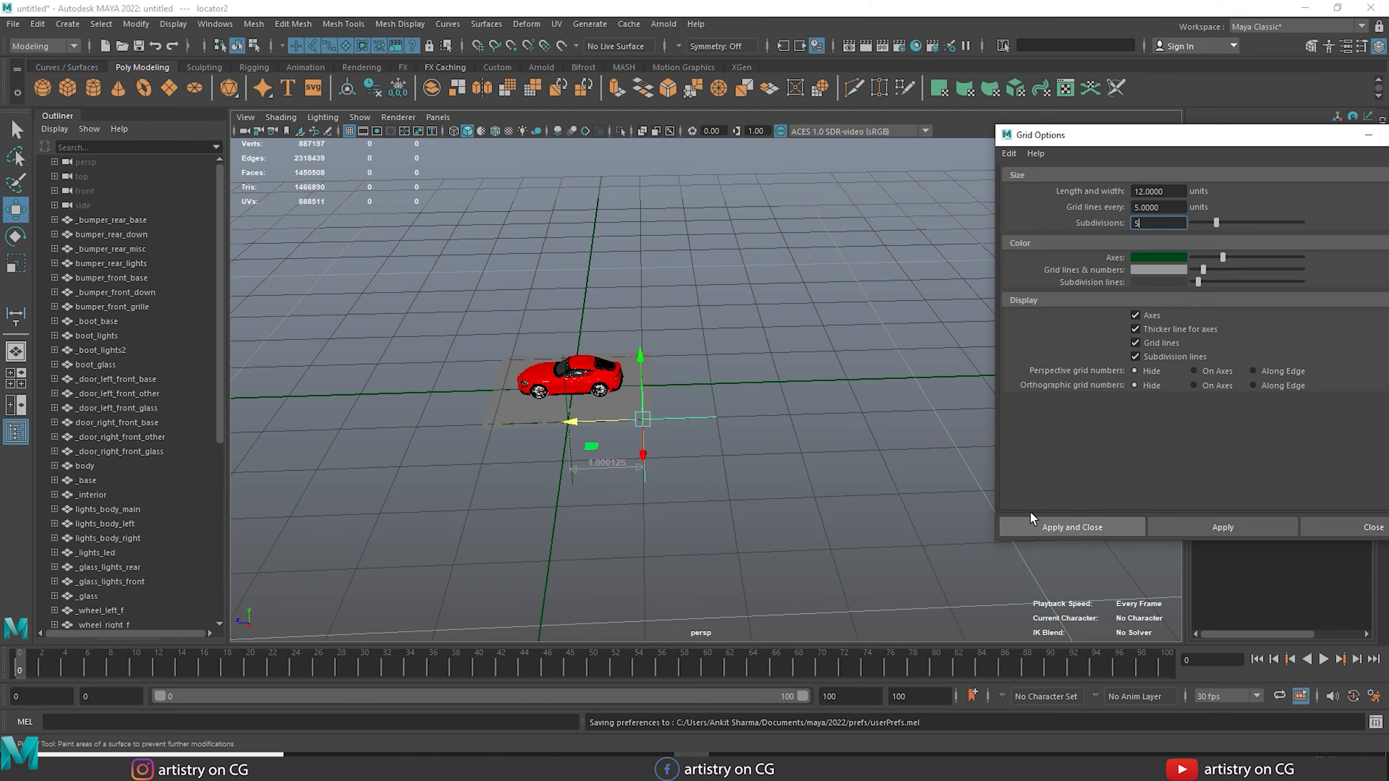
# Step: Check the restored grid around the car, reapply its settings, and close the Grid Options window
pyautogui.keyDown('alt'); pyautogui.moveTo(810, 465); pyautogui.dragTo(709, 480, button='right'); pyautogui.keyUp('alt')
pyautogui.keyDown('alt'); pyautogui.moveTo(710, 480); pyautogui.dragTo(961, 541); pyautogui.keyUp('alt')
pyautogui.scroll(4, 790, 515)
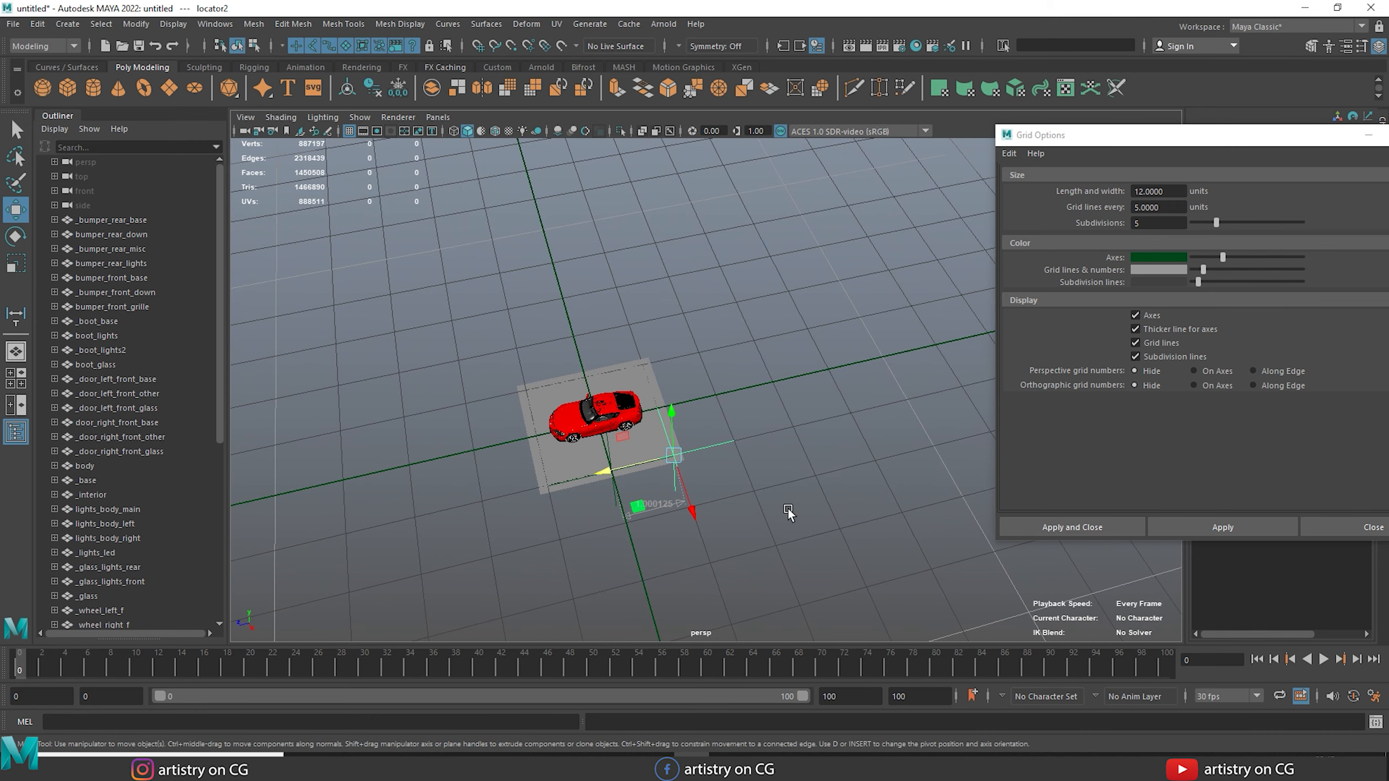
pyautogui.keyDown('alt'); pyautogui.moveTo(741, 533); pyautogui.dragTo(805, 378, button='middle'); pyautogui.keyUp('alt')
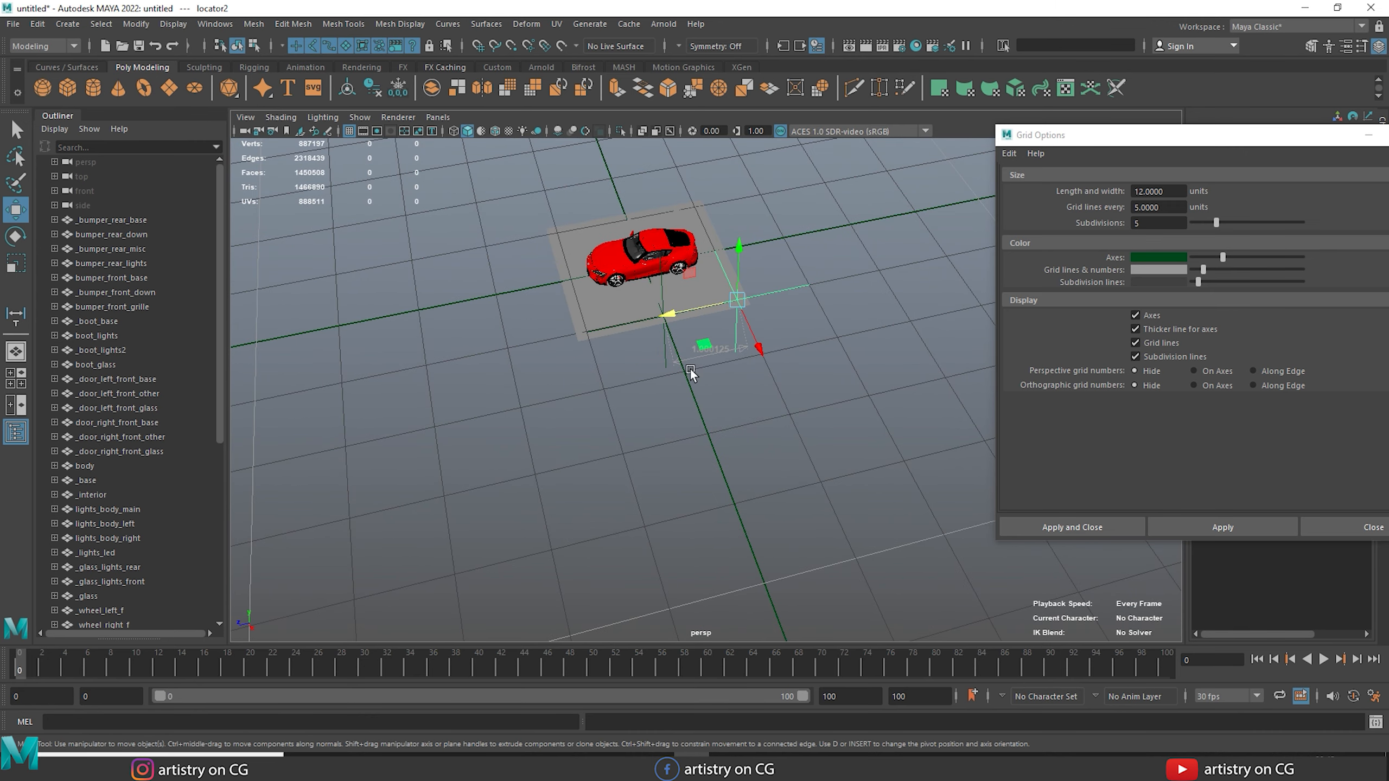
pyautogui.click(1222, 529)
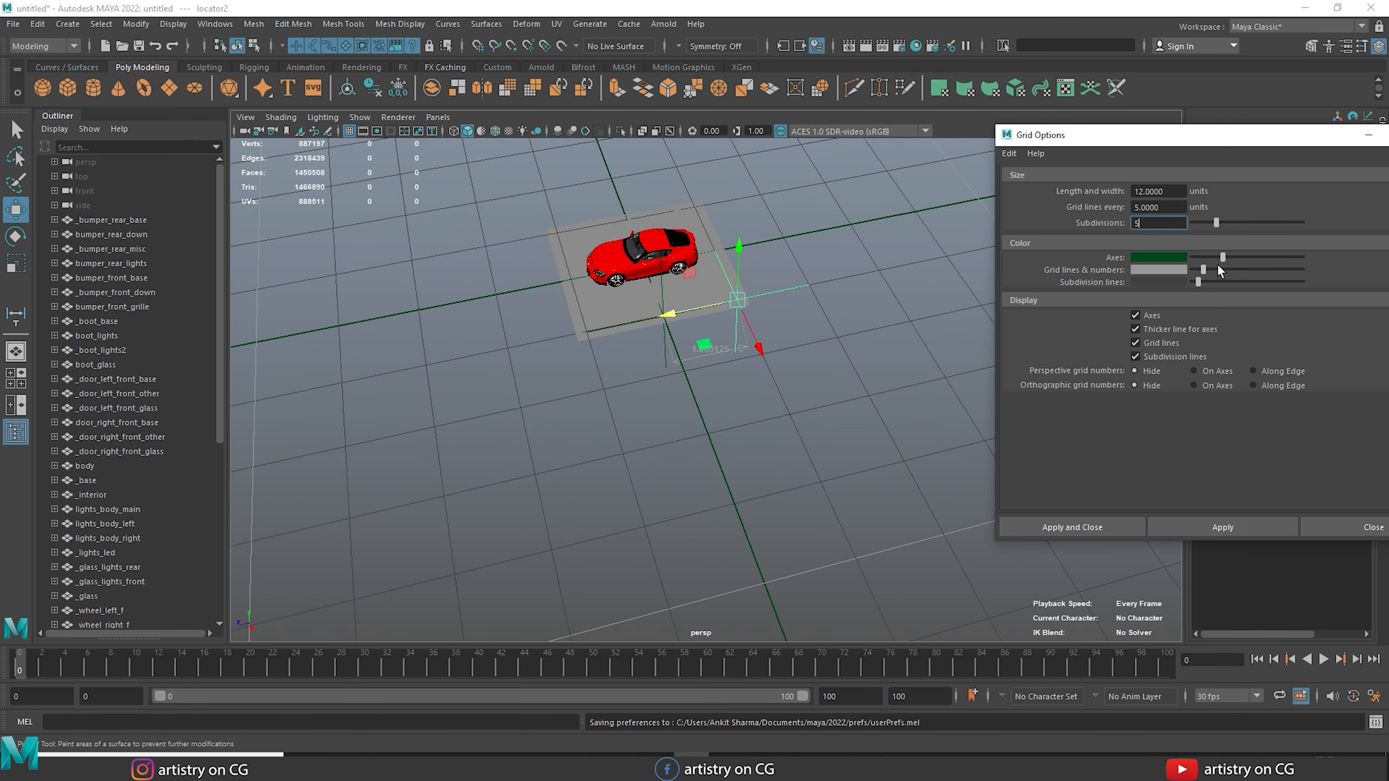
pyautogui.moveTo(1252, 141); pyautogui.dragTo(1110, 151)
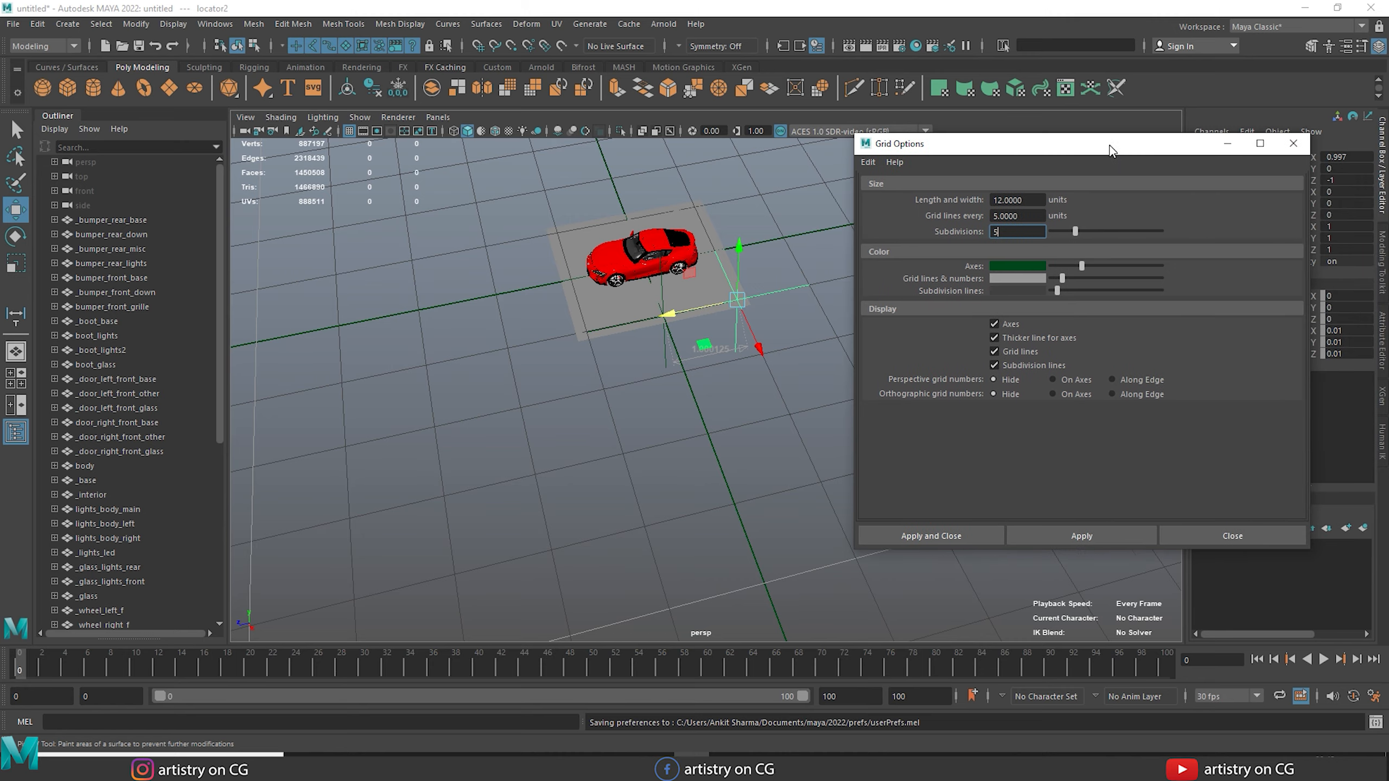
pyautogui.click(1294, 143)
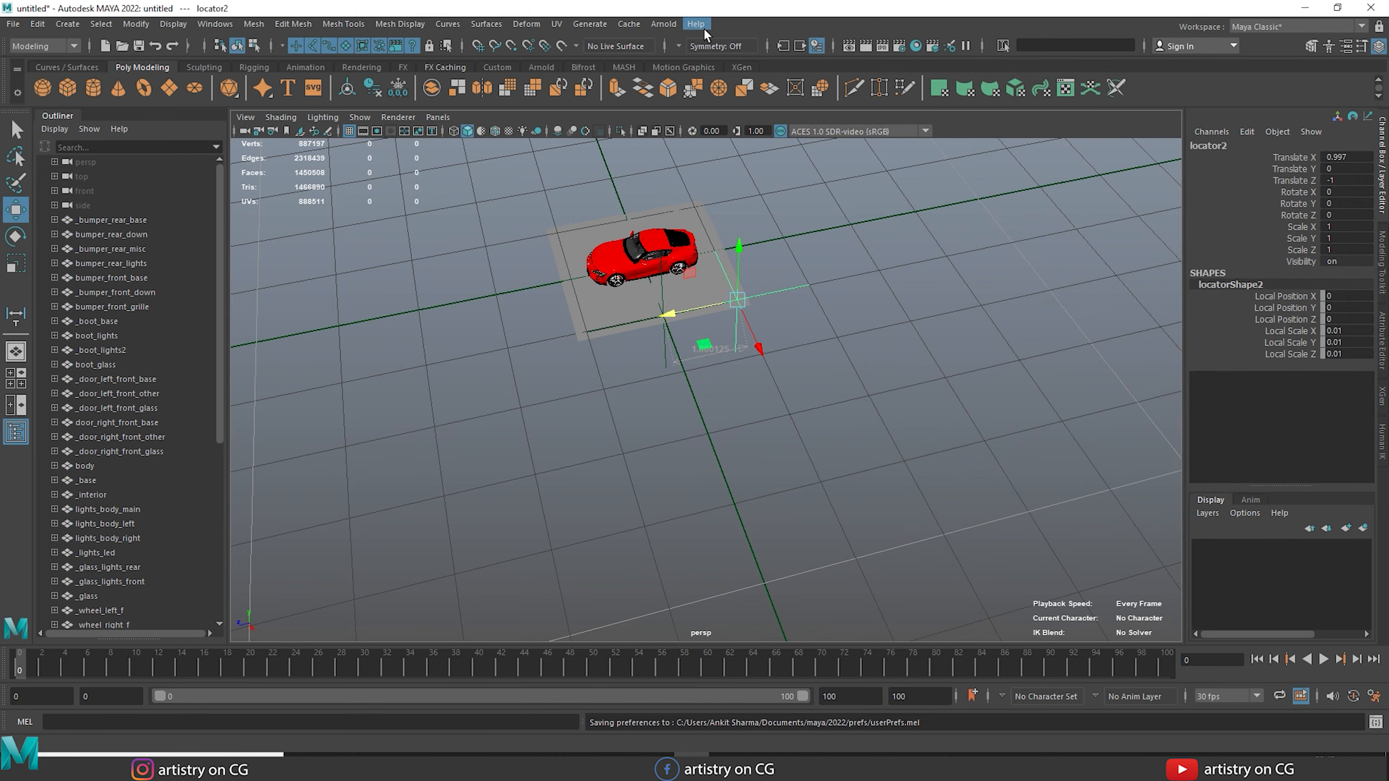
# Step: Search the program's menu items for "Grid" with Find Menu, then close the search window
pyautogui.keyDown('alt'); pyautogui.moveTo(546, 316); pyautogui.dragTo(597, 293); pyautogui.keyUp('alt')
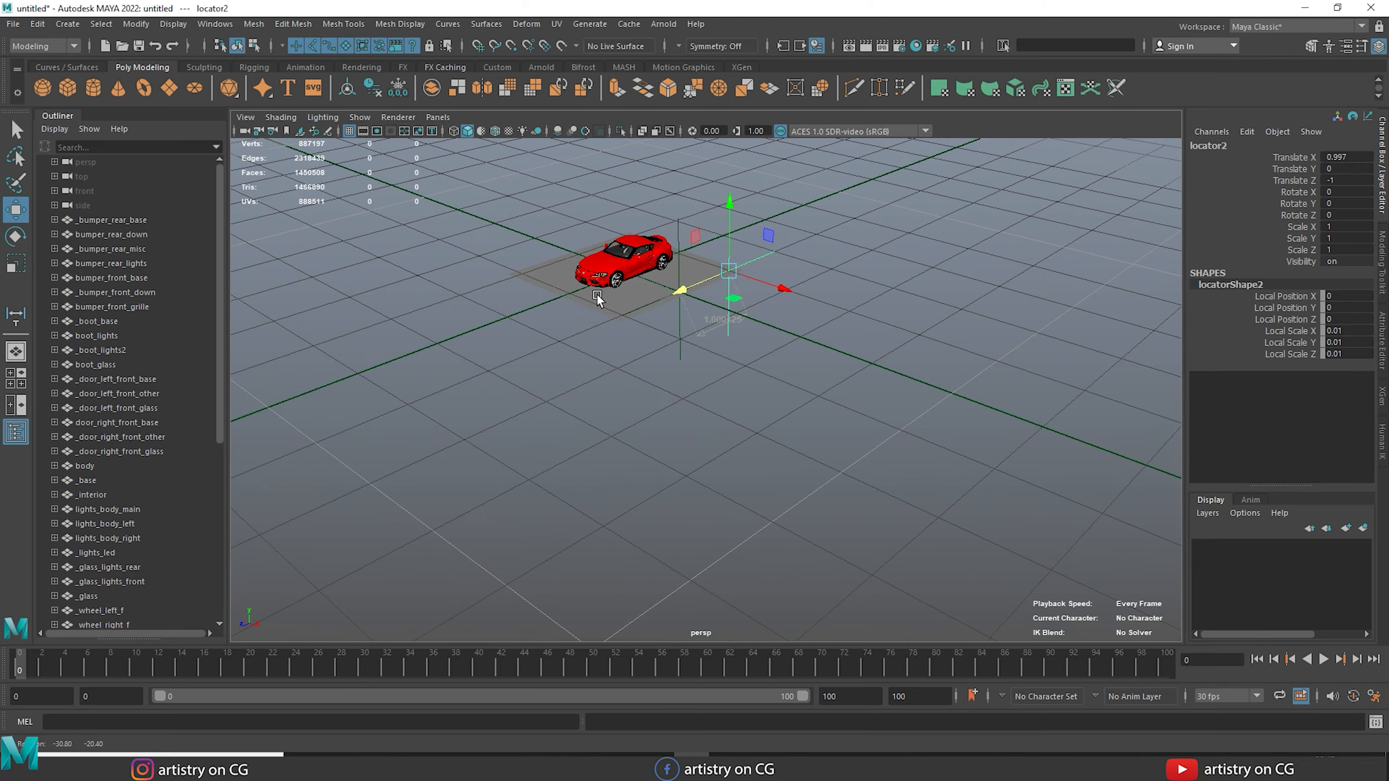
pyautogui.scroll(1, 679, 271)
pyautogui.keyDown('alt'); pyautogui.moveTo(679, 272); pyautogui.dragTo(816, 411, button='right'); pyautogui.keyUp('alt')
pyautogui.keyDown('alt'); pyautogui.moveTo(647, 267); pyautogui.dragTo(746, 536, button='middle'); pyautogui.keyUp('alt')
pyautogui.click(704, 25)
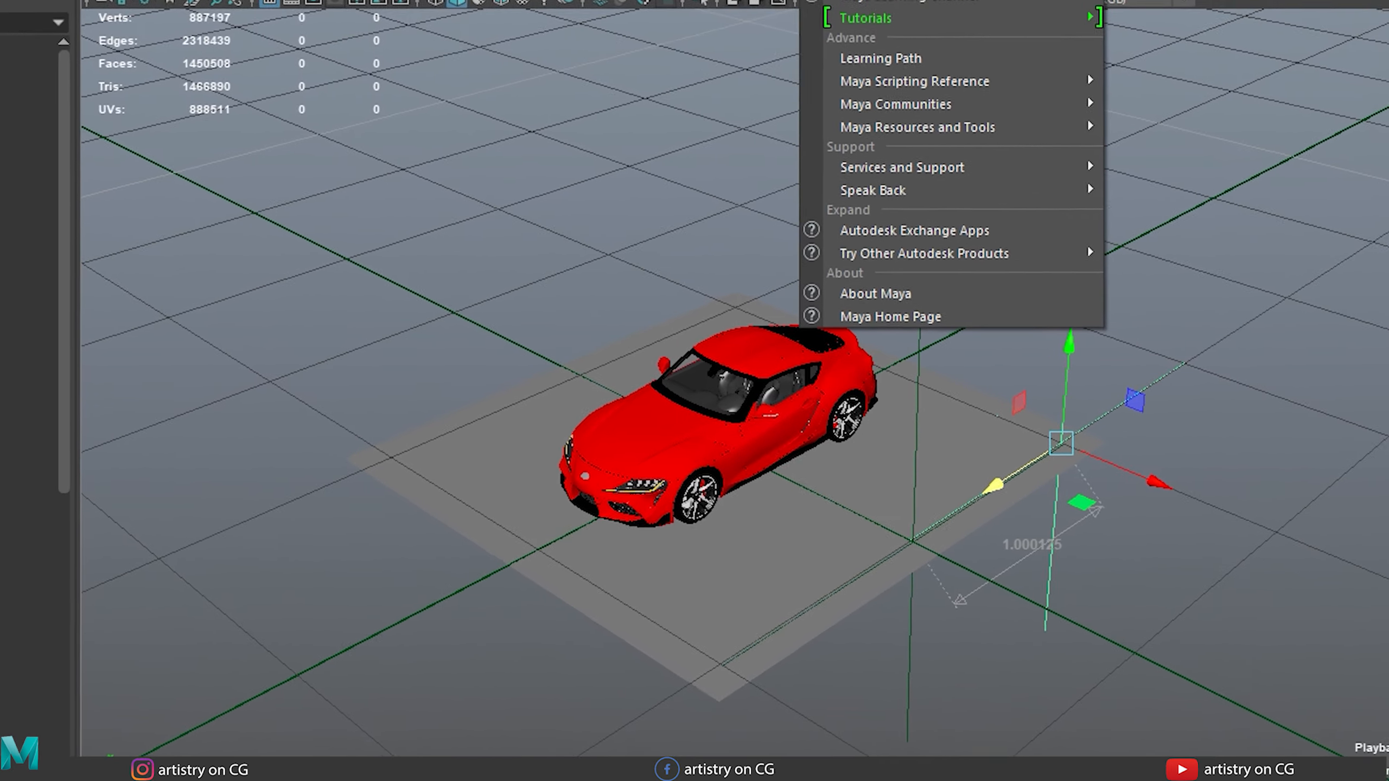
pyautogui.click(716, 43)
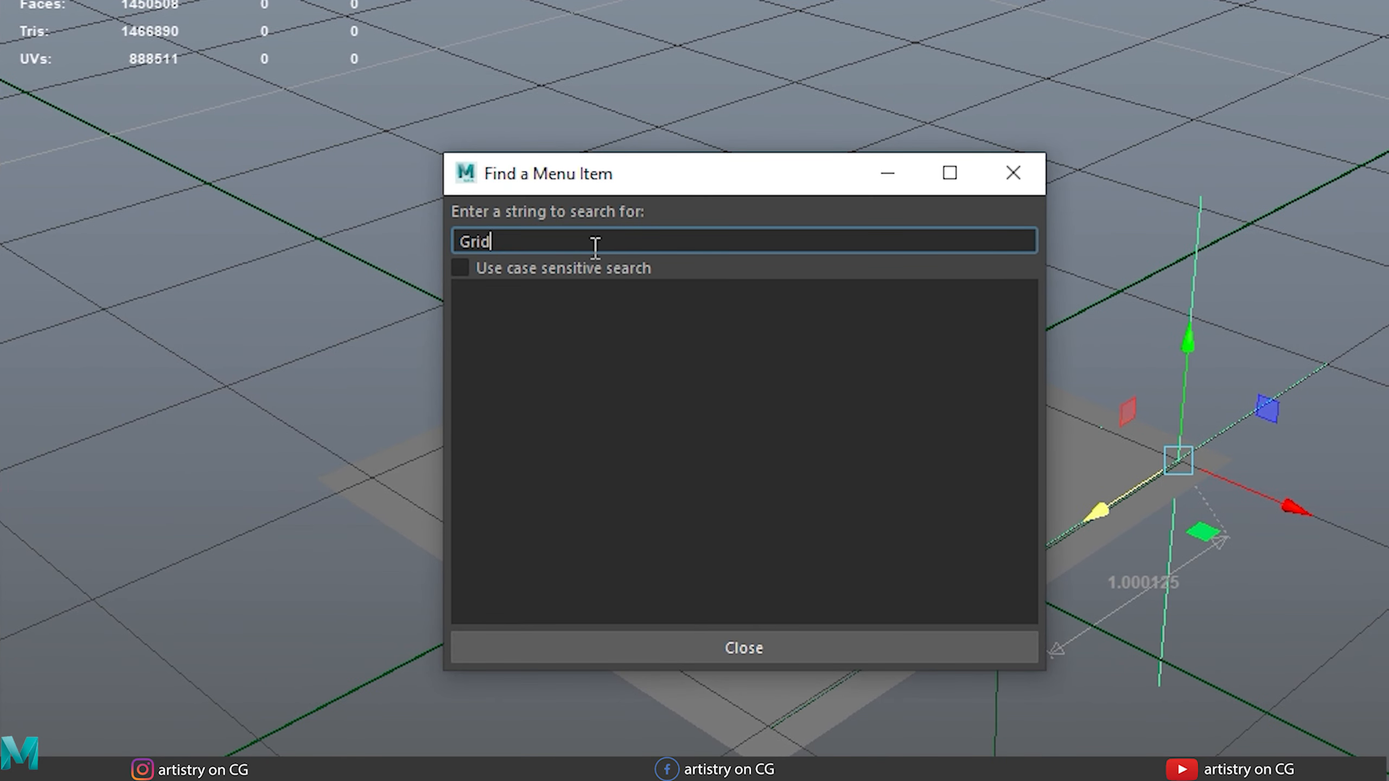
pyautogui.press('Return')
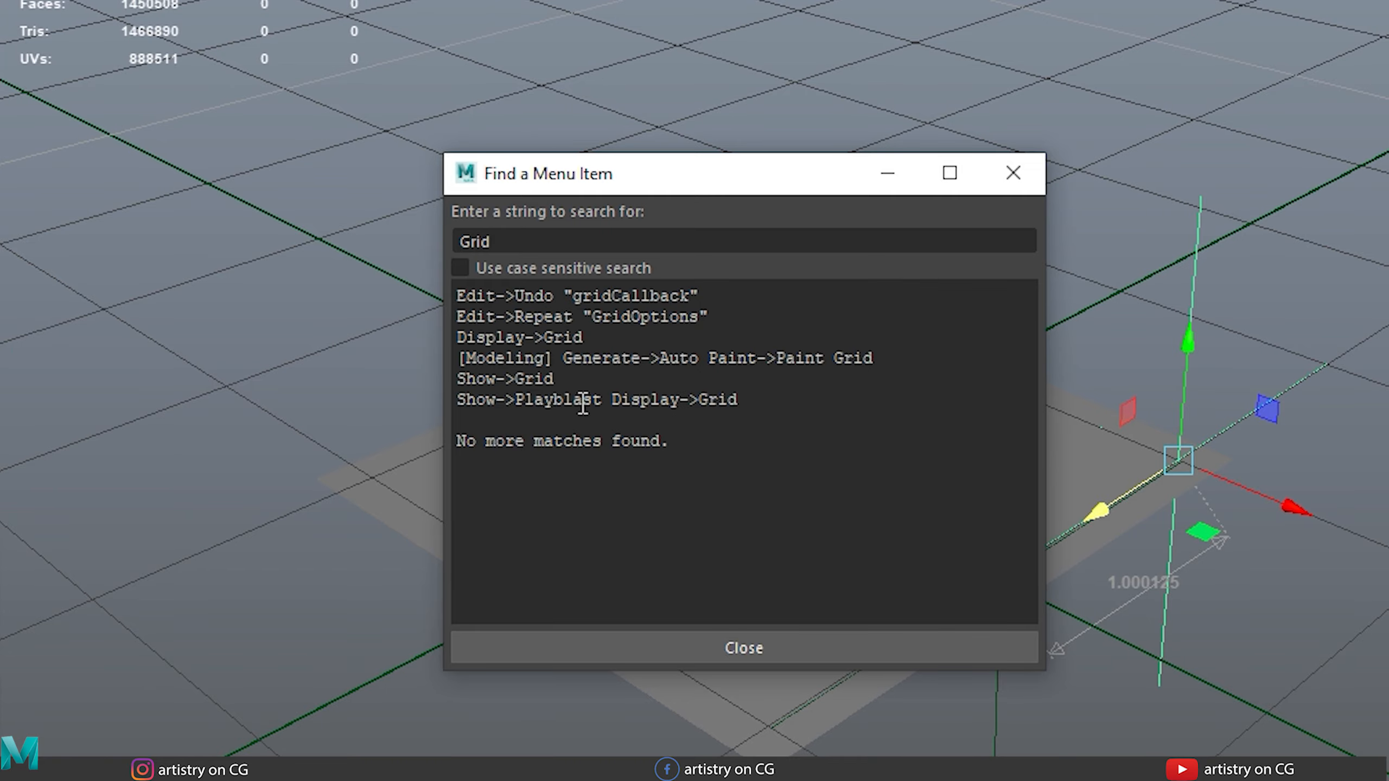
pyautogui.click(716, 649)
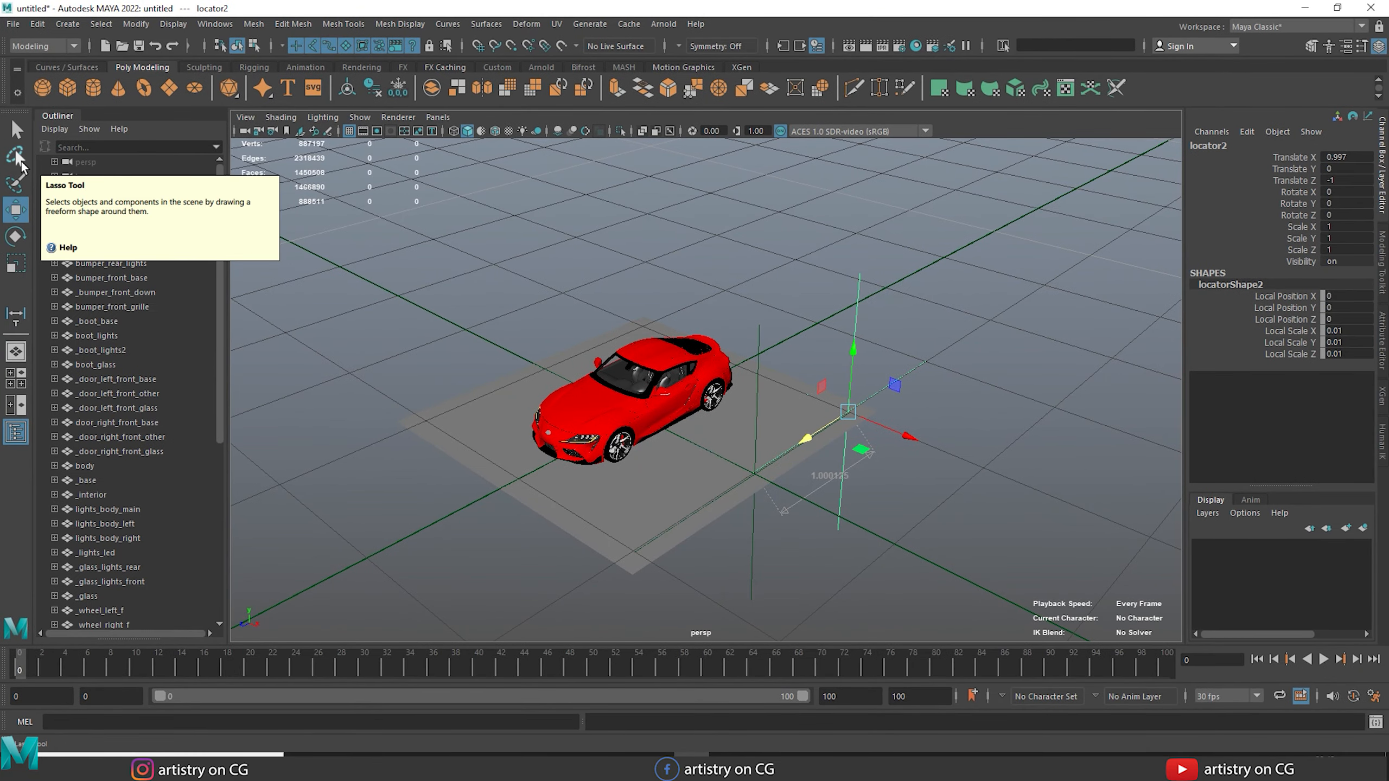
pyautogui.click(695, 24)
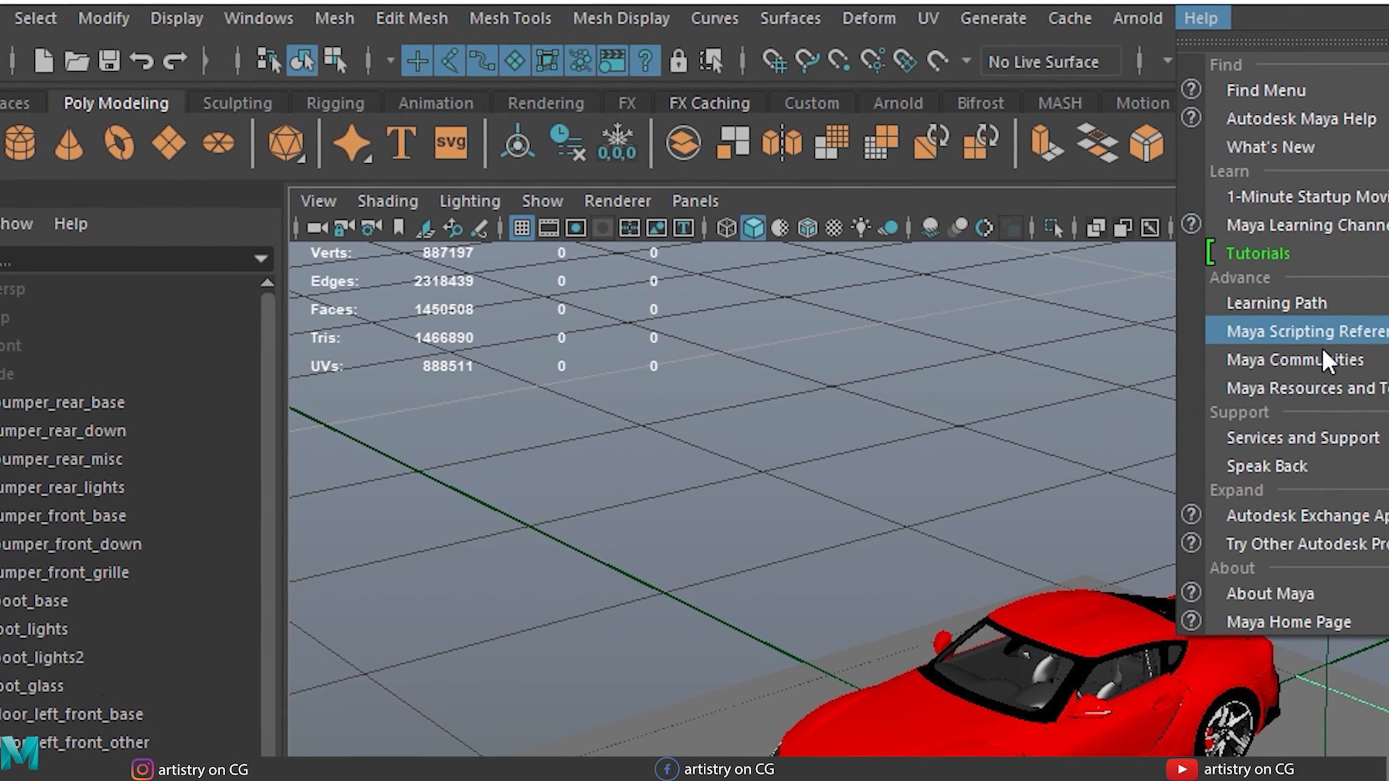
pyautogui.click(1010, 444)
pyautogui.click(1038, 455)
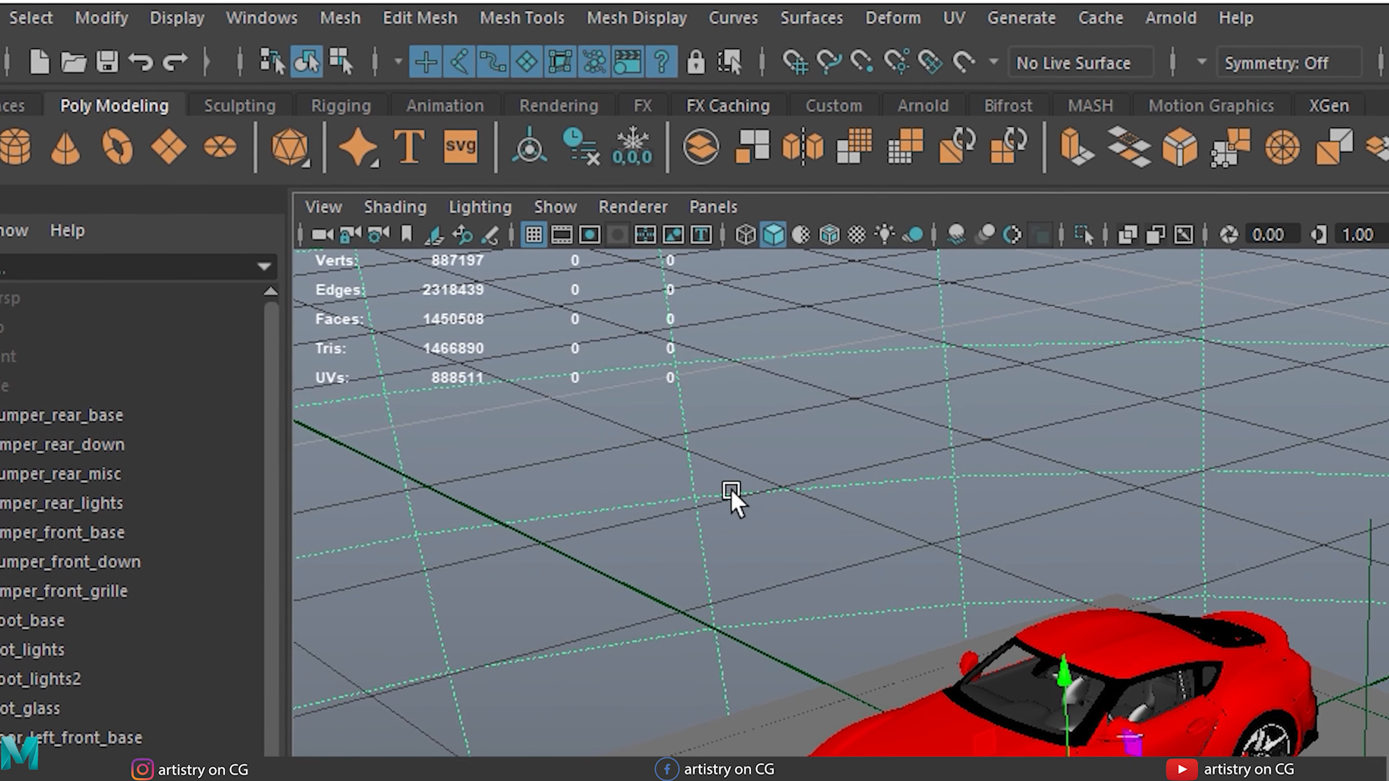
# Step: Hide the Animation Details and Camera Names heads-up displays in the viewport
pyautogui.click(176, 18)
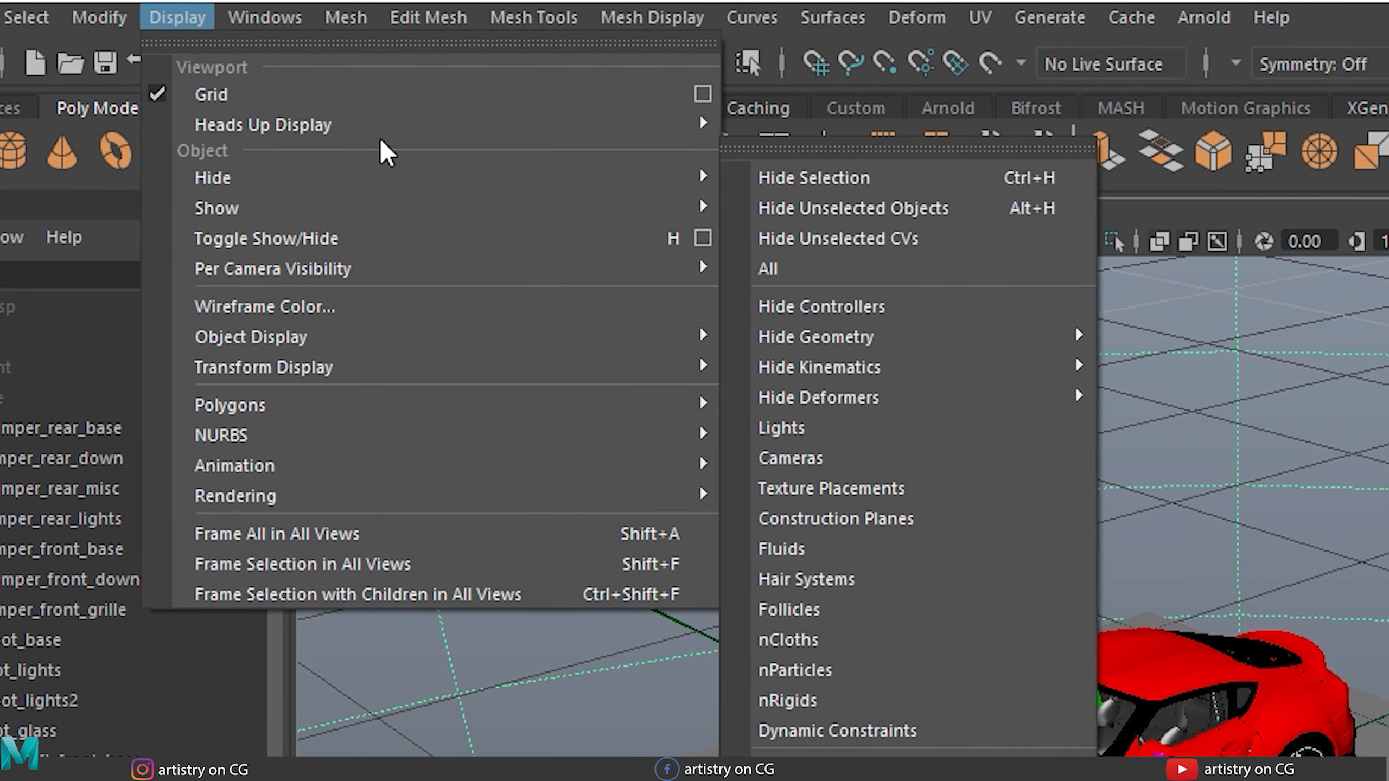
pyautogui.moveTo(522, 141)
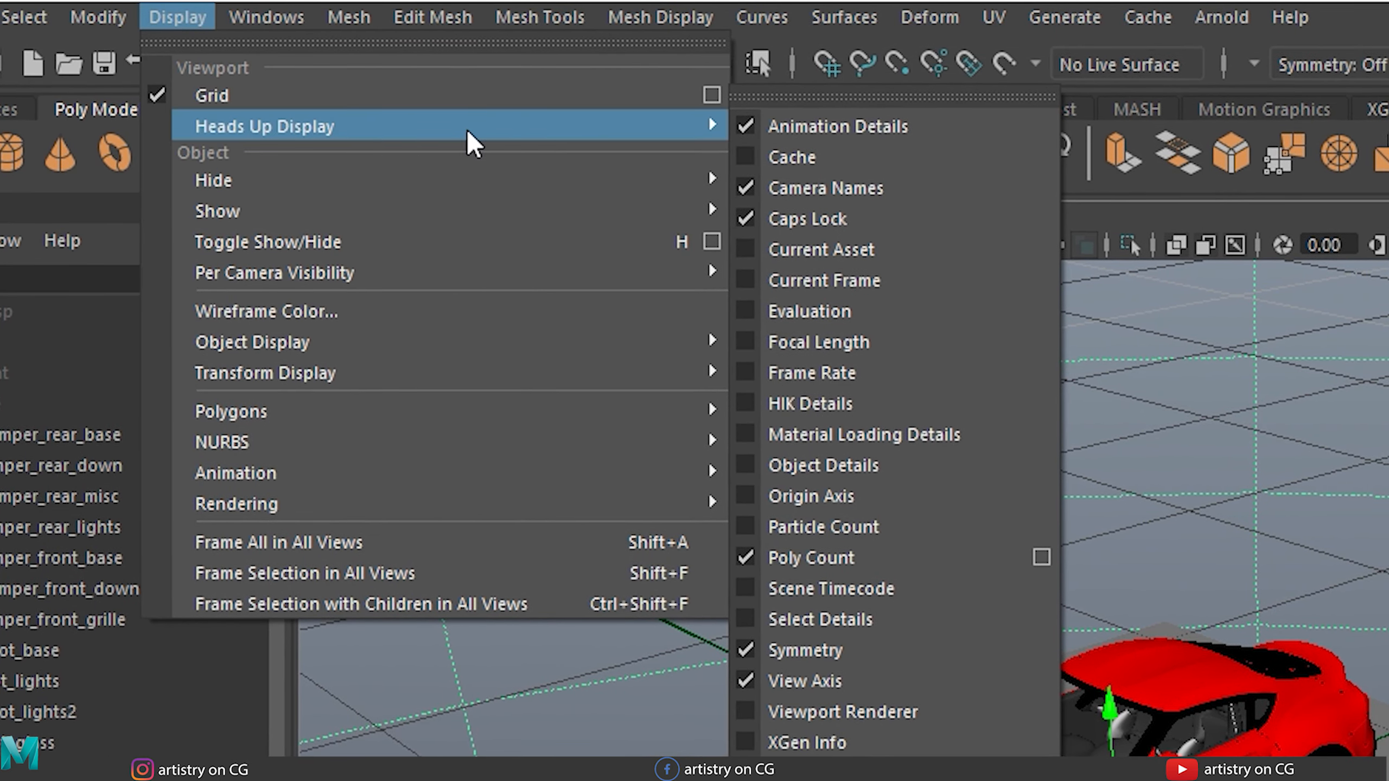
pyautogui.click(747, 129)
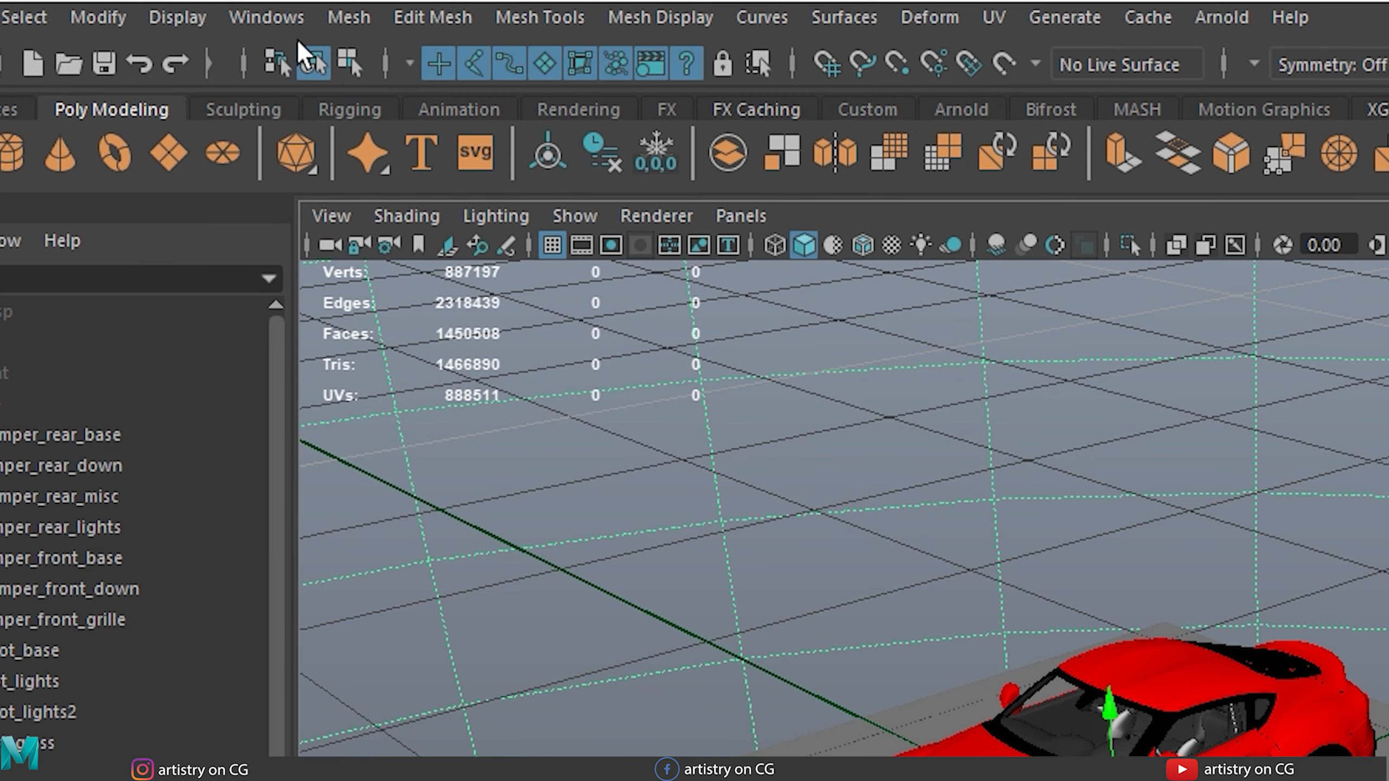
pyautogui.click(266, 17)
pyautogui.moveTo(381, 125)
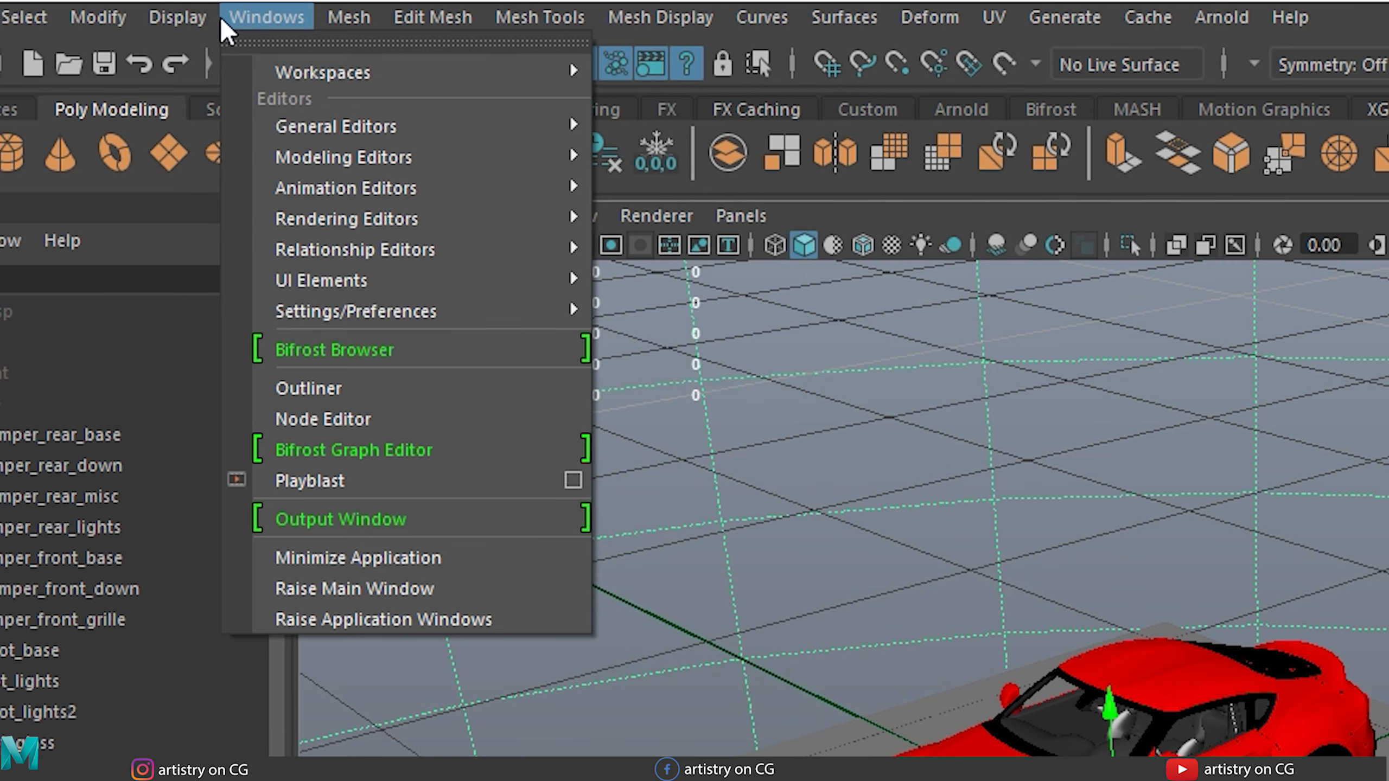
pyautogui.moveTo(178, 17)
pyautogui.moveTo(295, 127)
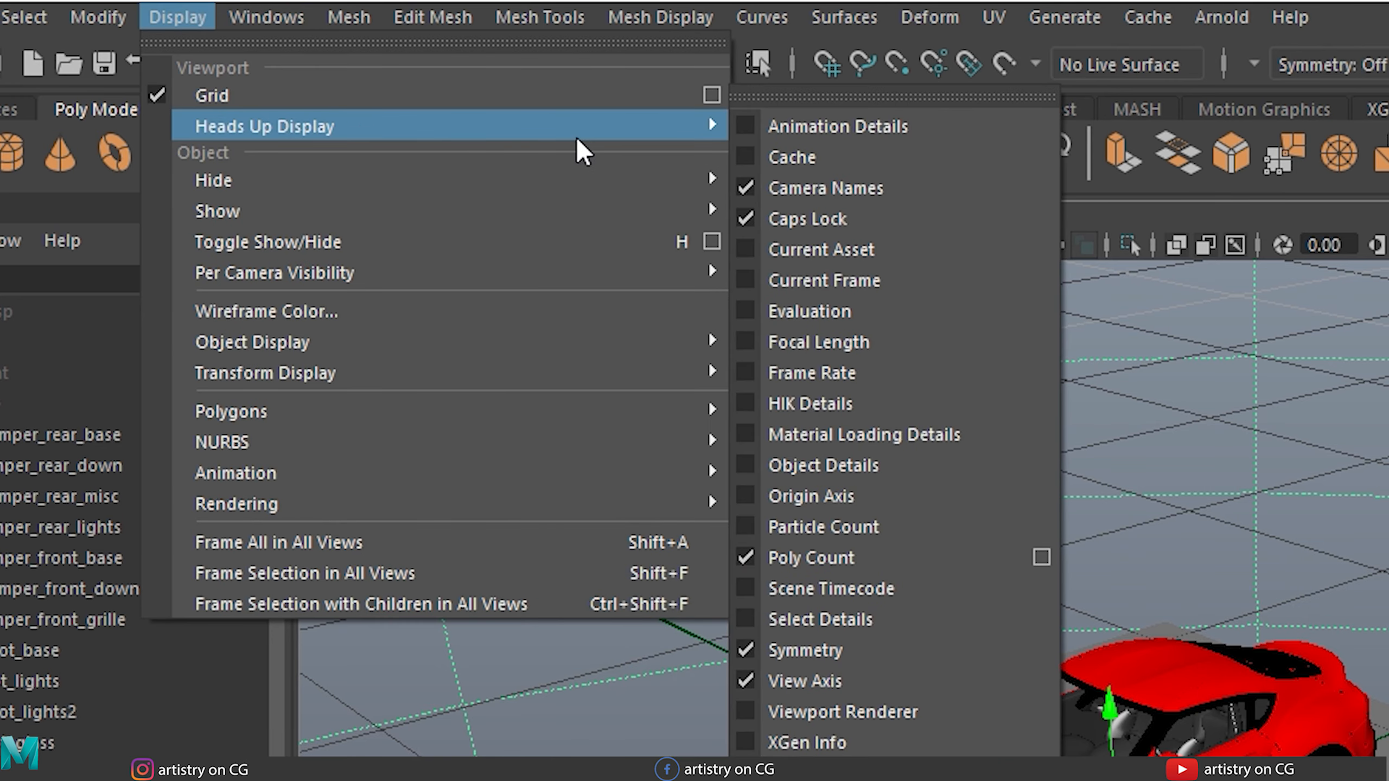
pyautogui.click(803, 186)
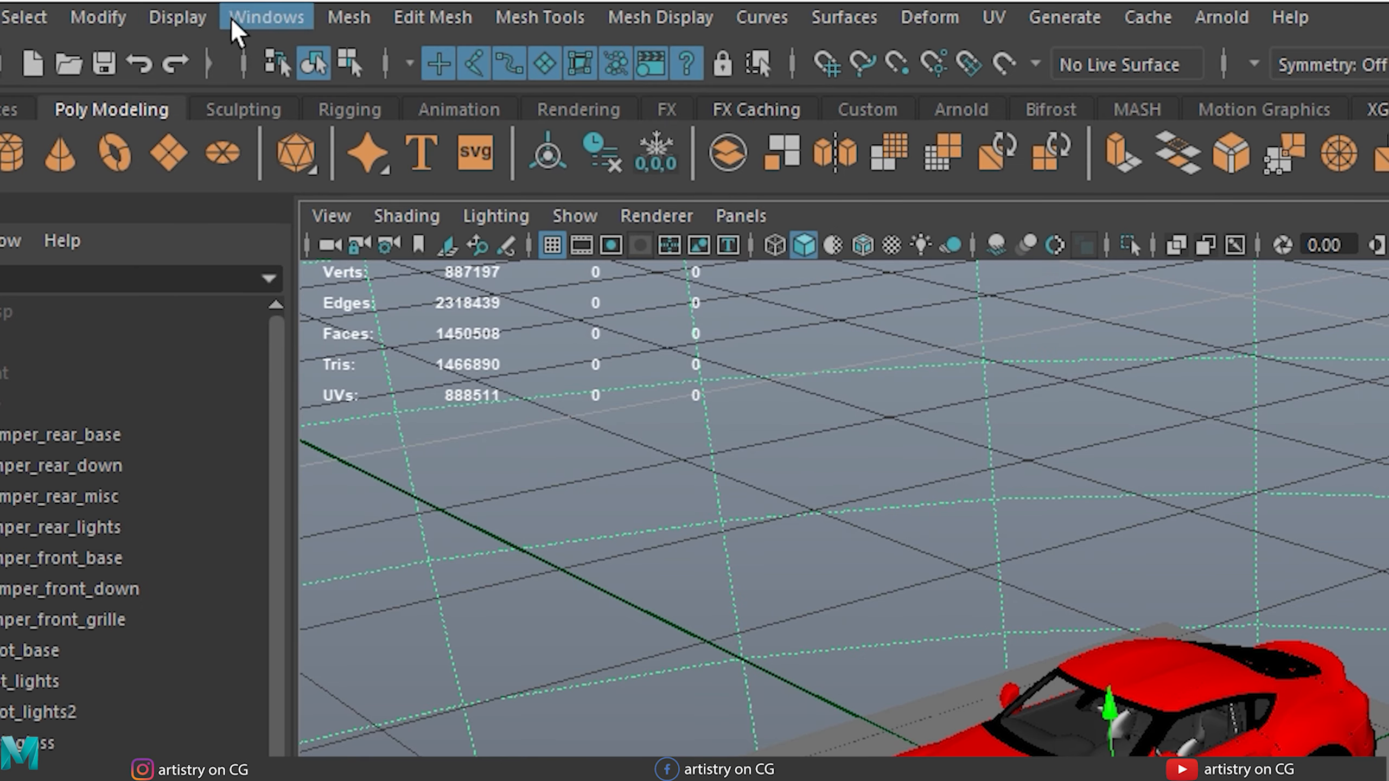
# Step: Turn the Camera Names and Animation Details heads-up displays back on
pyautogui.click(177, 17)
pyautogui.moveTo(295, 127)
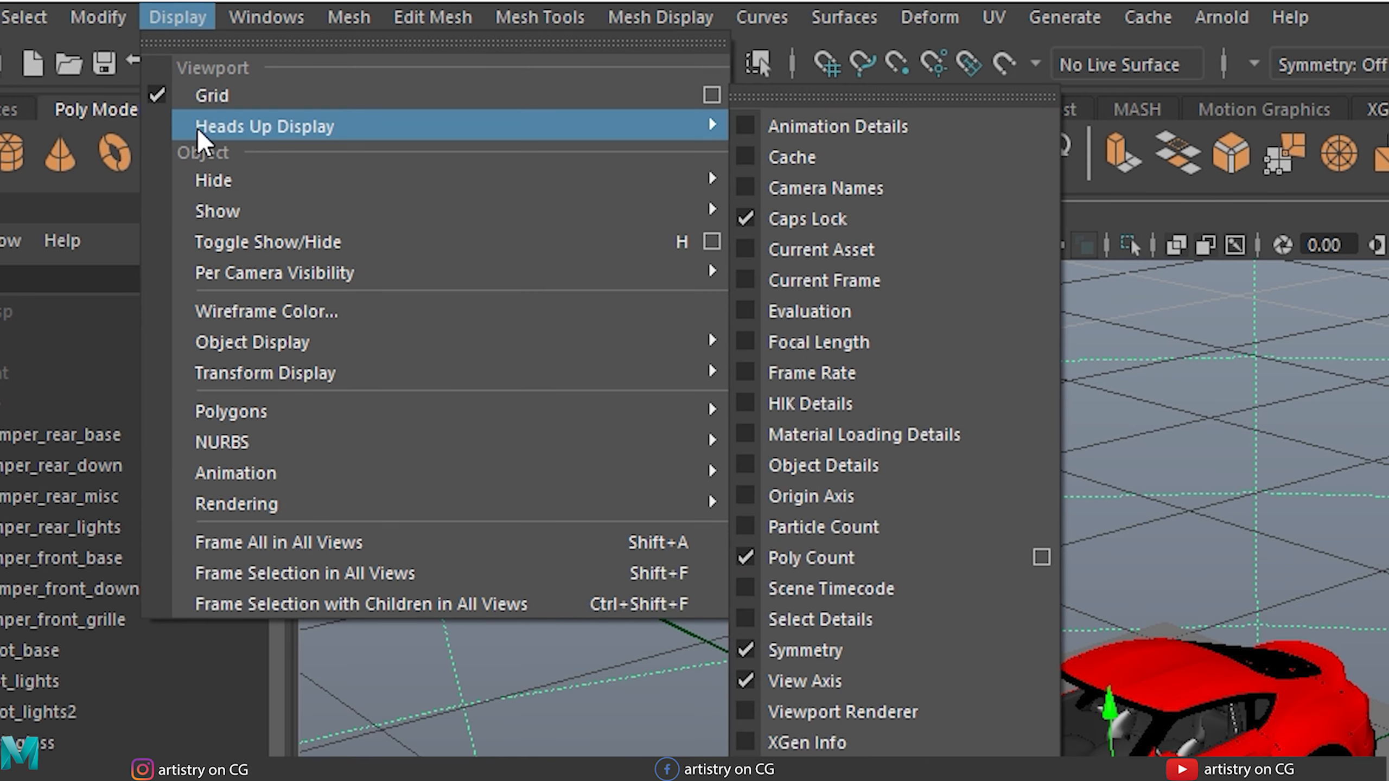
pyautogui.click(790, 191)
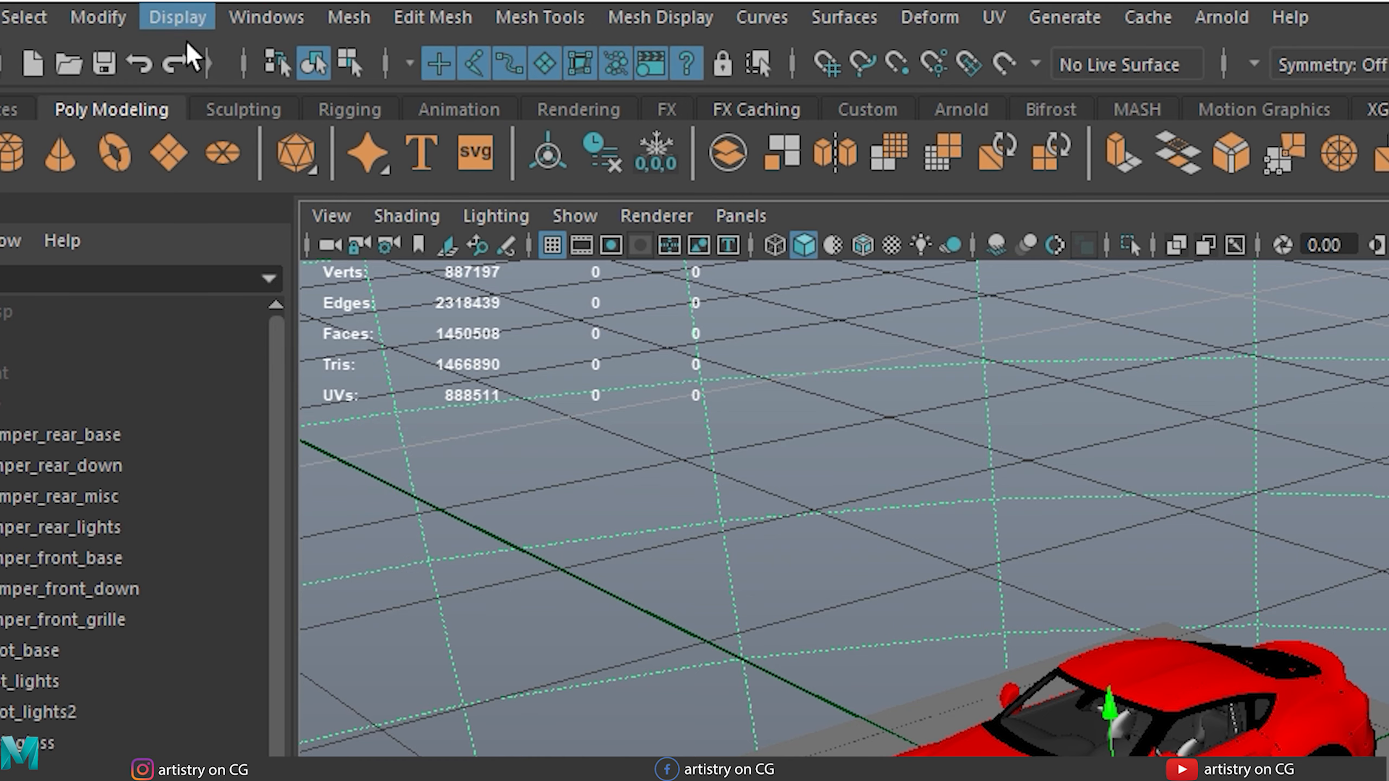
pyautogui.click(177, 17)
pyautogui.moveTo(235, 132)
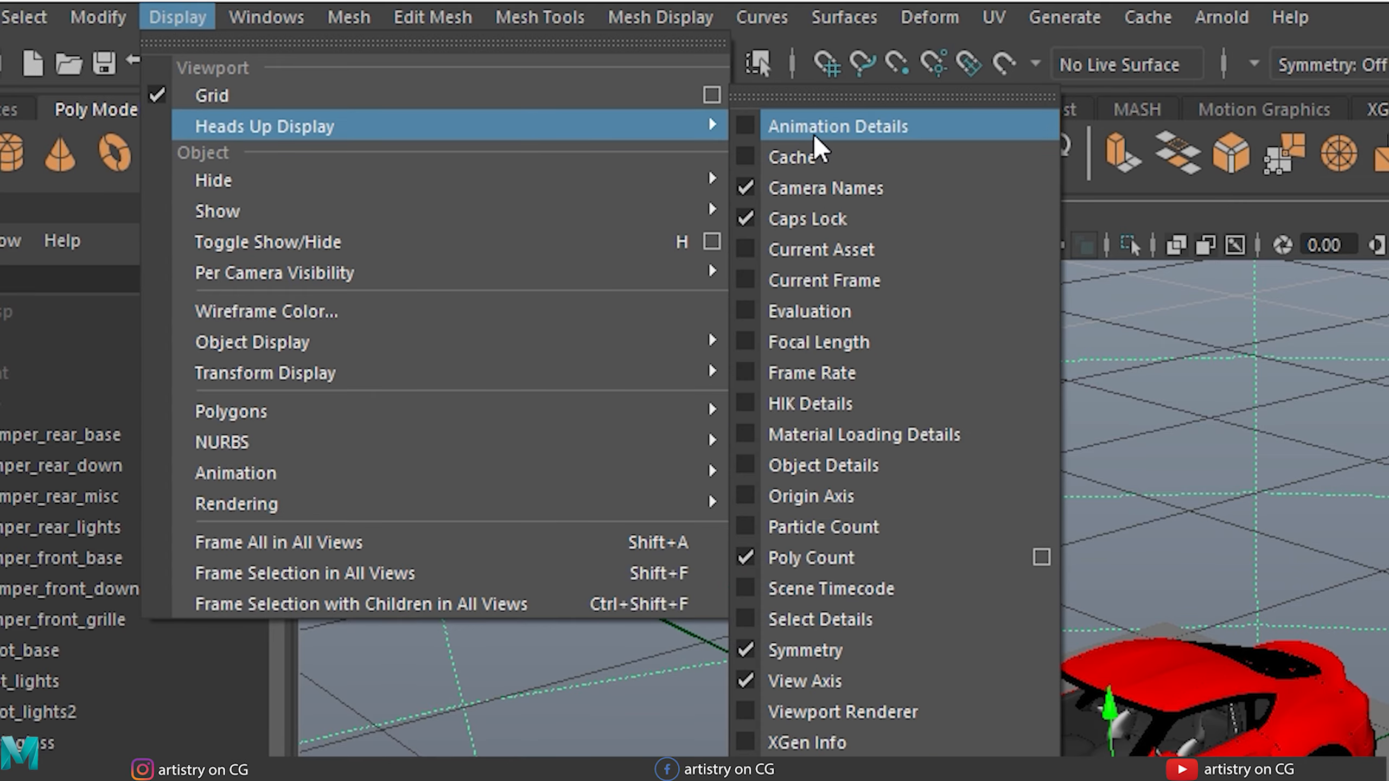
pyautogui.click(831, 137)
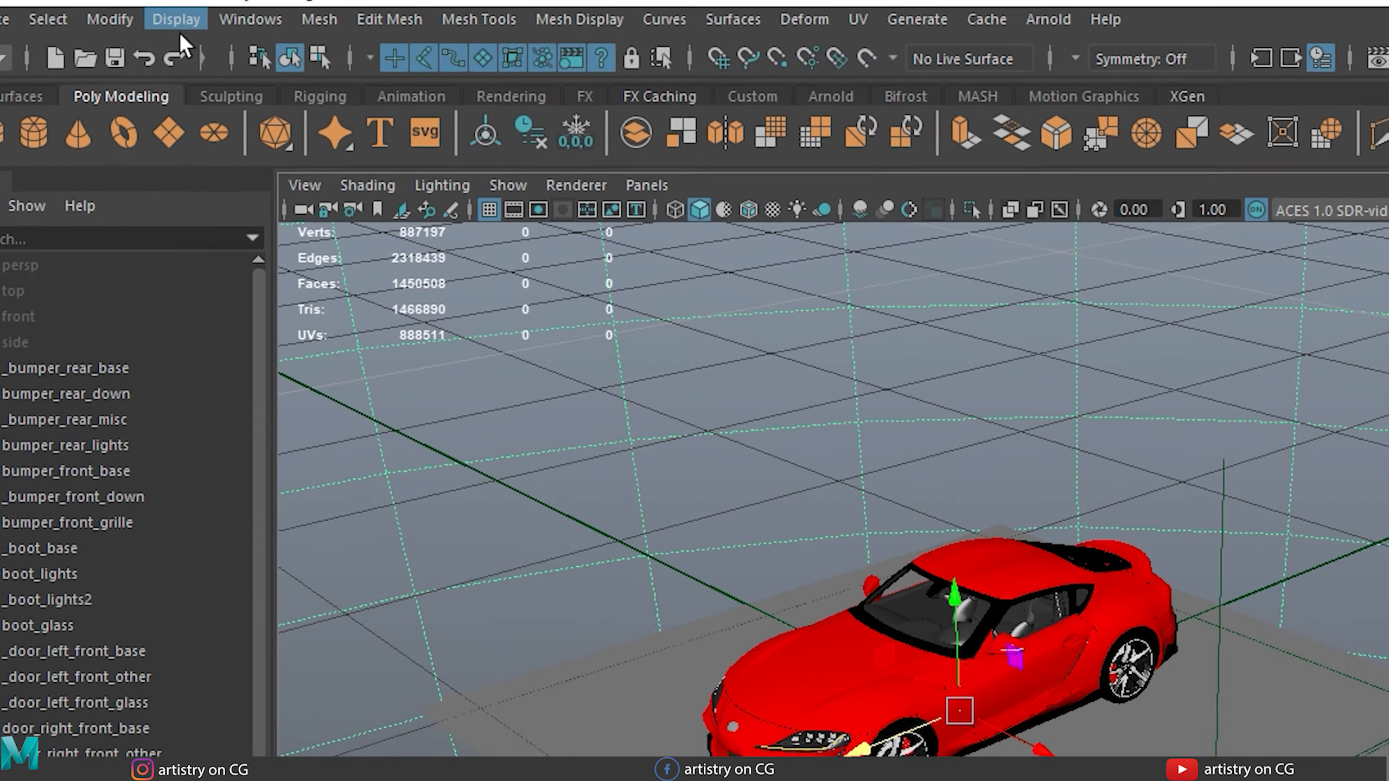
# Step: Check the Poly Count heads-up display option, then select the car's body to examine its polygon statistics
pyautogui.click(173, 23)
pyautogui.moveTo(217, 74)
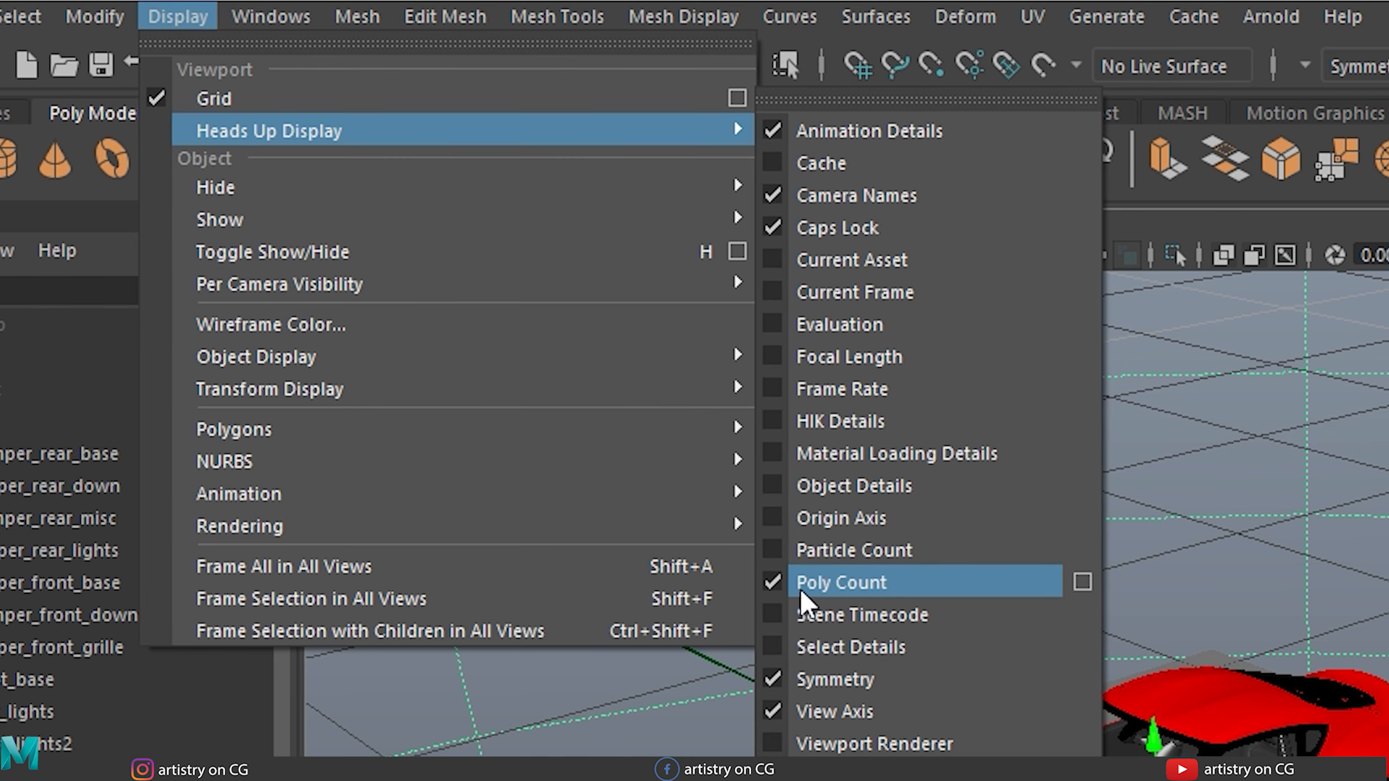
pyautogui.click(977, 583)
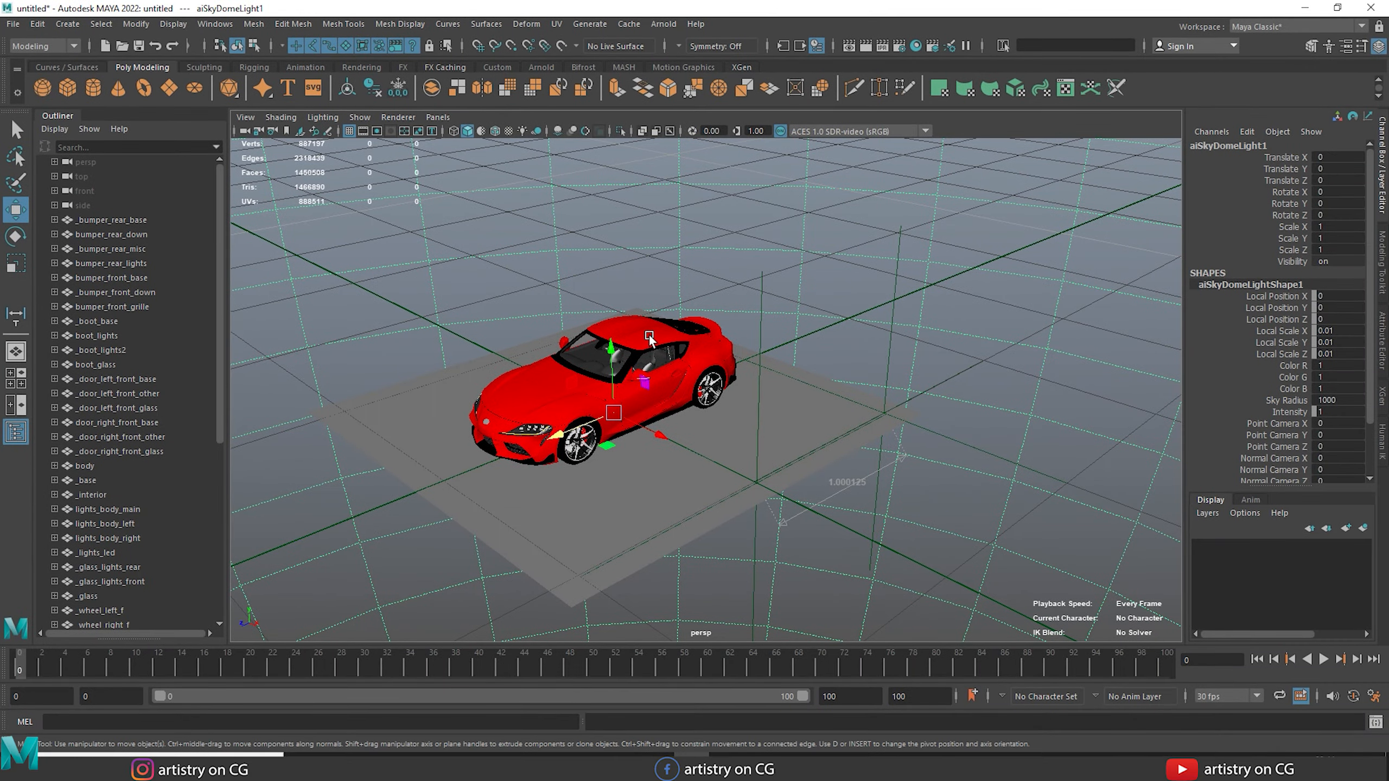
pyautogui.click(649, 336)
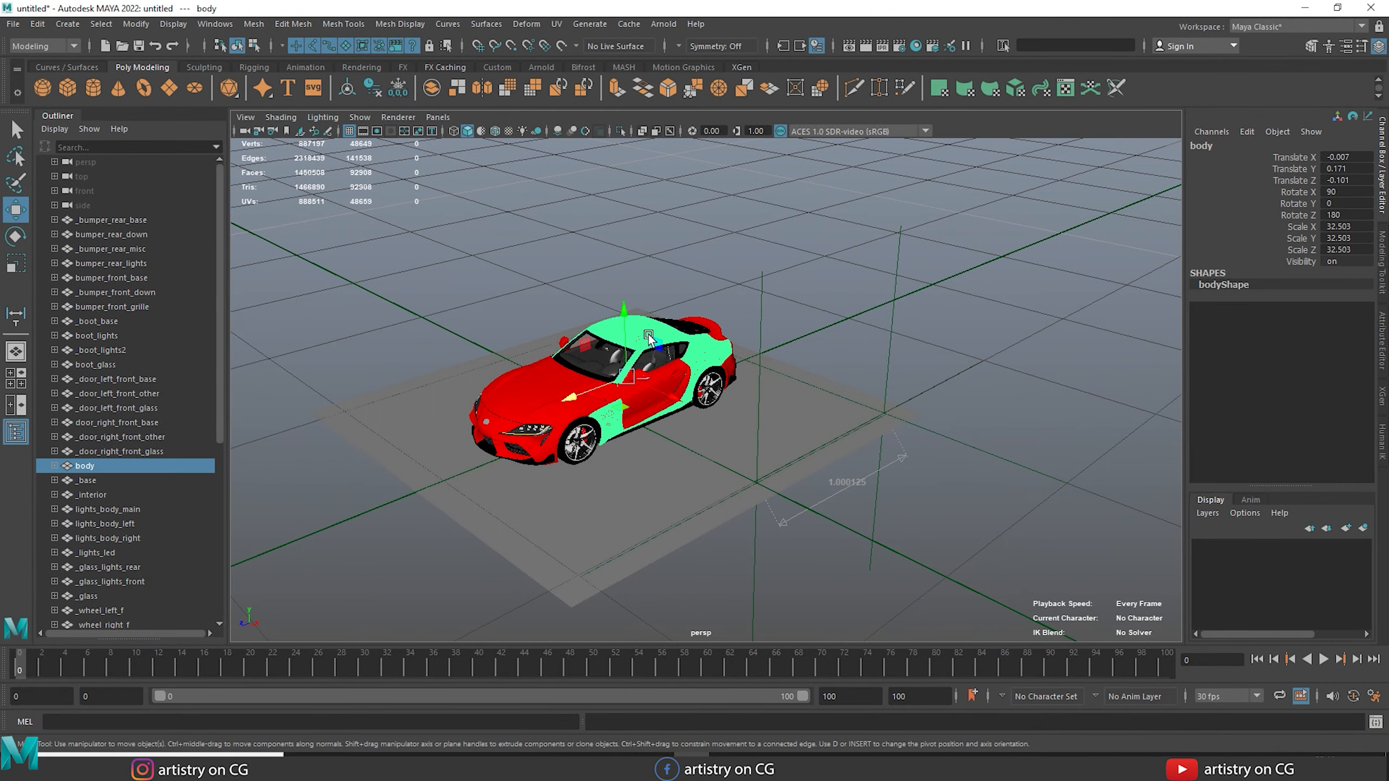
pyautogui.scroll(5, 644, 334)
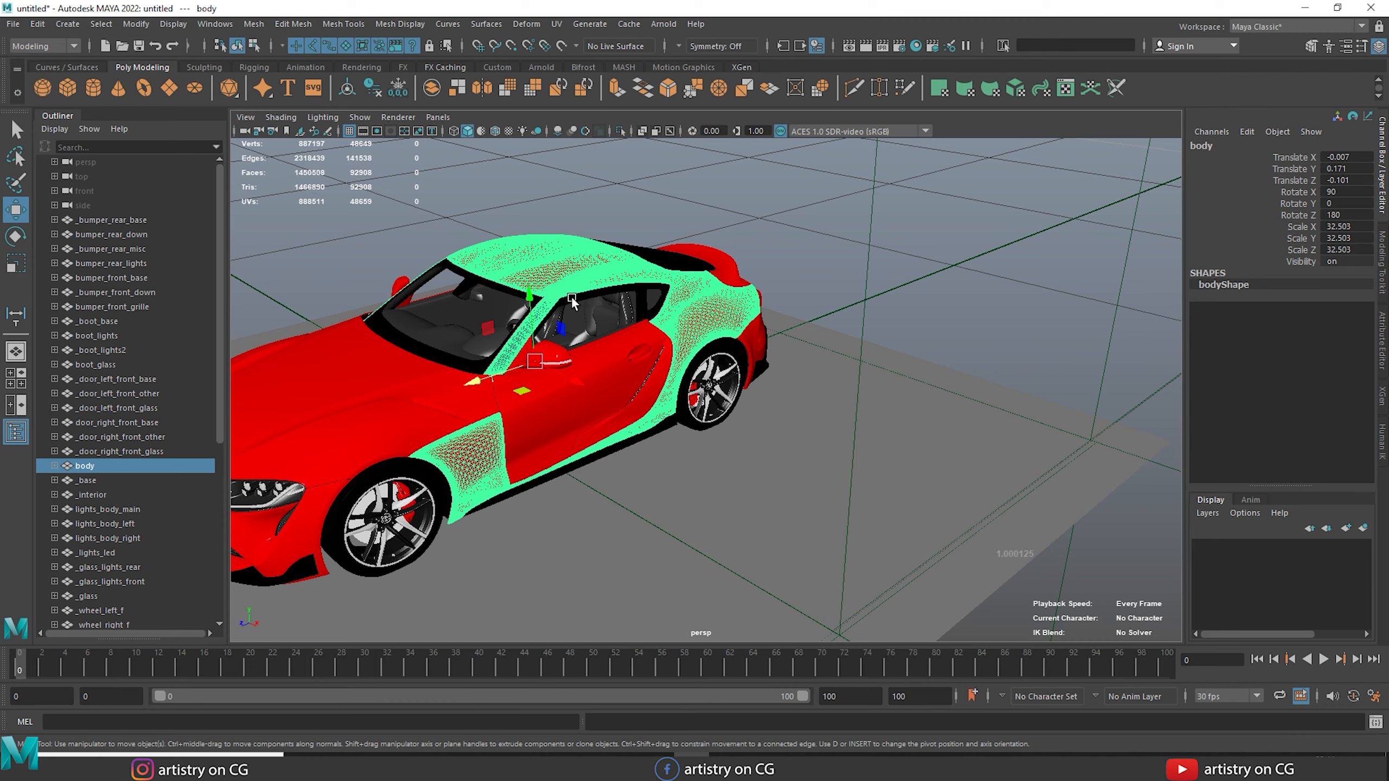
# Step: Switch the car body to vertex mode and select the vertices of its roof
pyautogui.rightClick(559, 284)
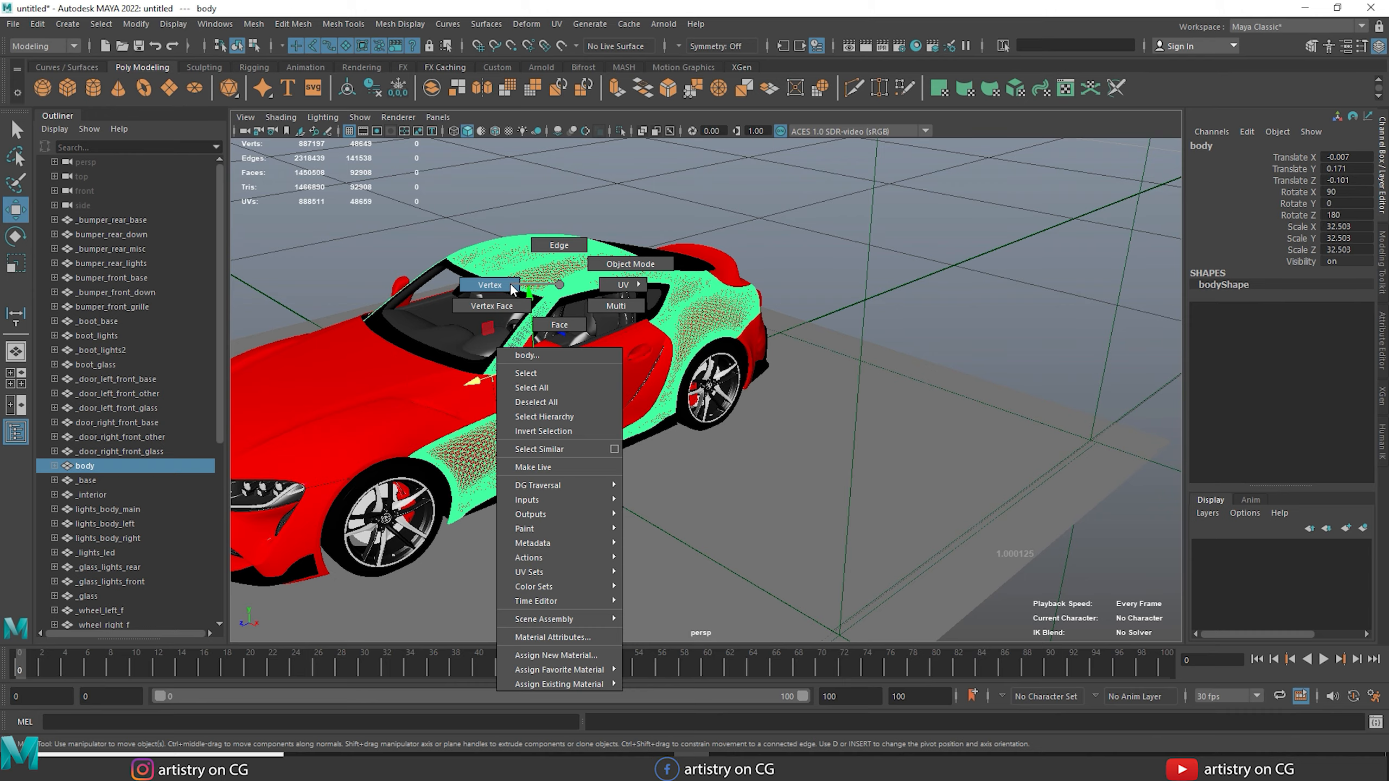
pyautogui.moveTo(511, 287); pyautogui.dragTo(514, 290, button='right')
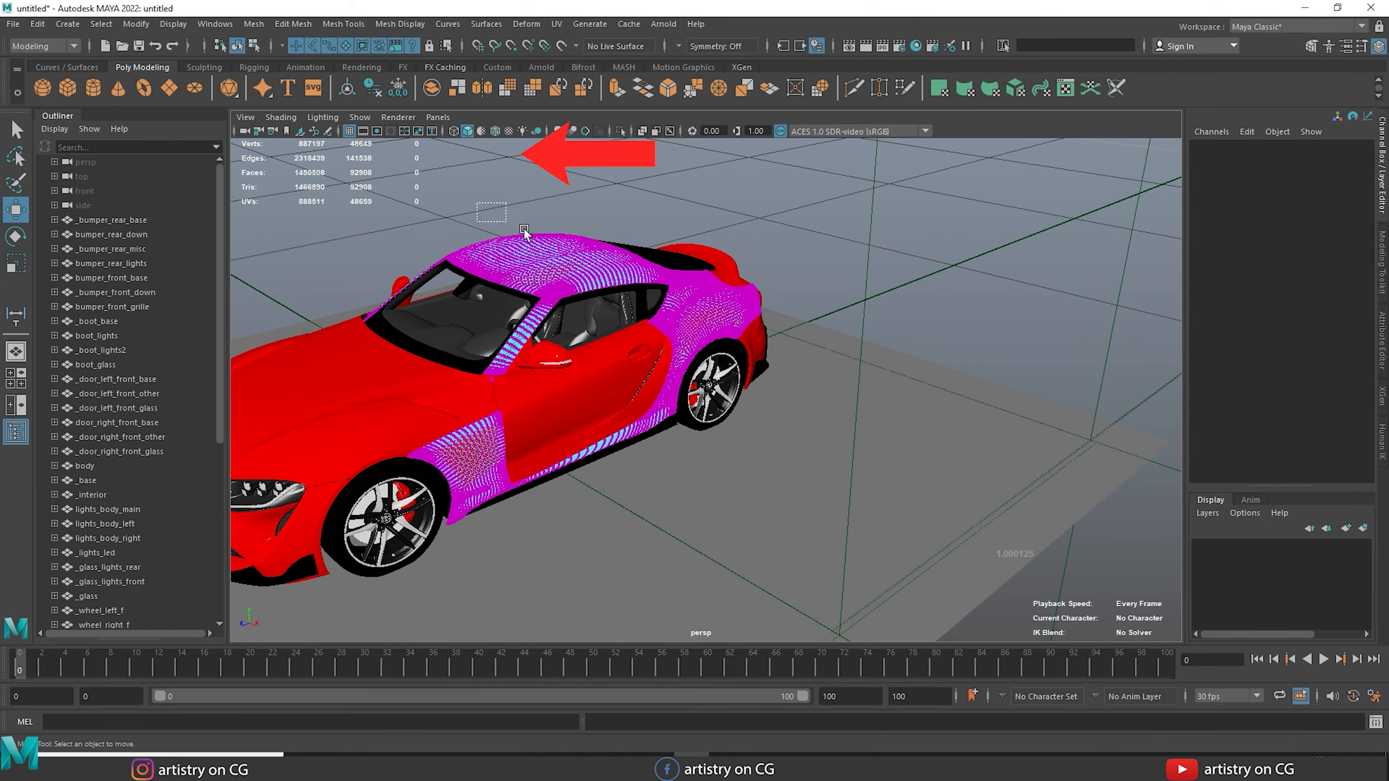
pyautogui.moveTo(524, 232); pyautogui.dragTo(616, 293)
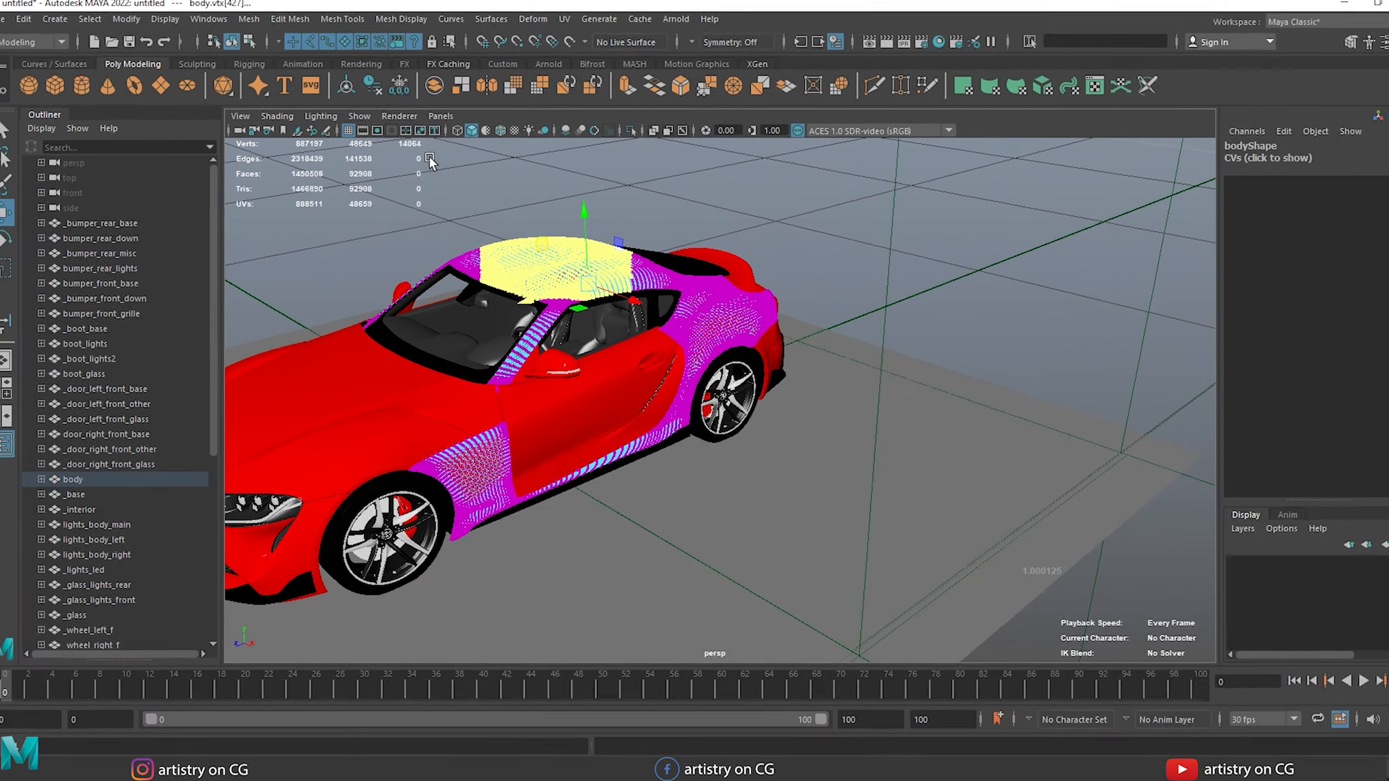
pyautogui.click(165, 18)
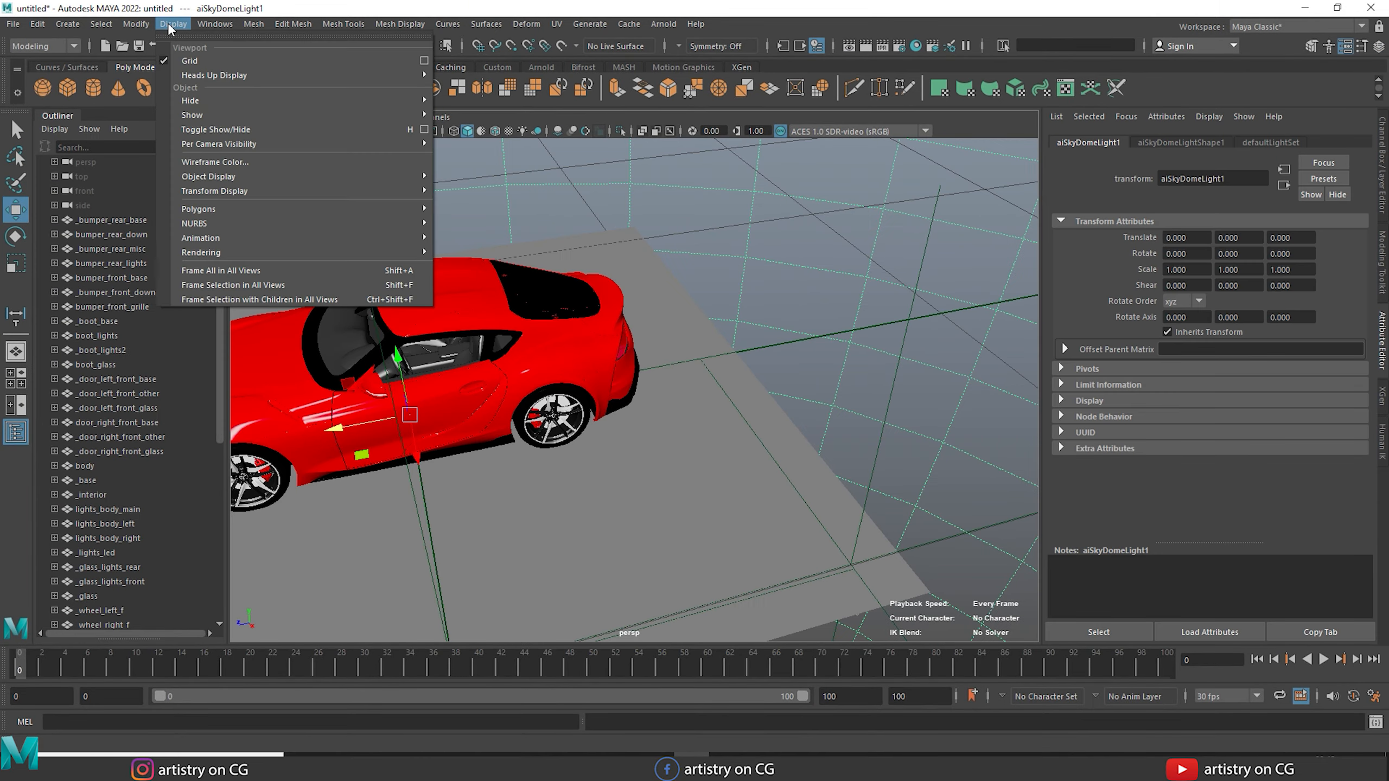
pyautogui.moveTo(193, 74)
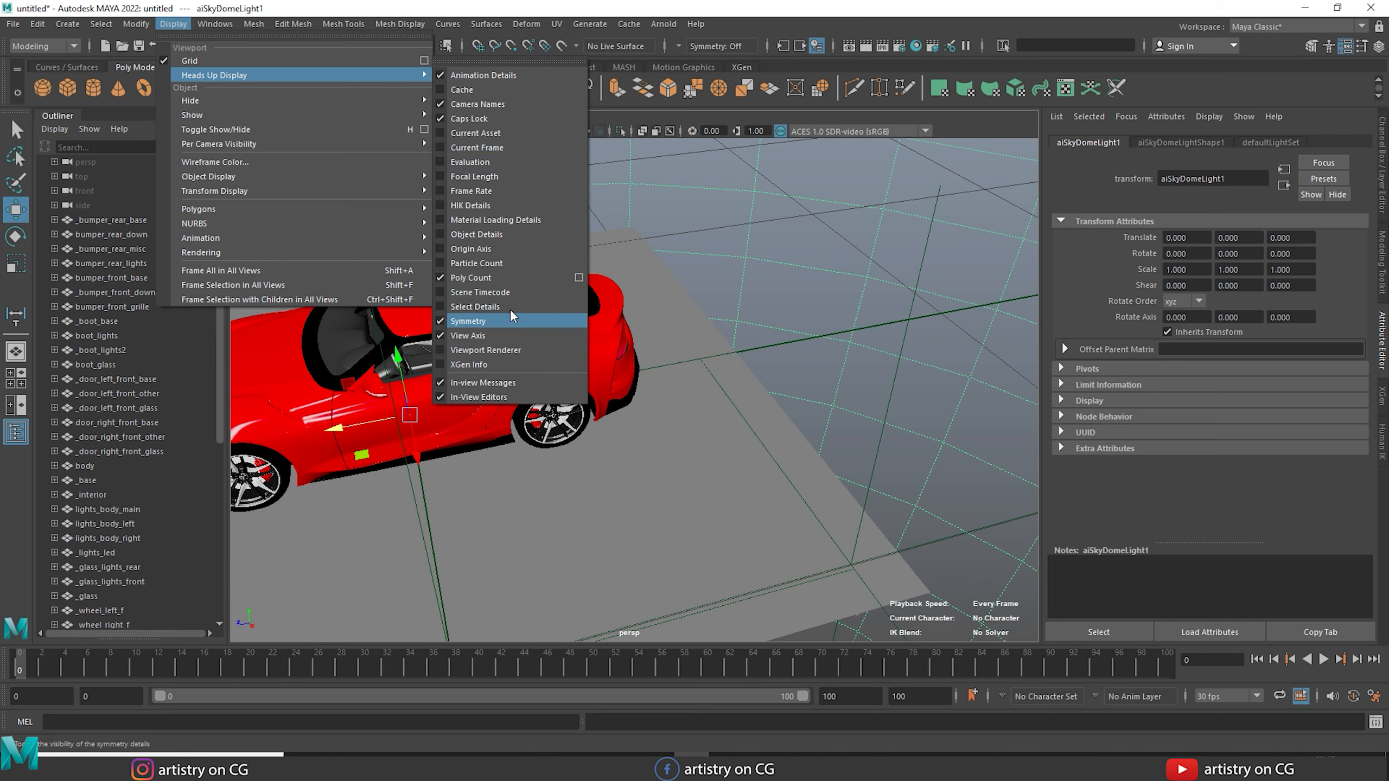
pyautogui.click(601, 242)
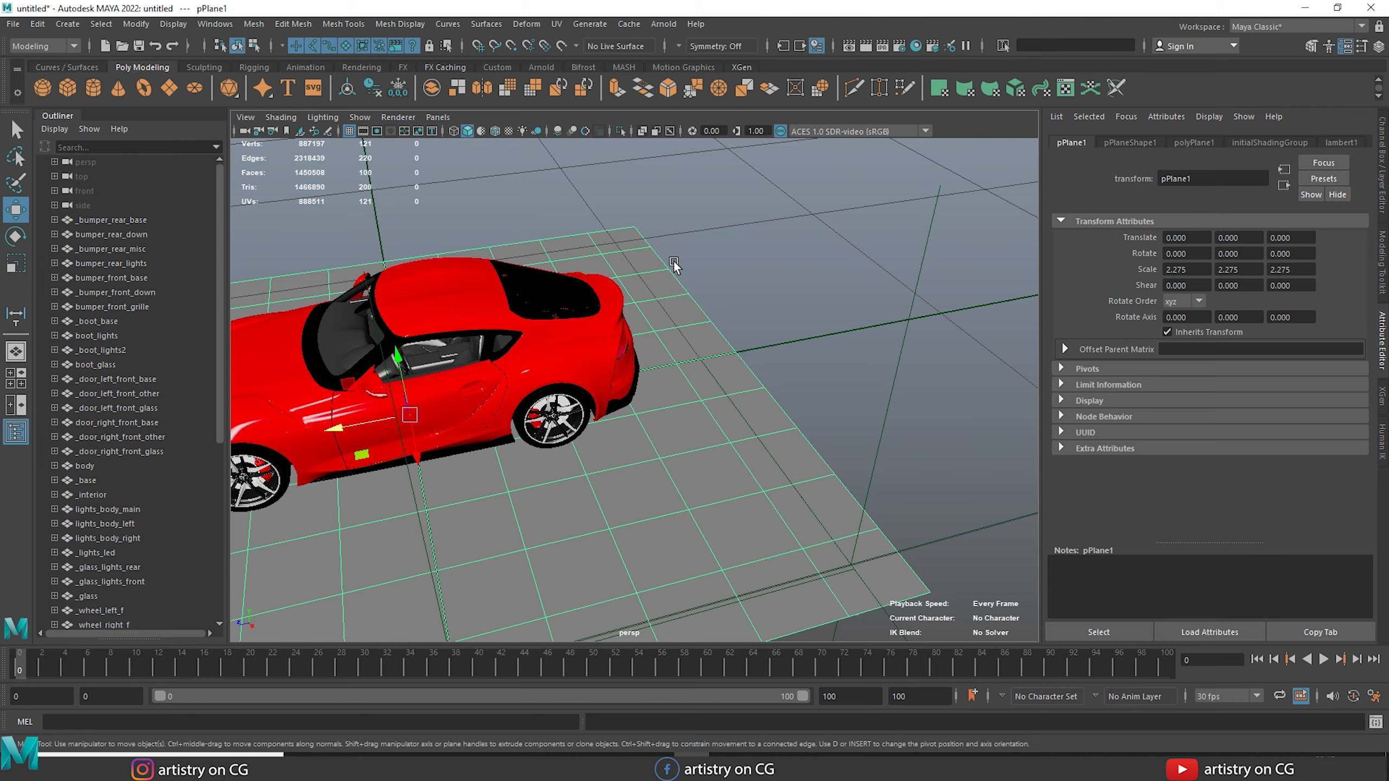
# Step: Delete the distance measurement and both of its locators beside the car
pyautogui.keyDown('alt'); pyautogui.moveTo(532, 279); pyautogui.dragTo(659, 226, button='middle'); pyautogui.keyUp('alt')
pyautogui.keyDown('alt'); pyautogui.moveTo(763, 425); pyautogui.dragTo(657, 339, button='right'); pyautogui.keyUp('alt')
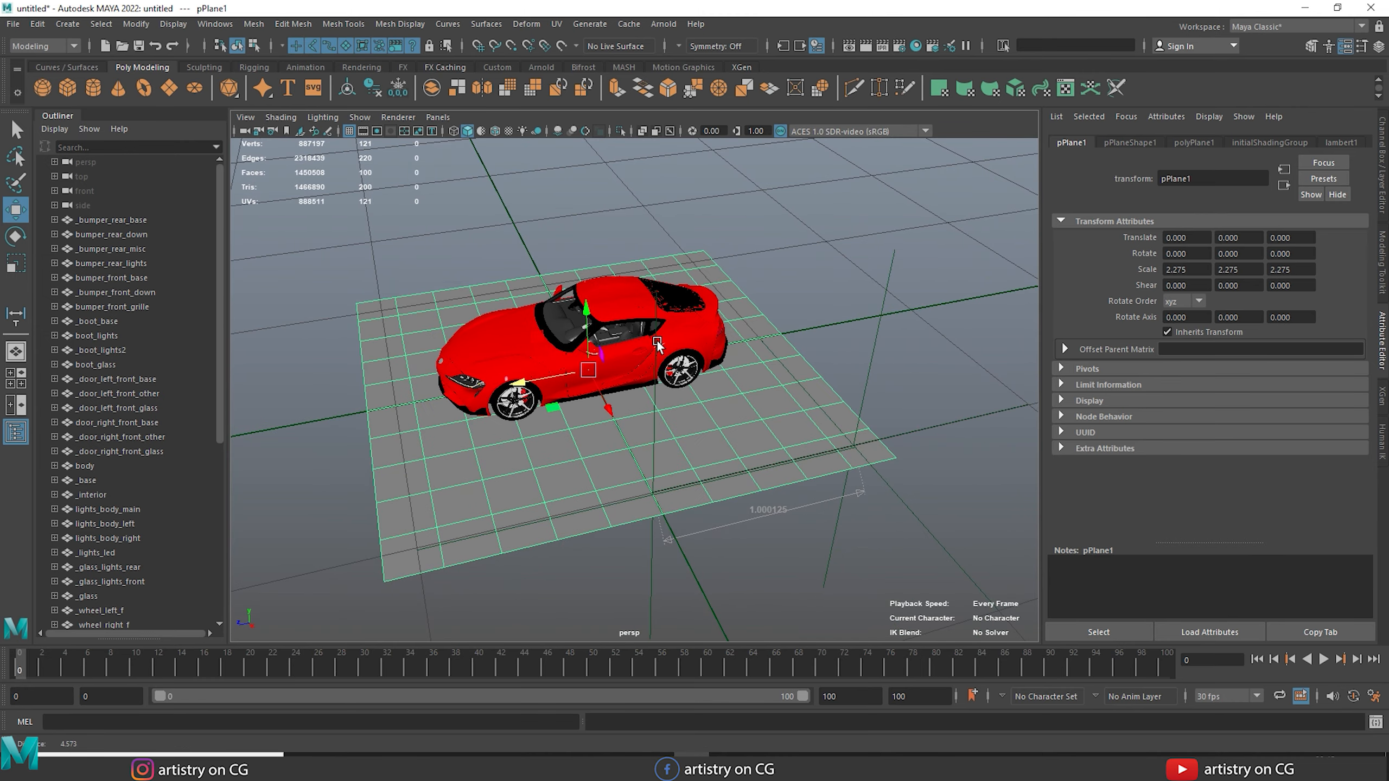
pyautogui.keyDown('alt'); pyautogui.moveTo(657, 339); pyautogui.dragTo(693, 334, button='middle'); pyautogui.keyUp('alt')
pyautogui.keyDown('alt'); pyautogui.moveTo(692, 332); pyautogui.dragTo(856, 428); pyautogui.keyUp('alt')
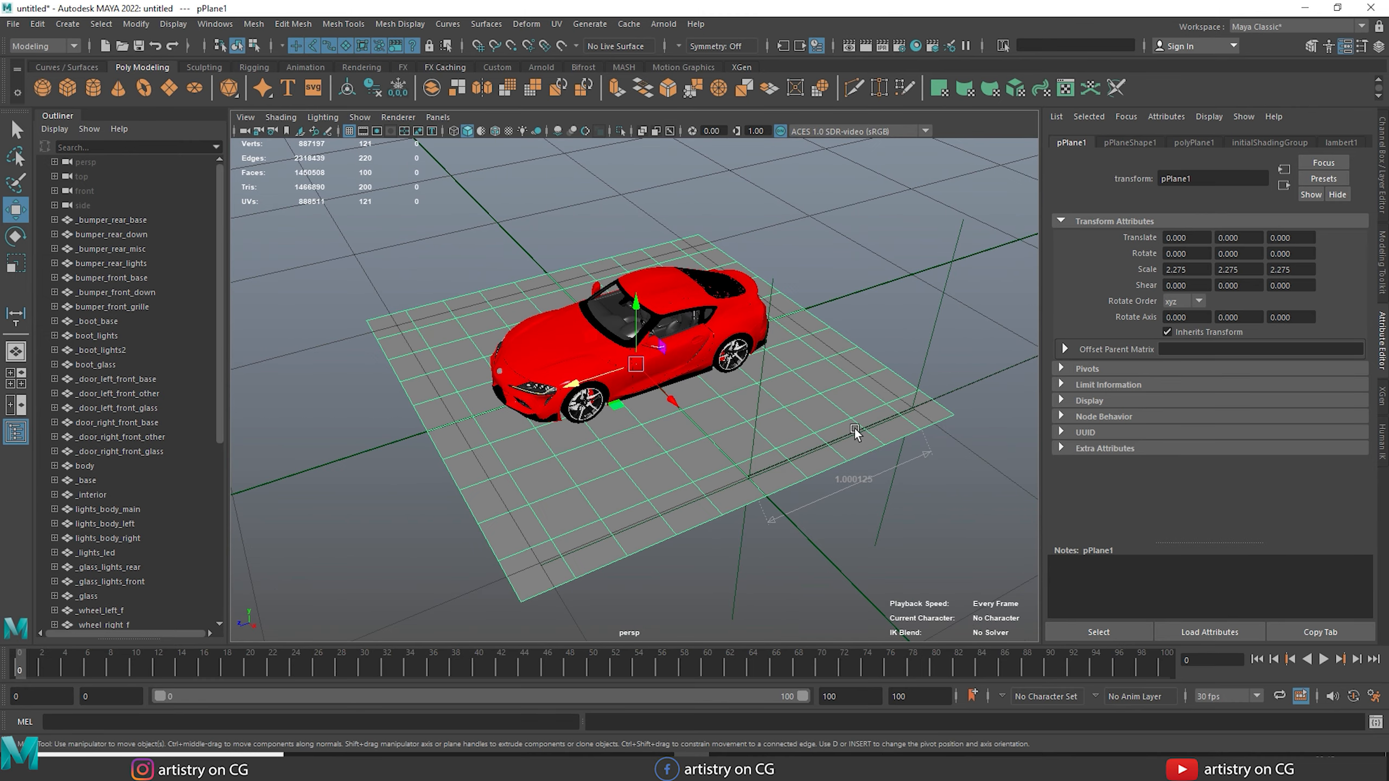
pyautogui.click(934, 386)
pyautogui.press('Delete')
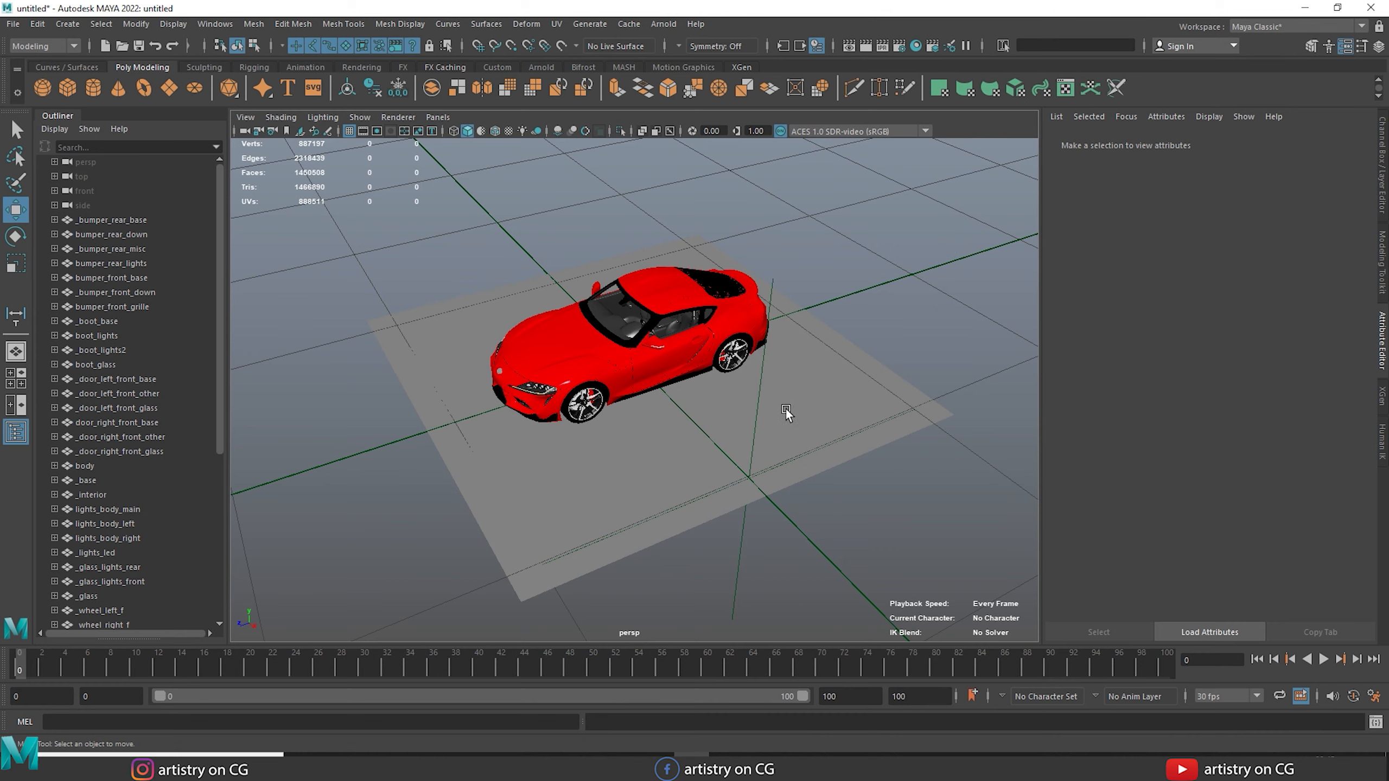
pyautogui.click(771, 406)
pyautogui.press('Delete')
pyautogui.keyDown('alt'); pyautogui.moveTo(796, 368); pyautogui.dragTo(744, 365); pyautogui.keyUp('alt')
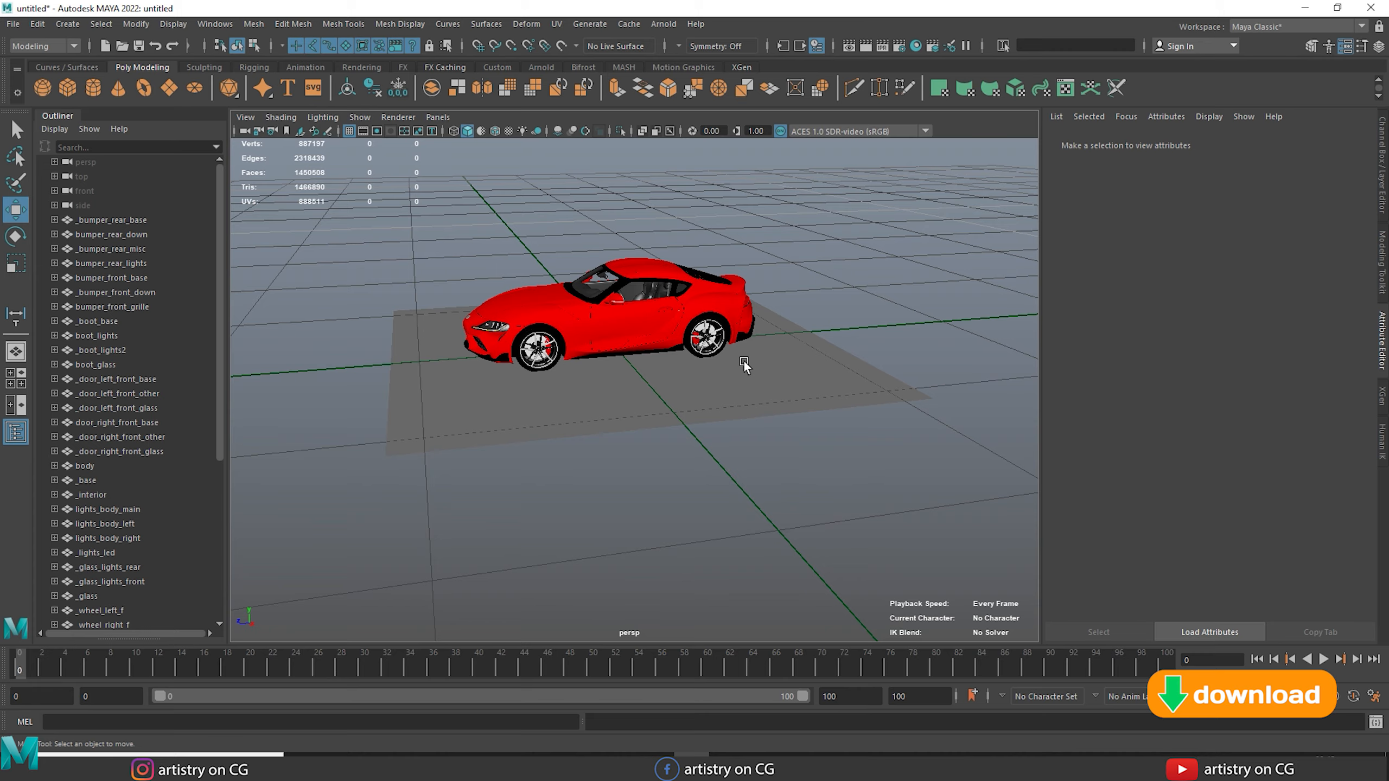
pyautogui.keyDown('alt'); pyautogui.moveTo(733, 366); pyautogui.dragTo(751, 389); pyautogui.keyUp('alt')
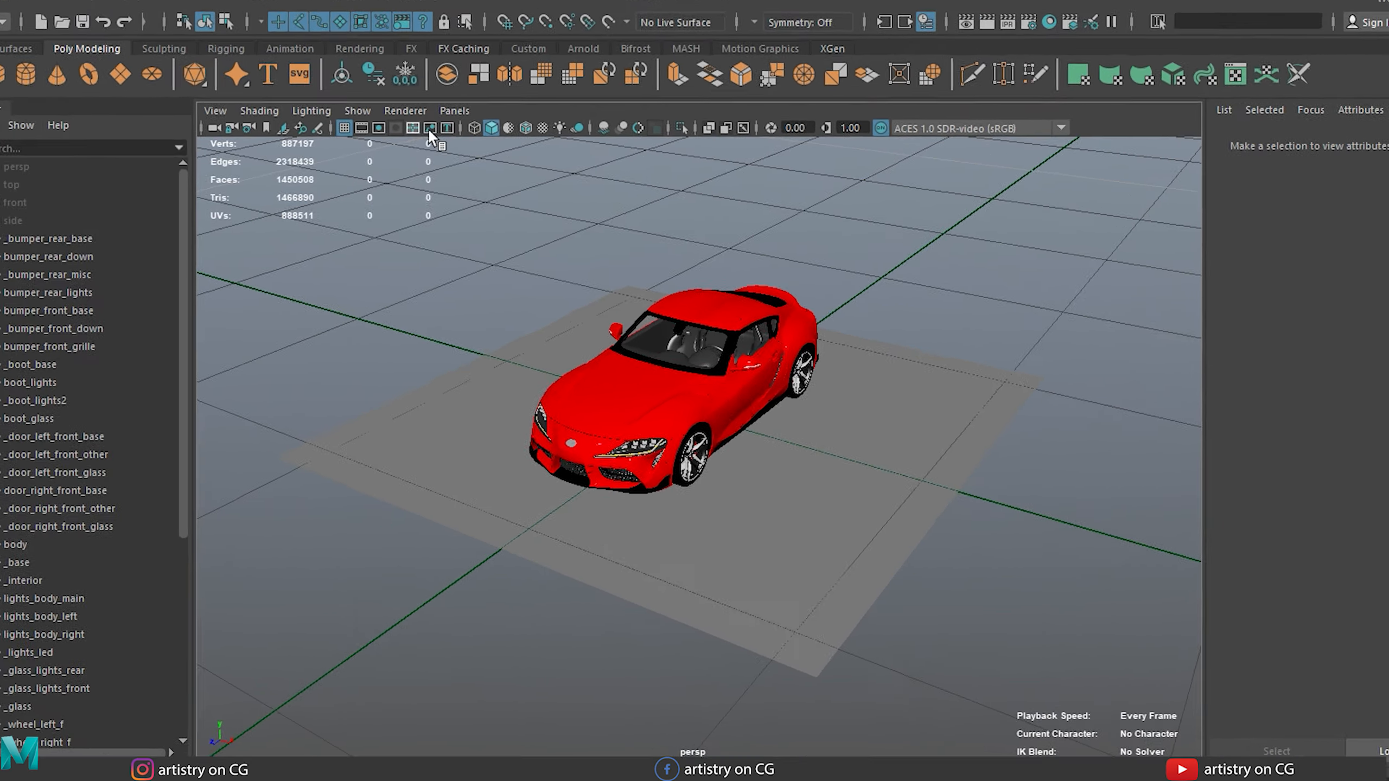
# Step: Switch the perspective viewport's renderer from Viewport 2.0 to Arnold and bring up its options window
pyautogui.click(398, 117)
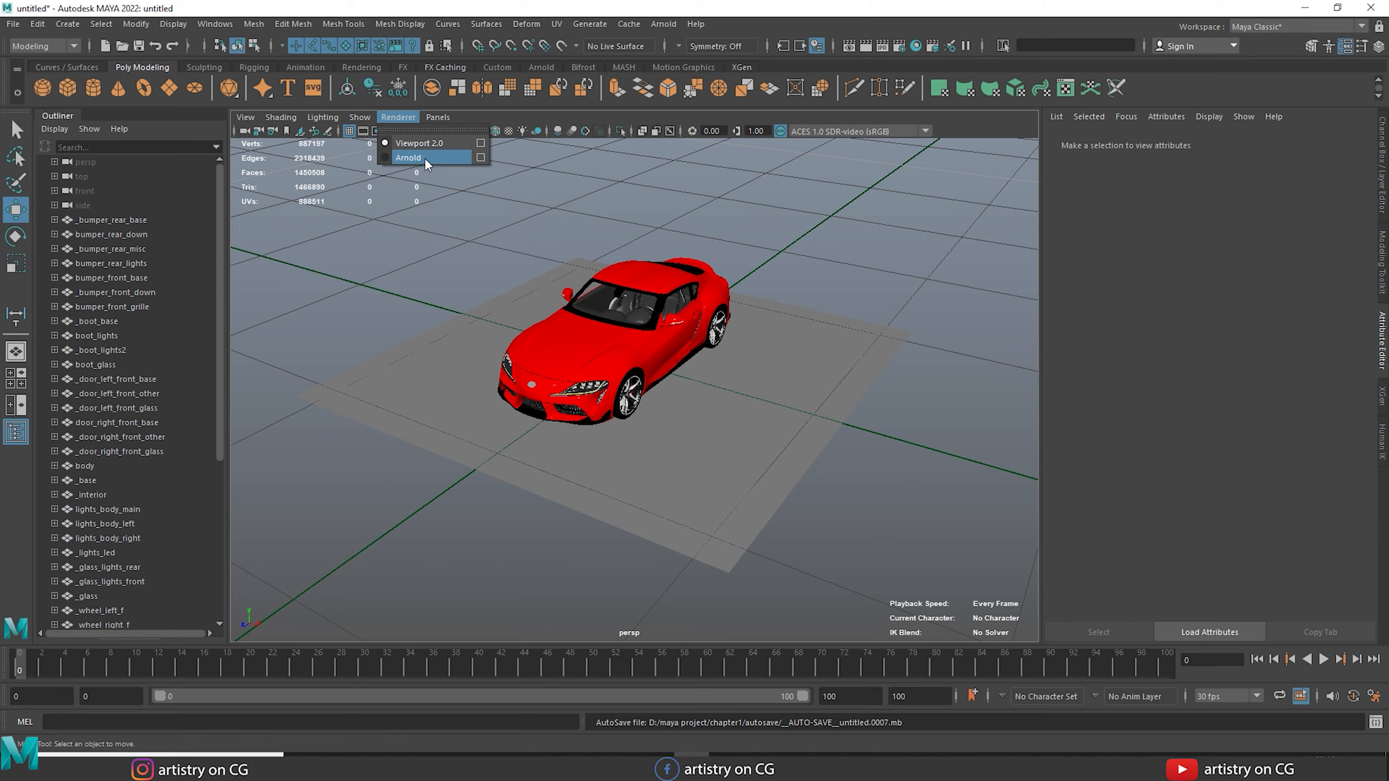
pyautogui.click(706, 370)
pyautogui.moveTo(706, 369)
pyautogui.keyDown('alt'); pyautogui.mouseDown()
pyautogui.moveTo(668, 389)
pyautogui.moveTo(719, 374)
pyautogui.mouseUp(); pyautogui.keyUp('alt')
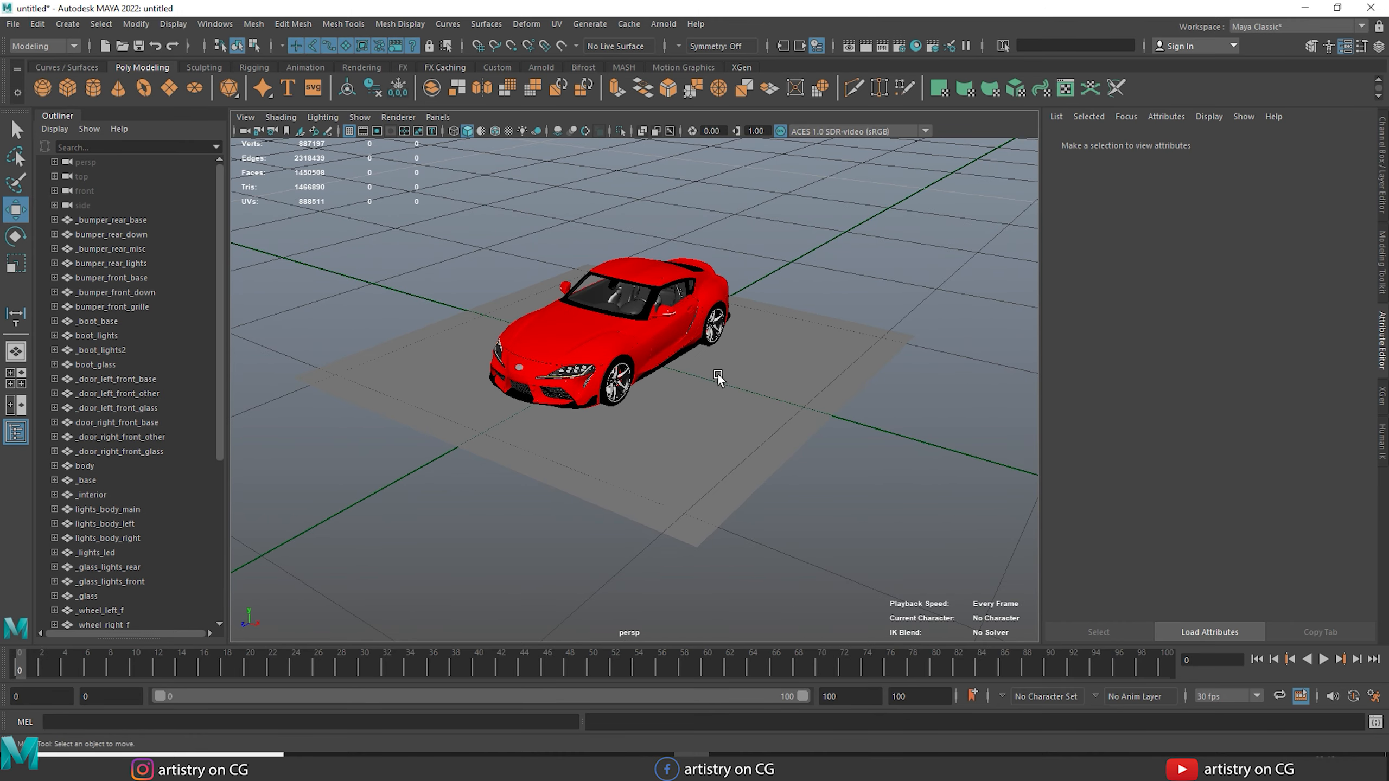
pyautogui.scroll(3, 621, 276)
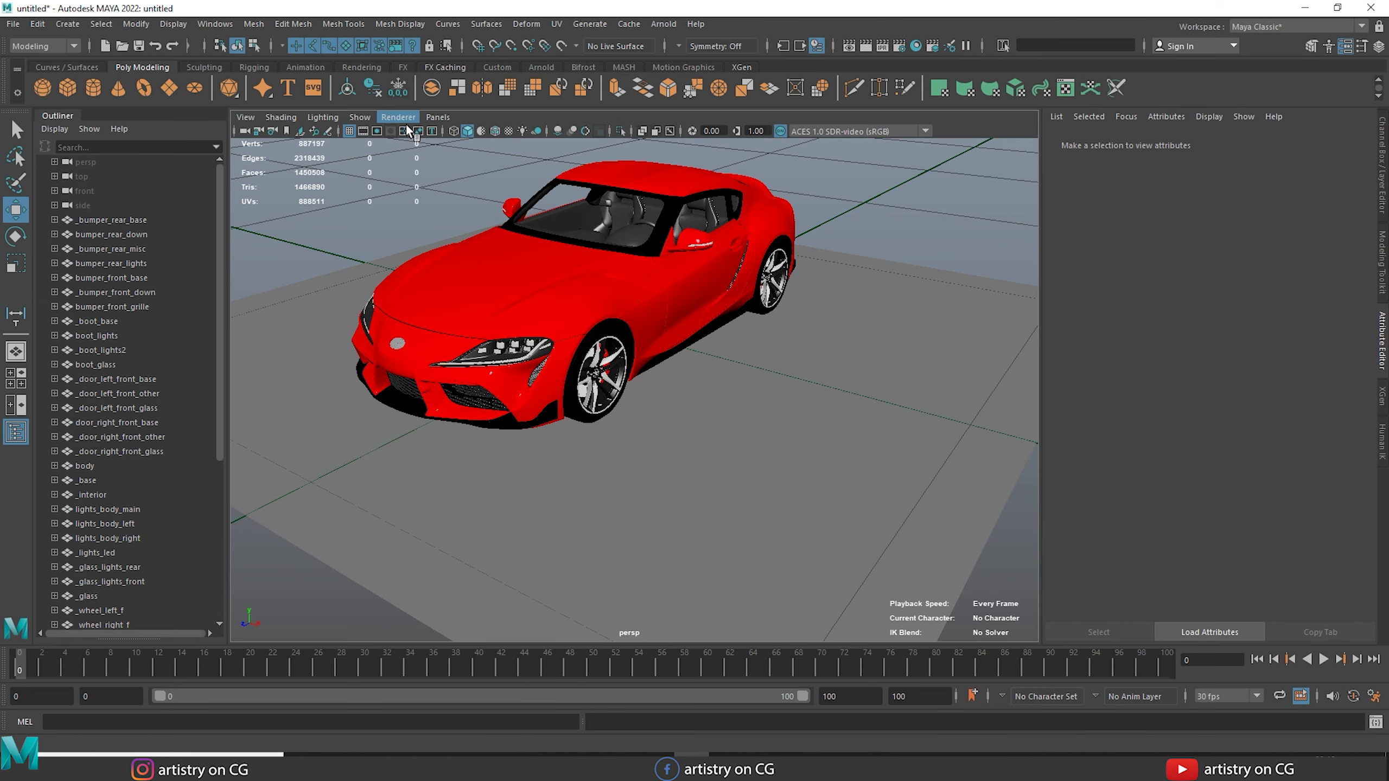
pyautogui.click(398, 116)
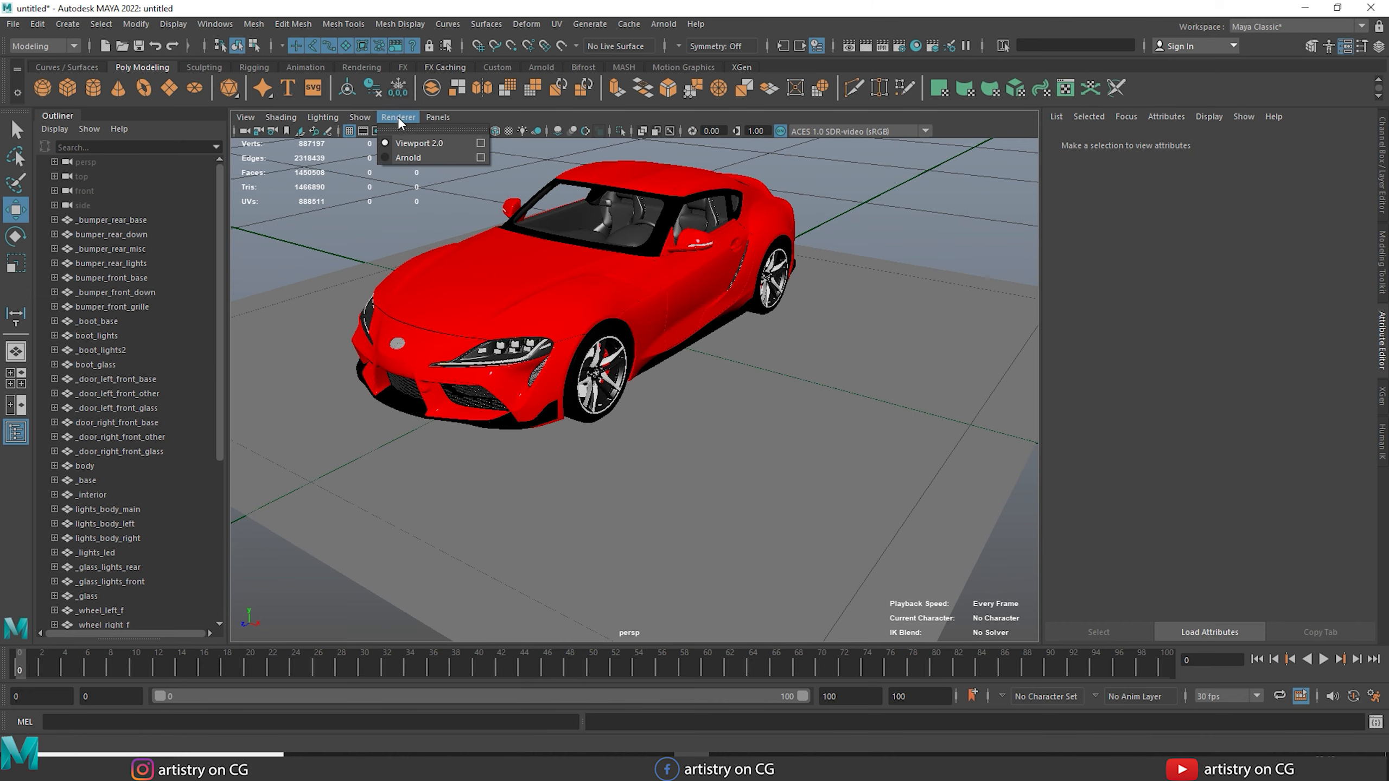
pyautogui.click(408, 157)
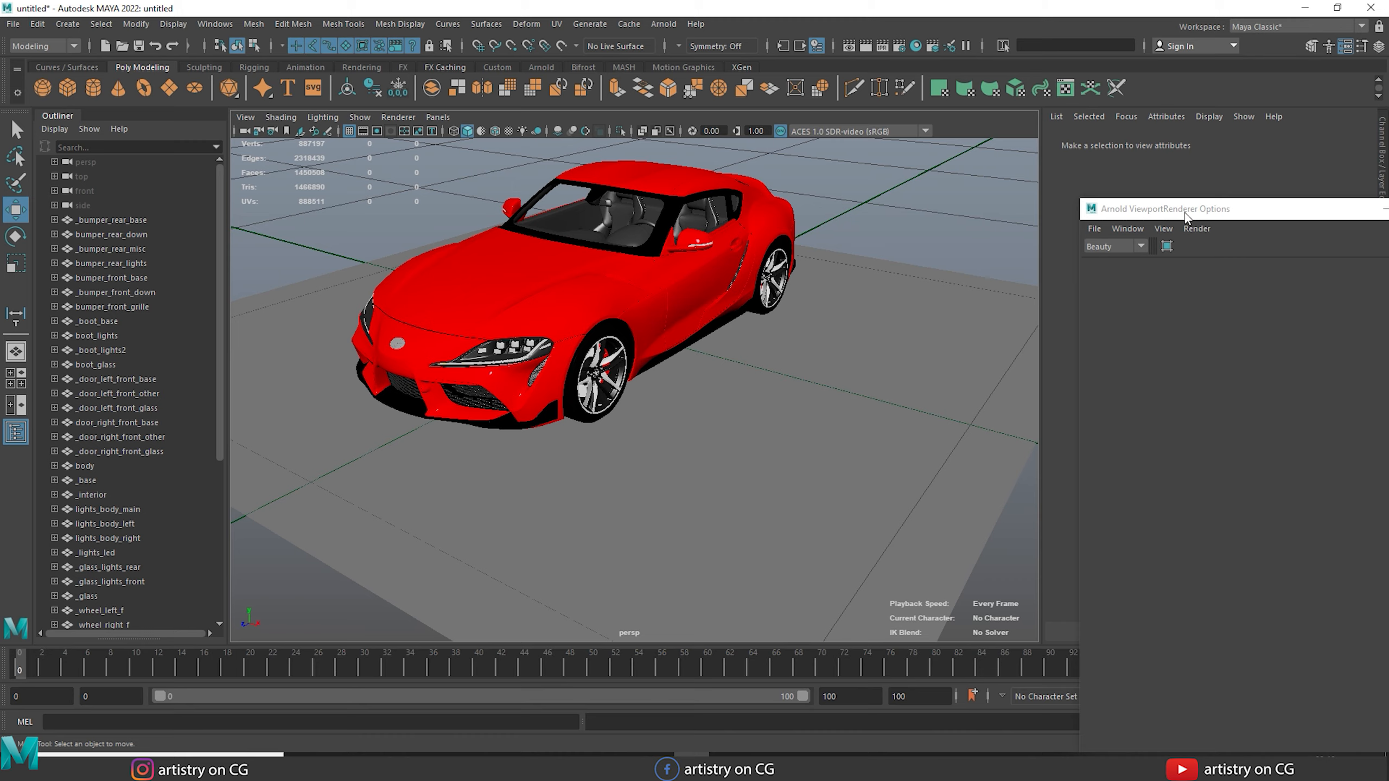
# Step: Start the Arnold render in the viewport, with its options window moved clear of the car
pyautogui.moveTo(1245, 212); pyautogui.dragTo(222, 169)
pyautogui.keyDown('alt'); pyautogui.moveTo(674, 286); pyautogui.dragTo(621, 288); pyautogui.keyUp('alt')
pyautogui.click(434, 205)
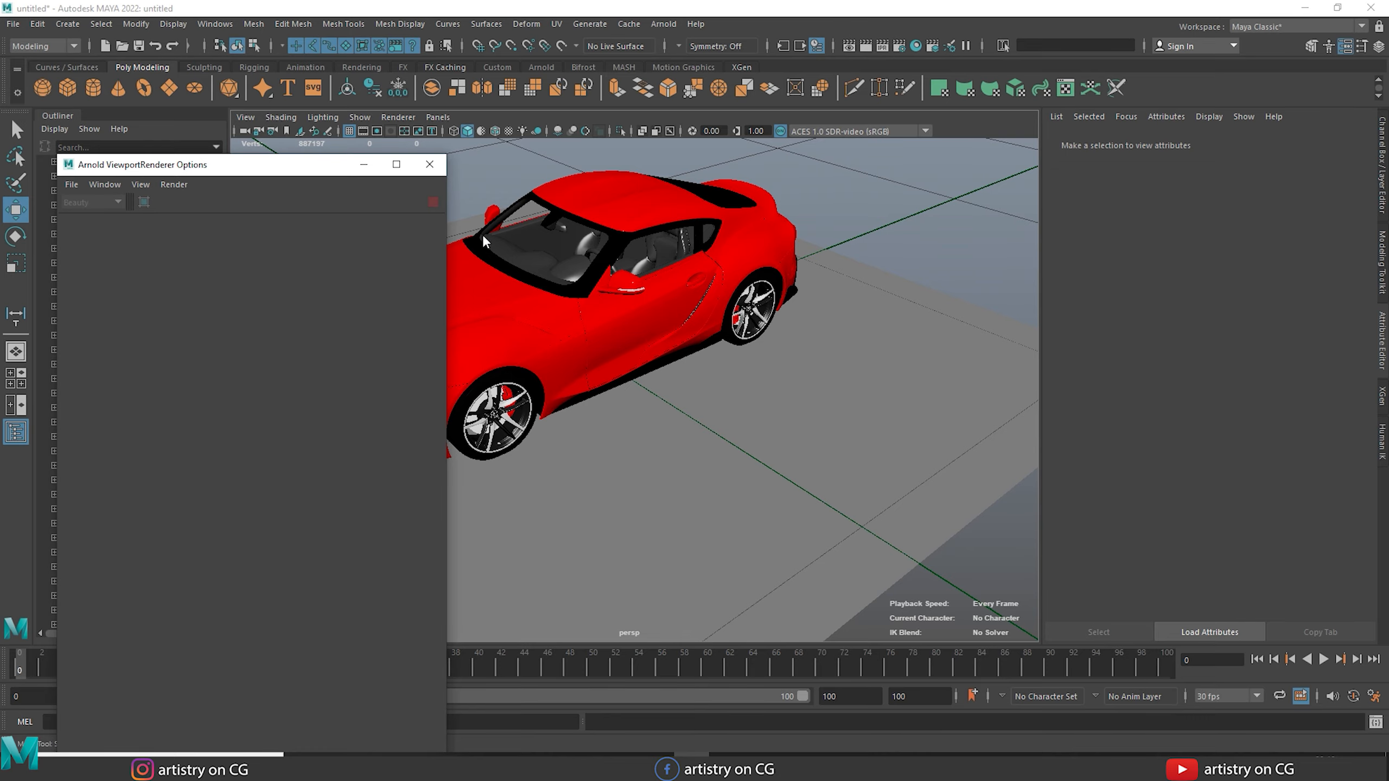
pyautogui.moveTo(322, 164); pyautogui.dragTo(196, 134)
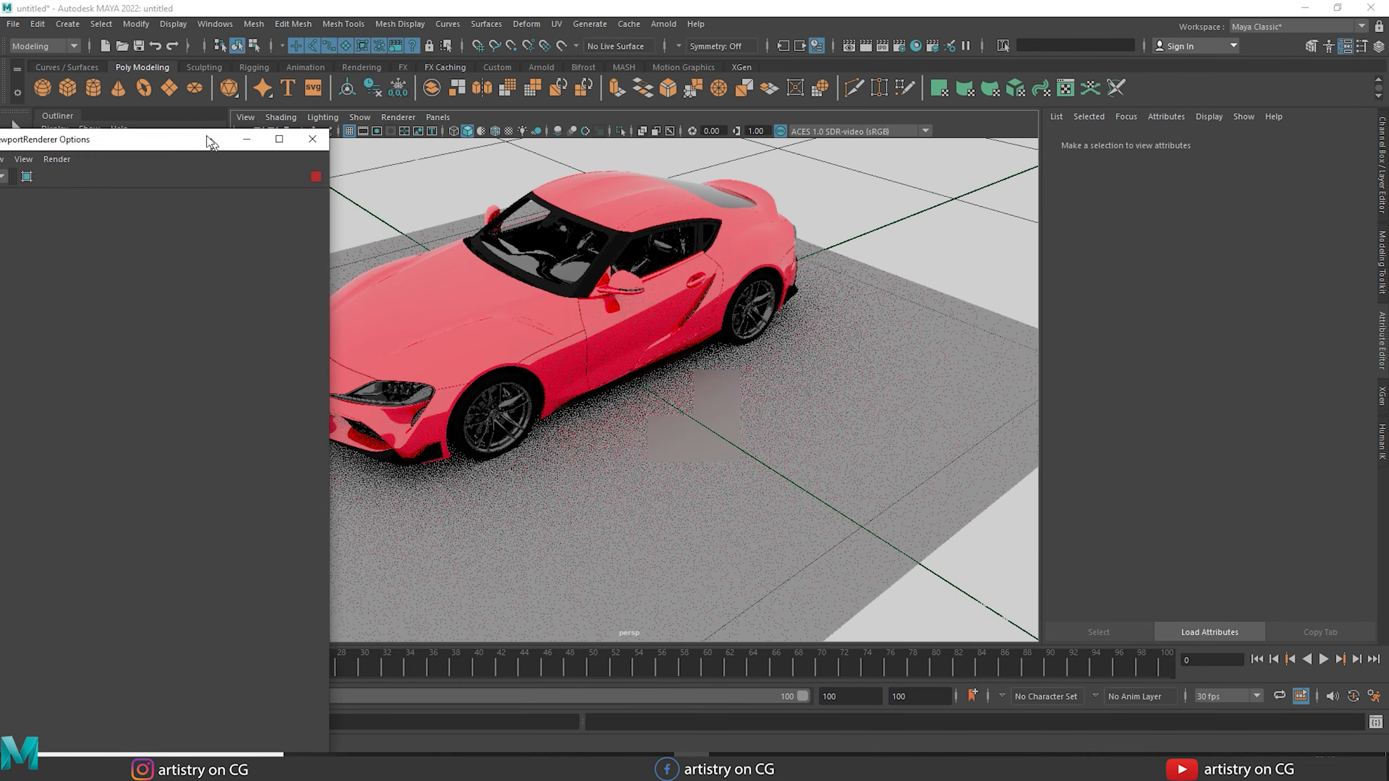
pyautogui.keyDown('alt'); pyautogui.moveTo(534, 313); pyautogui.dragTo(762, 356); pyautogui.keyUp('alt')
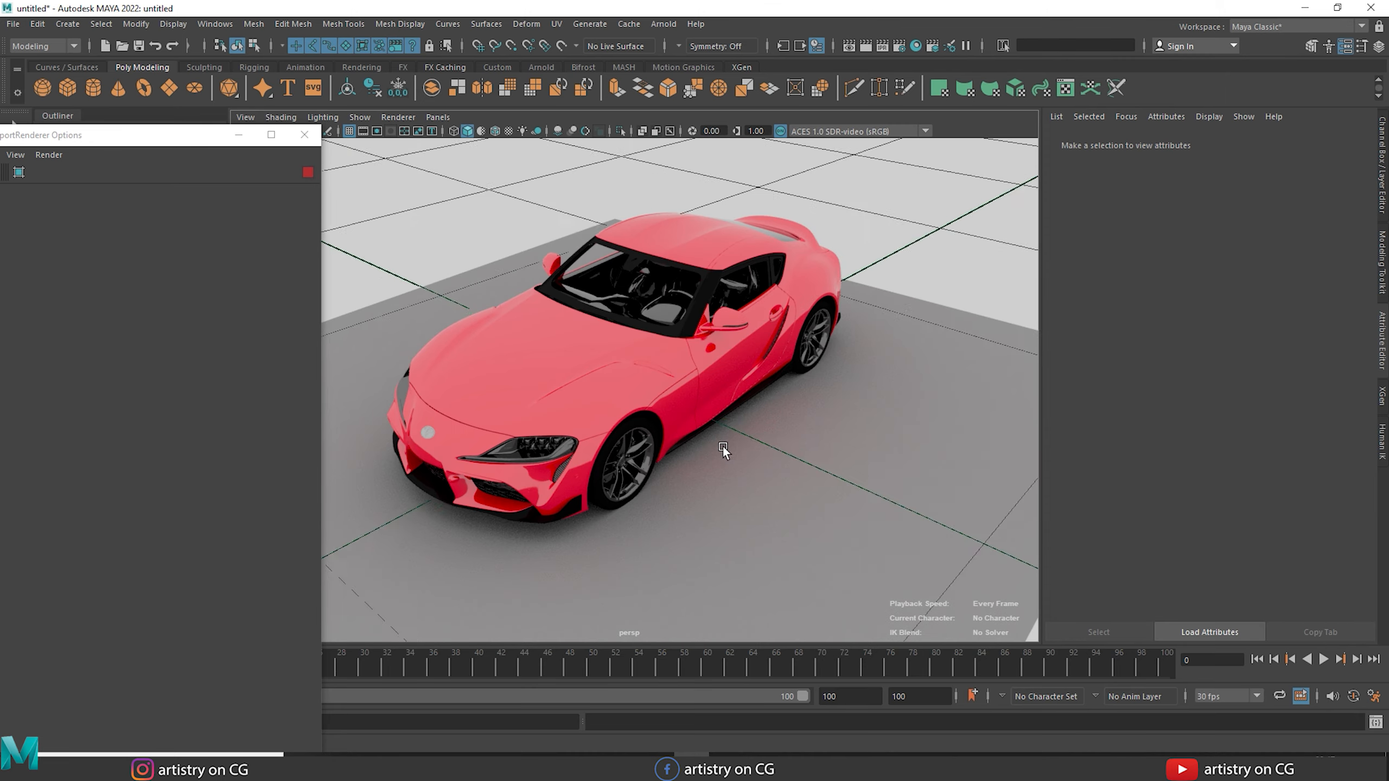
# Step: Stop the Arnold viewport render and close its options window
pyautogui.keyDown('alt'); pyautogui.moveTo(723, 447); pyautogui.dragTo(749, 292); pyautogui.keyUp('alt')
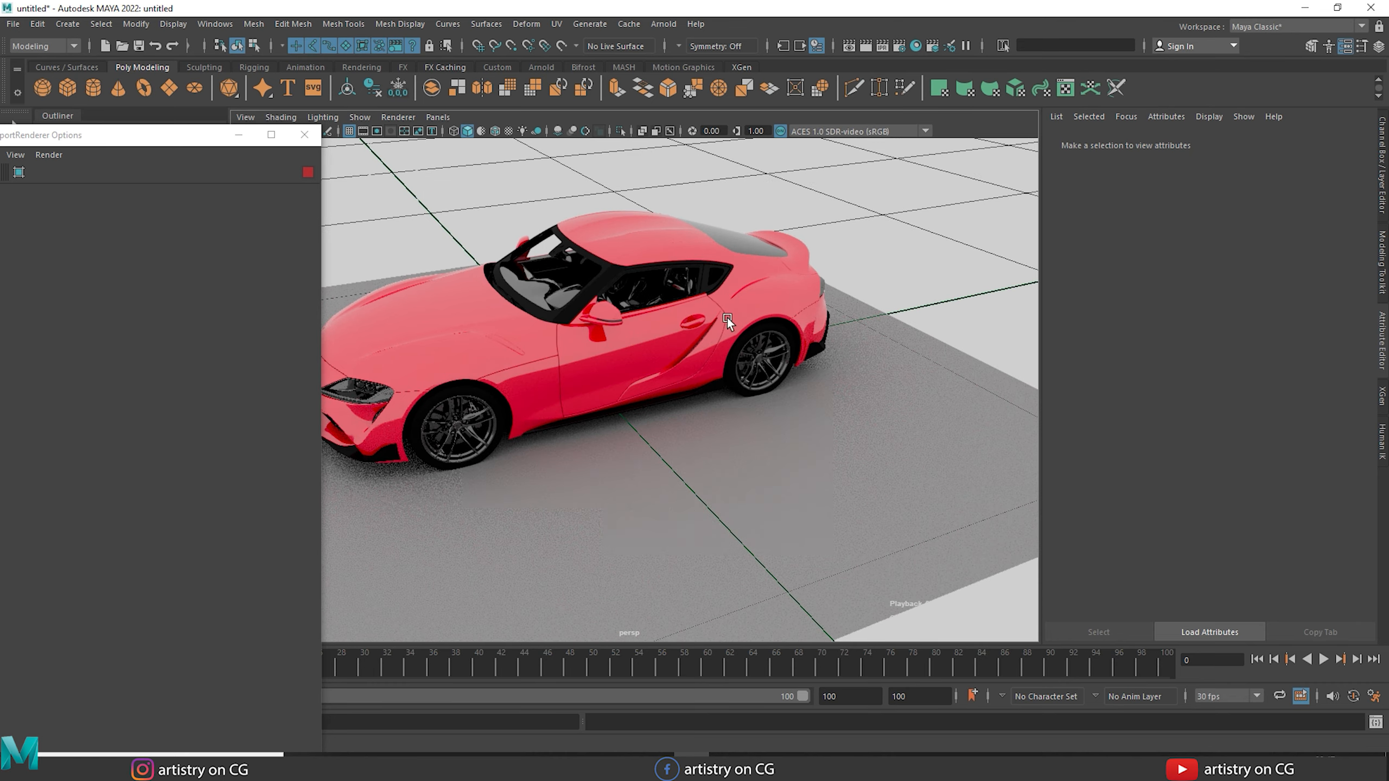
pyautogui.click(308, 173)
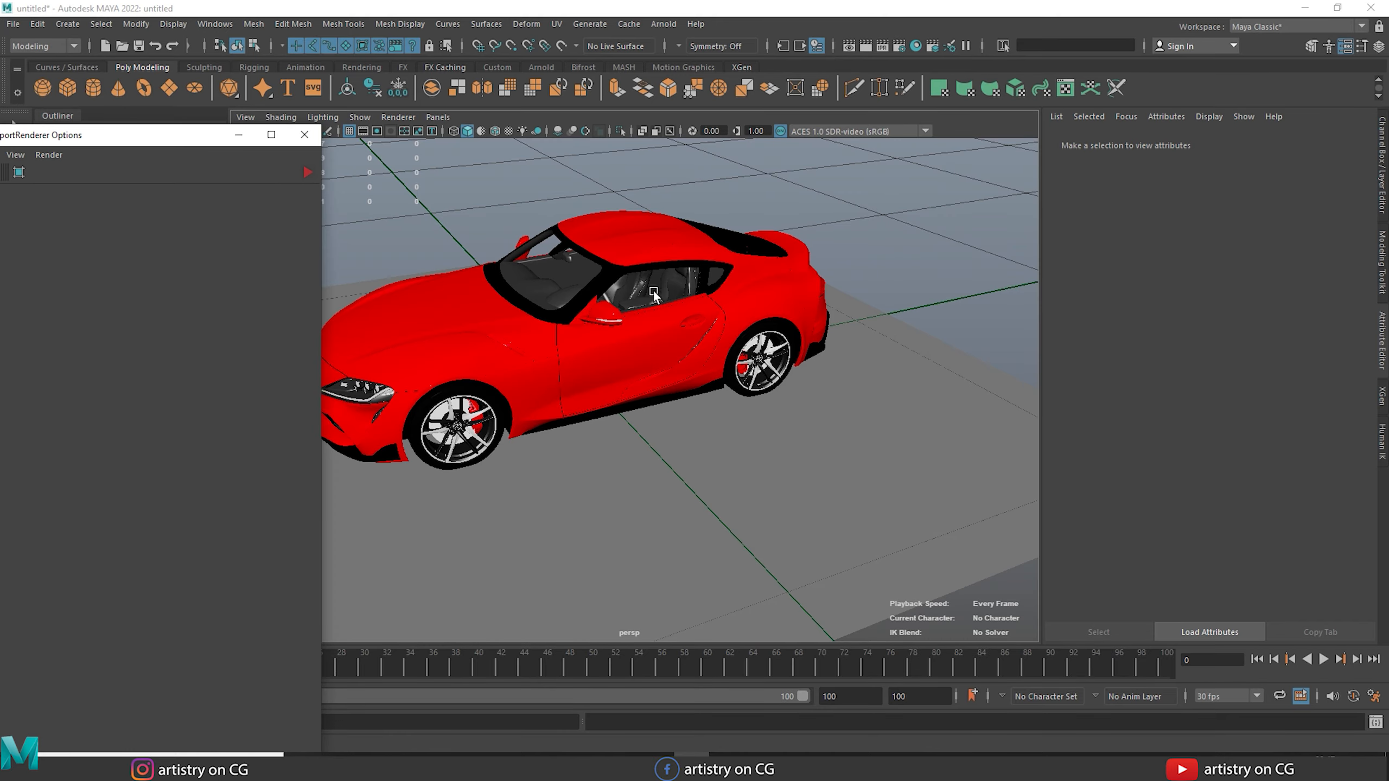
pyautogui.keyDown('alt'); pyautogui.moveTo(653, 290); pyautogui.dragTo(636, 433); pyautogui.keyUp('alt')
pyautogui.keyDown('alt'); pyautogui.moveTo(483, 310); pyautogui.dragTo(521, 290, button='middle'); pyautogui.keyUp('alt')
pyautogui.keyDown('alt'); pyautogui.moveTo(885, 408); pyautogui.dragTo(780, 387, button='right'); pyautogui.keyUp('alt')
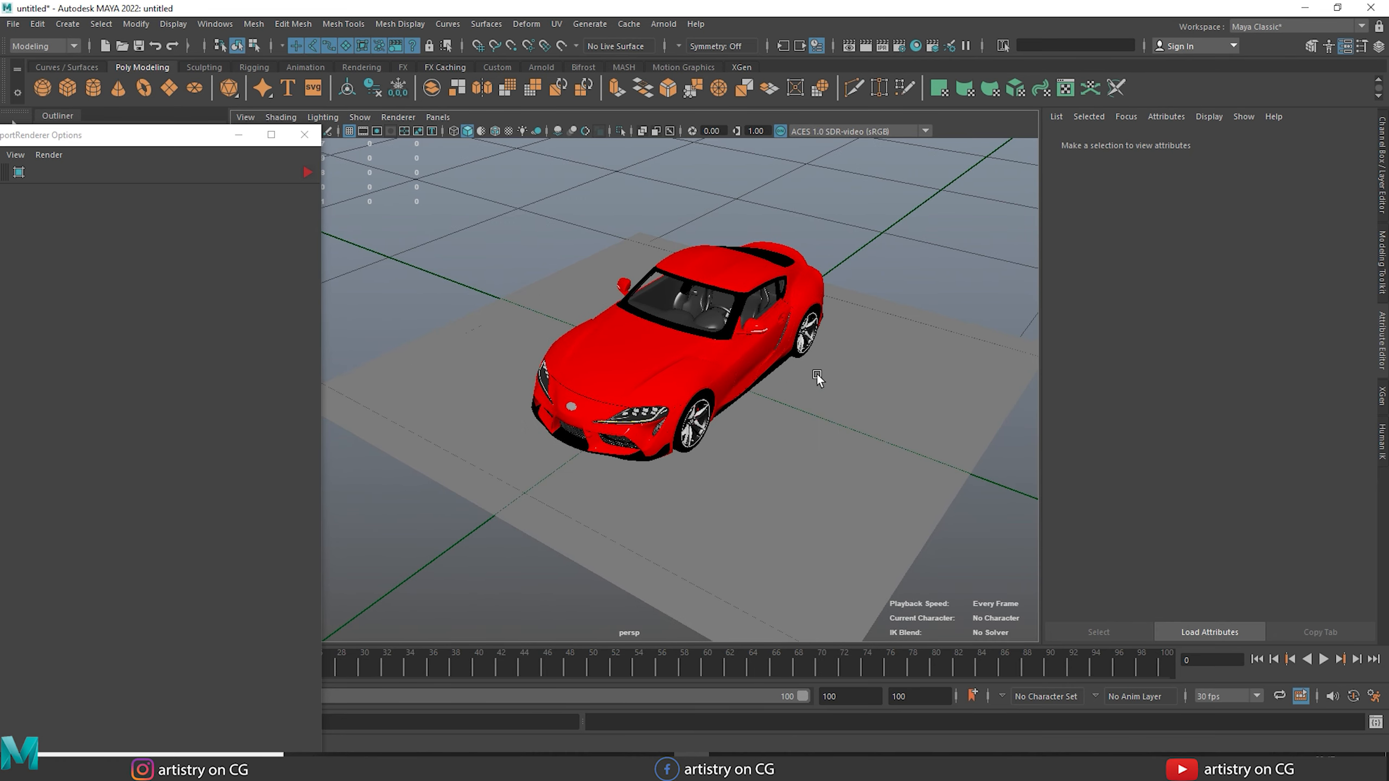
pyautogui.keyDown('alt'); pyautogui.moveTo(816, 373); pyautogui.dragTo(716, 400, button='middle'); pyautogui.keyUp('alt')
pyautogui.keyDown('alt'); pyautogui.moveTo(831, 422); pyautogui.dragTo(758, 427, button='right'); pyautogui.keyUp('alt')
pyautogui.moveTo(778, 414)
pyautogui.keyDown('alt'); pyautogui.mouseDown(button='middle')
pyautogui.moveTo(761, 422)
pyautogui.moveTo(794, 407)
pyautogui.mouseUp(button='middle'); pyautogui.keyUp('alt')
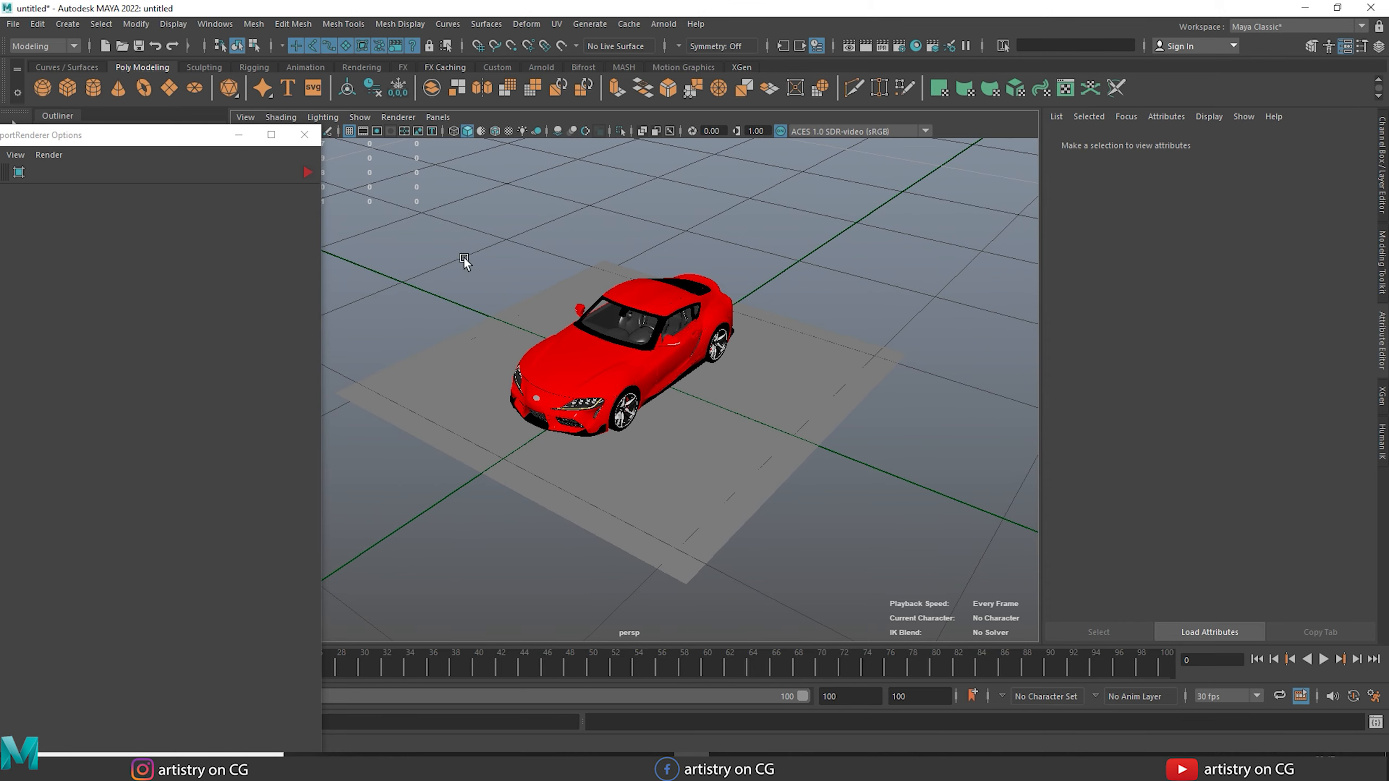
pyautogui.click(304, 134)
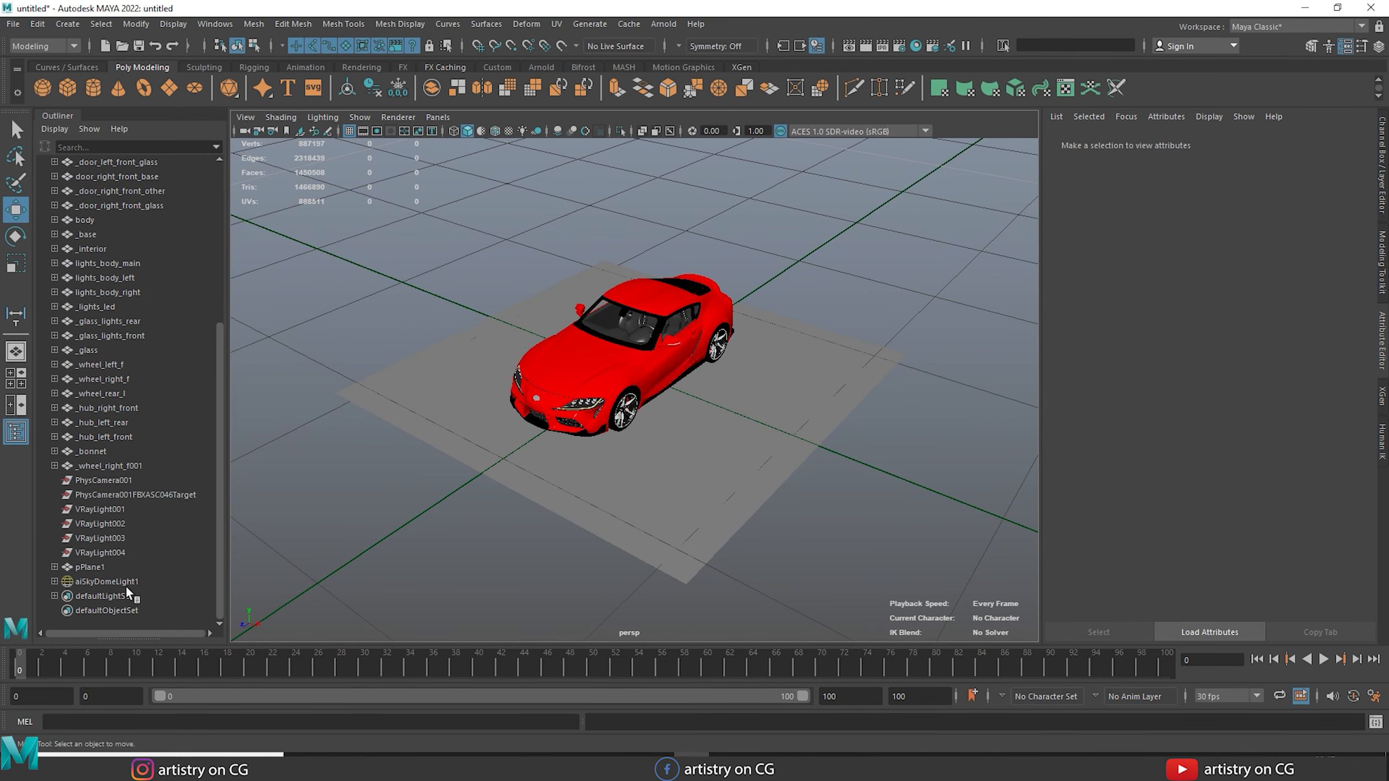
# Step: Select the aiSkyDomeLight1 light and set the perspective viewport's renderer back to Viewport 2.0
pyautogui.click(110, 582)
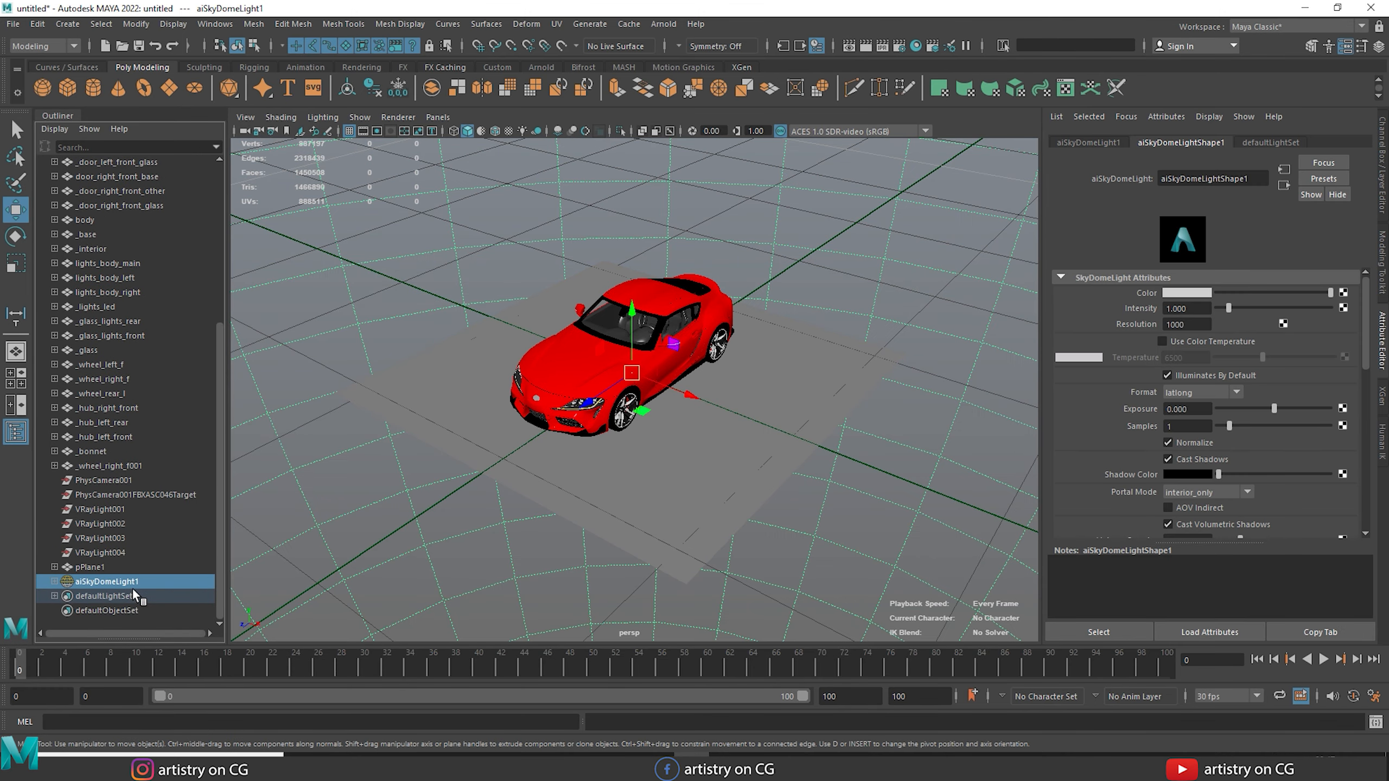
pyautogui.keyDown('alt'); pyautogui.moveTo(844, 428); pyautogui.dragTo(502, 406); pyautogui.keyUp('alt')
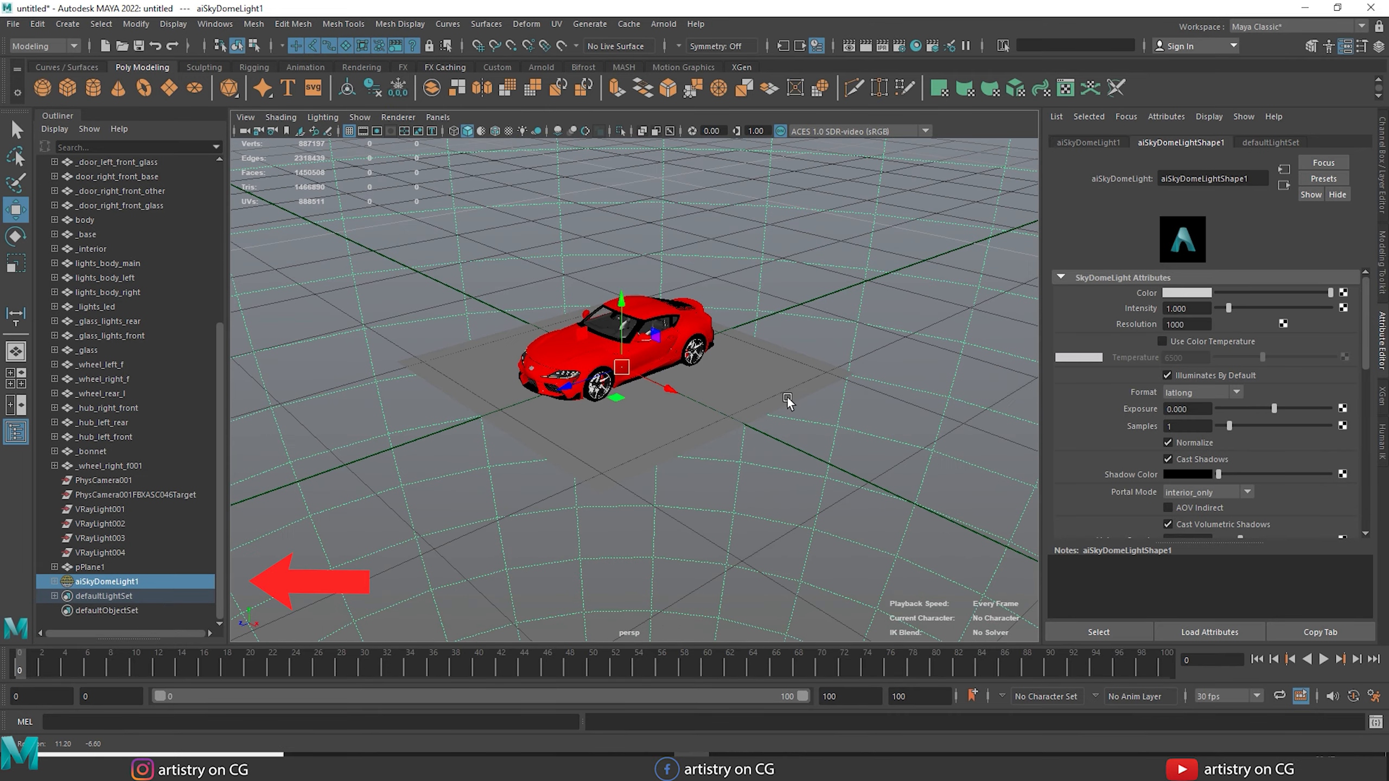
pyautogui.click(418, 122)
pyautogui.click(435, 148)
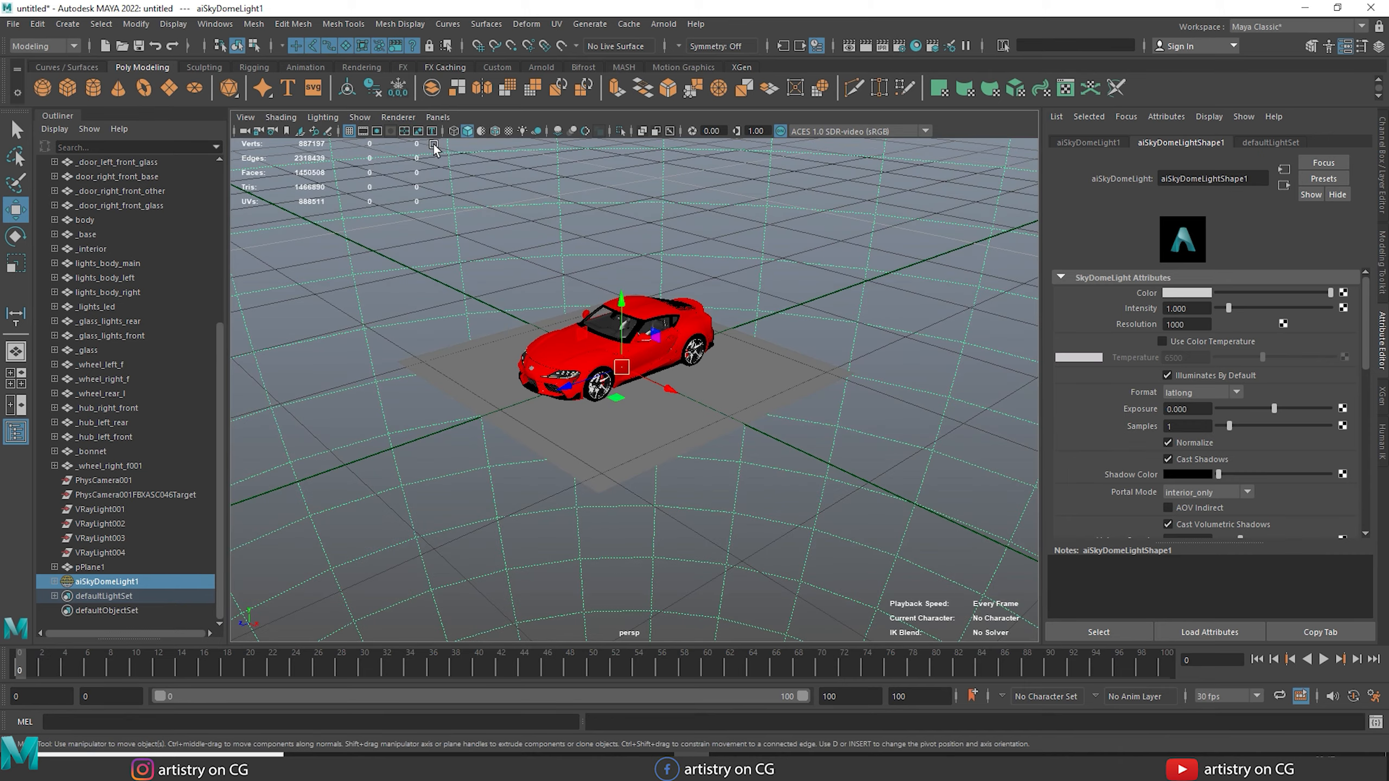
# Step: Show the car scene in wireframe display and return it to shaded display
pyautogui.moveTo(428, 366)
pyautogui.keyDown('alt'); pyautogui.mouseDown()
pyautogui.moveTo(472, 397)
pyautogui.moveTo(427, 379)
pyautogui.moveTo(416, 390)
pyautogui.mouseUp(); pyautogui.keyUp('alt')
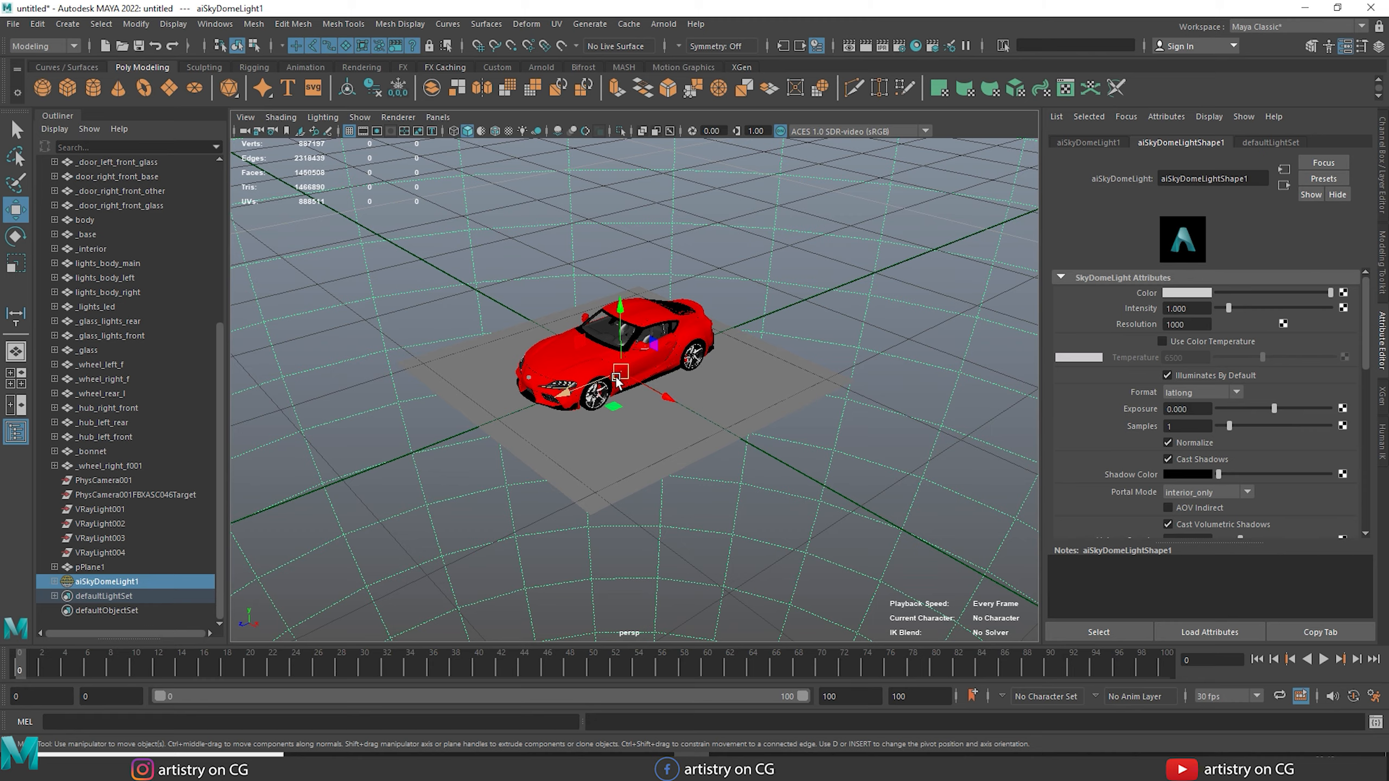
pyautogui.keyDown('alt'); pyautogui.moveTo(620, 385); pyautogui.dragTo(597, 460, button='right'); pyautogui.keyUp('alt')
pyautogui.scroll(2, 629, 460)
pyautogui.scroll(3, 711, 481)
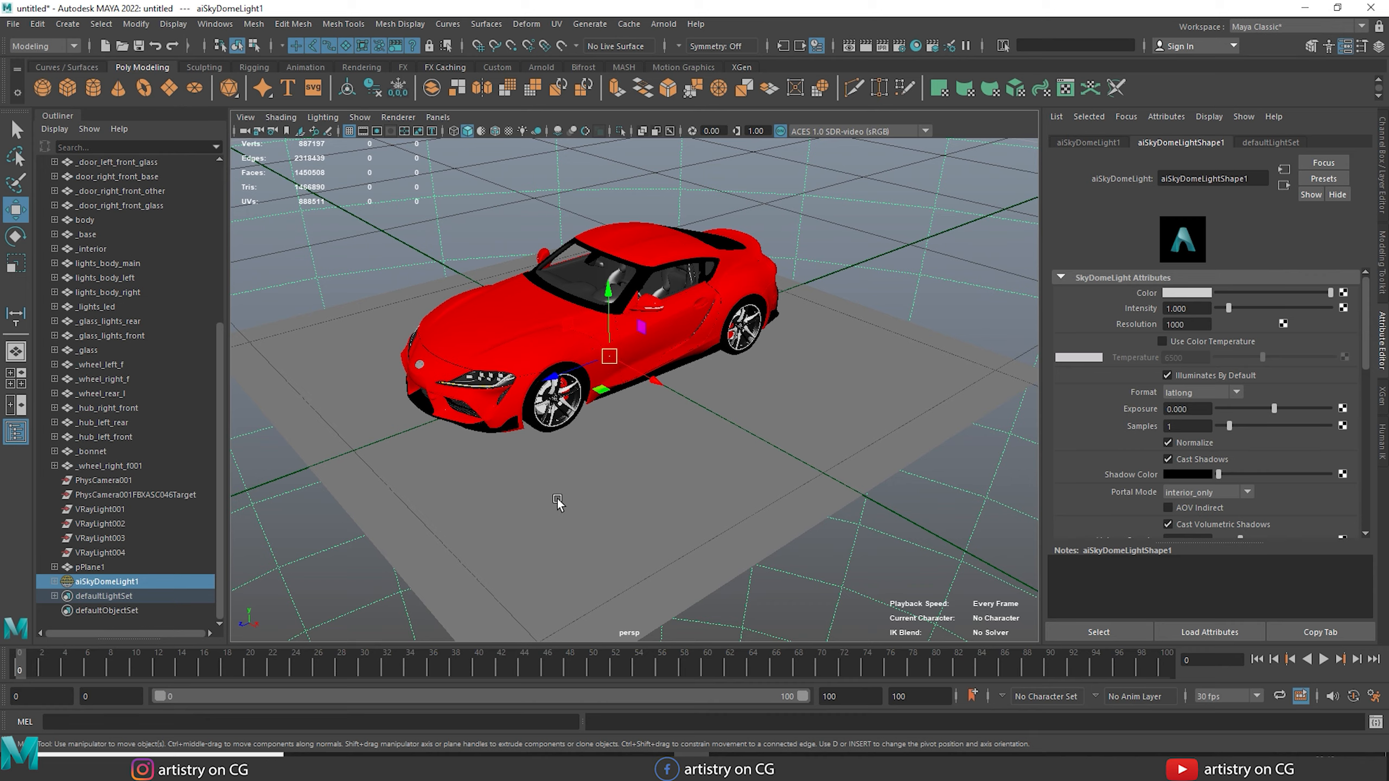
pyautogui.press('4')
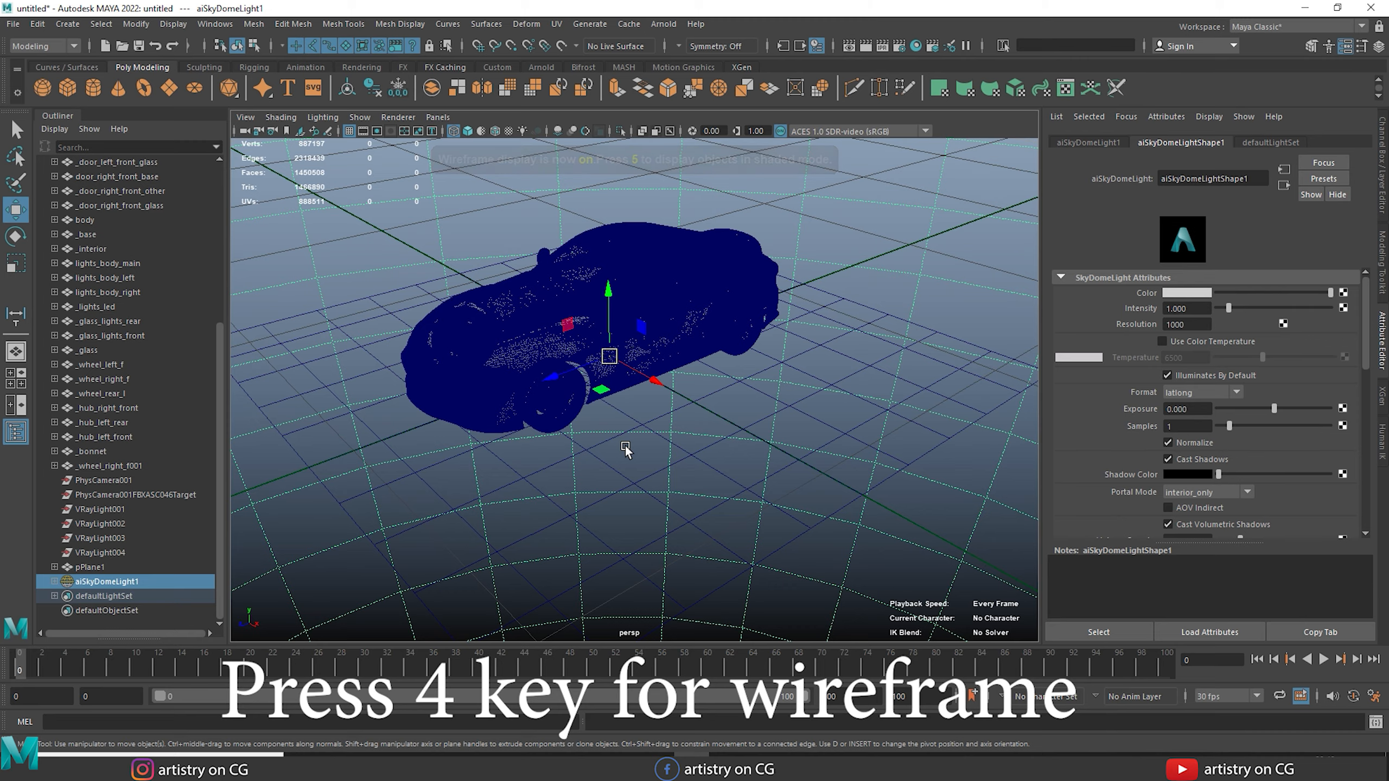
pyautogui.press('5')
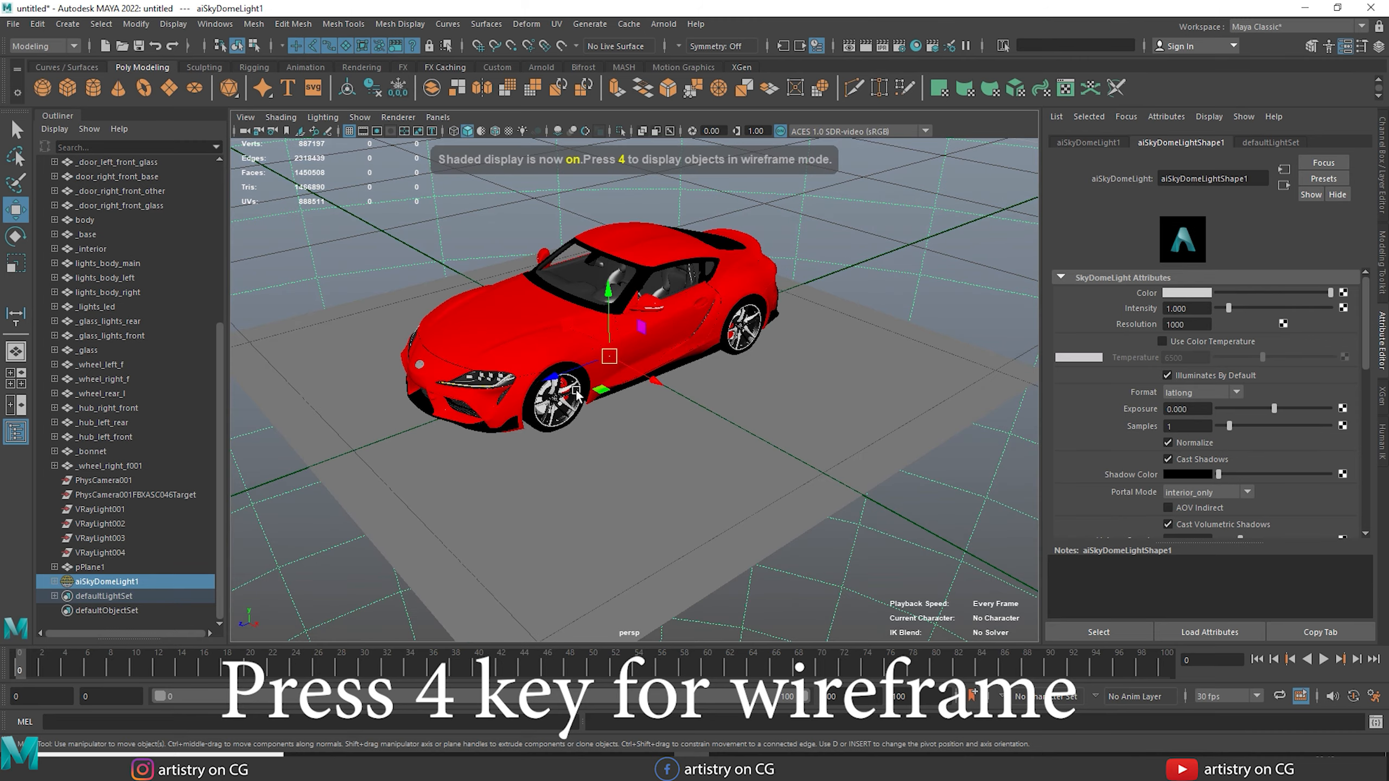
# Step: Show the scene shaded with texture maps, and add scene lighting to view the car's front
pyautogui.keyDown('alt'); pyautogui.moveTo(560, 424); pyautogui.dragTo(534, 438); pyautogui.keyUp('alt')
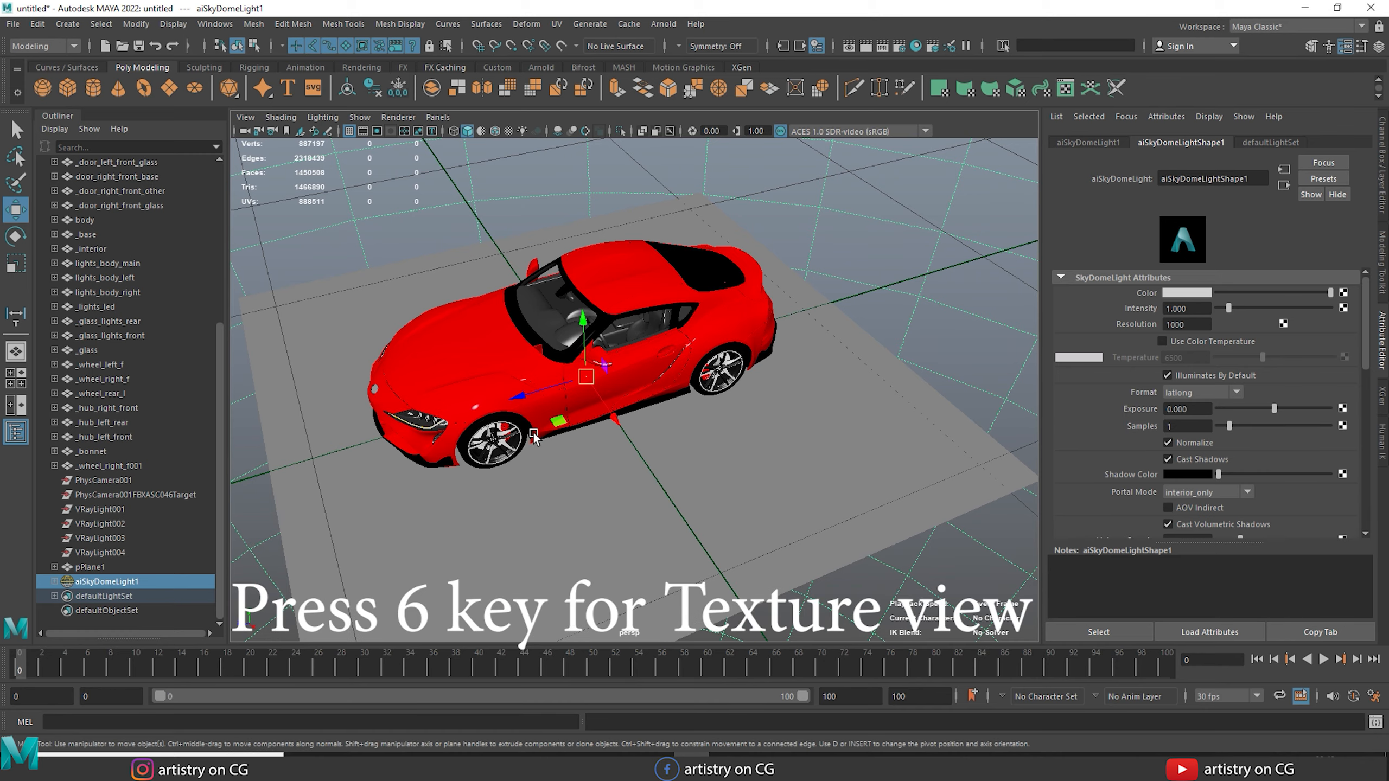
pyautogui.press('6')
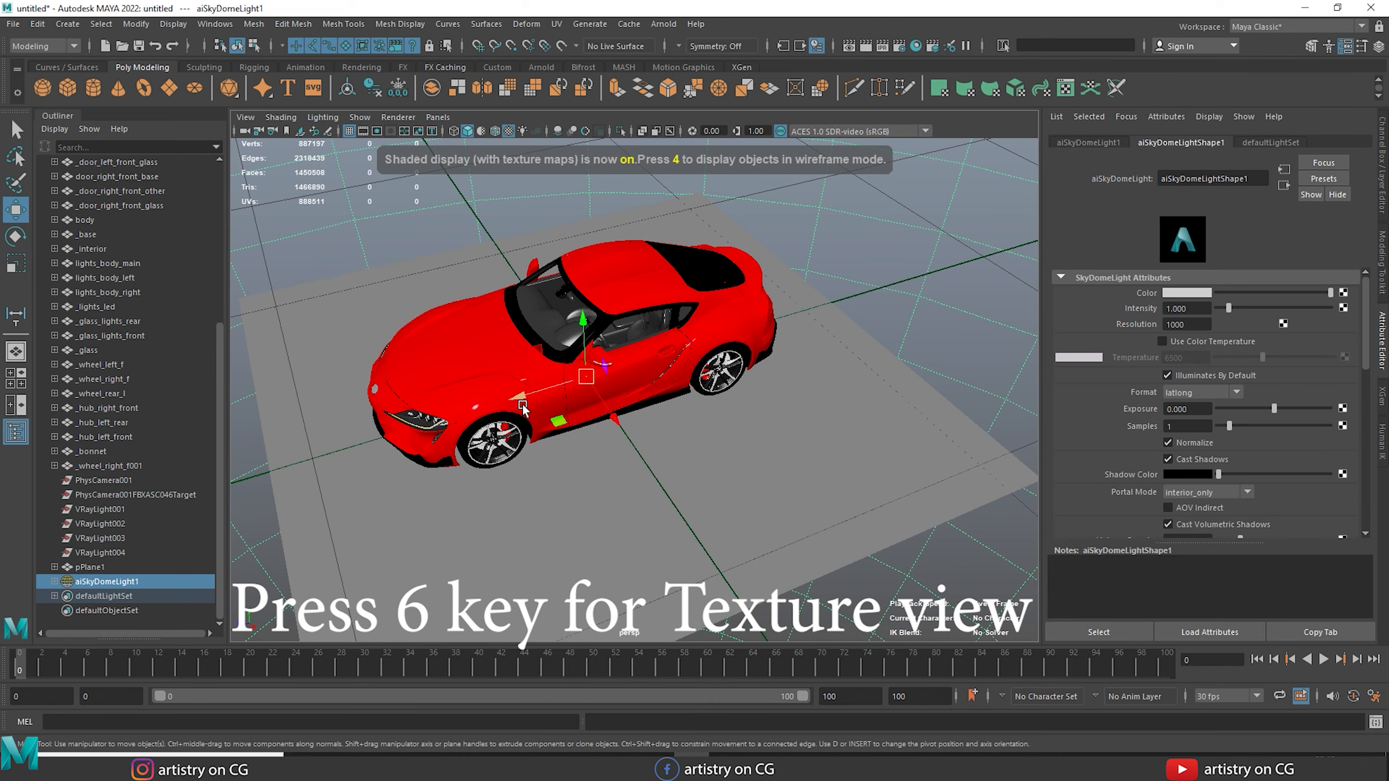
pyautogui.moveTo(519, 421)
pyautogui.keyDown('alt'); pyautogui.mouseDown()
pyautogui.moveTo(654, 469)
pyautogui.moveTo(573, 454)
pyautogui.mouseUp(); pyautogui.keyUp('alt')
pyautogui.press('7')
pyautogui.keyDown('alt'); pyautogui.moveTo(640, 476); pyautogui.dragTo(676, 548, button='right'); pyautogui.keyUp('alt')
pyautogui.keyDown('alt'); pyautogui.moveTo(548, 522); pyautogui.dragTo(642, 530); pyautogui.keyUp('alt')
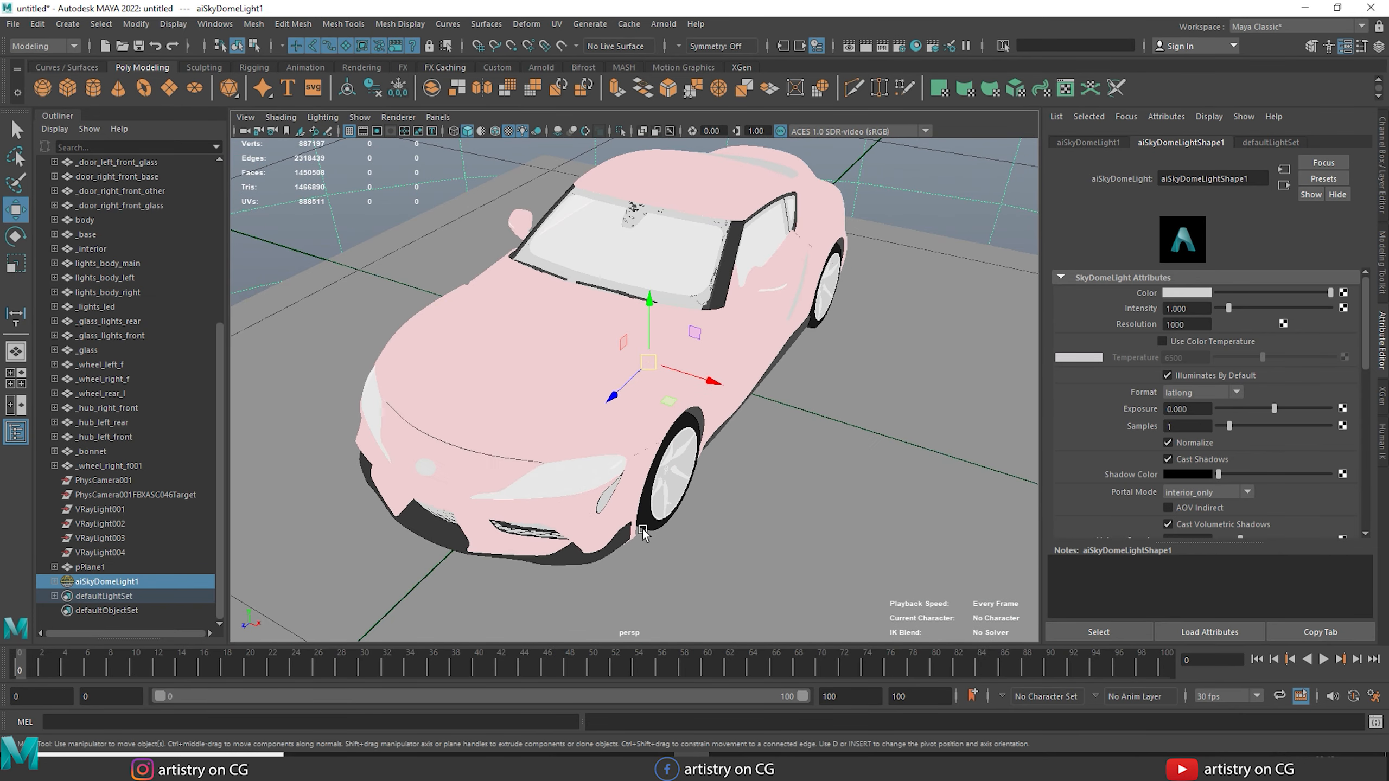
# Step: Return the viewport to plain shaded display and apply Flat Shade All
pyautogui.press('5')
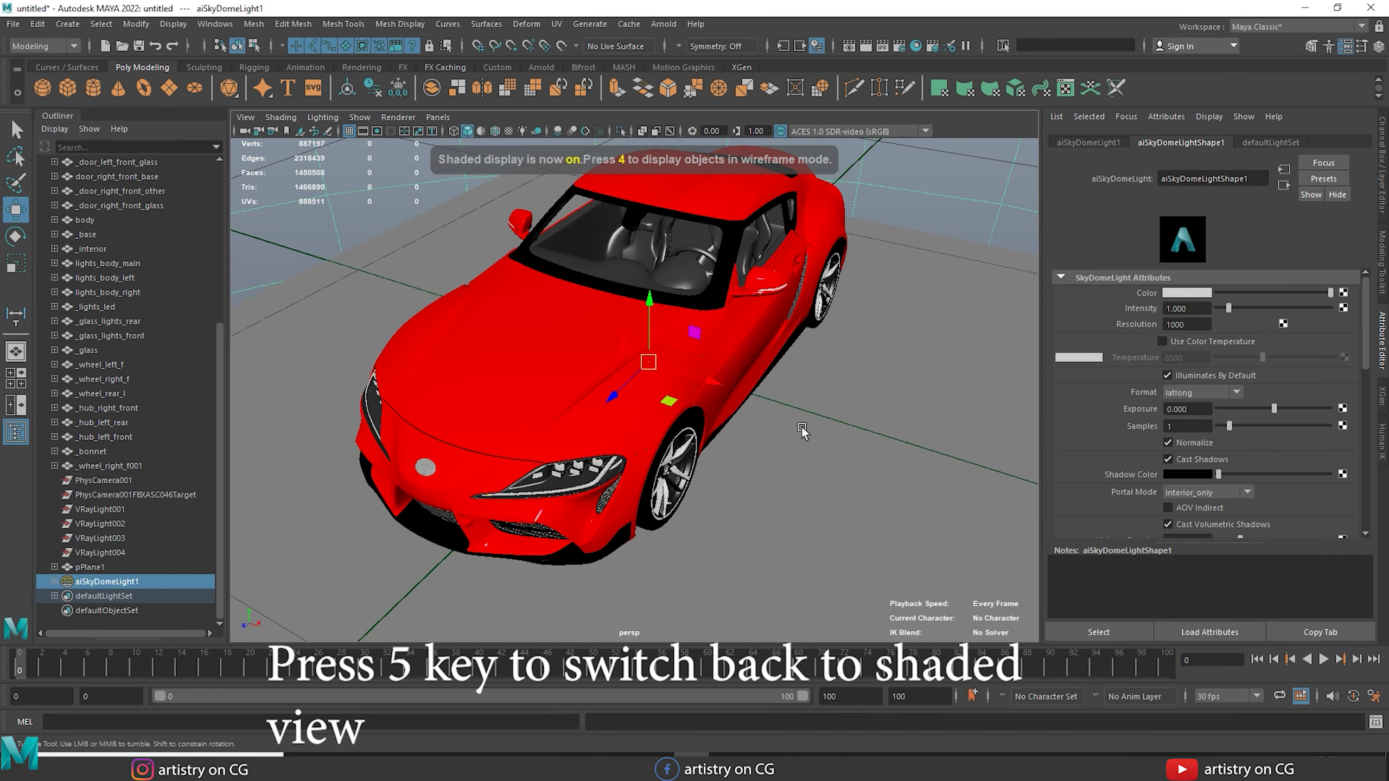
pyautogui.moveTo(800, 431)
pyautogui.keyDown('alt'); pyautogui.mouseDown()
pyautogui.moveTo(722, 428)
pyautogui.moveTo(787, 436)
pyautogui.mouseUp(); pyautogui.keyUp('alt')
pyautogui.moveTo(786, 436)
pyautogui.keyDown('alt'); pyautogui.mouseDown(button='right')
pyautogui.moveTo(738, 408)
pyautogui.moveTo(727, 456)
pyautogui.mouseUp(button='right'); pyautogui.keyUp('alt')
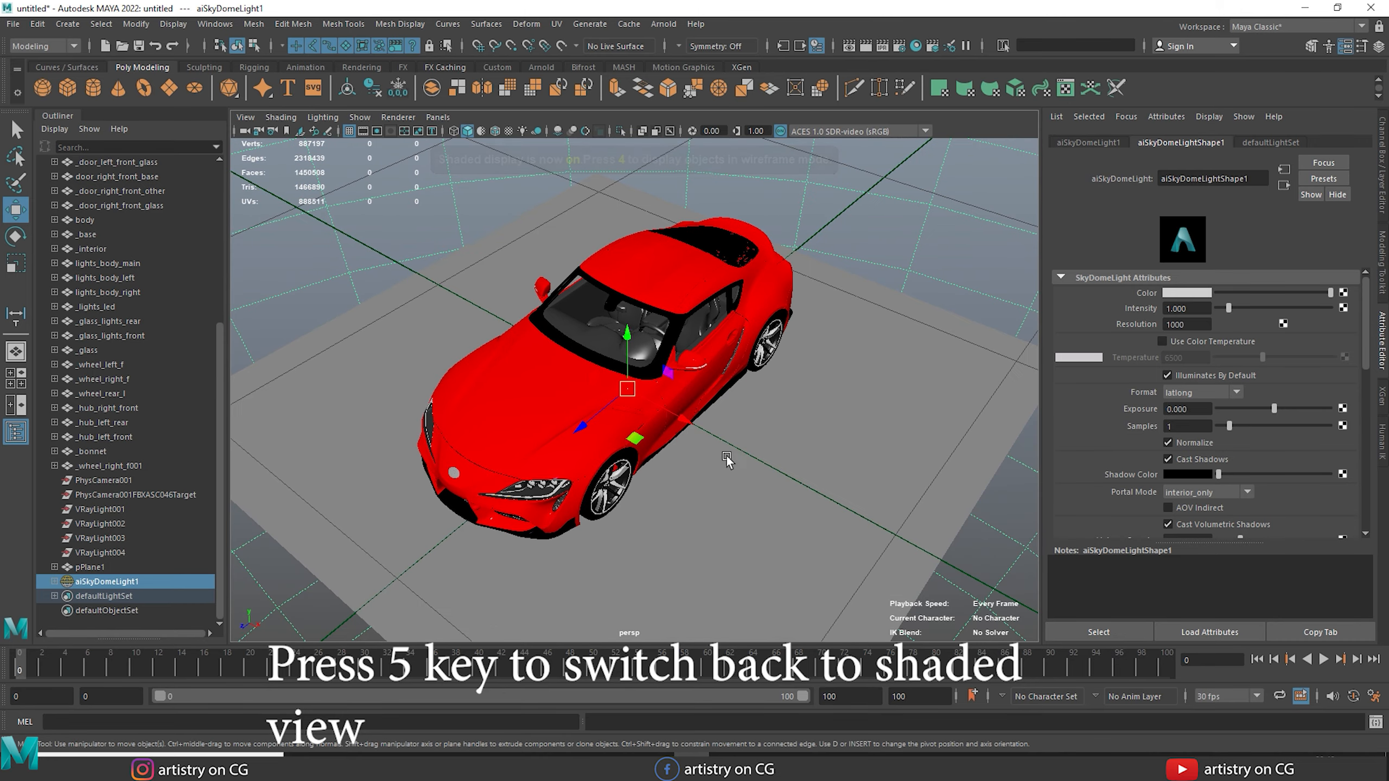
pyautogui.keyDown('alt'); pyautogui.moveTo(727, 455); pyautogui.dragTo(688, 453); pyautogui.keyUp('alt')
pyautogui.click(280, 117)
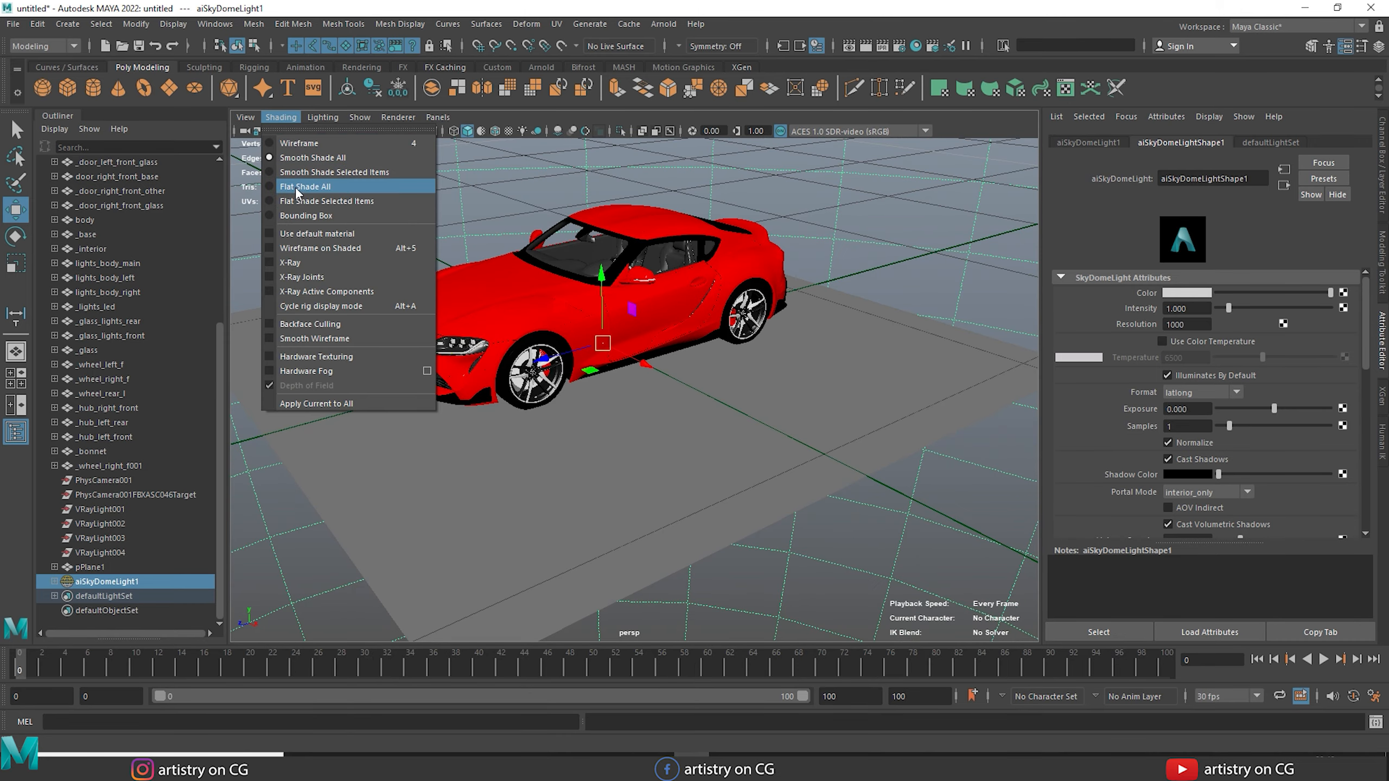
pyautogui.click(306, 189)
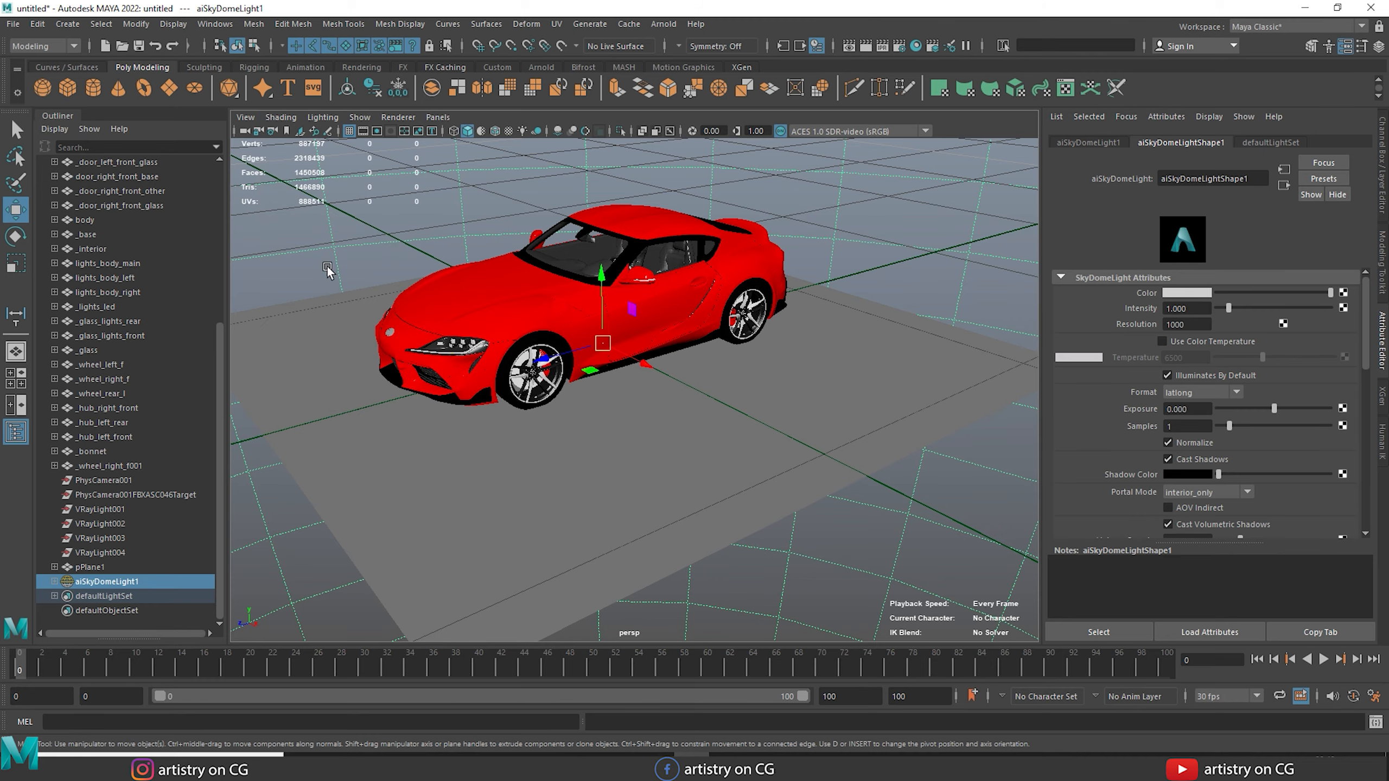
# Step: Set the viewport to Flat Shade Selected Items and select the car's bonnet
pyautogui.keyDown('alt'); pyautogui.moveTo(699, 376); pyautogui.dragTo(706, 504, button='right'); pyautogui.keyUp('alt')
pyautogui.click(281, 117)
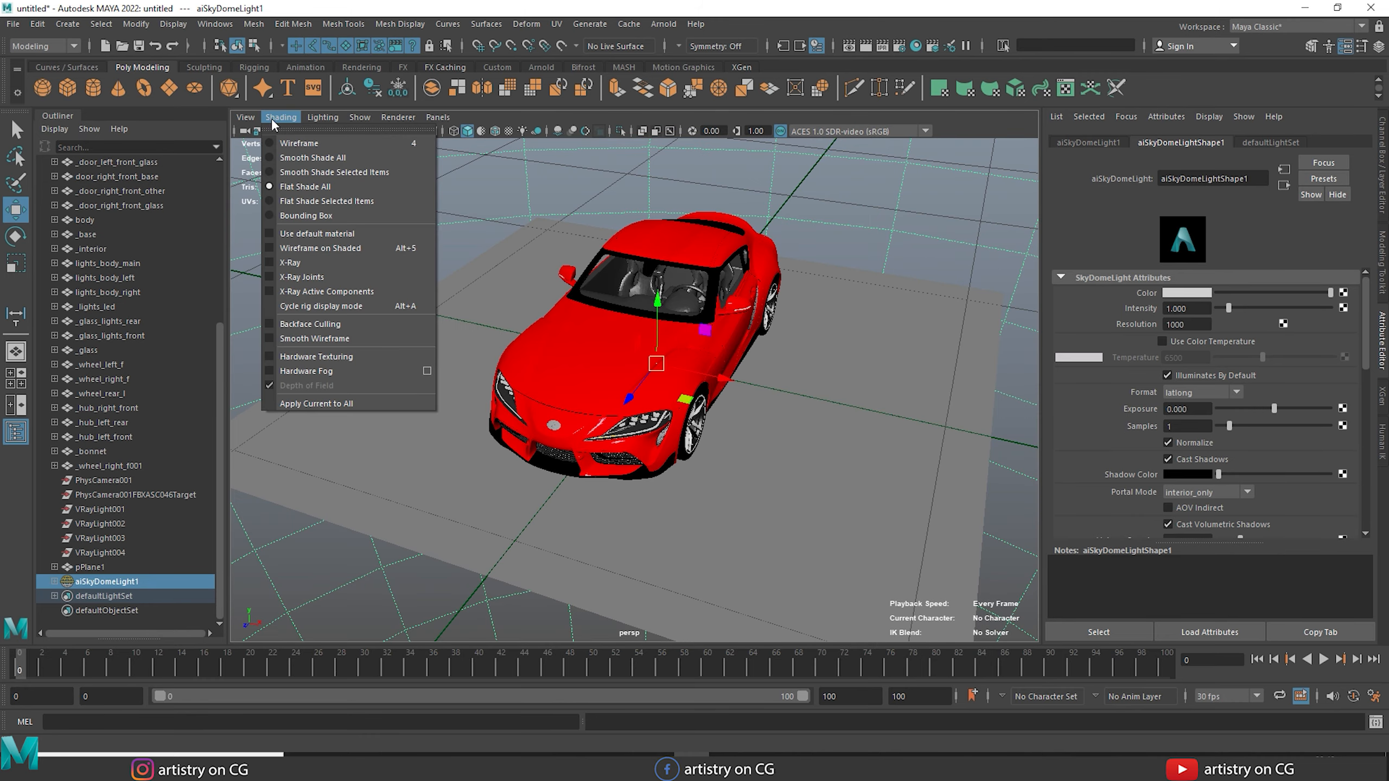
pyautogui.click(308, 201)
pyautogui.press('4')
pyautogui.click(616, 363)
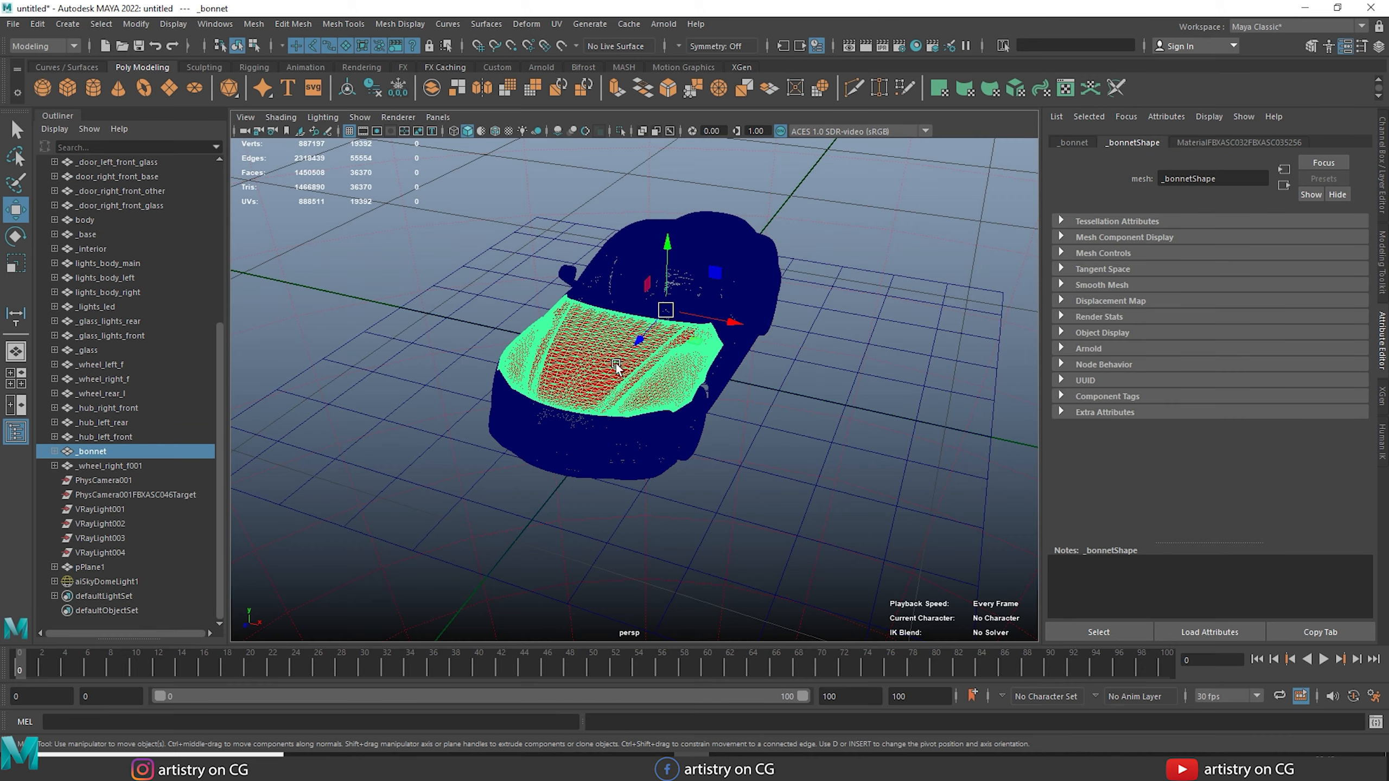
# Step: Display all the scene's objects as bounding boxes in the perspective viewport
pyautogui.click(276, 117)
pyautogui.click(310, 217)
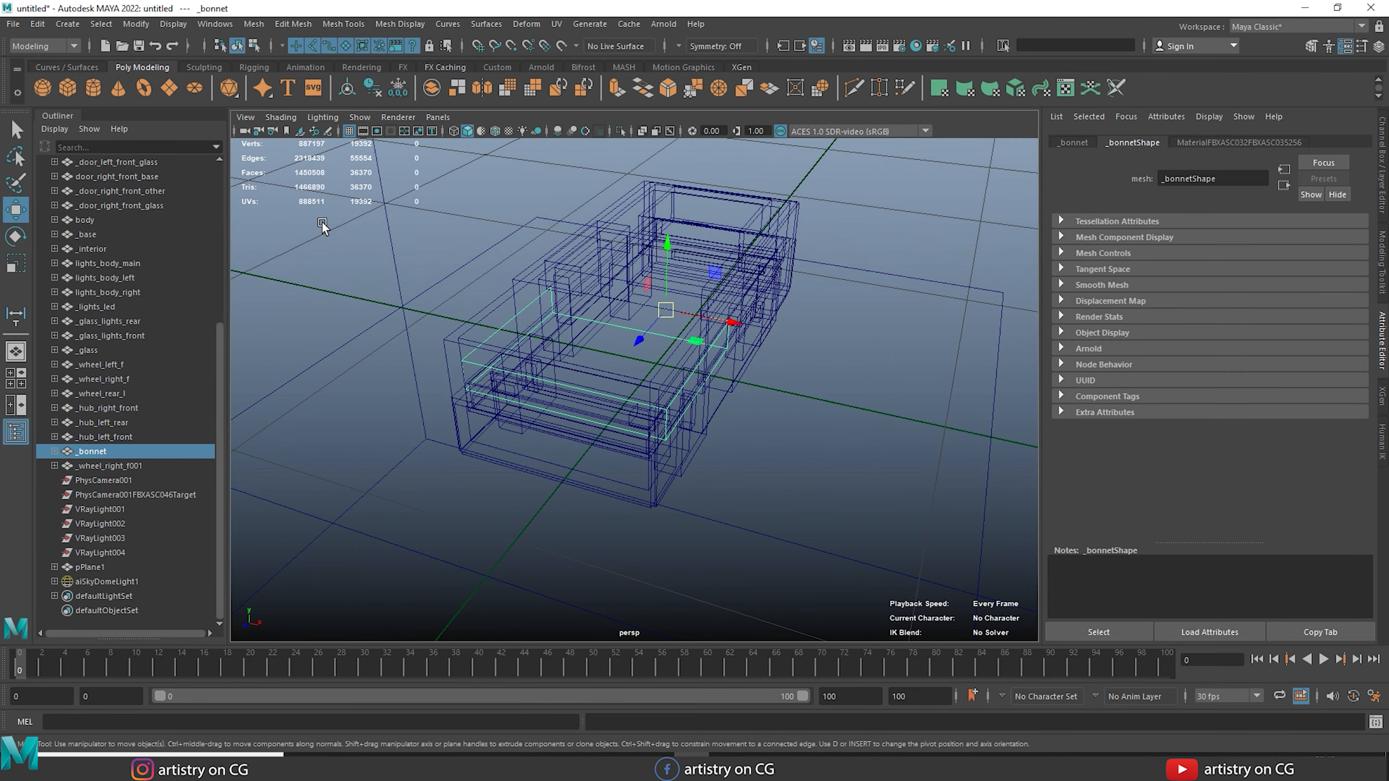
pyautogui.keyDown('alt'); pyautogui.moveTo(811, 390); pyautogui.dragTo(426, 332); pyautogui.keyUp('alt')
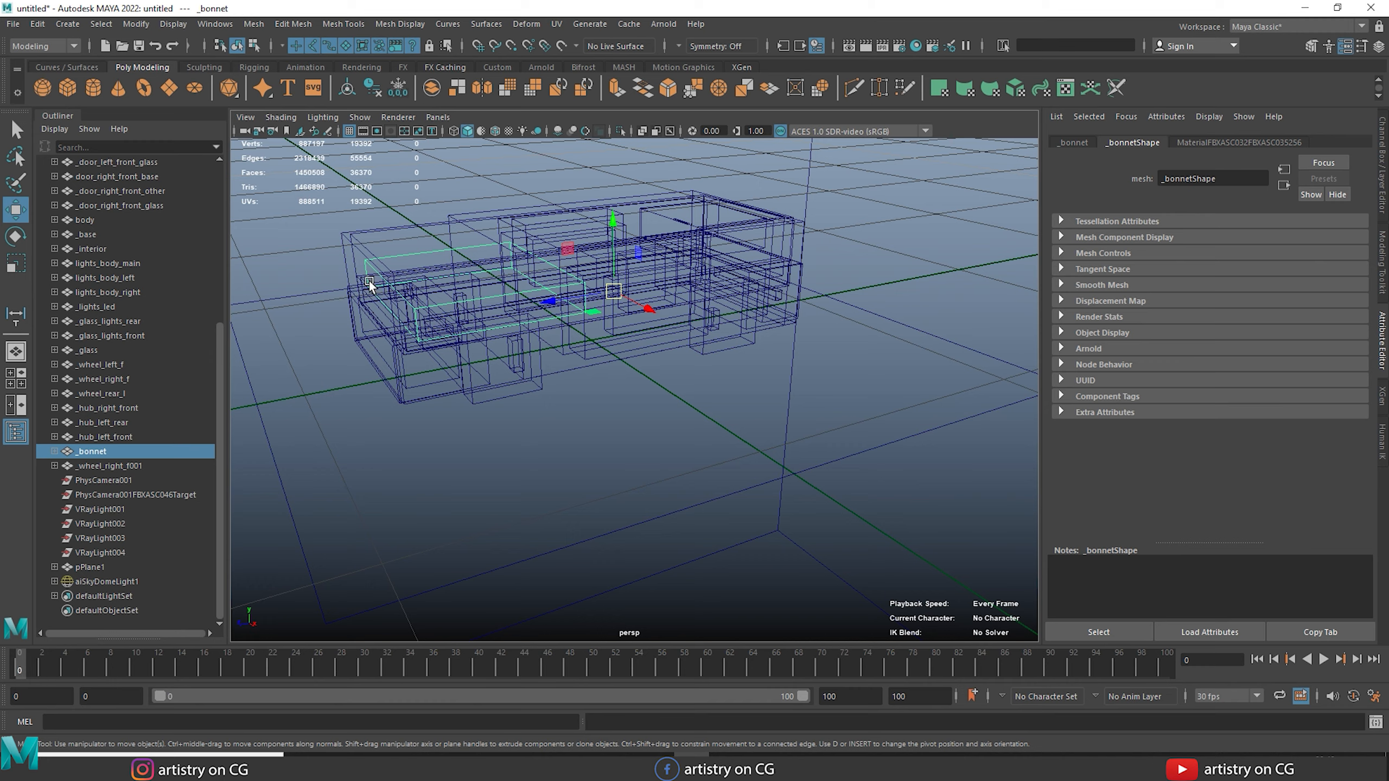